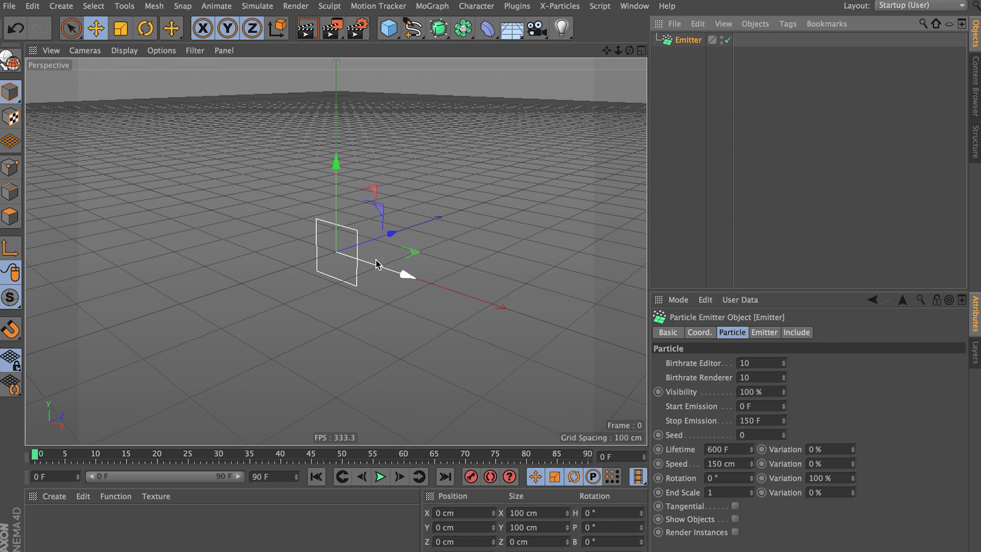
Rotate the particle emitter to a pitch of 90° so that it lies flat and emits upward.
left_click_drag(303, 230, 301, 325)
left_click(445, 299)
left_click_drag(446, 300, 416, 300, "alt")
mouse_move(402, 272)
middle_mouse_down("alt")
mouse_move(391, 284)
mouse_move(393, 271)
middle_mouse_up("alt")
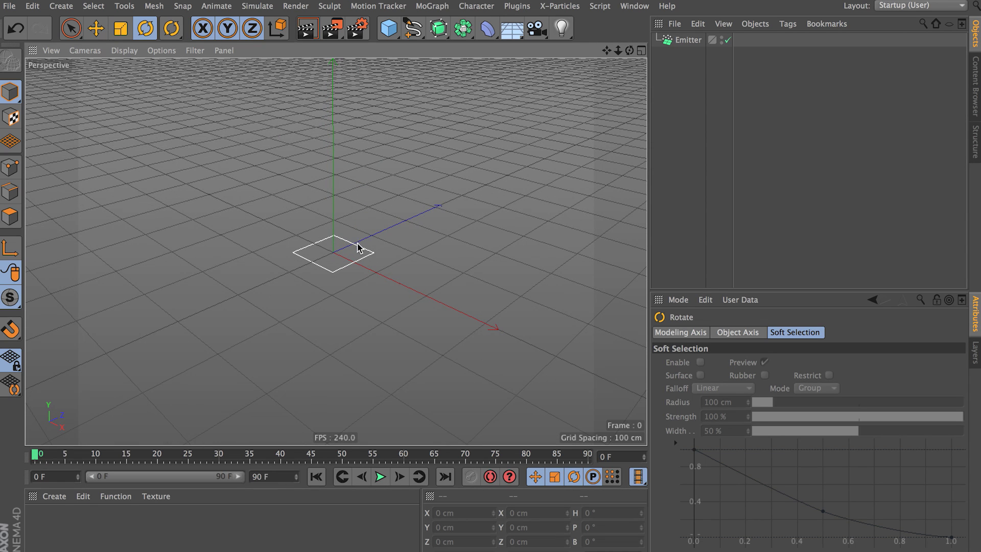
Add a sphere primitive and set its radius to 5 cm.
mouse_move(421, 221)
left_mouse_down("alt")
mouse_move(405, 228)
mouse_move(412, 236)
left_mouse_up("alt")
left_click(394, 33)
left_click(644, 69)
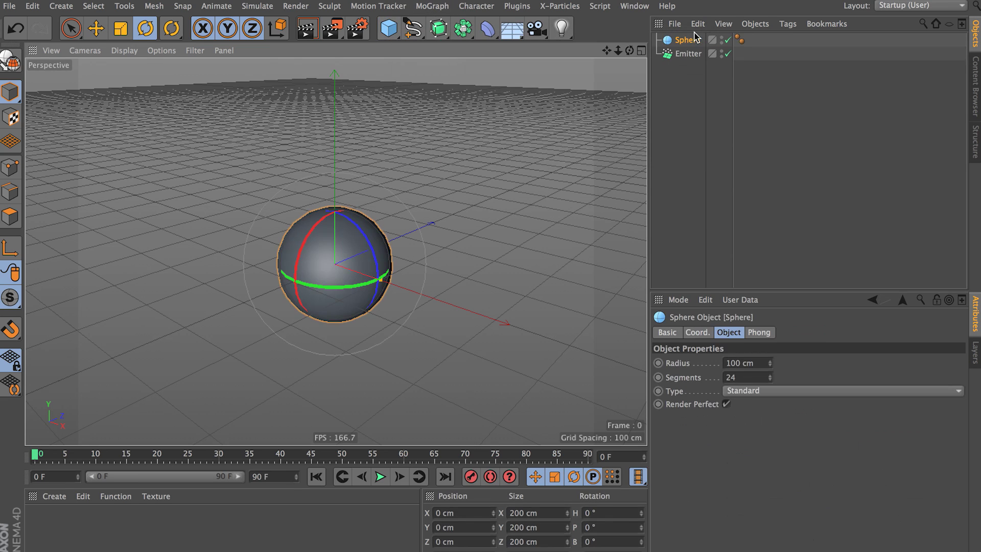
double_click(755, 369)
type("5")
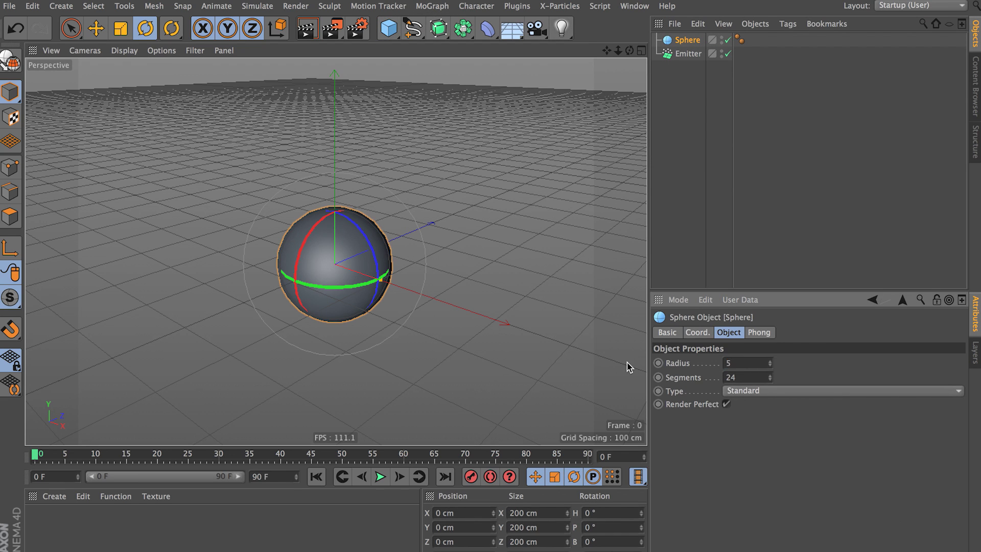
key("Return")
left_click(703, 100)
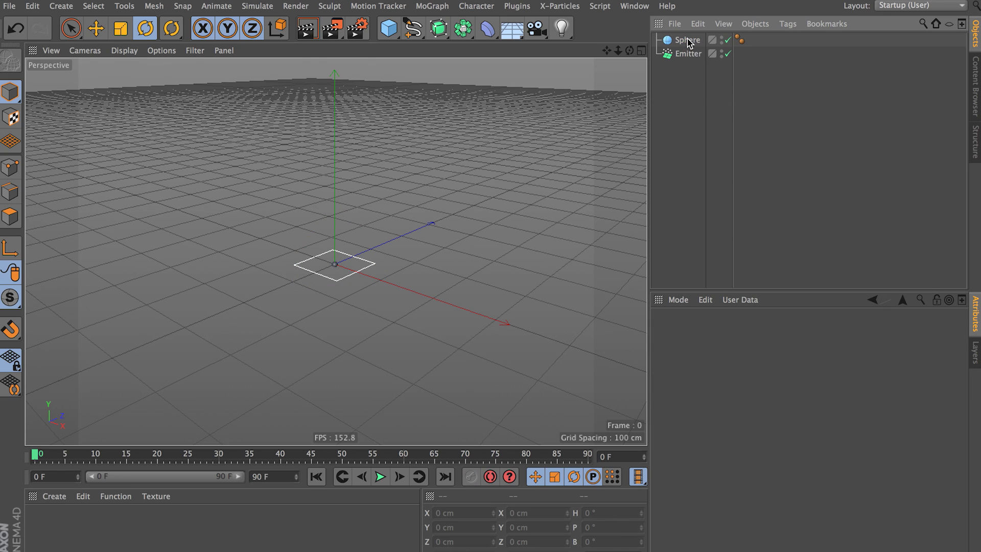
Add a MoGraph Tracer object to the scene.
left_click(432, 6)
left_click(444, 185)
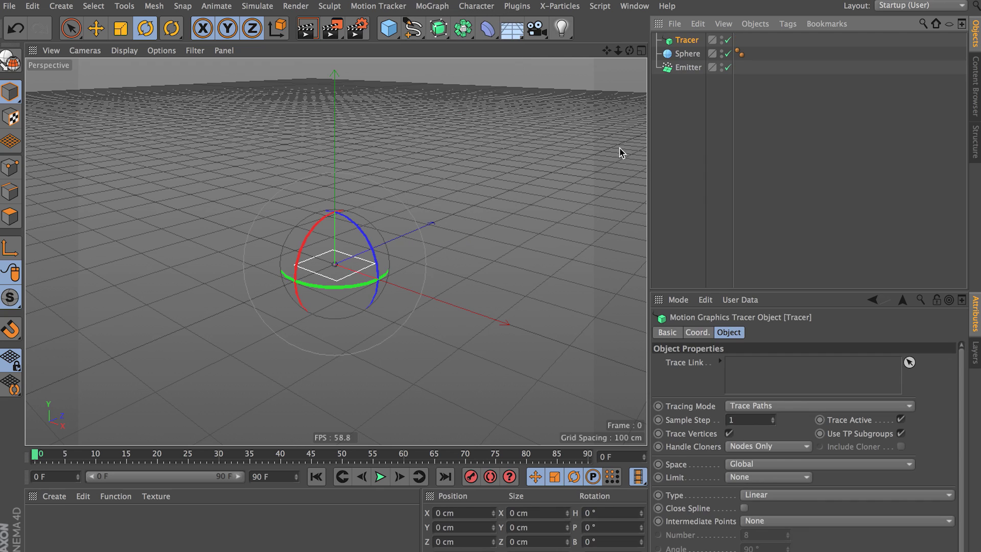
left_click(670, 114)
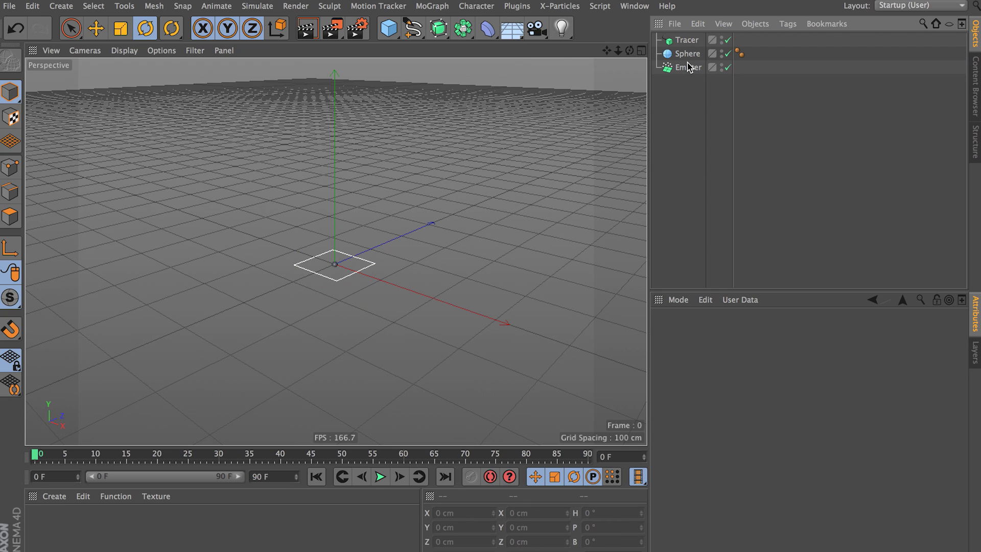
Extend the timeline and its preview range to 300 frames, and set the emitter's Stop Emission to 280 F.
left_click(688, 67)
double_click(277, 477)
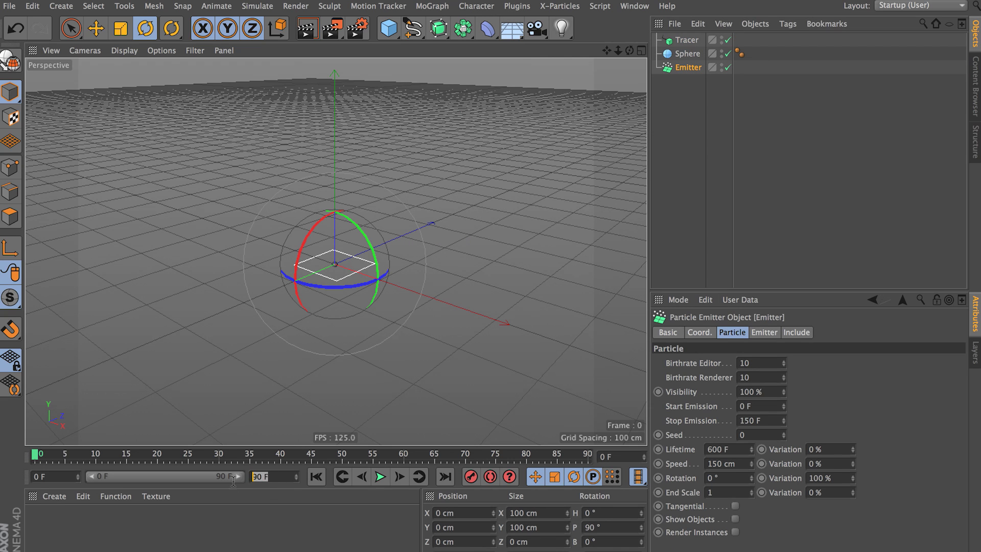
type("300")
key("Return")
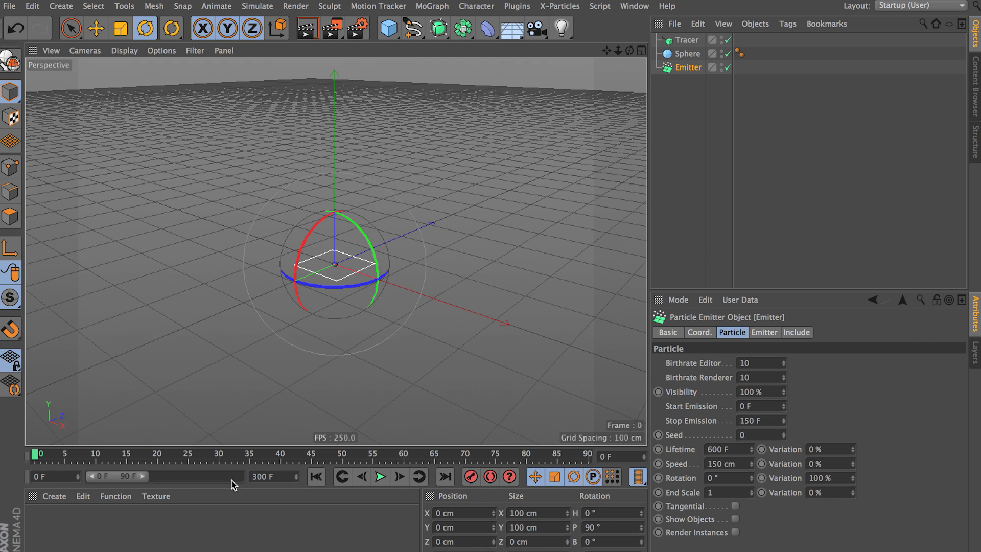
left_click_drag(143, 476, 240, 476)
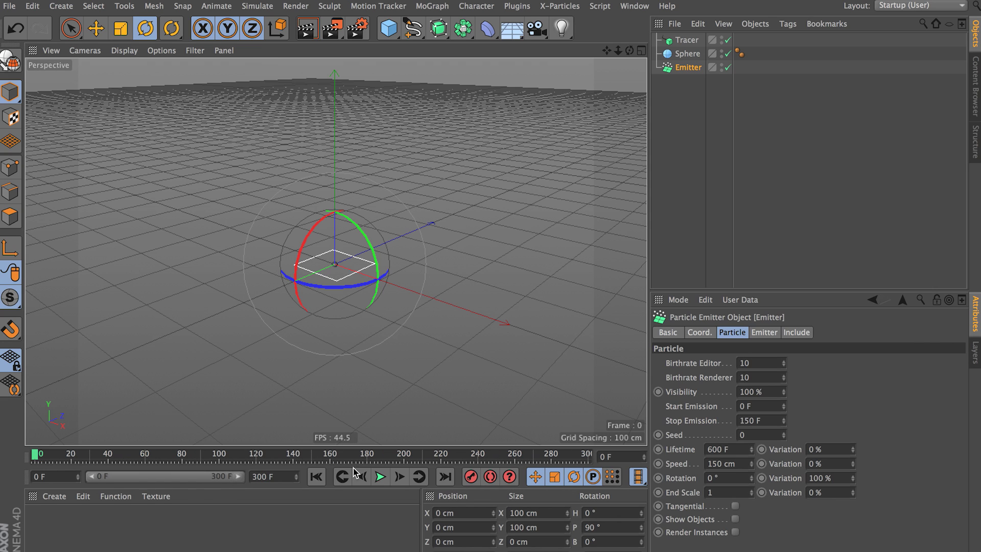
left_click_drag(771, 420, 752, 421)
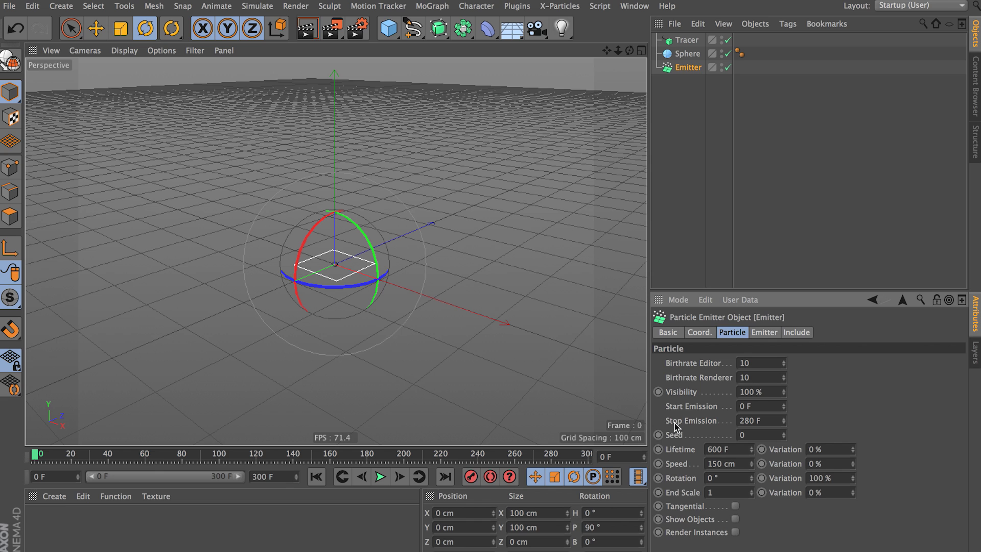
With the animation playing, enable Show Objects on the emitter and make the sphere its child.
left_click(380, 476)
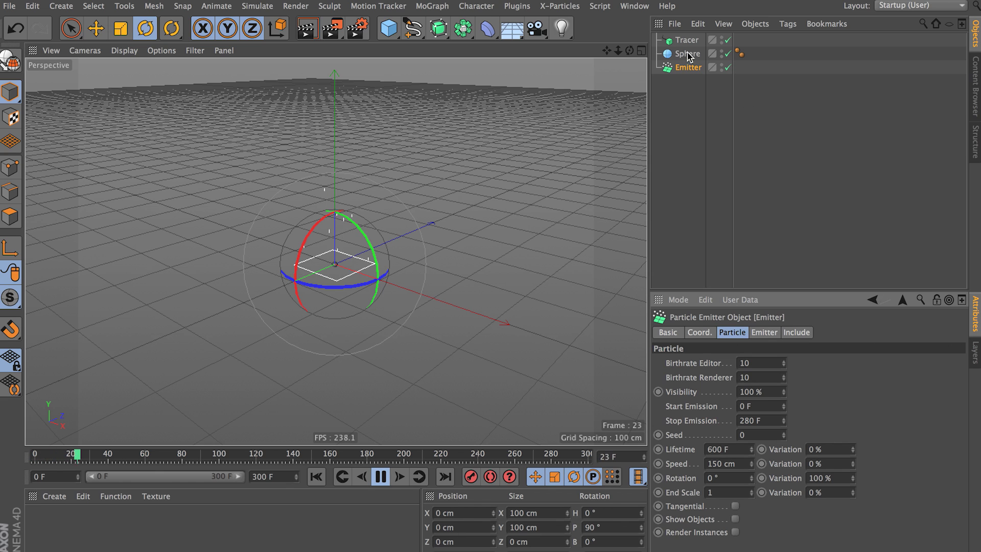
left_click(736, 518)
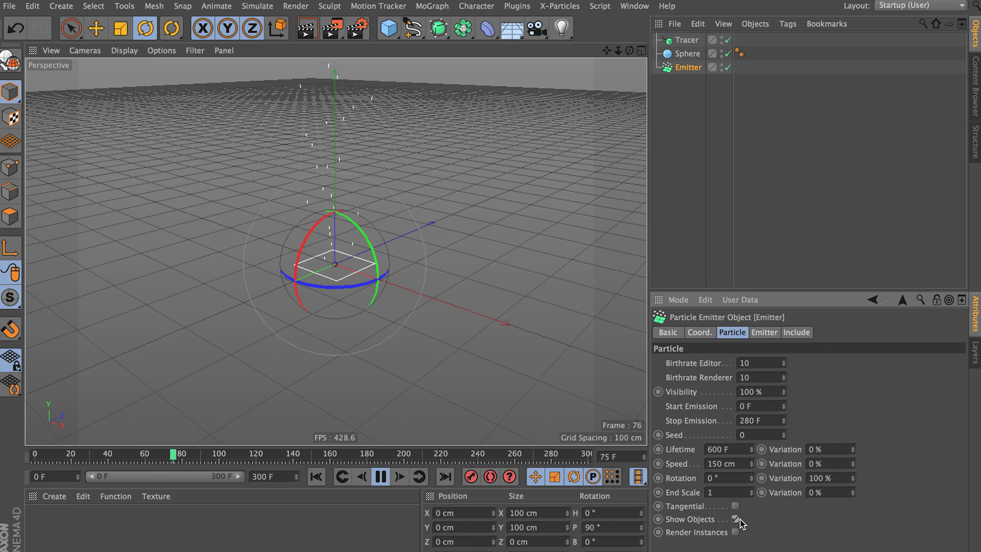
left_click_drag(685, 58, 688, 69)
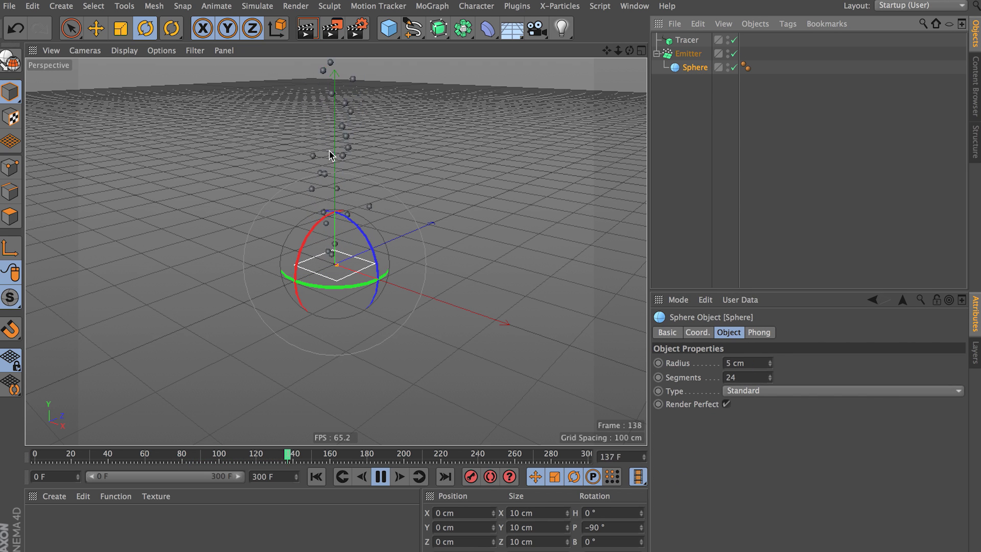
middle_click_drag(384, 194, 384, 277, "alt")
left_click_drag(388, 237, 389, 220, "alt")
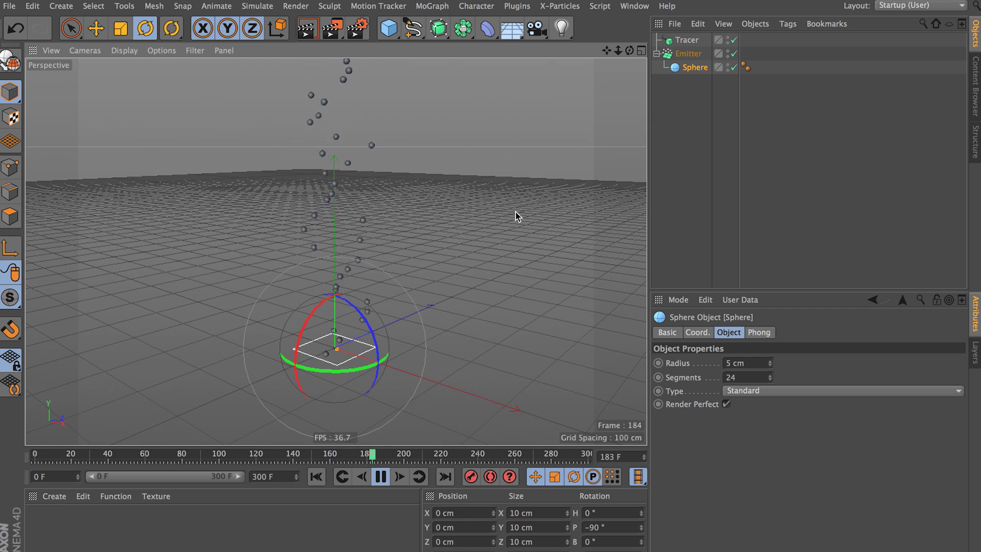
Link the emitter as the Tracer's Trace Link and view the particle trails during playback.
left_click(687, 40)
mouse_move(688, 54)
left_mouse_down()
mouse_move(781, 389)
mouse_move(747, 371)
left_mouse_up()
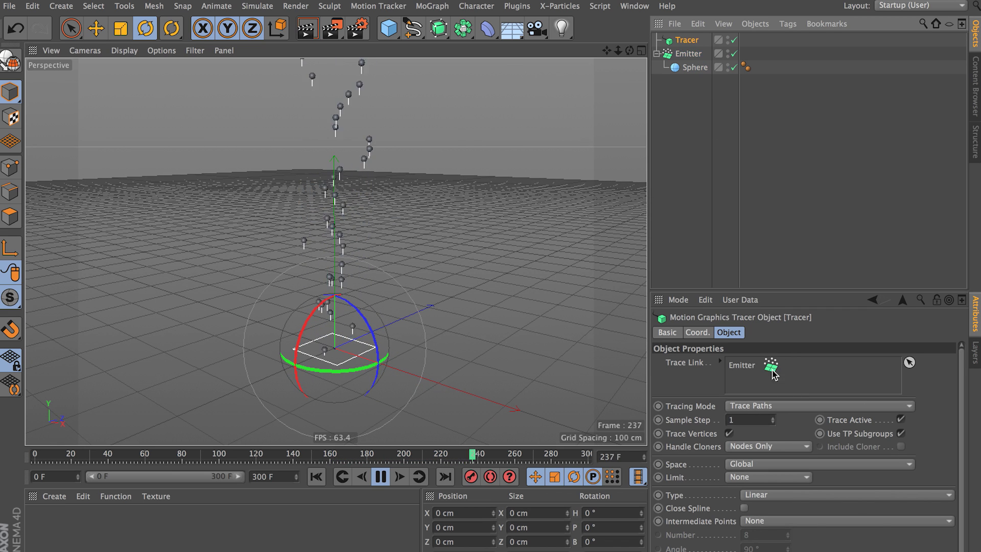
left_click_drag(330, 156, 345, 195, "alt")
middle_click_drag(461, 269, 468, 249, "alt")
left_click(468, 250)
left_click_drag(454, 262, 413, 261, "alt")
right_click_drag(413, 262, 316, 273, "alt")
middle_click_drag(315, 273, 335, 277, "alt")
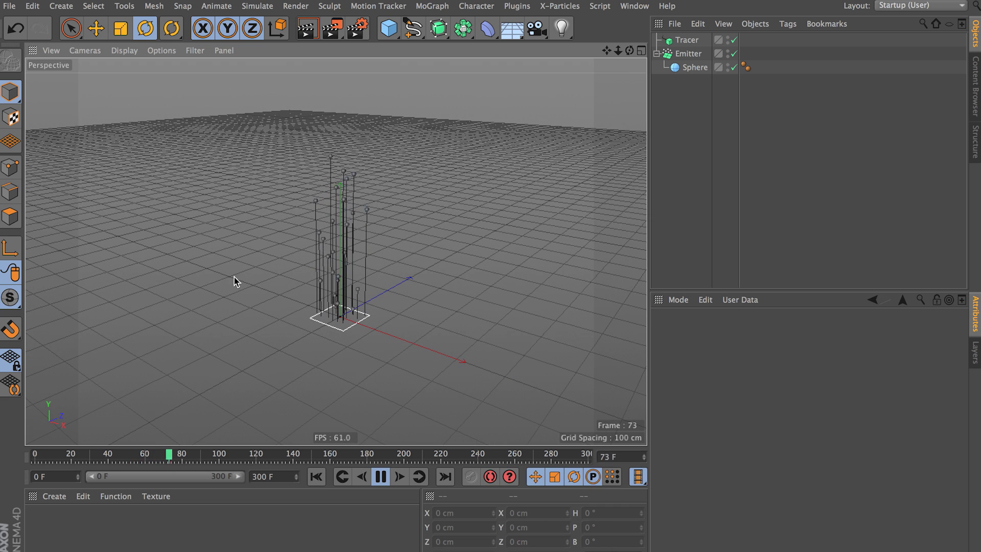
Add a Turbulence particle modifier to the scene.
left_click(257, 7)
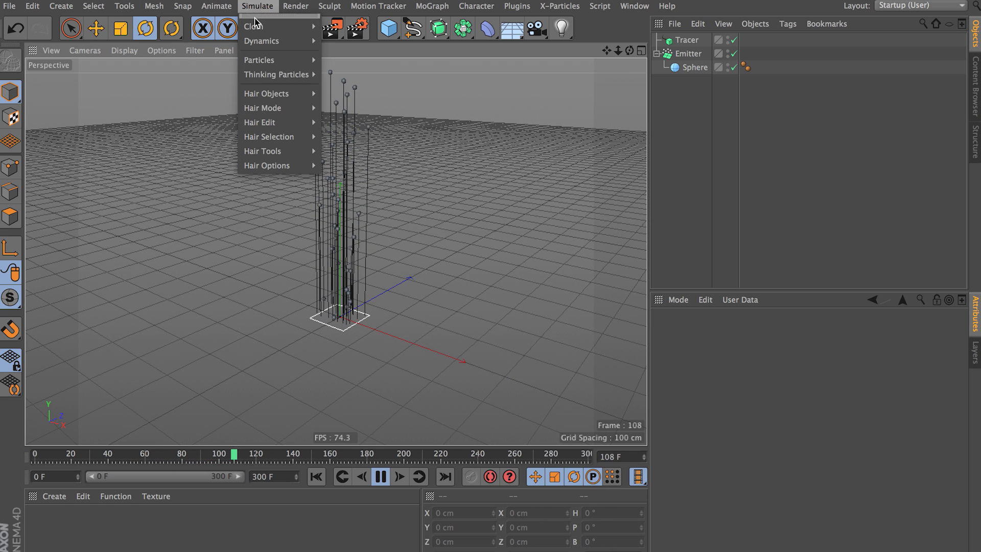
mouse_move(284, 61)
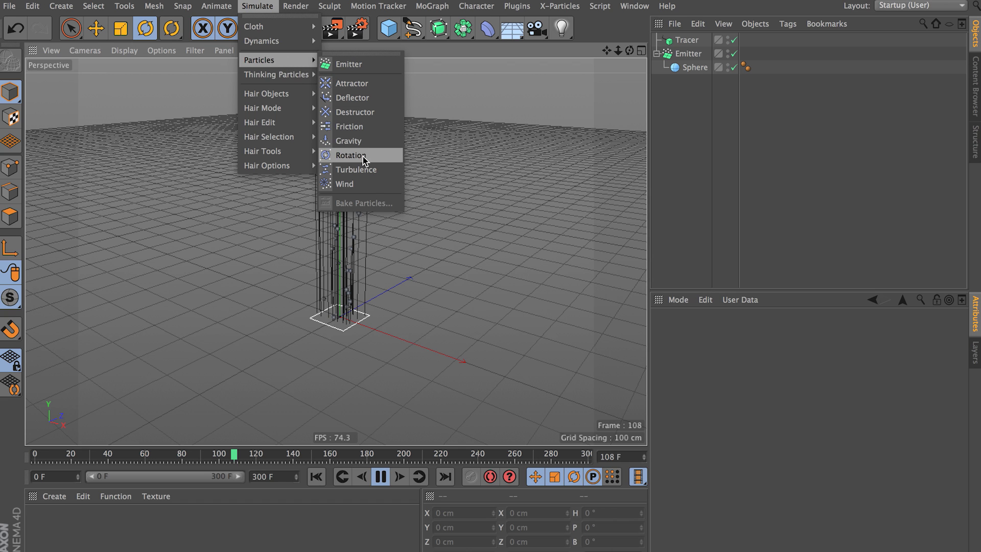
left_click(352, 169)
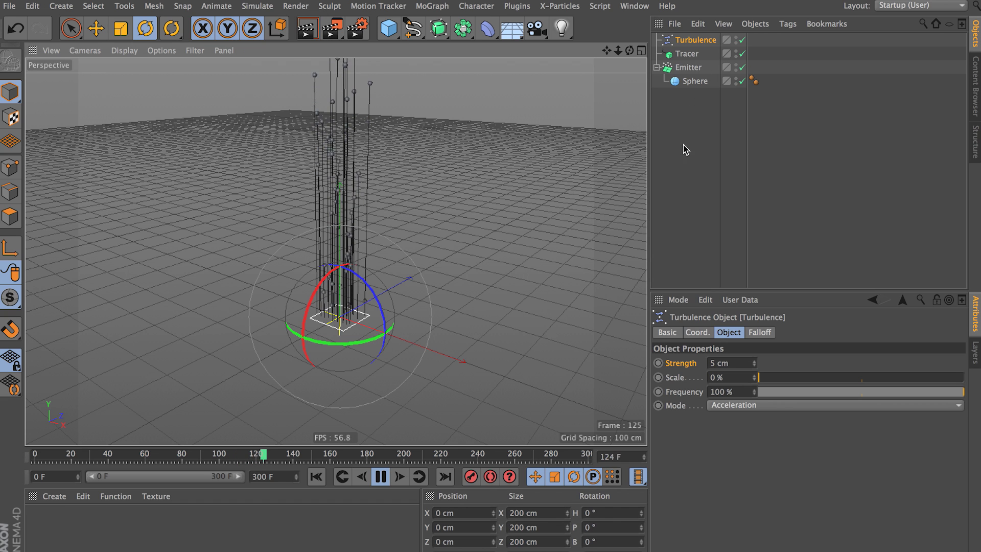
Set the turbulence strength to 60 cm and its scale to 110 %, and replay the animation from the start.
double_click(731, 363)
type("60")
key("Tab")
type("110")
key("Return")
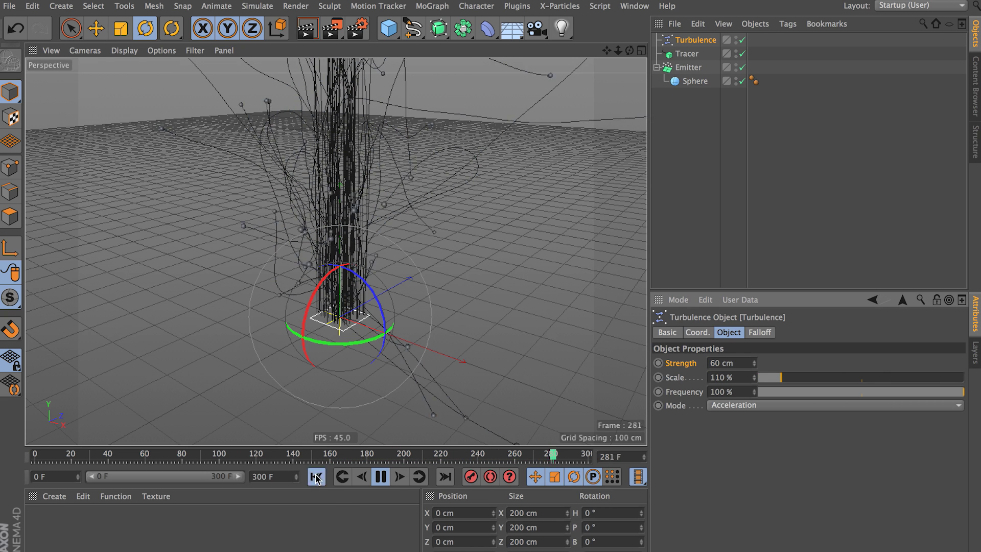
left_click(522, 267)
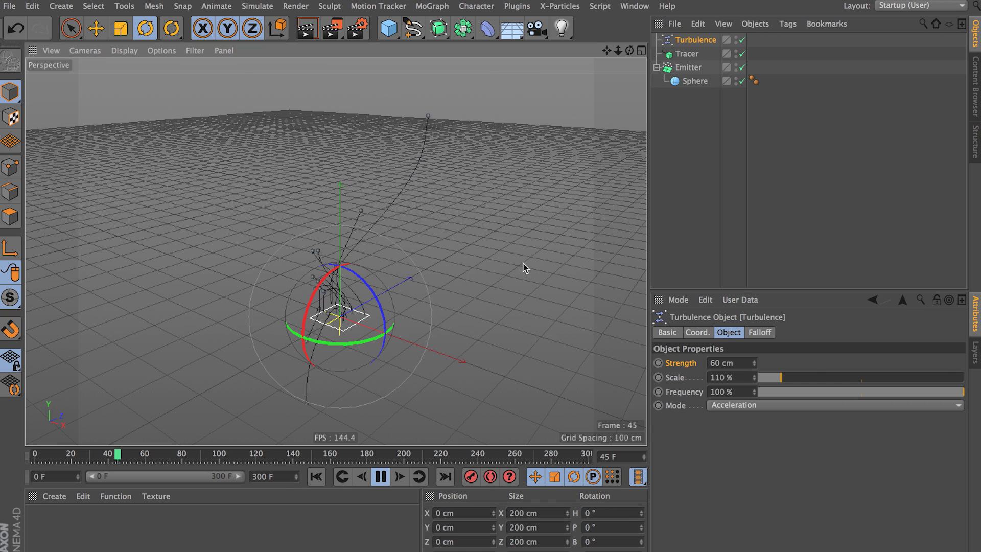
Set the turbulence strength to 50 cm and its scale to about 71 %.
left_click(695, 40)
left_click_drag(781, 378, 770, 378)
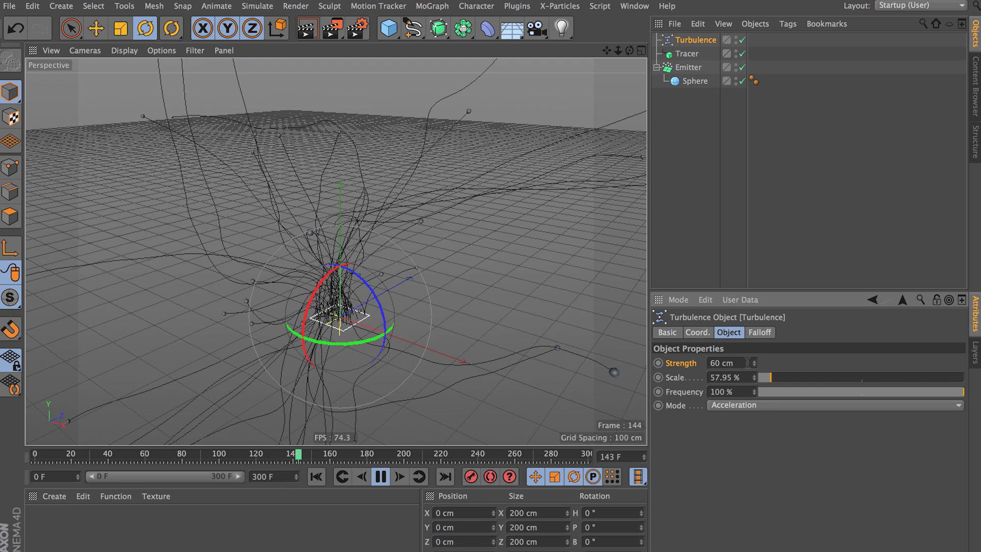
left_click(731, 362)
type("50")
key("Return")
left_click_drag(770, 378, 772, 376)
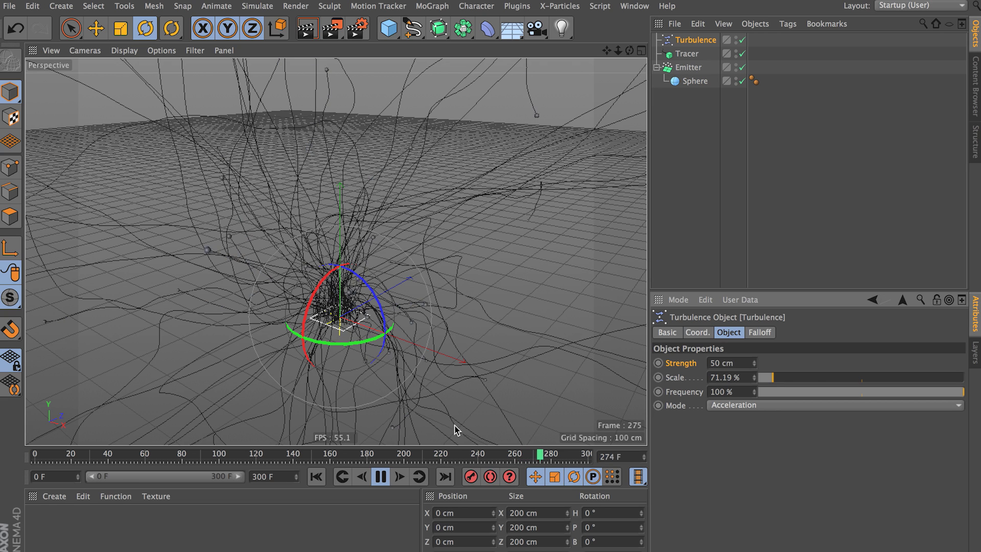
Set the emitter's editor and renderer birthrates both to 50.
left_click_drag(465, 339, 450, 314, "alt")
left_click(504, 274)
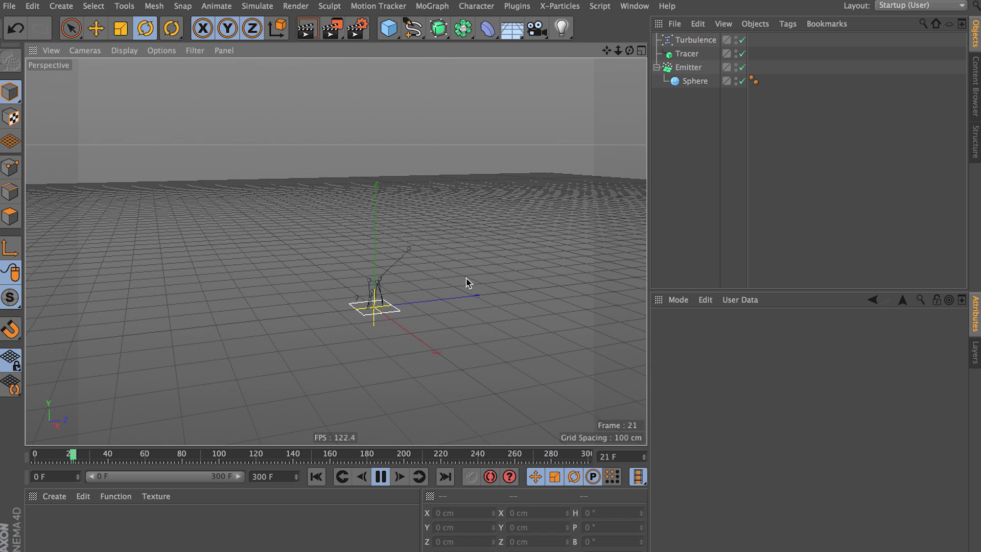
left_click_drag(481, 273, 333, 297, "alt")
left_click(688, 67)
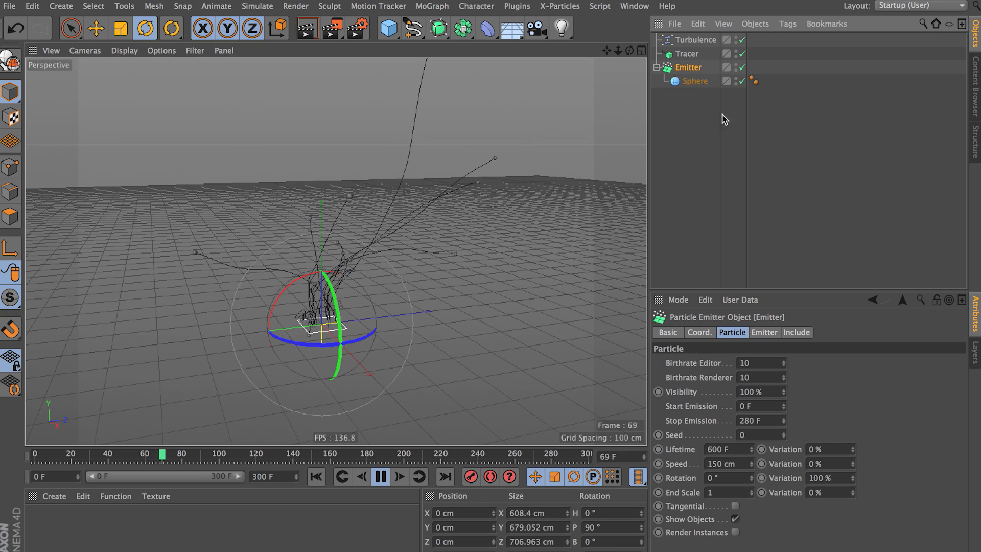
left_click_drag(766, 366, 635, 371)
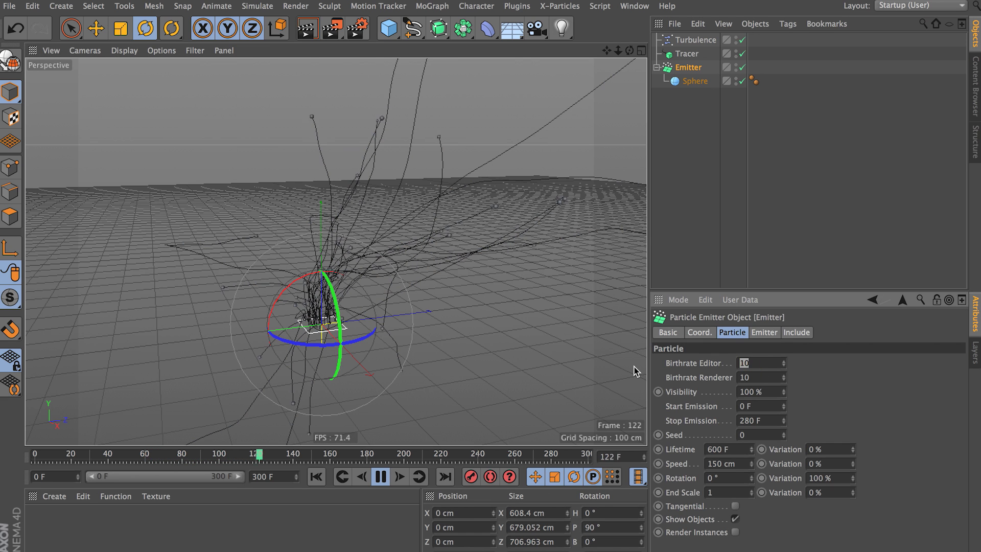
type("50")
key("Tab")
type("0")
key("BackSpace")
type("50")
key("Return")
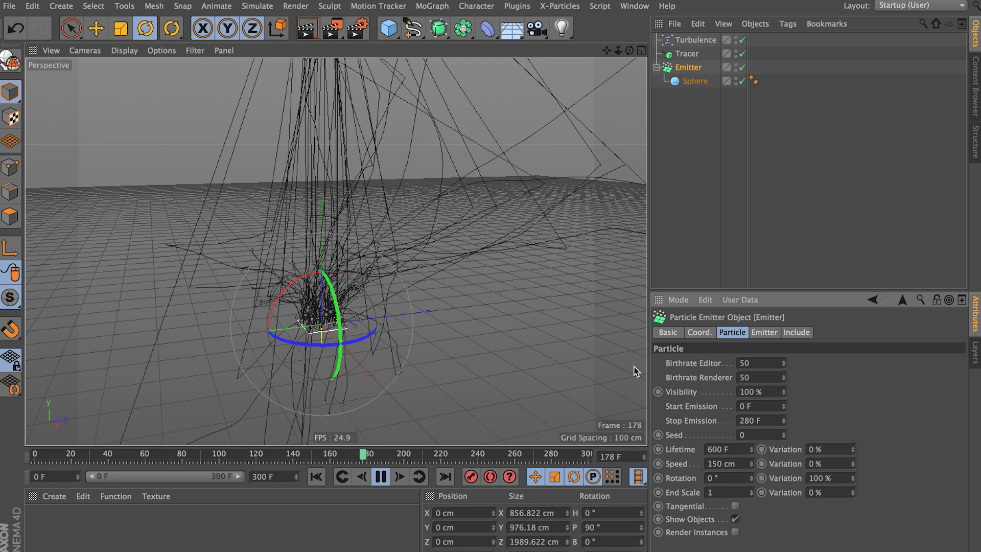
Replay the simulation from the first frame, pause it at about frame 171 and examine the shape of the particle trails.
left_click(379, 483)
left_click(316, 480)
left_click(381, 479)
left_click(486, 361)
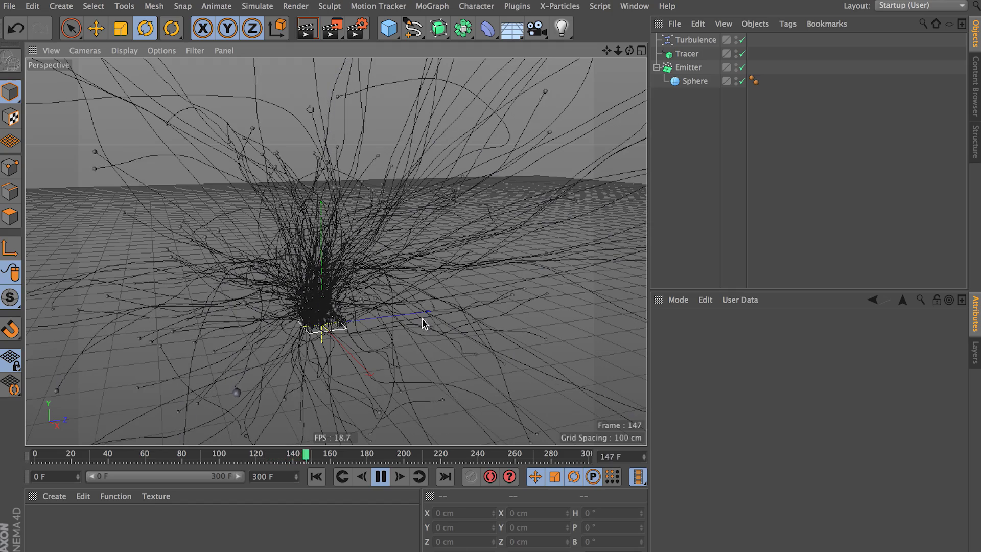
left_click_drag(423, 320, 424, 307, "alt")
left_click(381, 476)
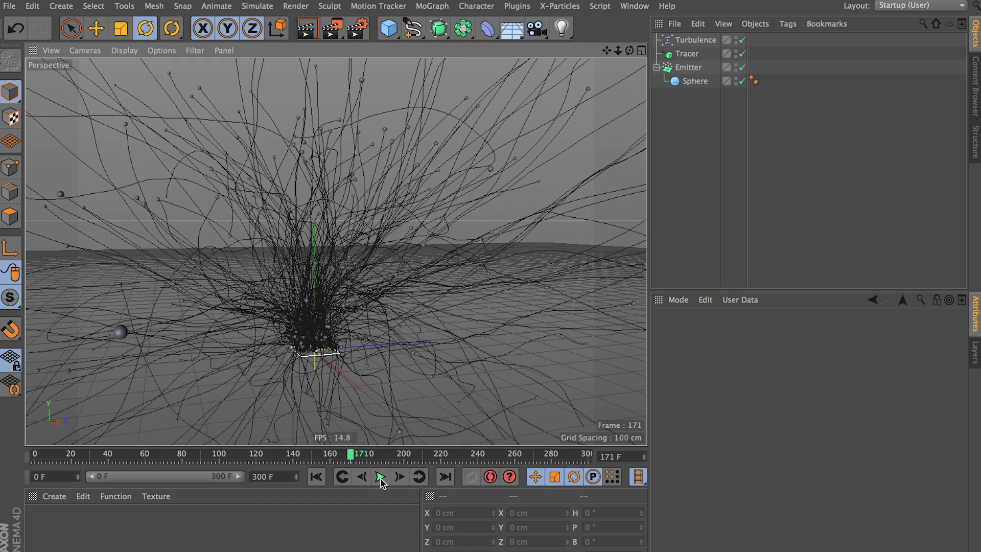
left_click_drag(399, 407, 369, 306, "alt")
middle_click_drag(368, 307, 357, 330, "alt")
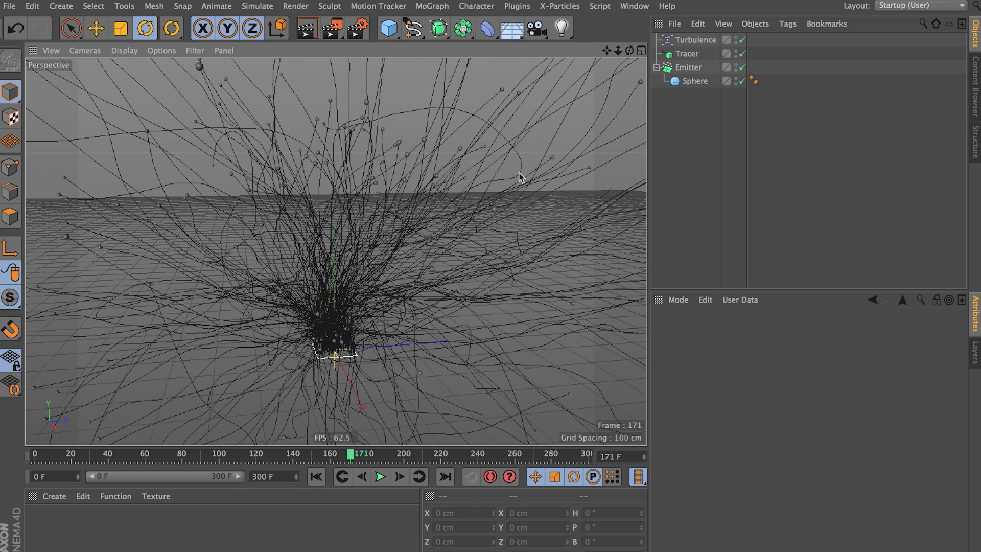
Return the animation to frame 0 and add a Friction particle modifier.
left_click(316, 476)
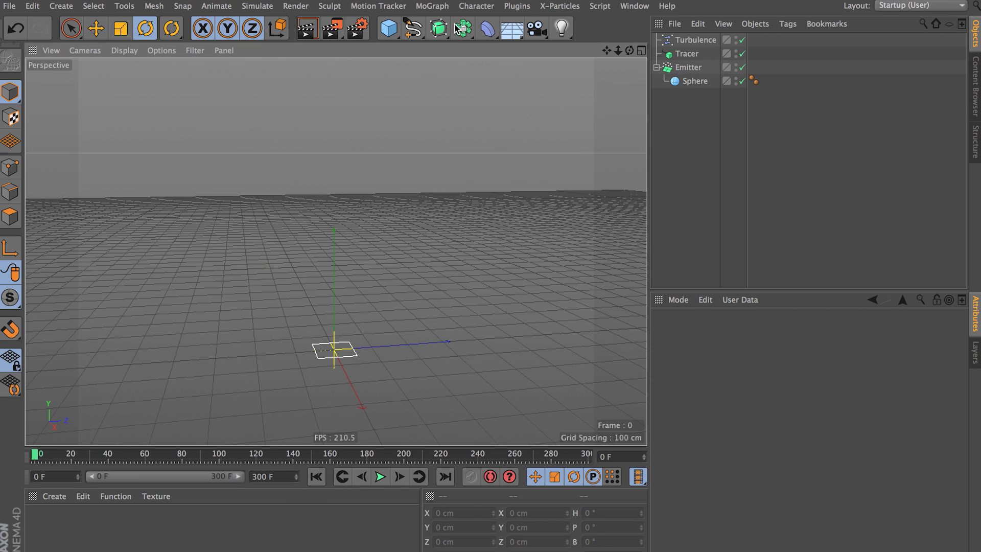
left_click(358, 6)
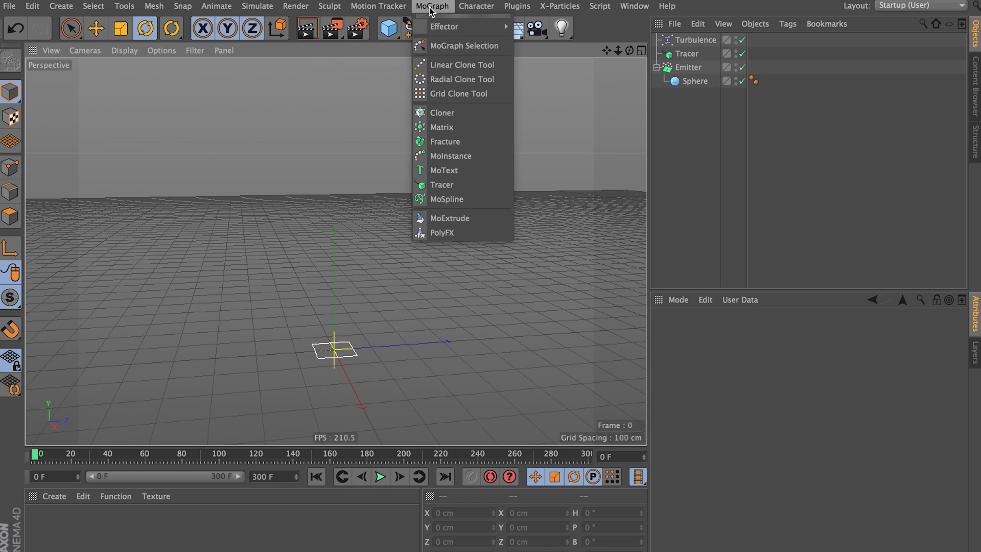
mouse_move(254, 6)
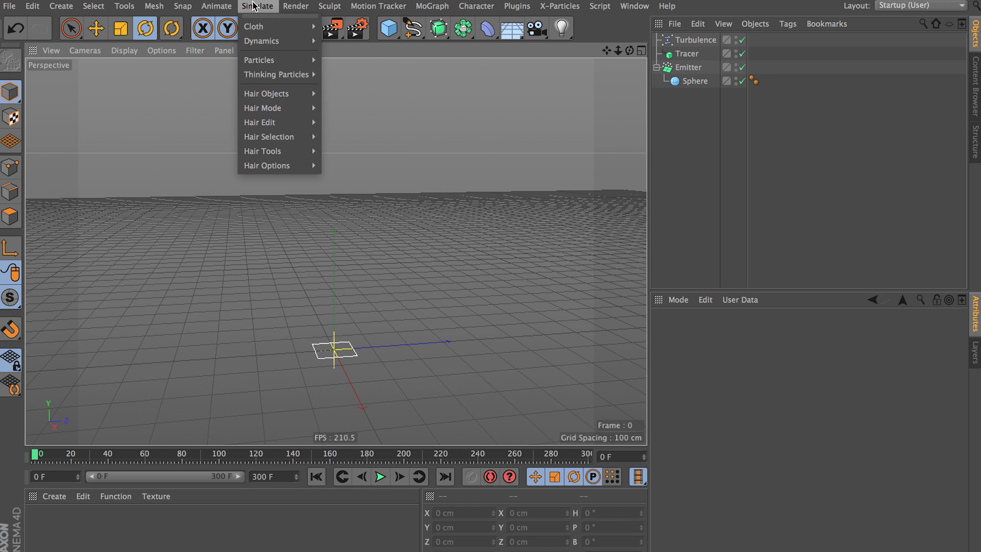
mouse_move(276, 61)
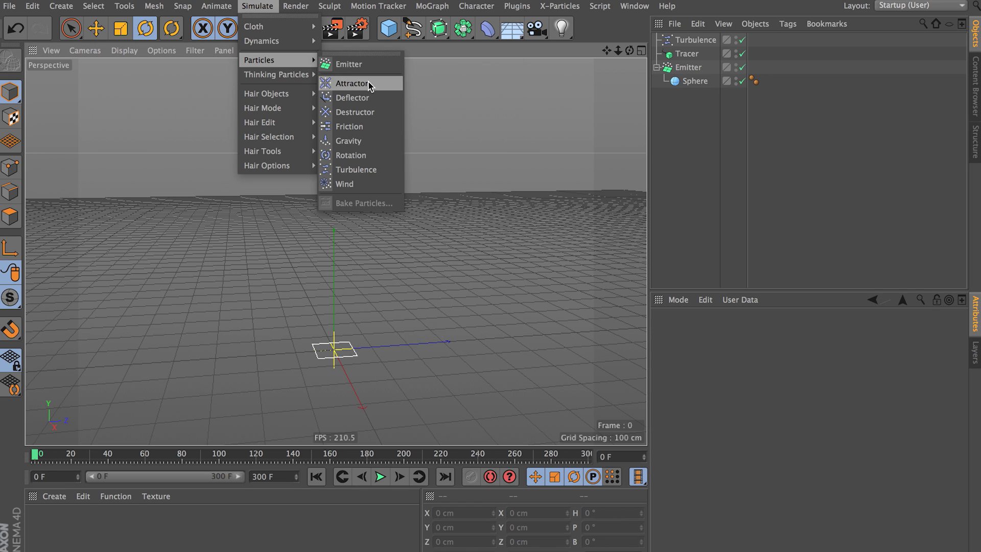
left_click(363, 128)
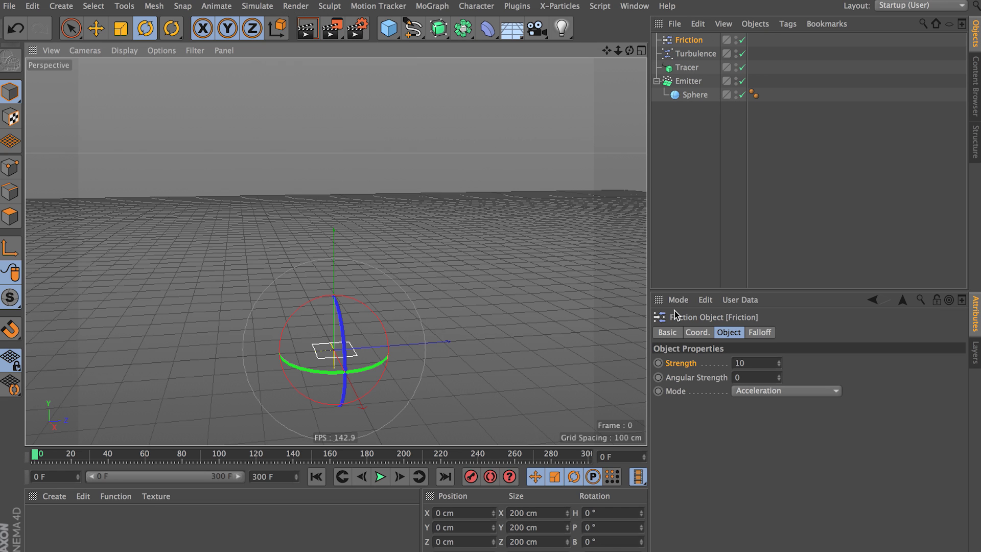
Set the Friction modifier's strength and angular strength both to 100.
double_click(756, 362)
type("100")
key("Tab")
type("100")
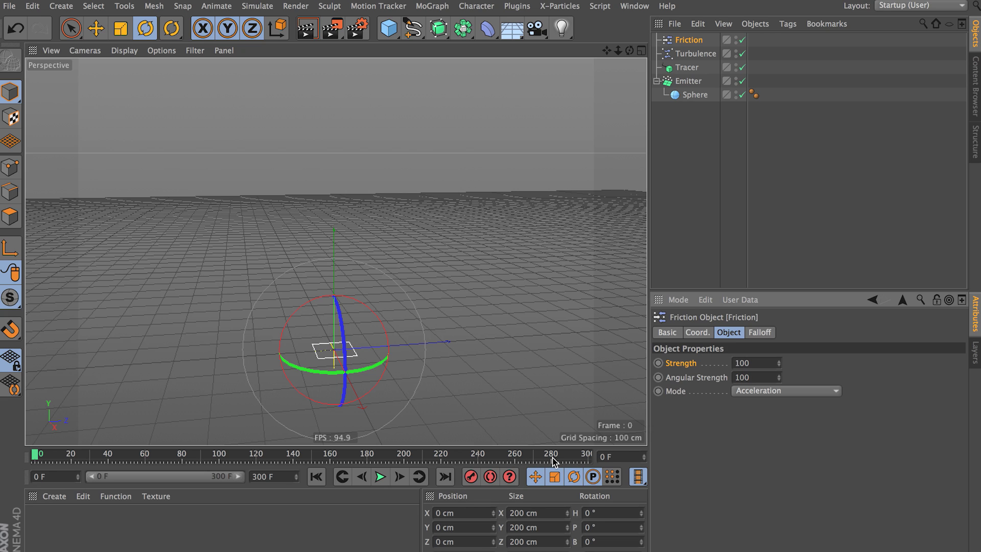
Keyframe the friction's strength and angular strength at 100 on frame 280, and key both at 0 on frame 200.
left_click_drag(551, 459, 553, 460)
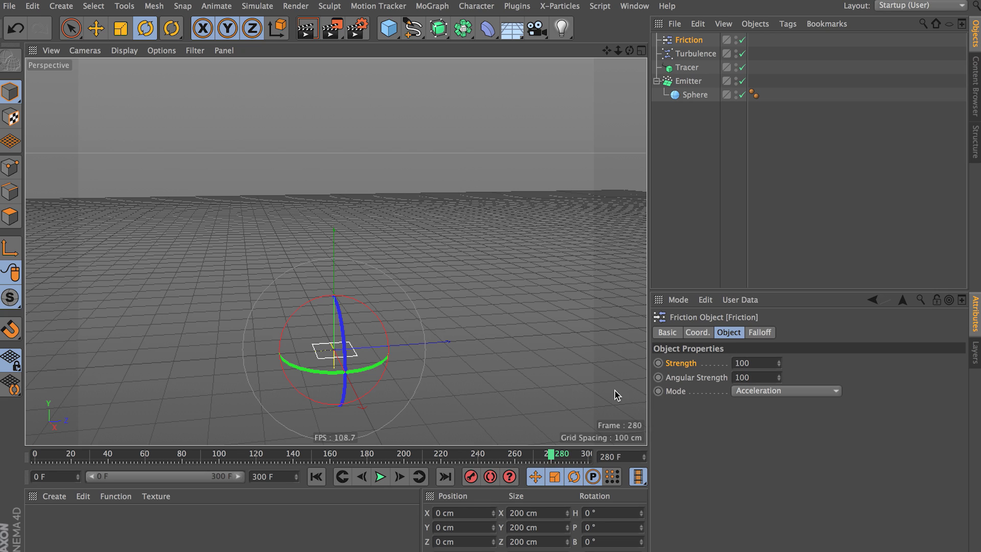
left_click(658, 362)
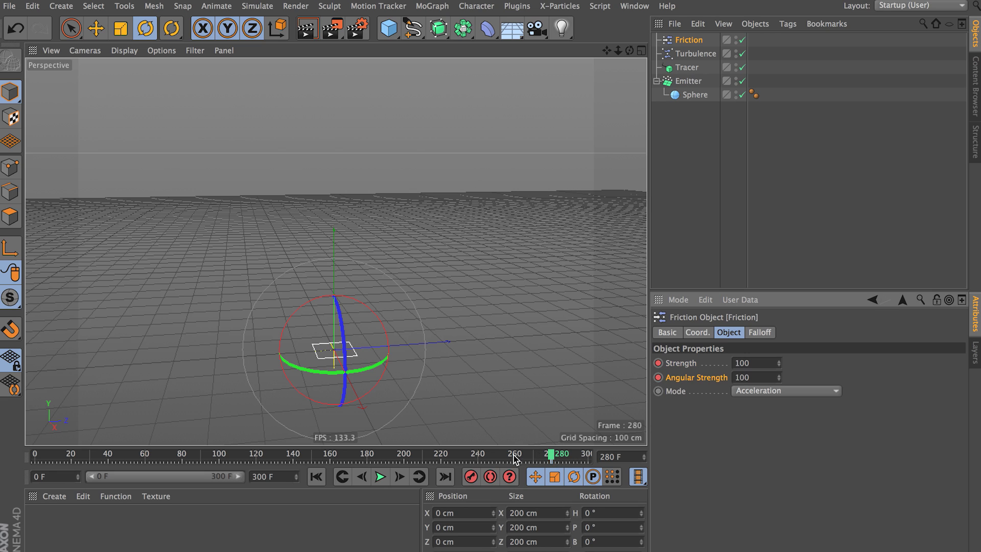
left_click_drag(551, 459, 404, 460)
left_click(753, 364)
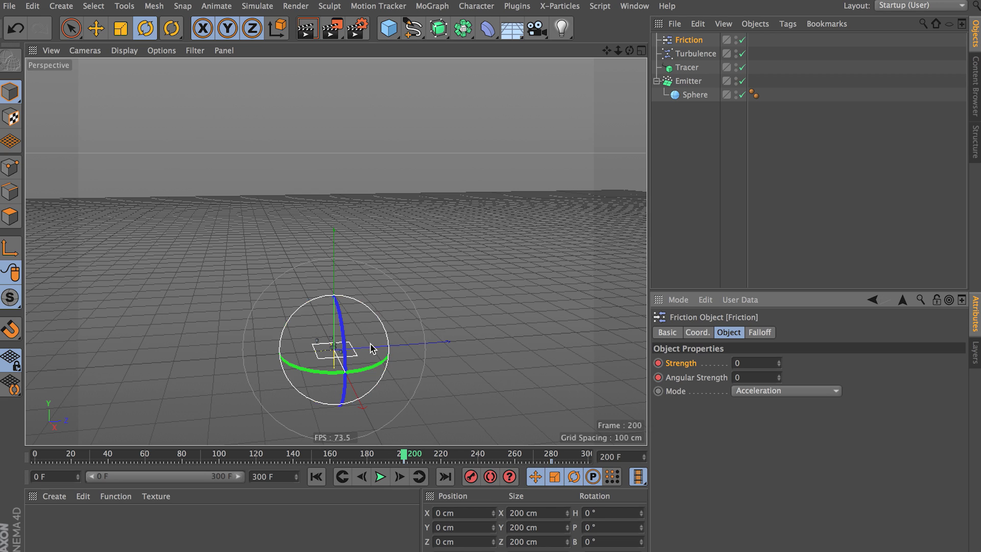
Replay the simulation from the first frame to about frame 295 and examine how friction affects the particle trails.
left_click(695, 54)
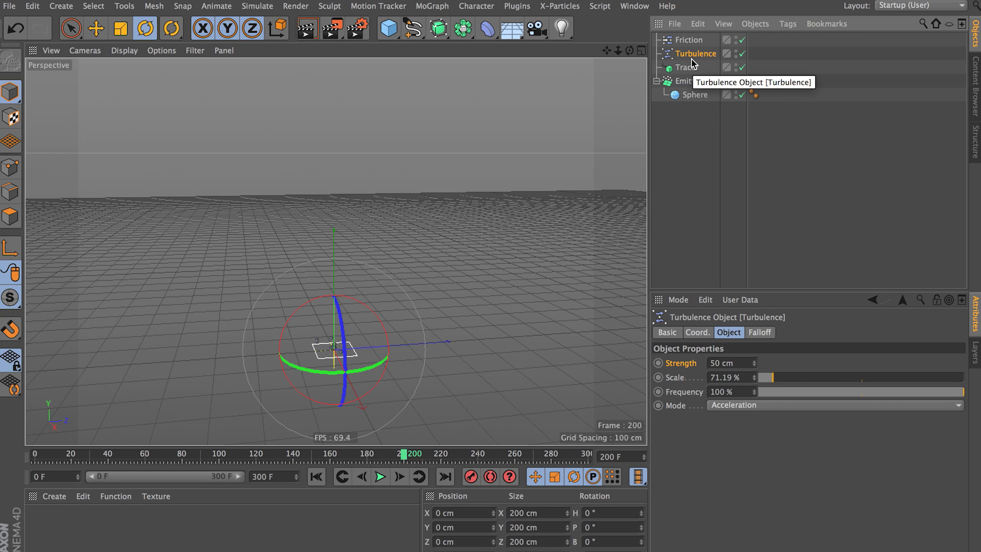
left_click(317, 476)
left_click(380, 476)
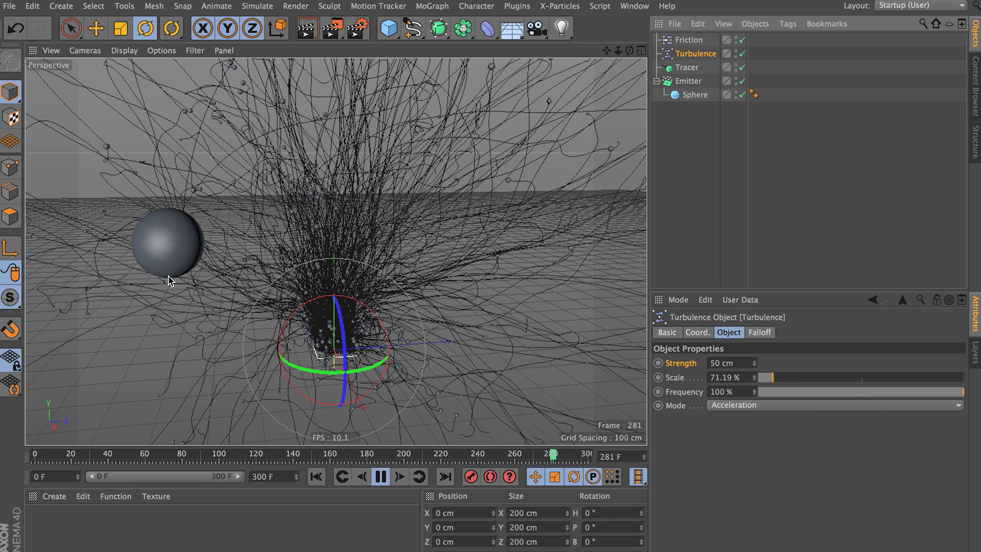
left_click(381, 481)
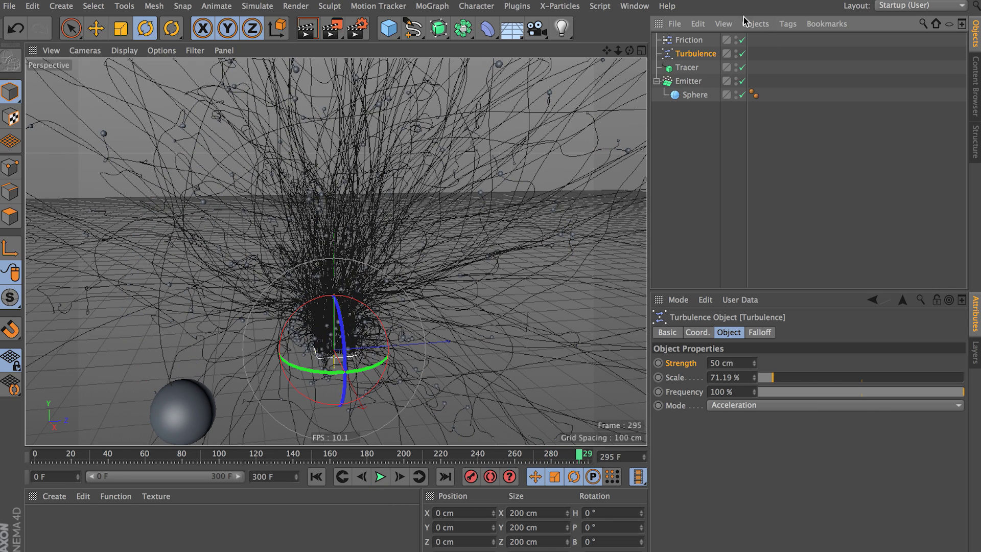
Keyframe the turbulence strength at 50 cm on frame 200 and at 0 cm on frame 280.
left_click_drag(555, 458, 551, 456)
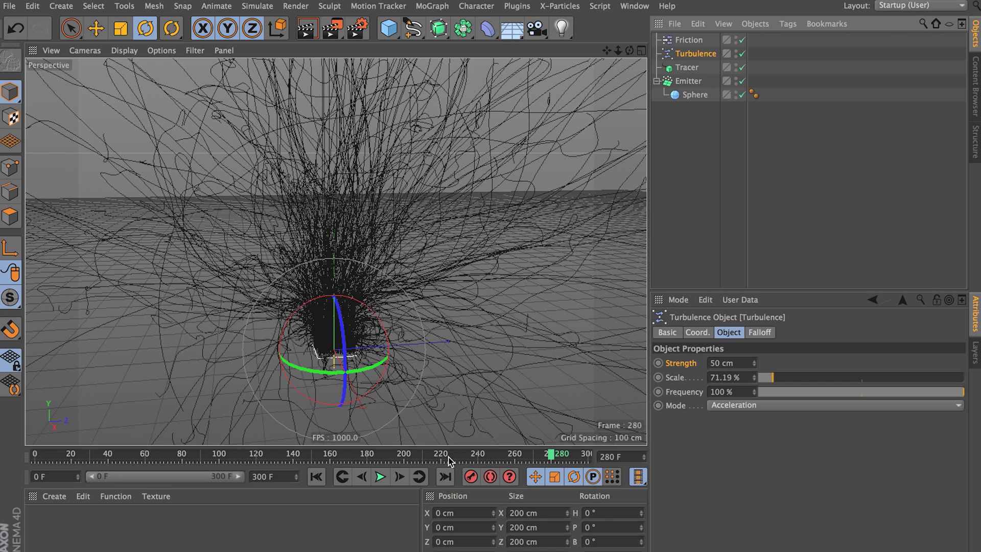
left_click(401, 459)
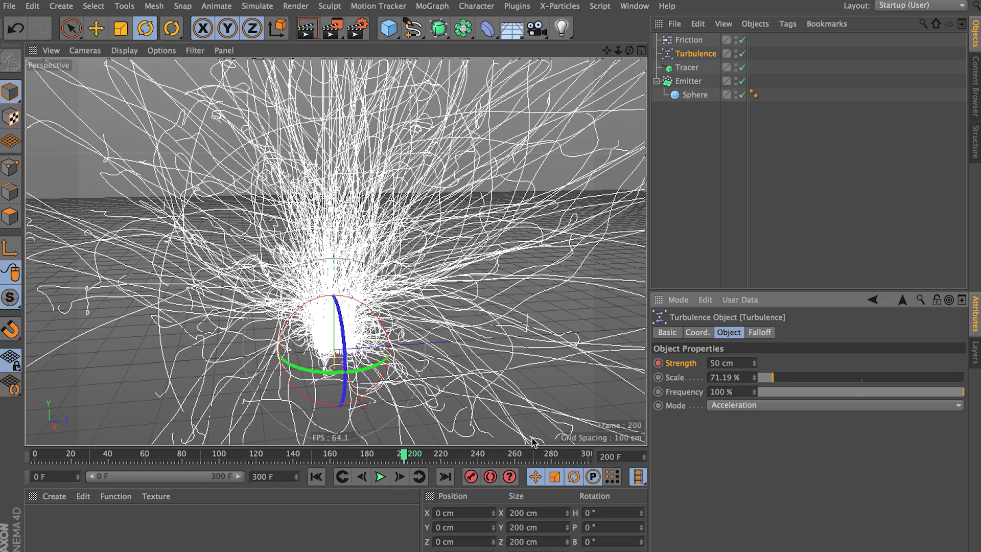
left_click(549, 458)
left_click_drag(549, 456, 550, 456)
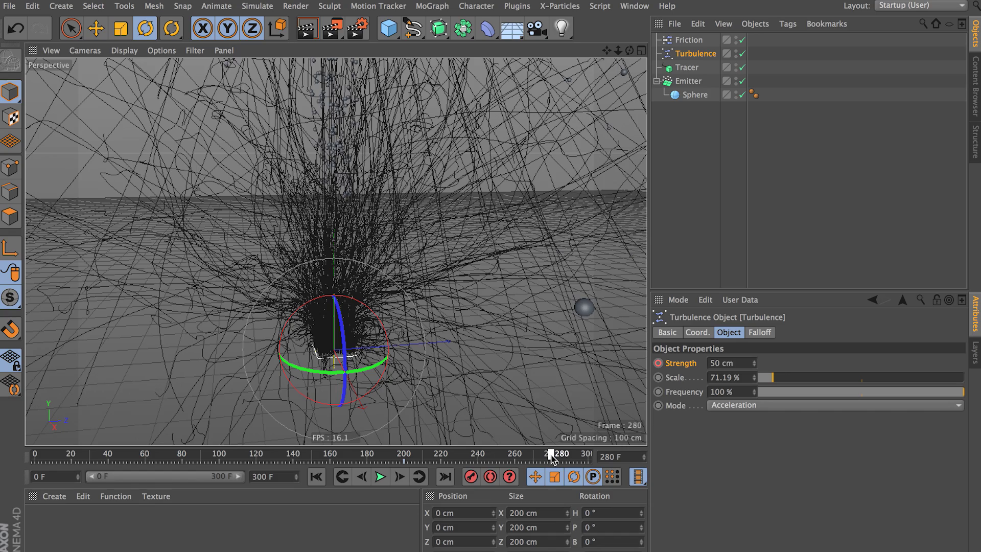
type("0")
key("Return")
left_click(658, 363, "ctrl")
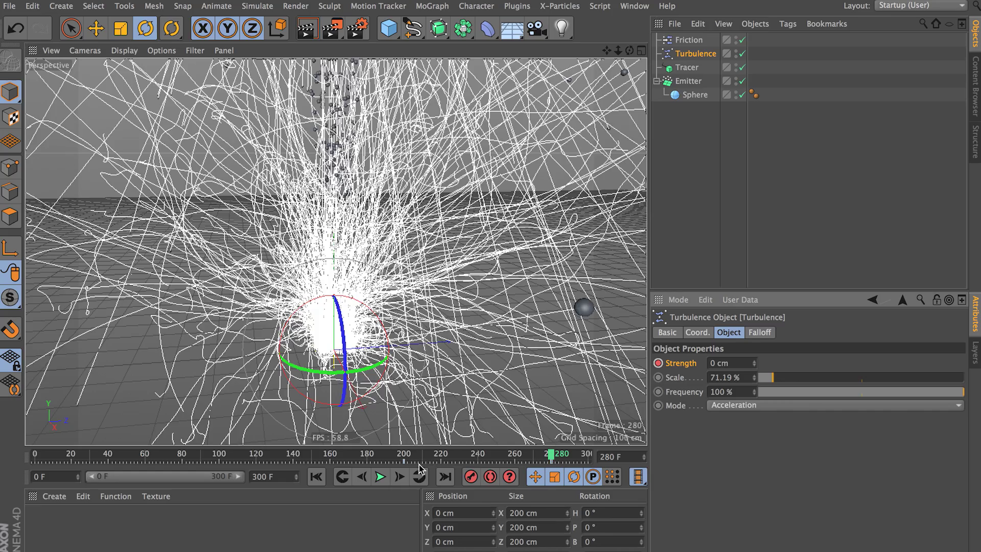
Replay the animation from frame 0 and examine the growing trails around the emitter from a higher, angled view.
left_click(316, 476)
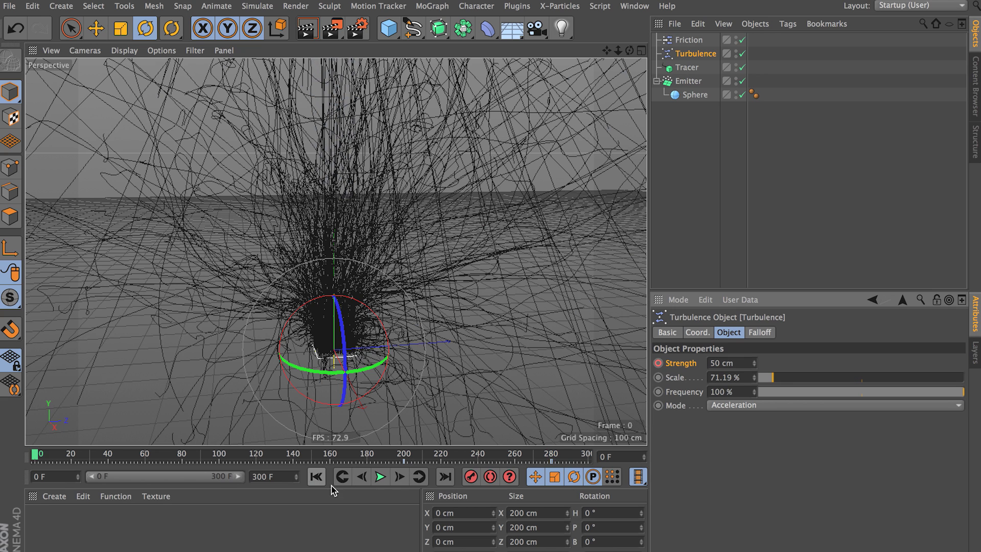
left_click(382, 477)
left_click(482, 364)
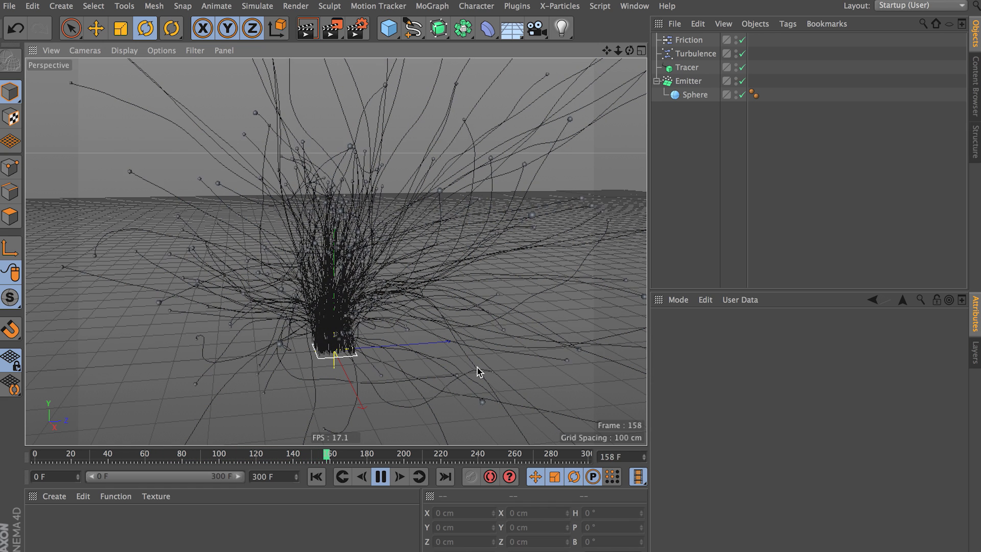
left_click_drag(460, 366, 311, 378, "alt")
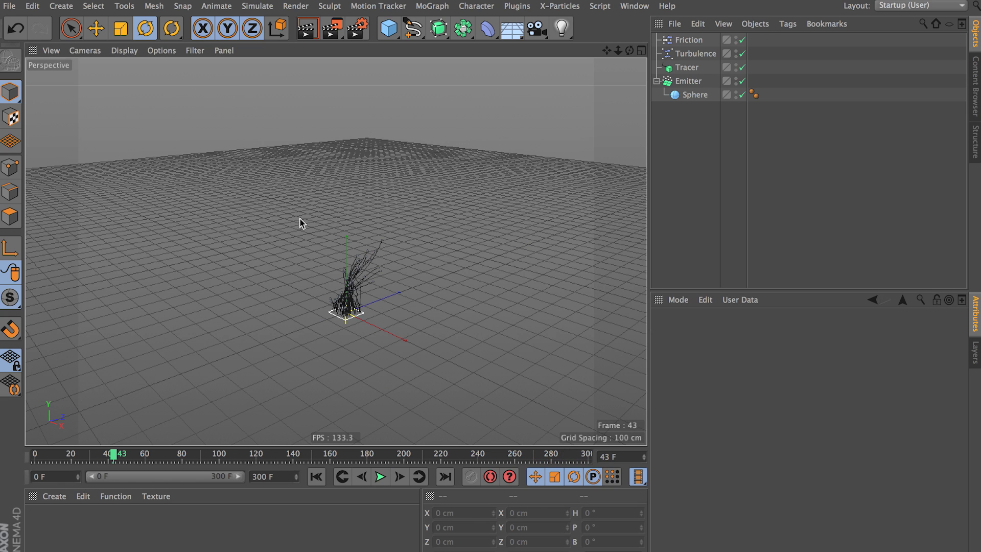
left_click_drag(435, 286, 461, 223, "alt")
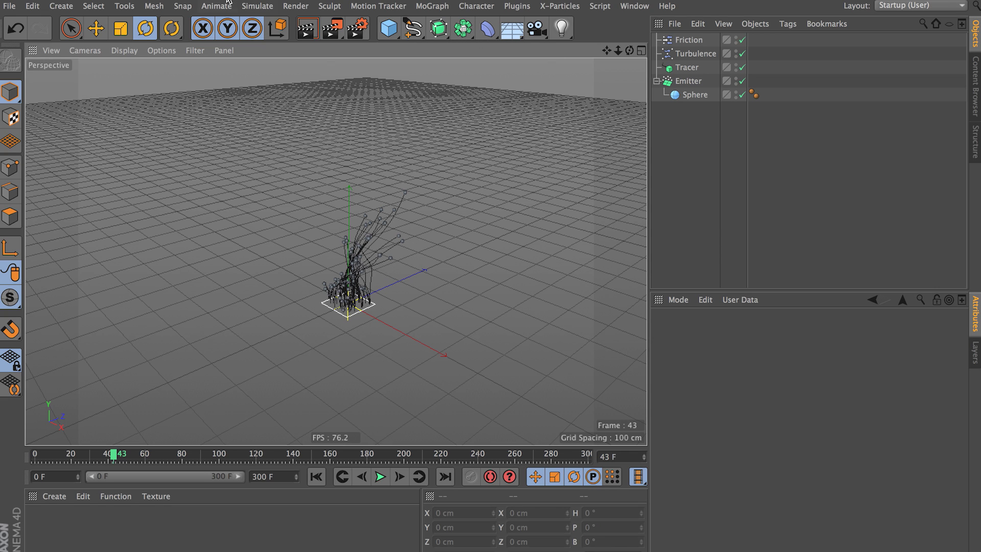
Add a MoGraph Matrix object and a Cloner object to the scene.
left_click(257, 6)
mouse_move(294, 67)
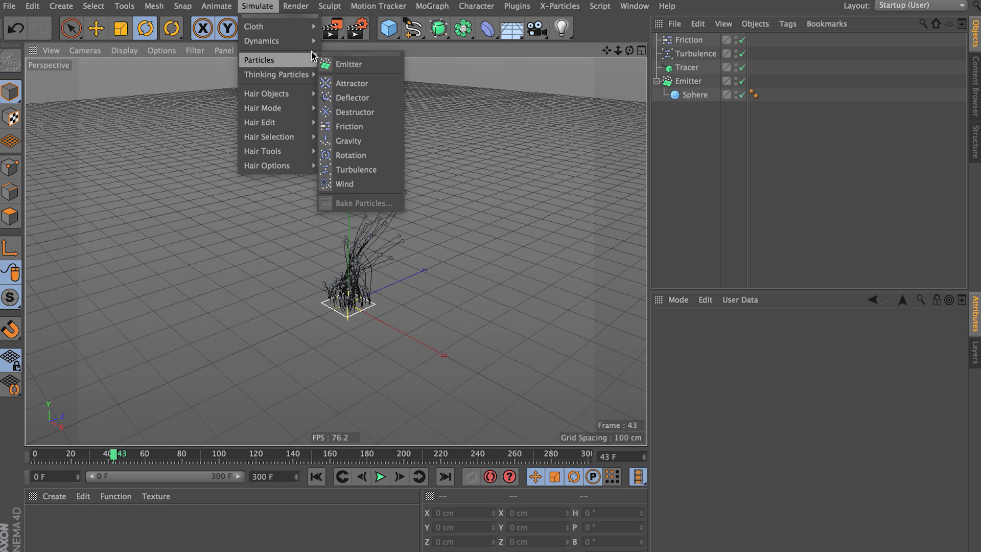
left_click(266, 7)
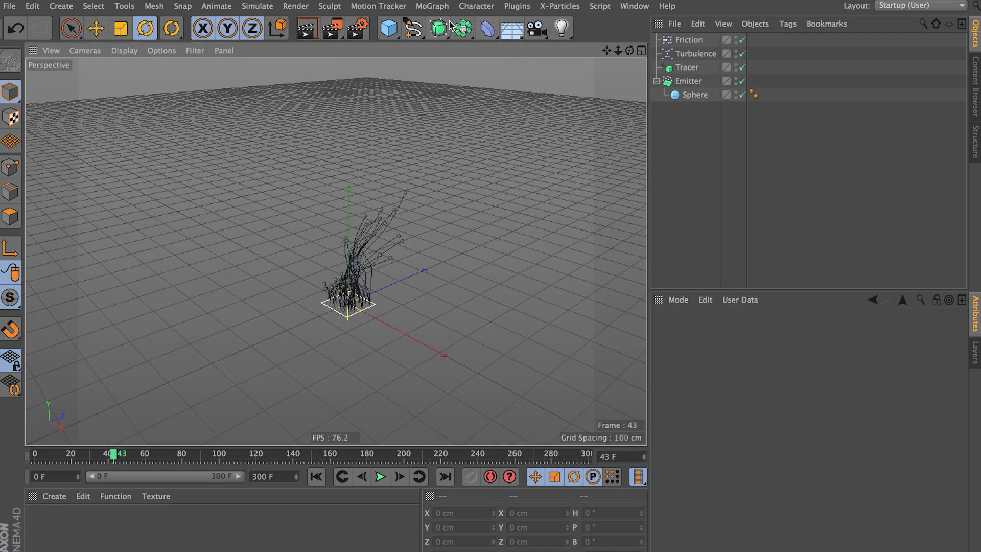
left_click(433, 7)
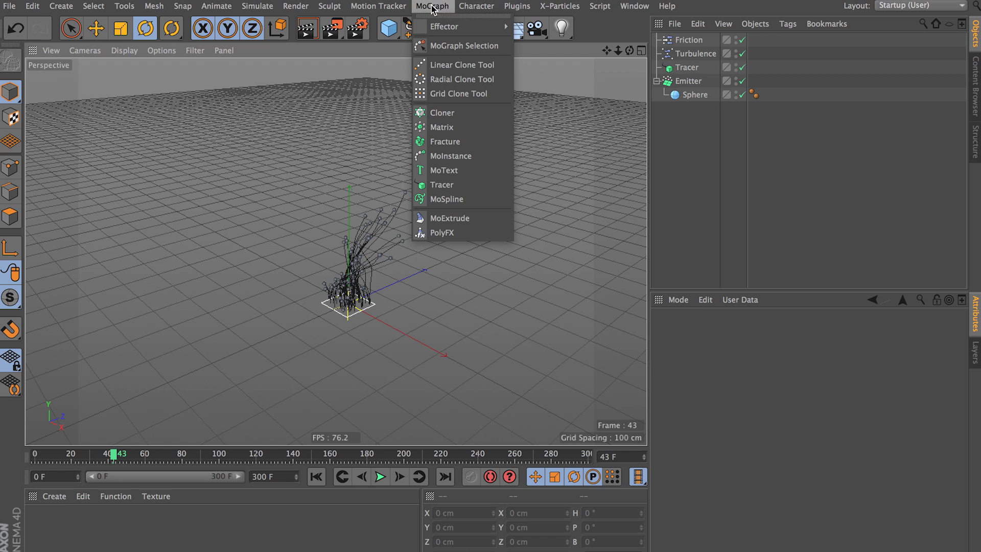
left_click(443, 128)
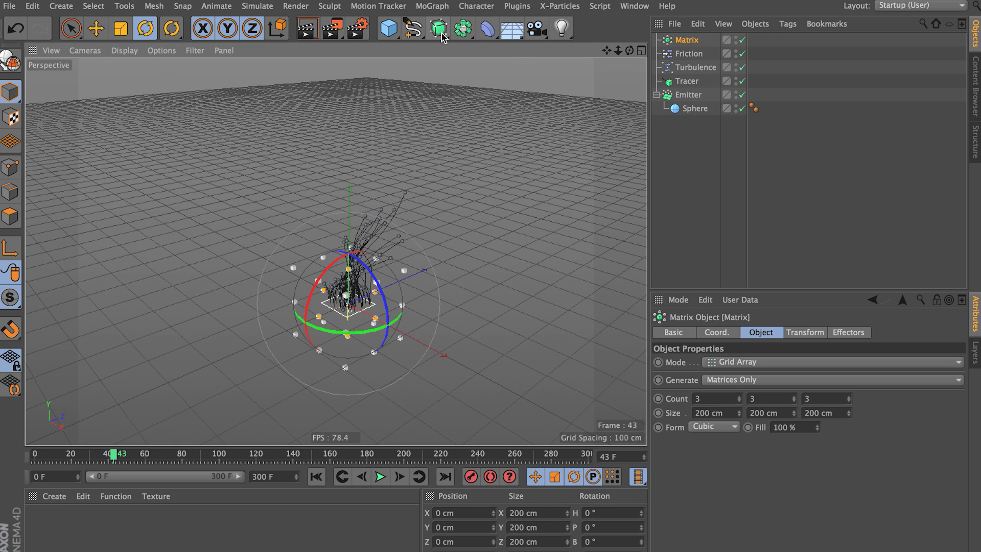
left_click(433, 5)
left_click(432, 110)
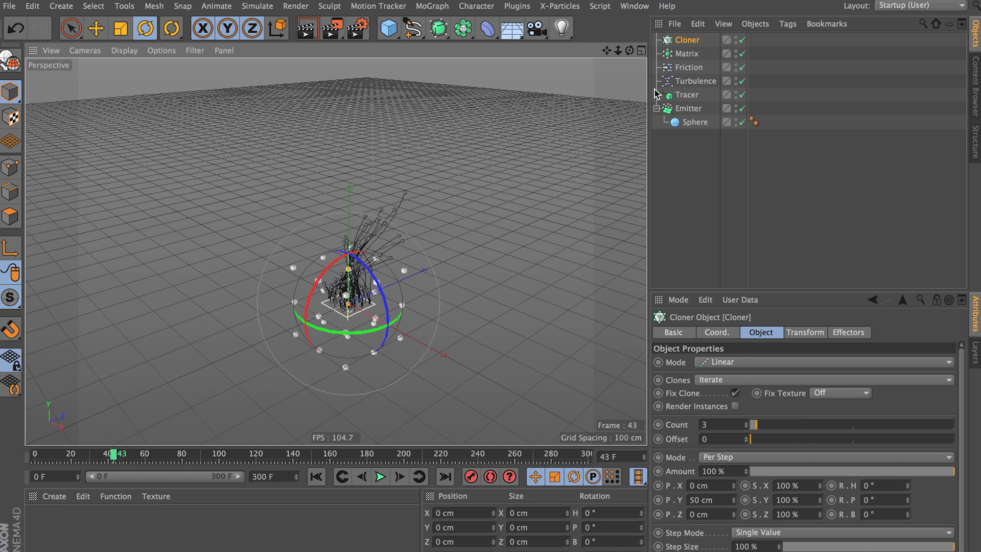
Compare the object properties of the Matrix and the Cloner and look through the available MoGraph effectors and tools.
left_click(687, 54)
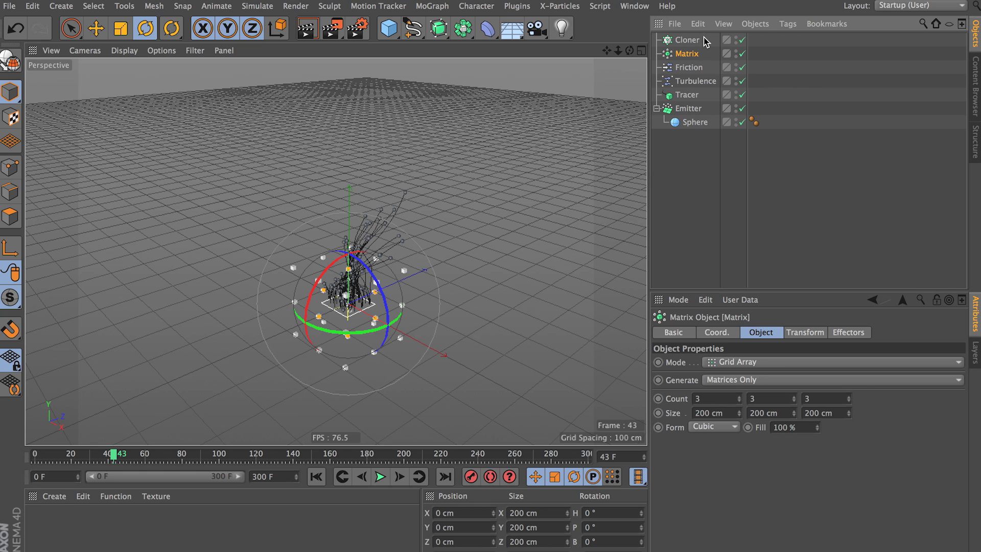
left_click(702, 44)
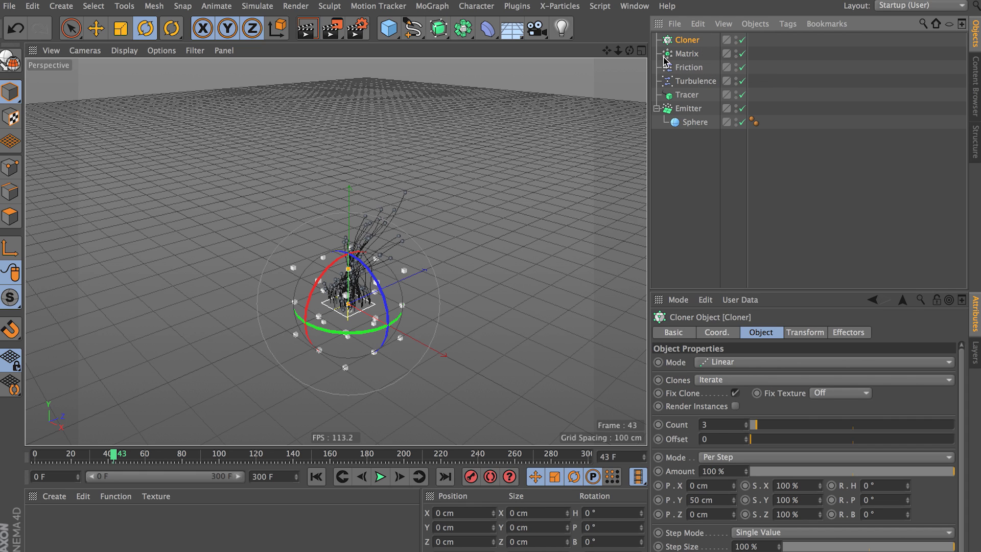
left_click(378, 5)
mouse_move(433, 6)
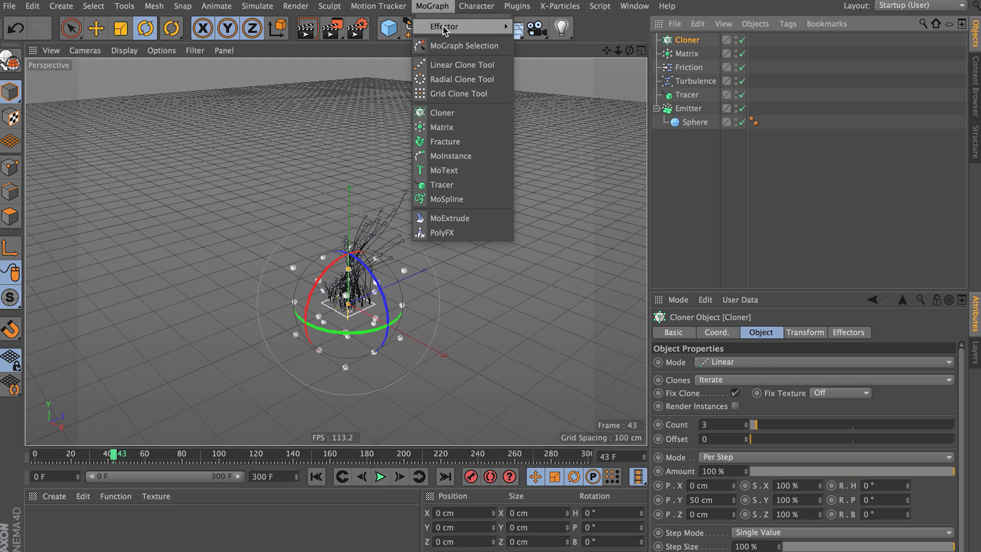
left_click(420, 8)
left_click(685, 54)
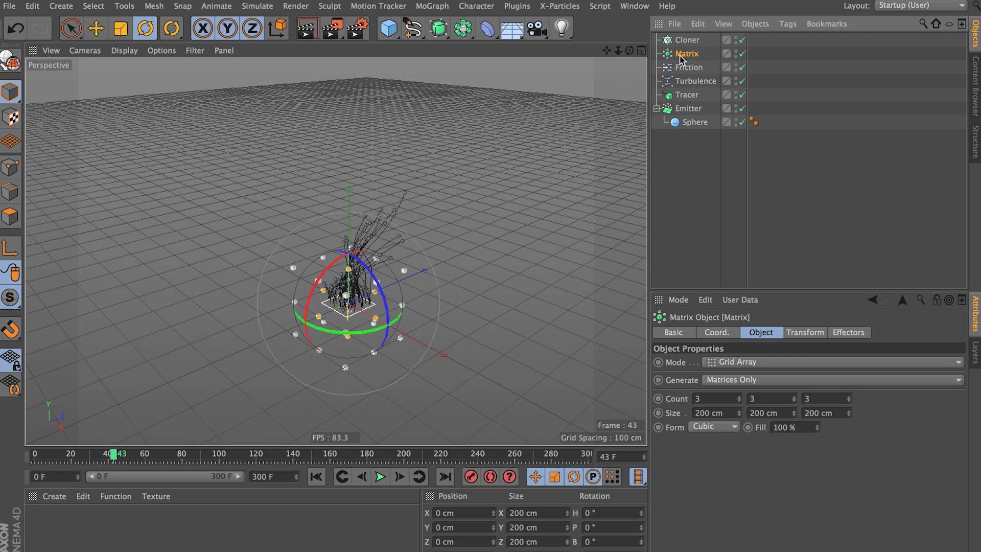
left_click(450, 8)
left_click(434, 6)
left_click(490, 27)
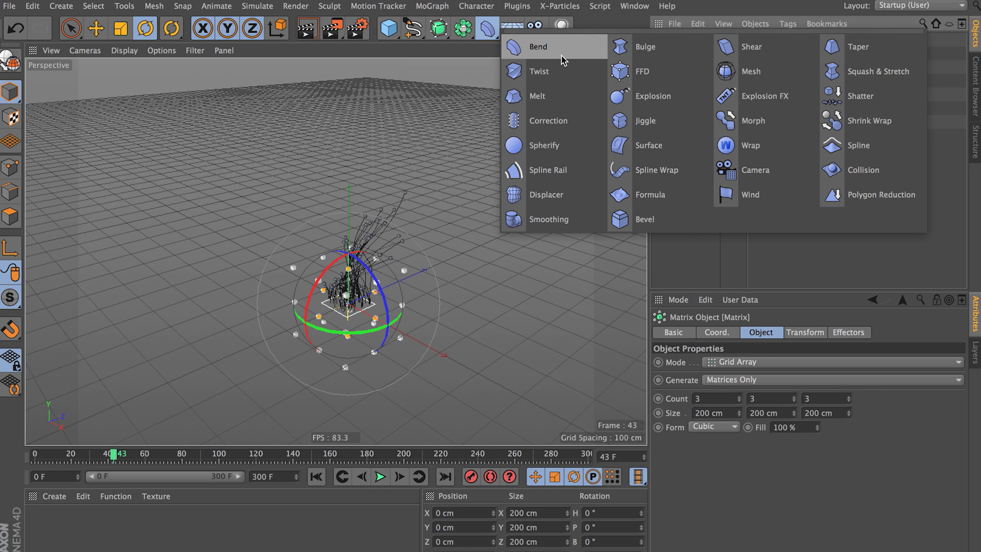
left_click(485, 28)
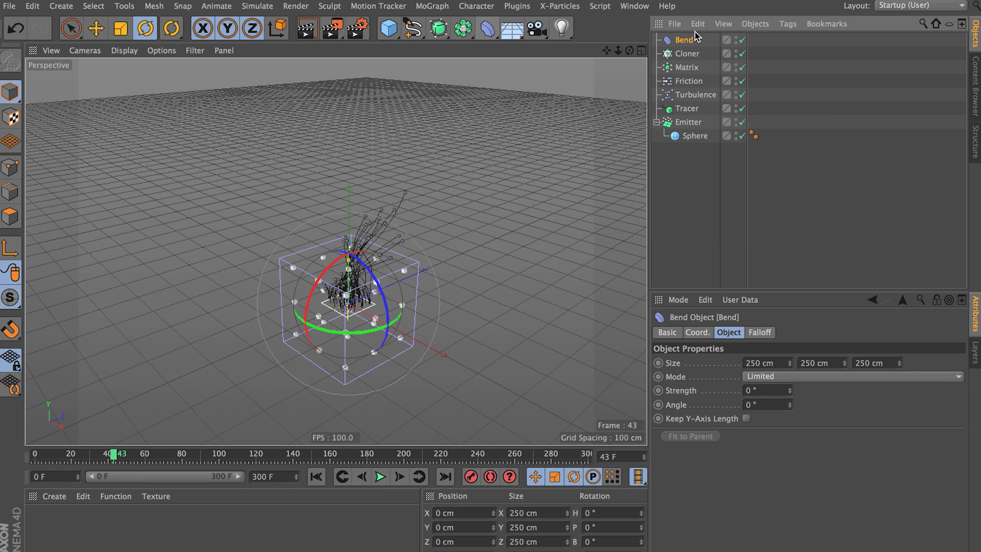
key("Delete")
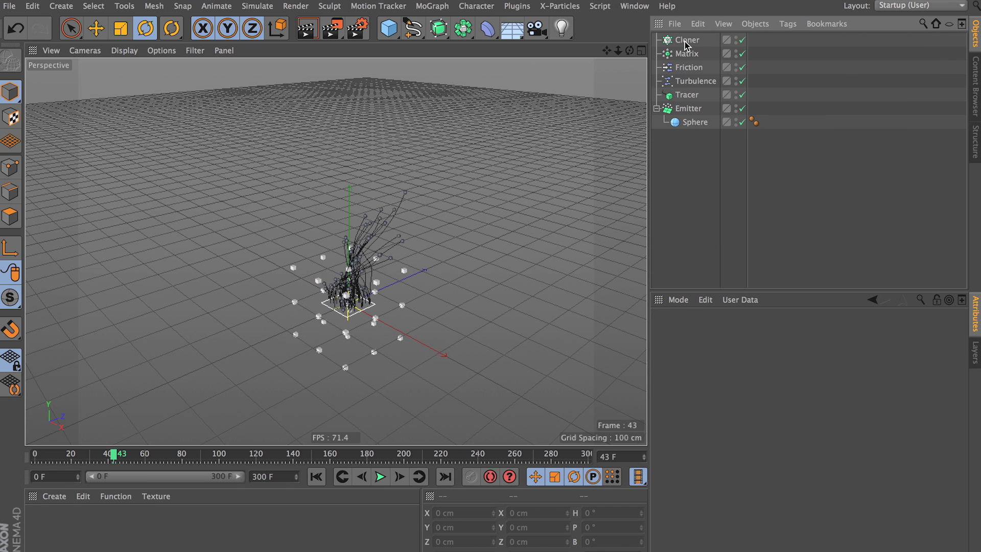
Create a new sphere and make it a child of the Cloner.
left_click(689, 44)
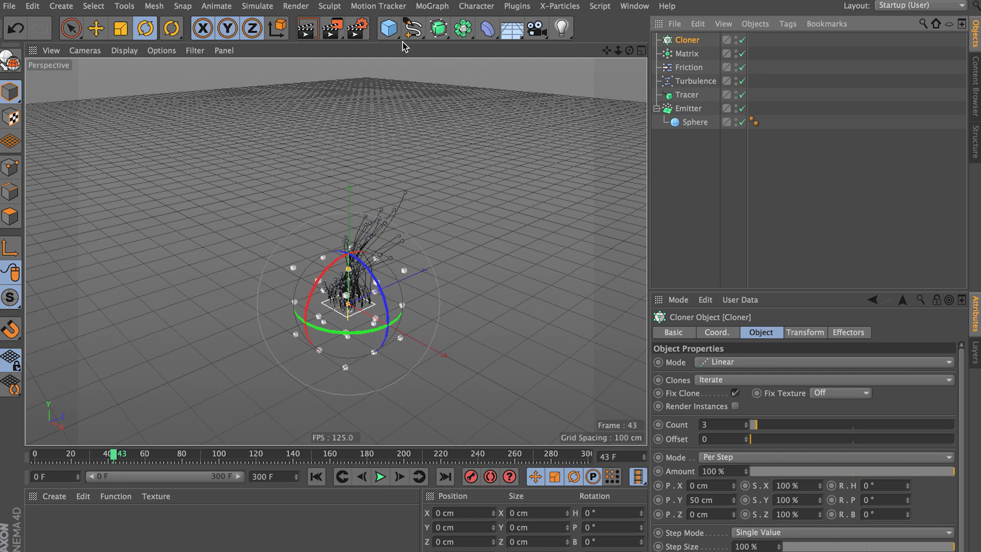
left_click(389, 28)
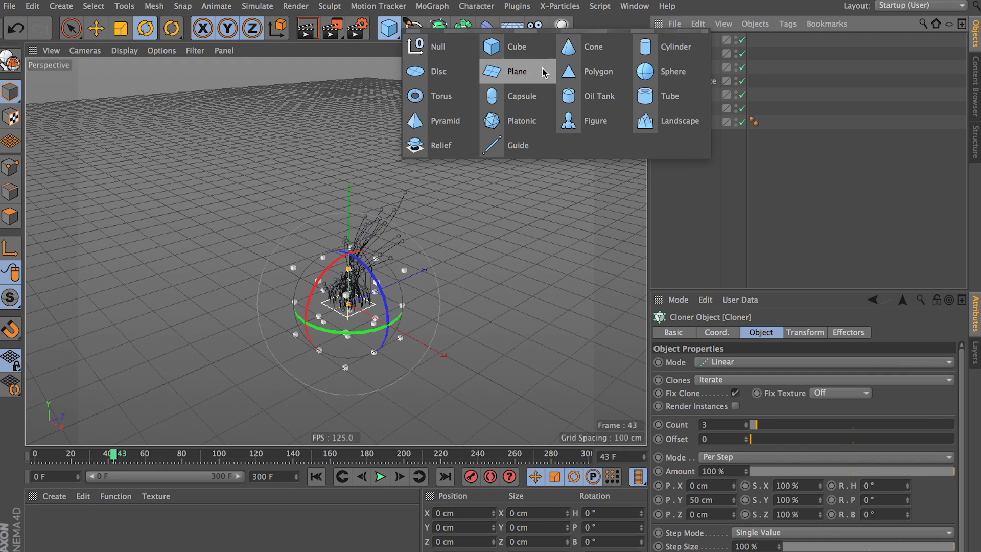
left_click(645, 72)
left_click_drag(693, 40, 690, 53)
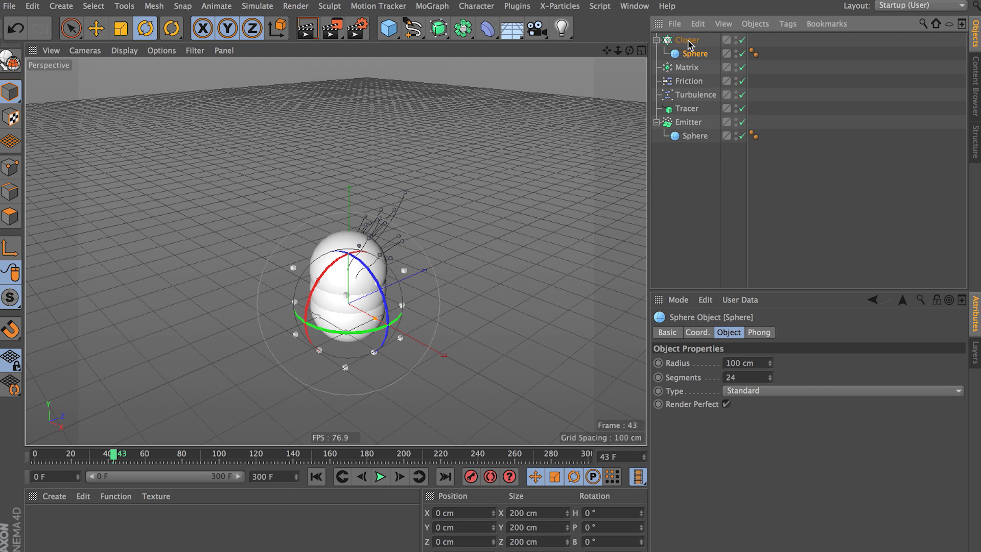
Switch the Cloner to object-based cloning and assign the Emitter as its source so clones follow the particles.
left_click(691, 41)
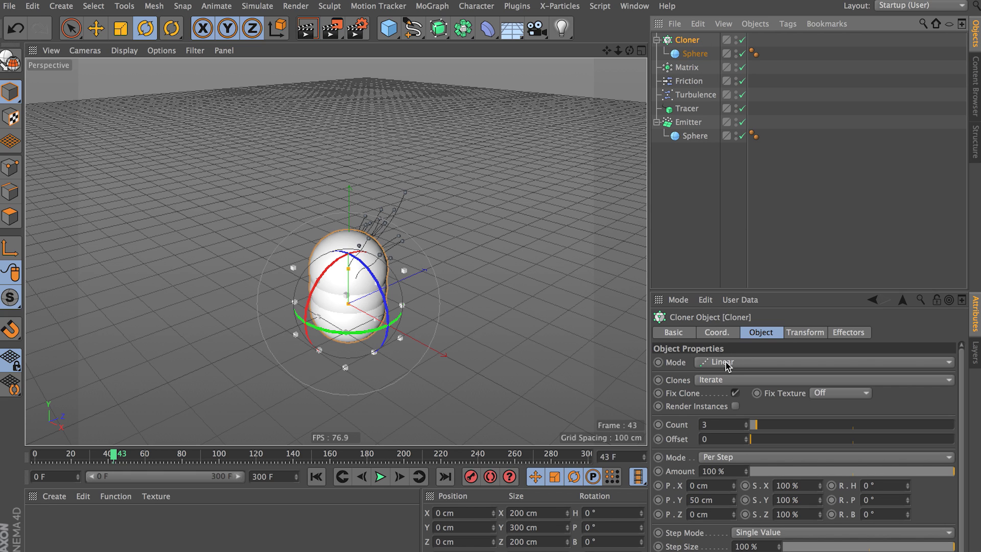
left_click(725, 363)
left_click(728, 380)
left_click_drag(705, 125, 739, 429)
Set the cloned sphere's radius to 10 cm and play the animation briefly to about frame 54.
left_click(703, 54)
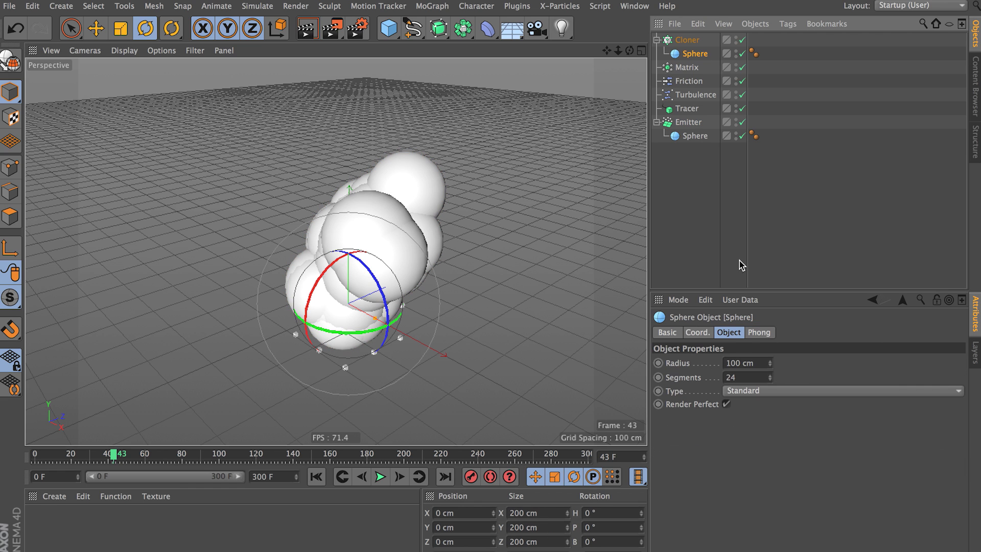
left_click_drag(770, 363, 721, 364)
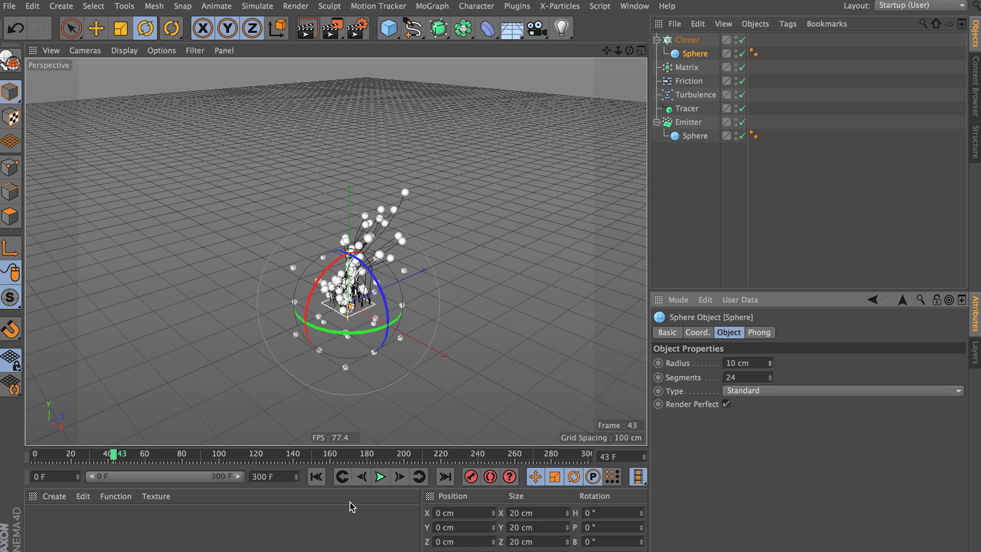
left_click(378, 479)
left_click(378, 479)
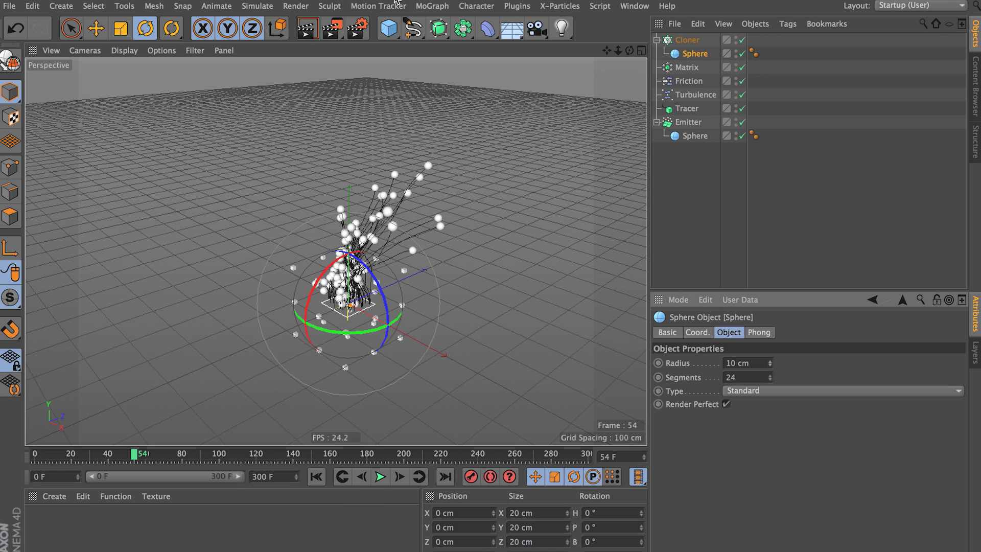
Add a Twist deformer and place it at the root level, at the end of the object hierarchy.
left_click(430, 6)
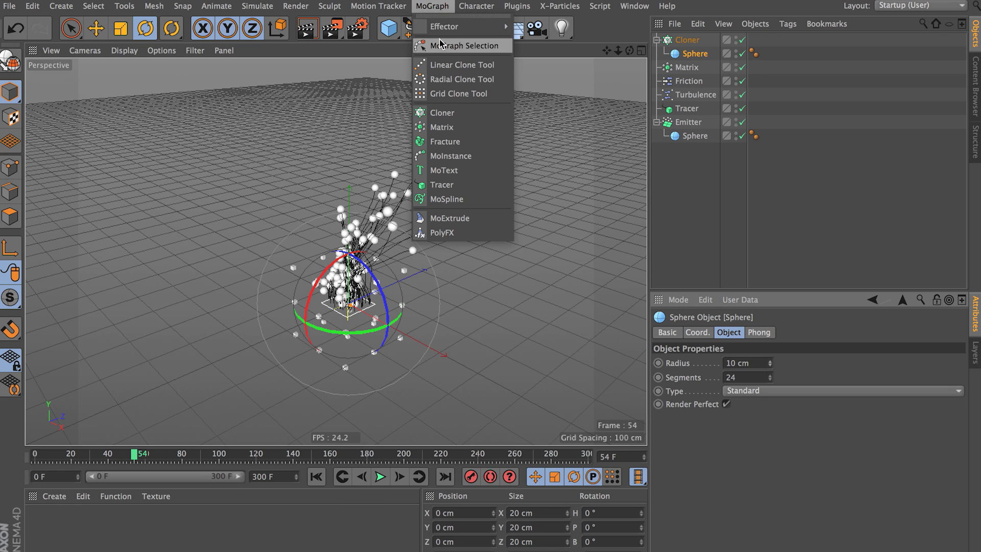
left_click(428, 7)
left_click(688, 40)
left_click(488, 28)
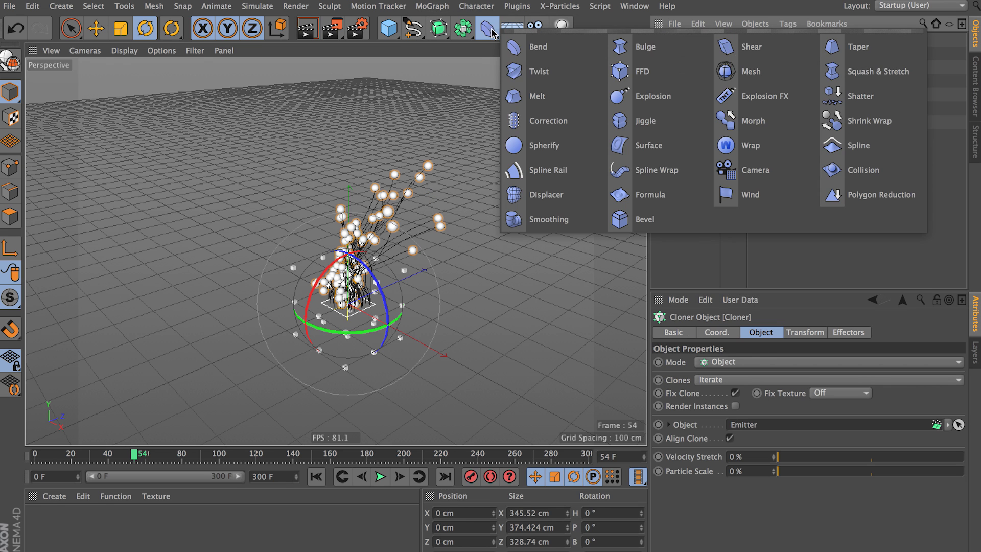
left_click(547, 68)
mouse_move(694, 42)
left_mouse_down()
mouse_move(722, 208)
mouse_move(698, 225)
left_mouse_up()
left_click(340, 221)
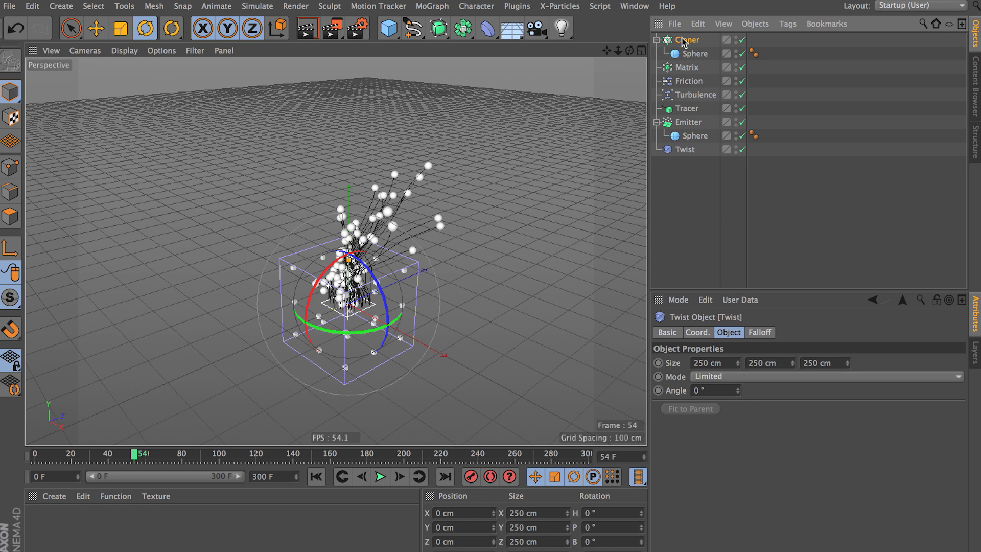
Delete the Cloner with its sphere and switch the Matrix to Object mode with the Emitter as its source.
left_click(684, 41)
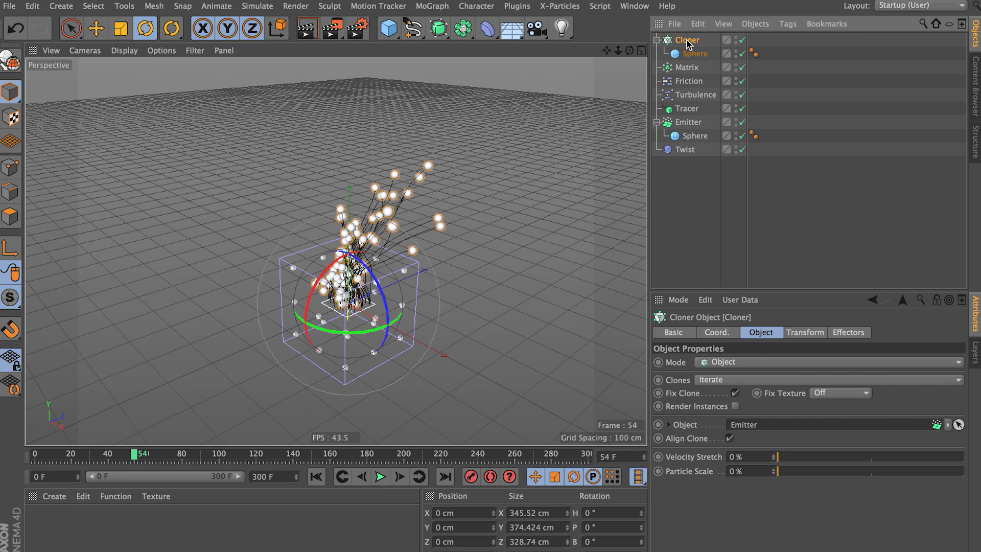
key("Delete")
left_click(691, 41)
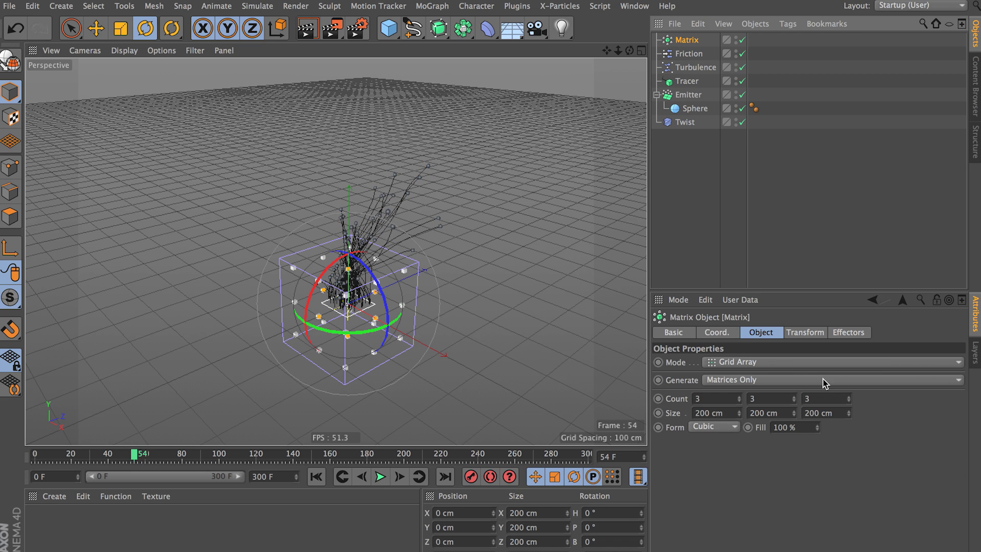
left_click(789, 363)
left_click(761, 379)
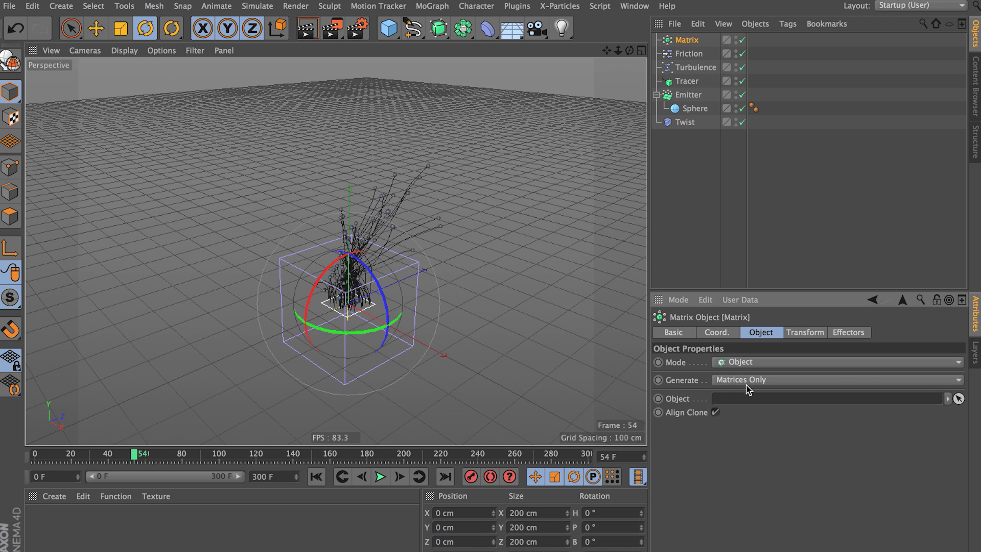
left_click_drag(688, 95, 753, 397)
Move the sphere out of the Emitter to the root level and compare test renders of the view before and after.
scroll(432, 214, "up", 1)
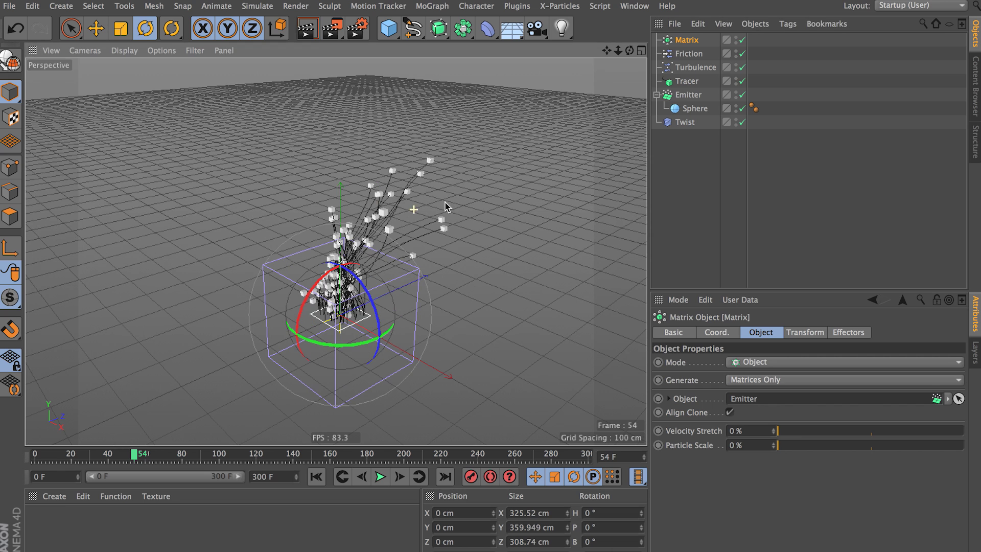
left_click(305, 36)
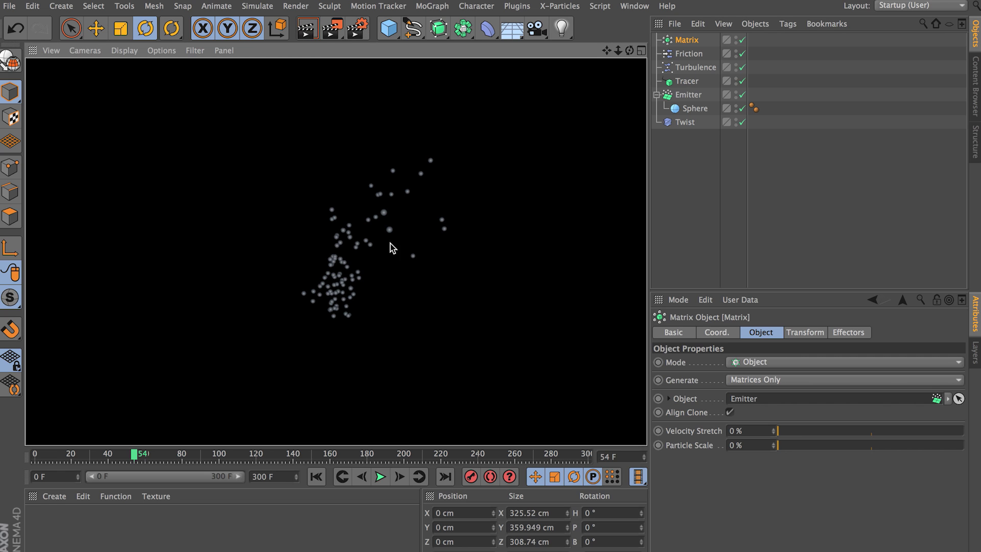
left_click(690, 110)
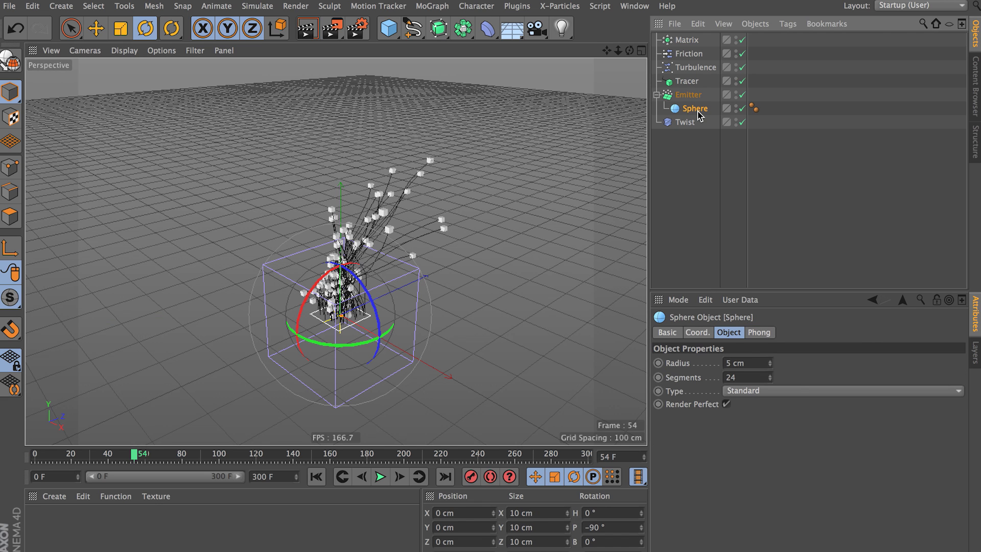
left_click_drag(698, 113, 700, 129)
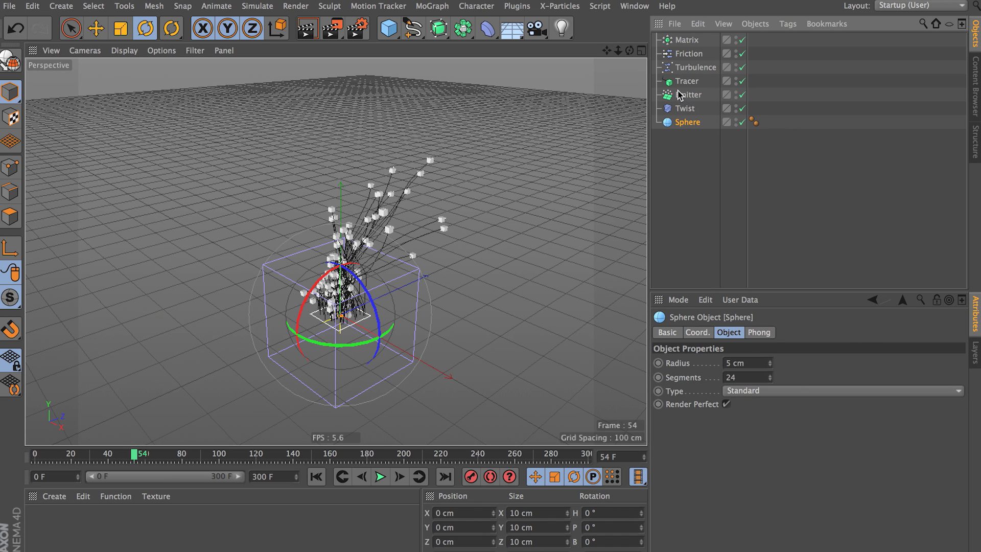
left_click(307, 32)
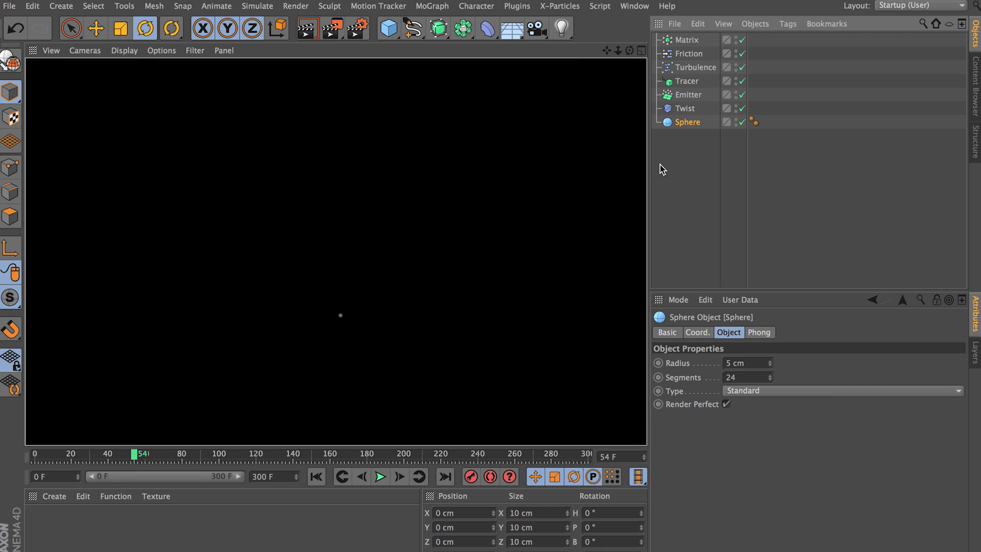
left_click(458, 292)
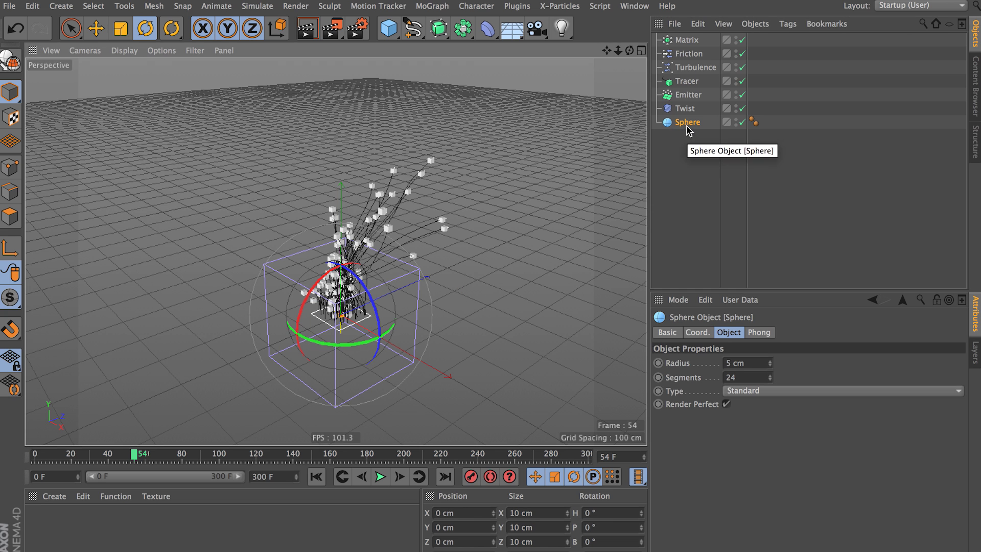
Make the Twist a child of the Matrix with an angle of 48° and the Unlimited mode.
left_click(690, 41)
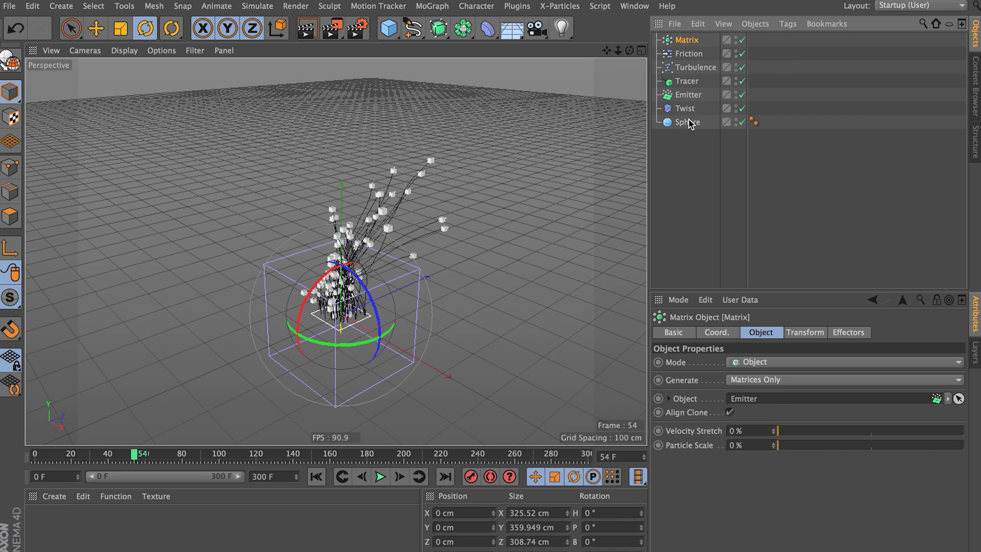
left_click_drag(686, 112, 689, 45)
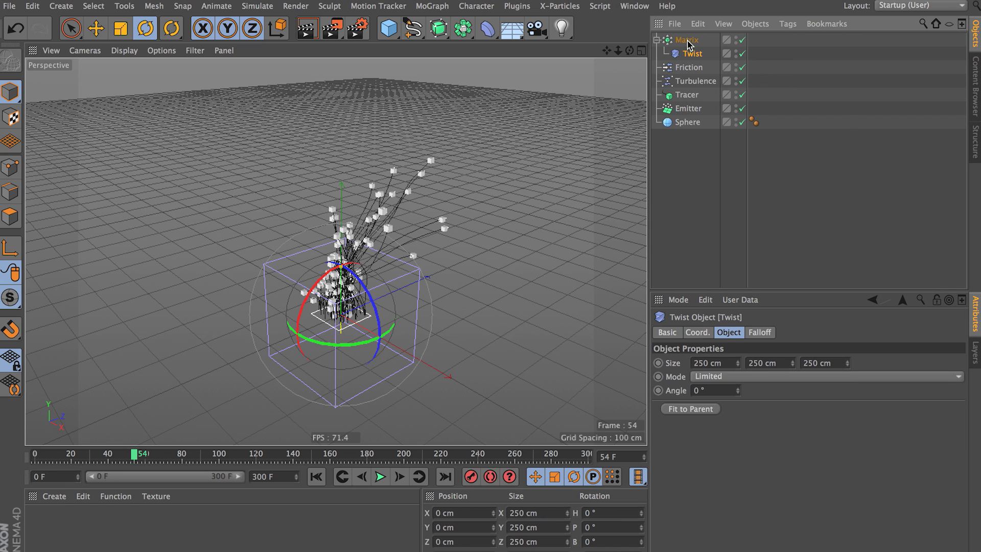
left_click_drag(738, 391, 760, 386)
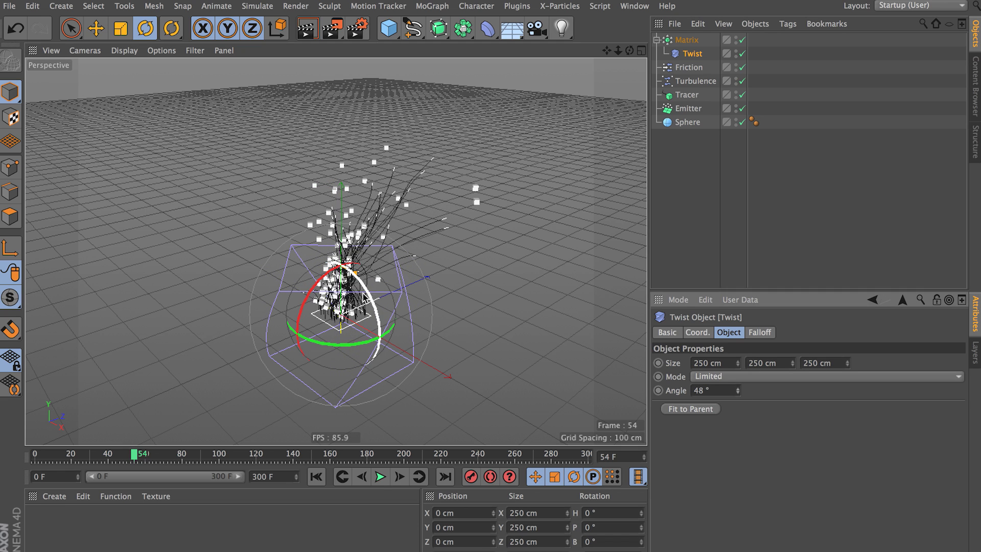
left_click(755, 378)
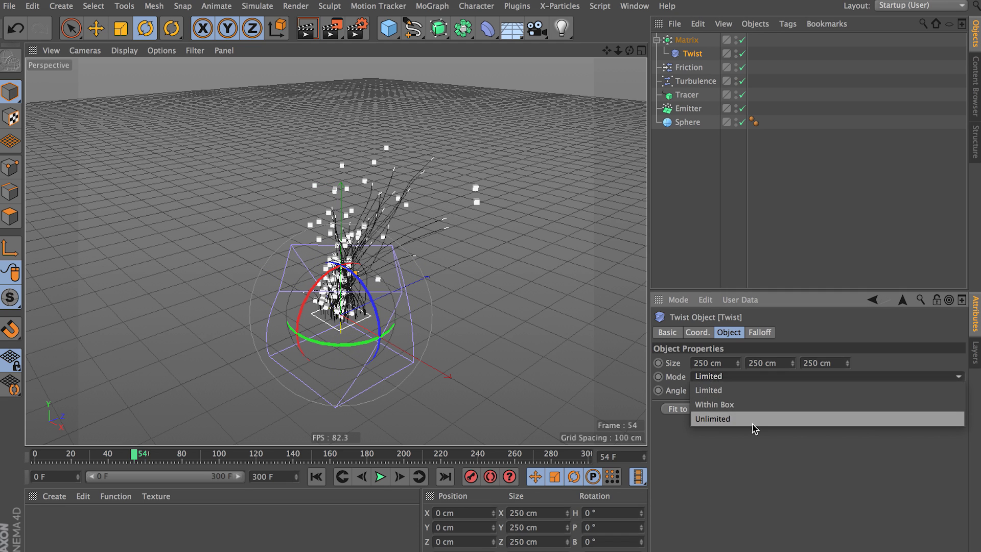
left_click(751, 420)
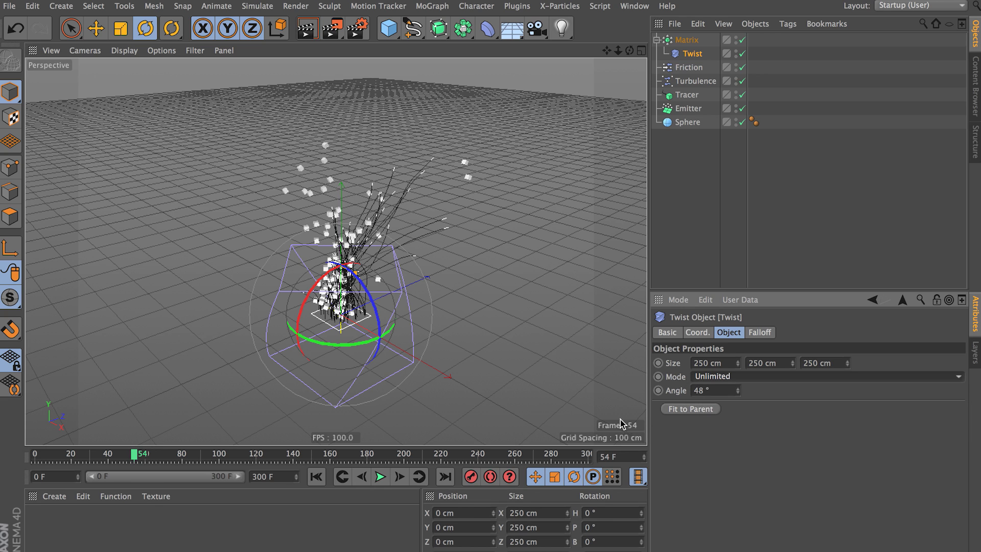
Play the animation from the start to about frame 75 and hide the Emitter in the viewport.
left_click(316, 476)
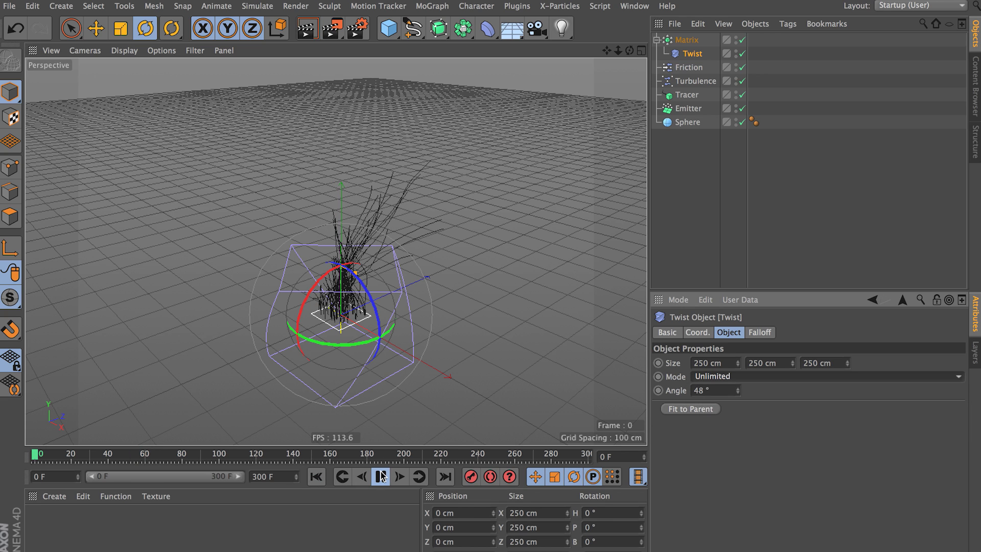
left_click(381, 476)
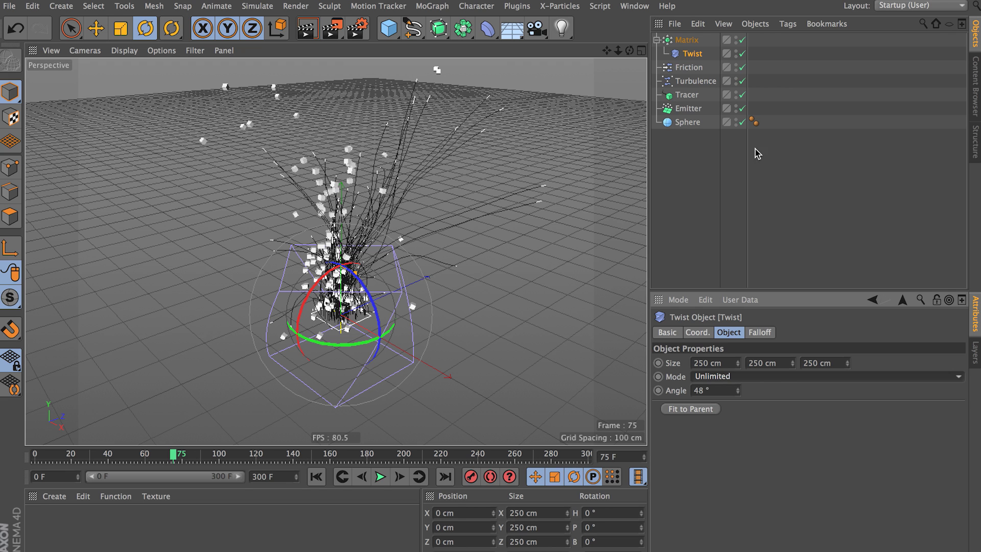
left_click(736, 107)
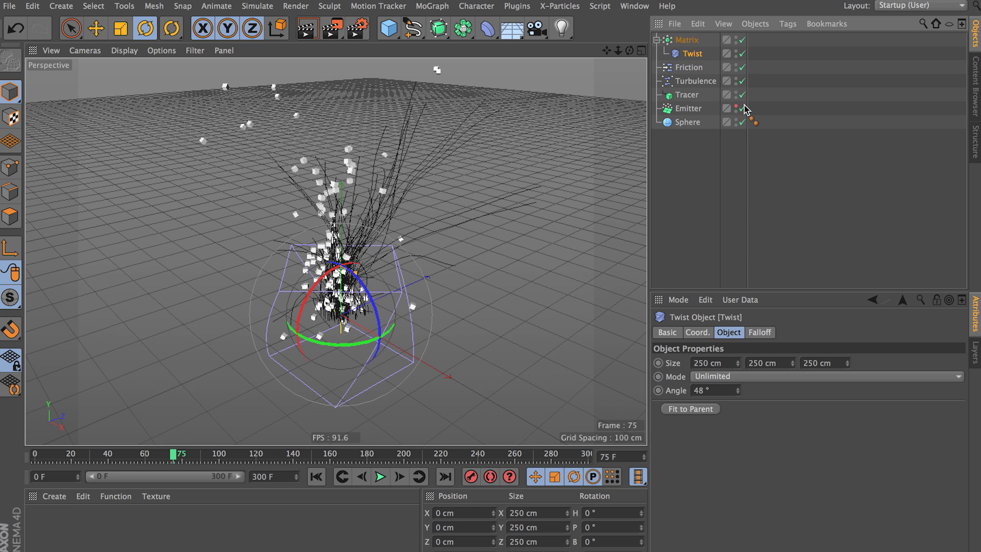
left_click_drag(387, 239, 420, 258, "alt")
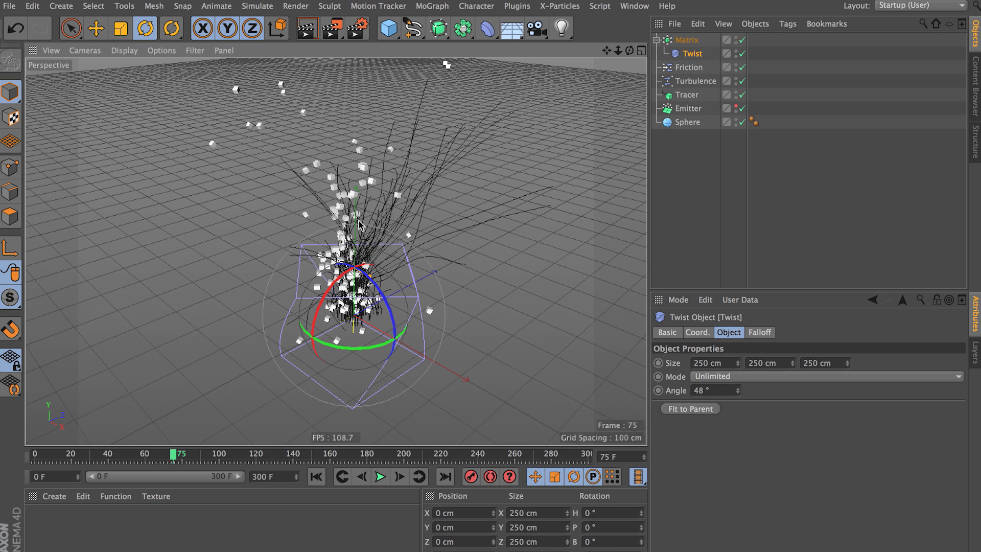
middle_click_drag(461, 192, 468, 206, "alt")
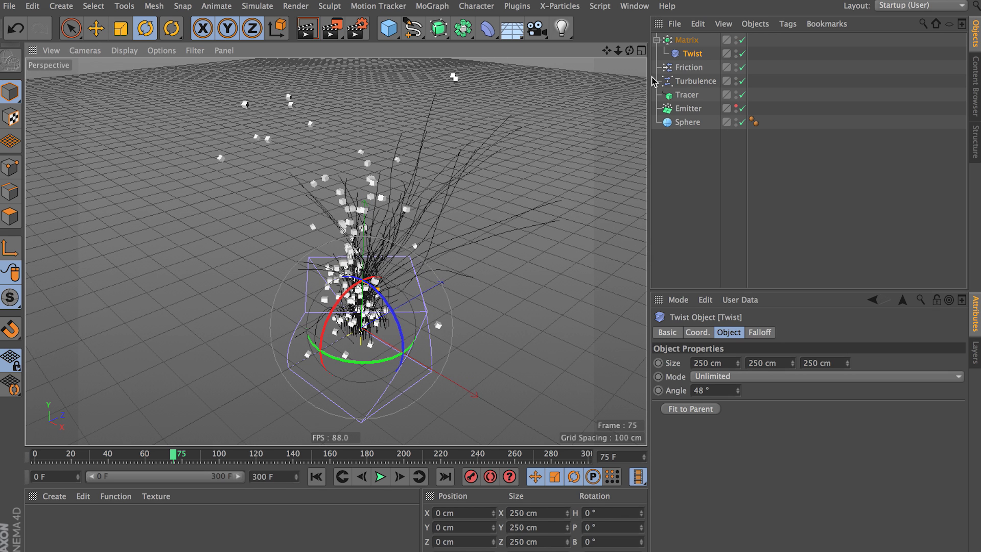
Replace the Emitter with the Matrix in the Tracer's Trace Link and replay the animation from the start.
left_click(687, 95)
right_click(751, 375)
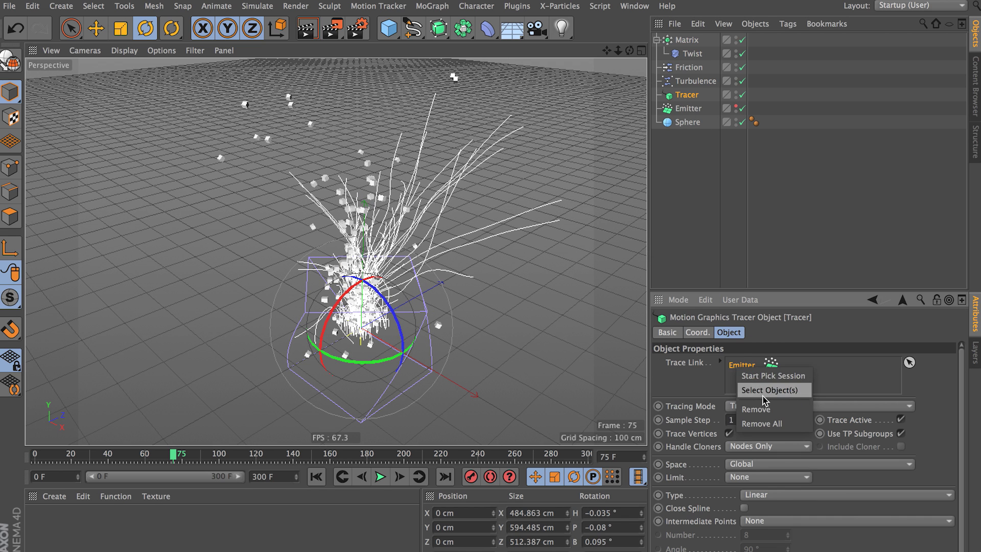
left_click(768, 406)
mouse_move(696, 44)
left_mouse_down()
mouse_move(754, 213)
mouse_move(760, 383)
left_mouse_up()
left_click(316, 476)
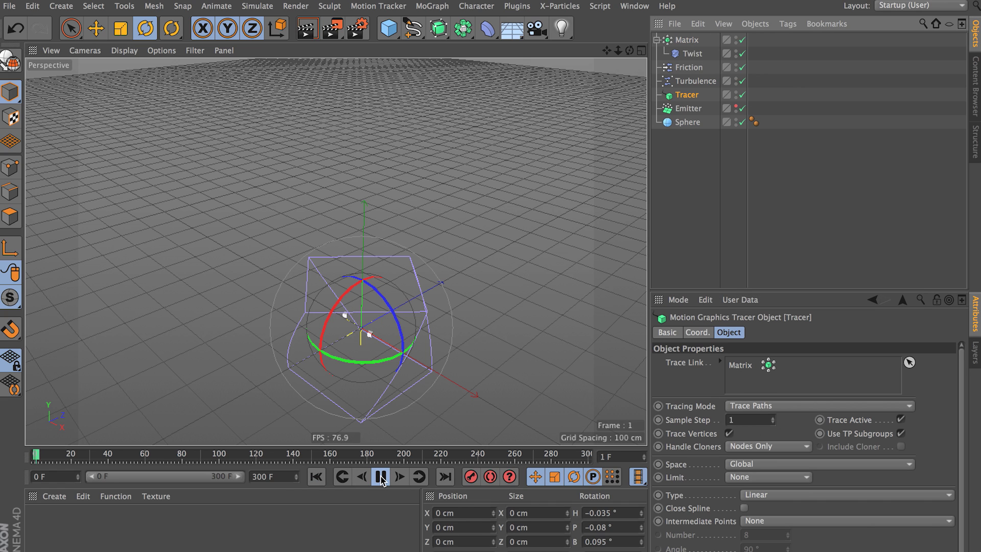
left_click(381, 476)
left_click(498, 343)
left_click_drag(483, 340, 485, 302, "alt")
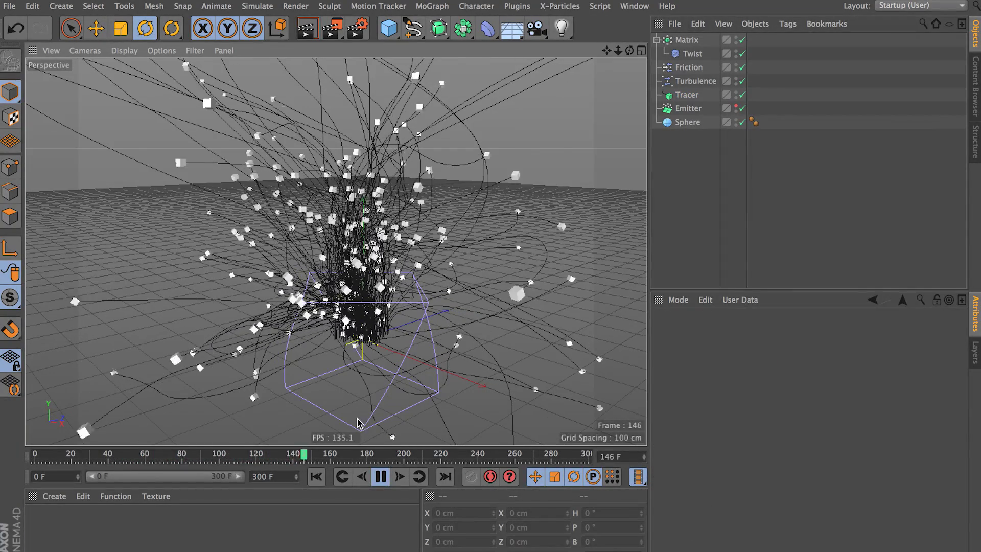
Try rotating the Twist deformer to a pitch of about 101° during playback and undo the rotation.
left_click(692, 54)
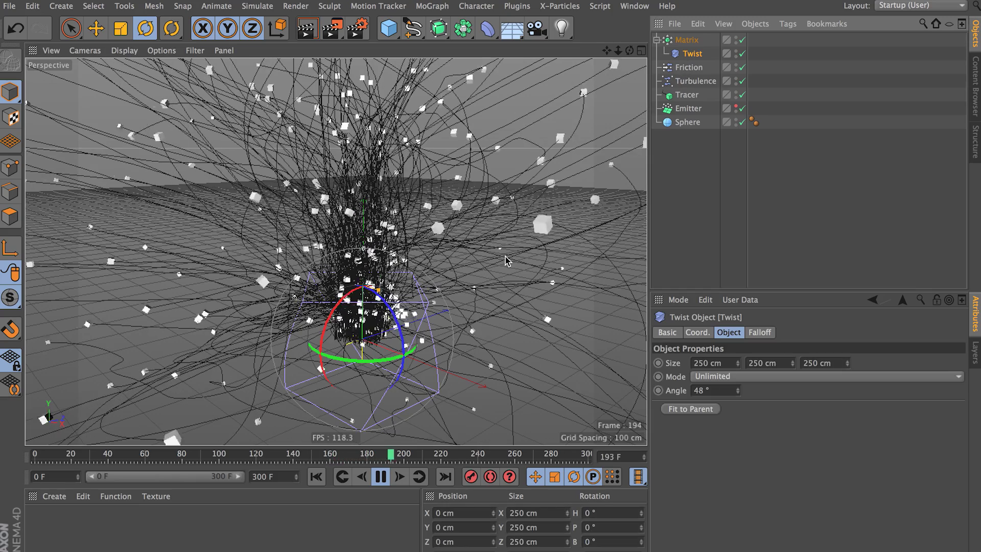
left_click_drag(336, 314, 335, 405)
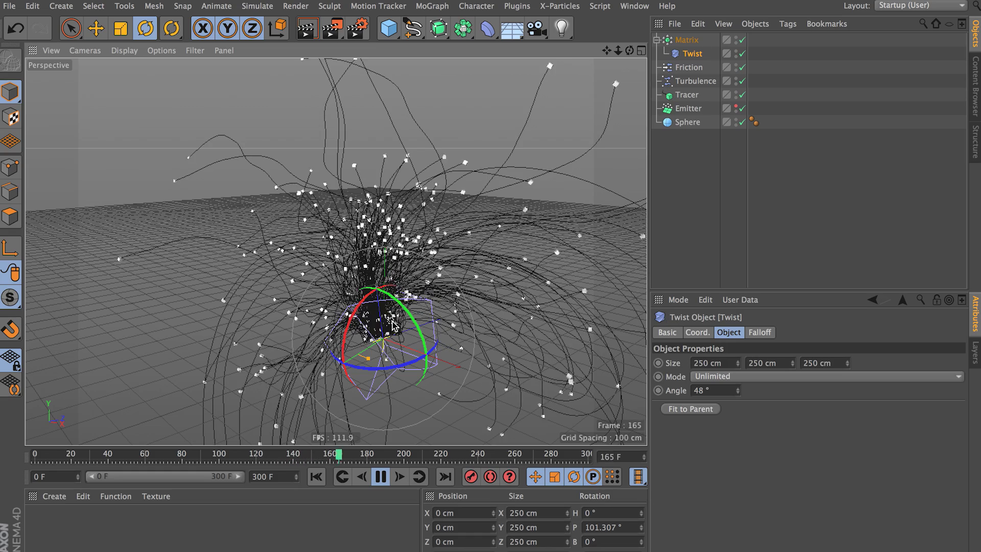
key("super+z")
Set the Twist angle to 64° and replay the animation from frame 0.
left_click(316, 476)
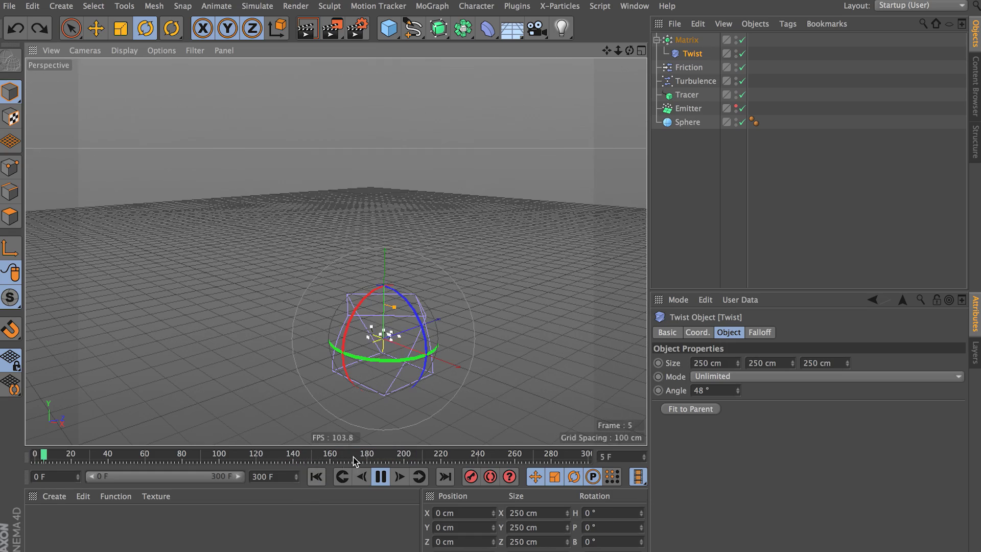
left_click_drag(737, 392, 737, 378)
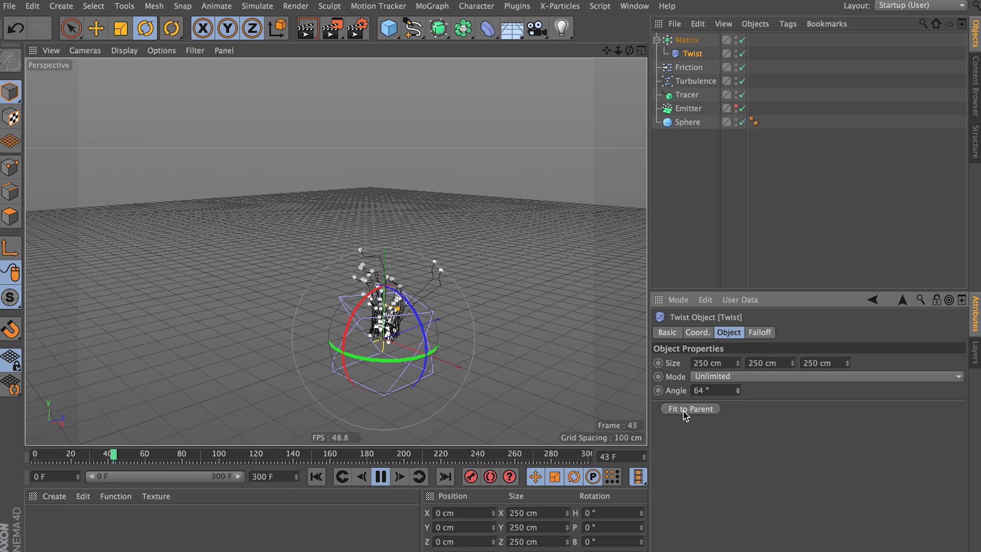
left_click(318, 477)
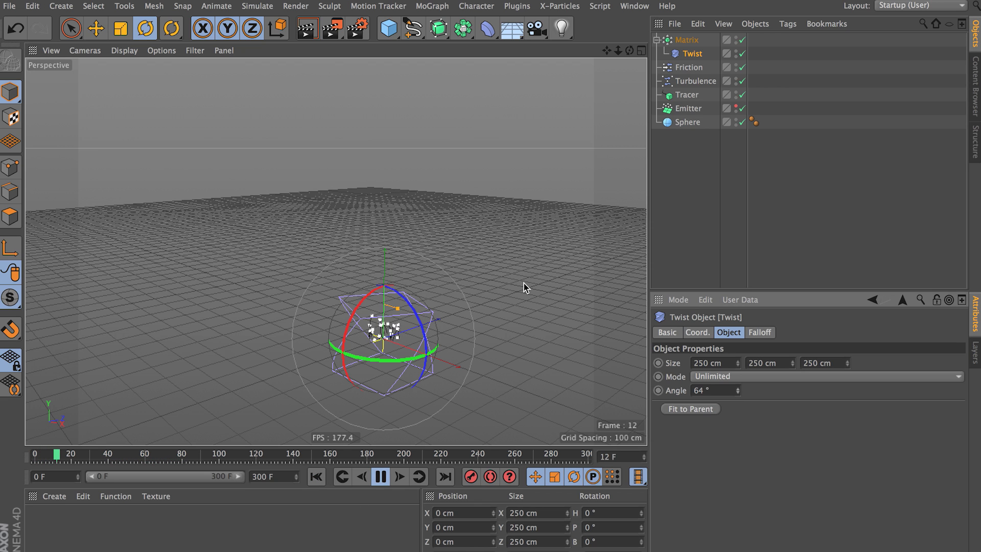
Examine the twisted growth during playback and look through the available deformers and MoGraph tools with the Matrix selected.
left_click_drag(488, 28, 506, 2)
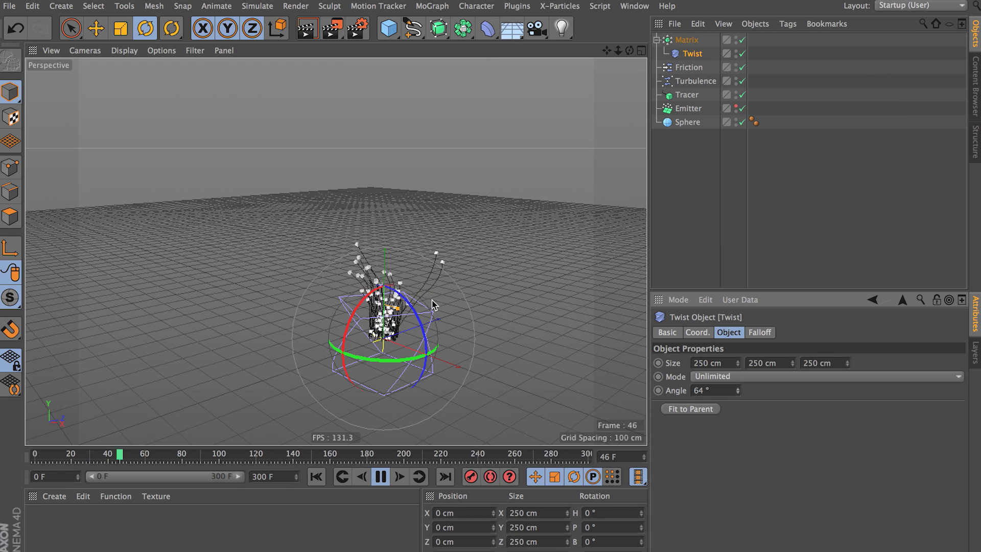
mouse_move(487, 29)
left_mouse_down()
mouse_move(490, 57)
mouse_move(701, 94)
mouse_move(561, 219)
mouse_move(530, 57)
mouse_move(553, 72)
mouse_move(555, 161)
mouse_move(511, 16)
mouse_move(488, 30)
left_mouse_up()
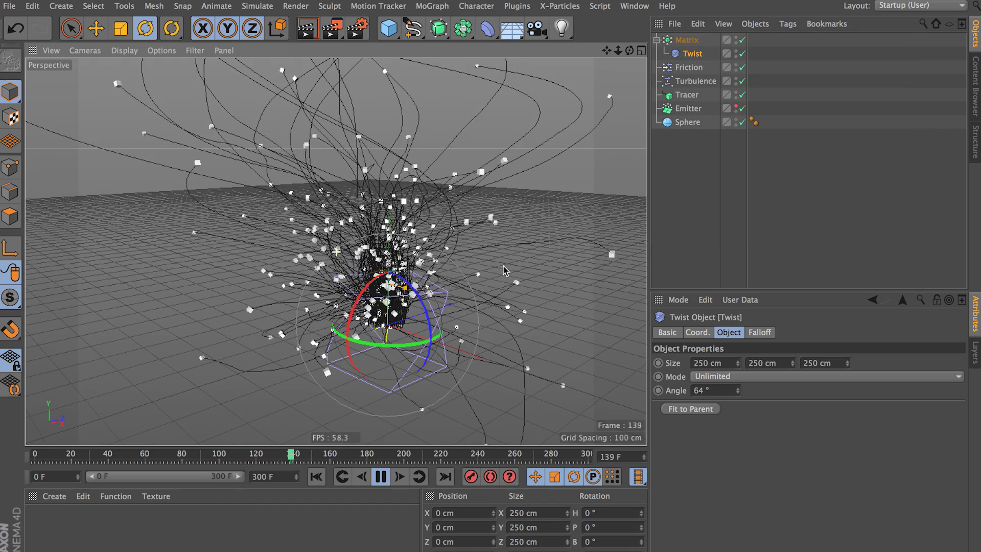
left_click(347, 417)
left_click_drag(452, 306, 439, 311, "alt")
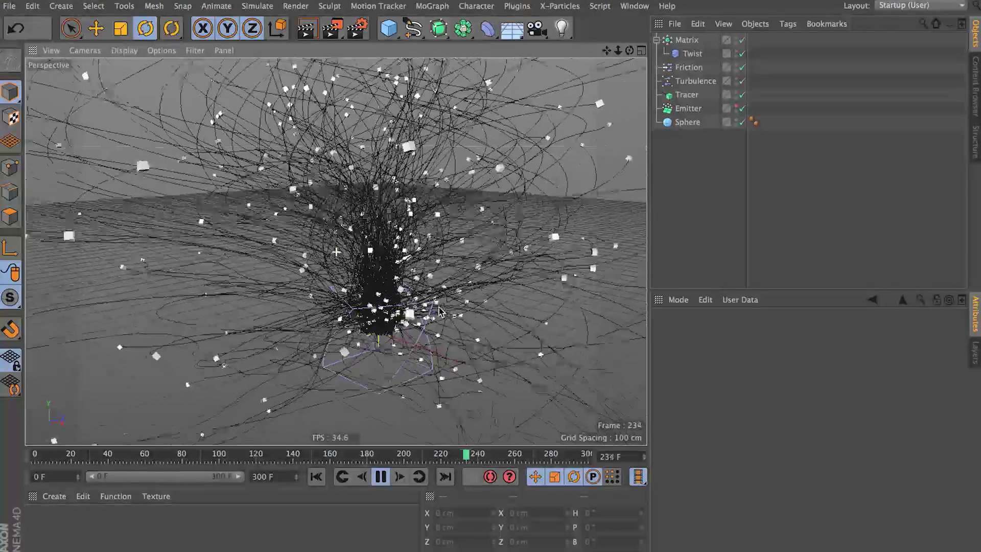
left_click(687, 40)
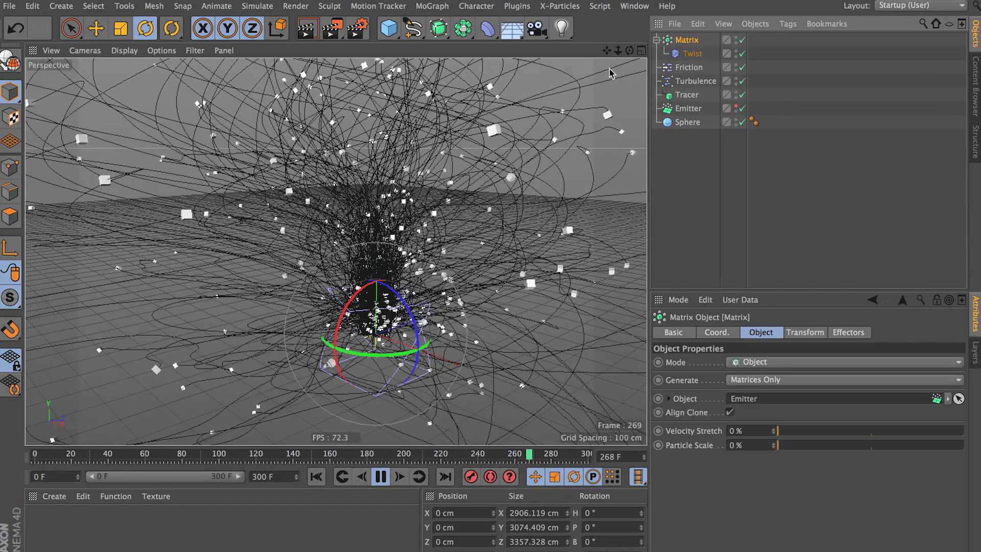
left_click(432, 6)
left_click(446, 7)
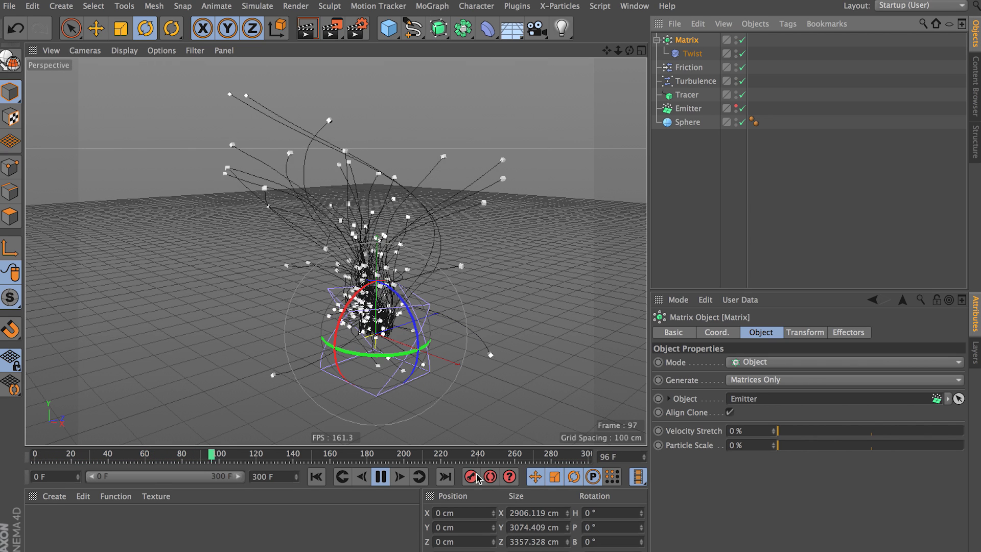
Pause the playback and add a Random effector to the Matrix.
left_click(381, 478)
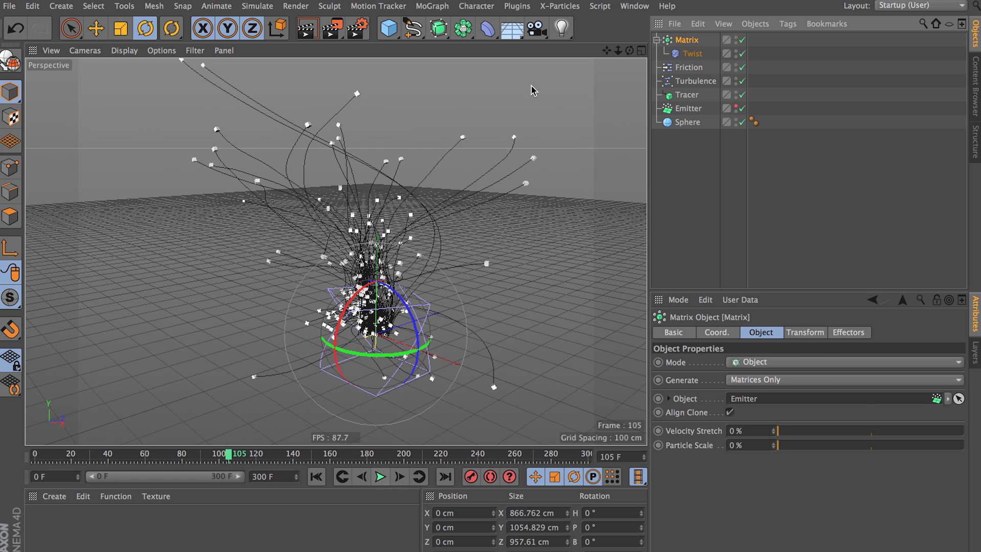
left_click(432, 6)
mouse_move(517, 6)
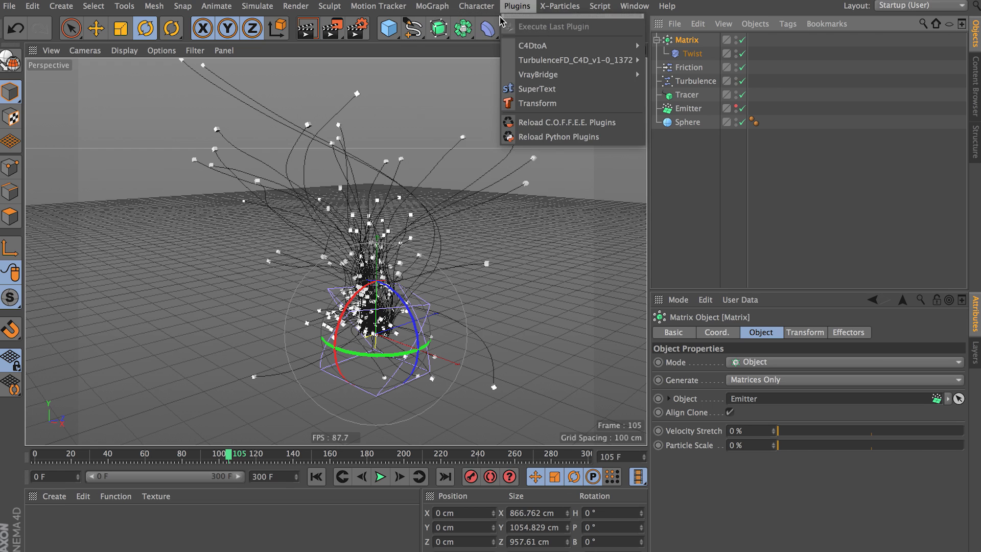
mouse_move(459, 26)
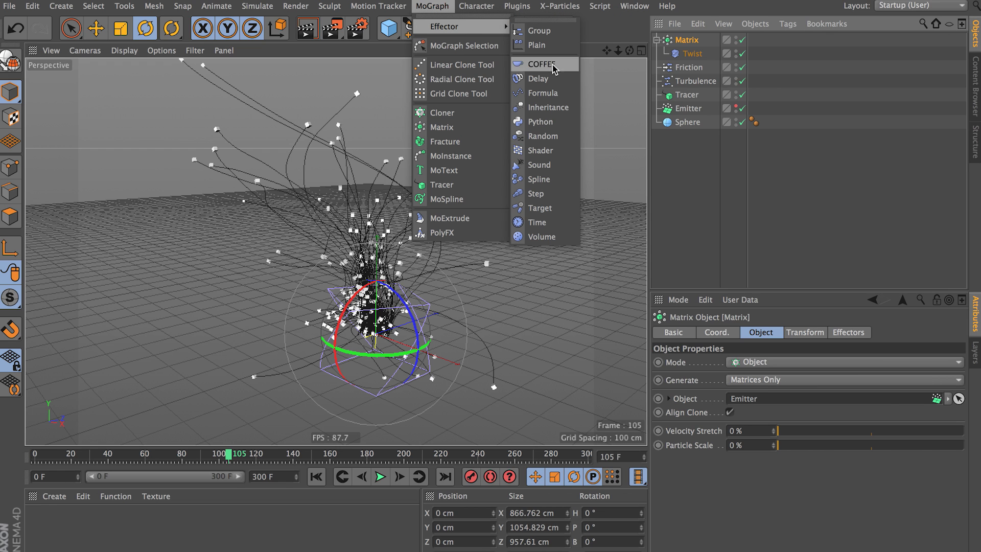
left_click(558, 136)
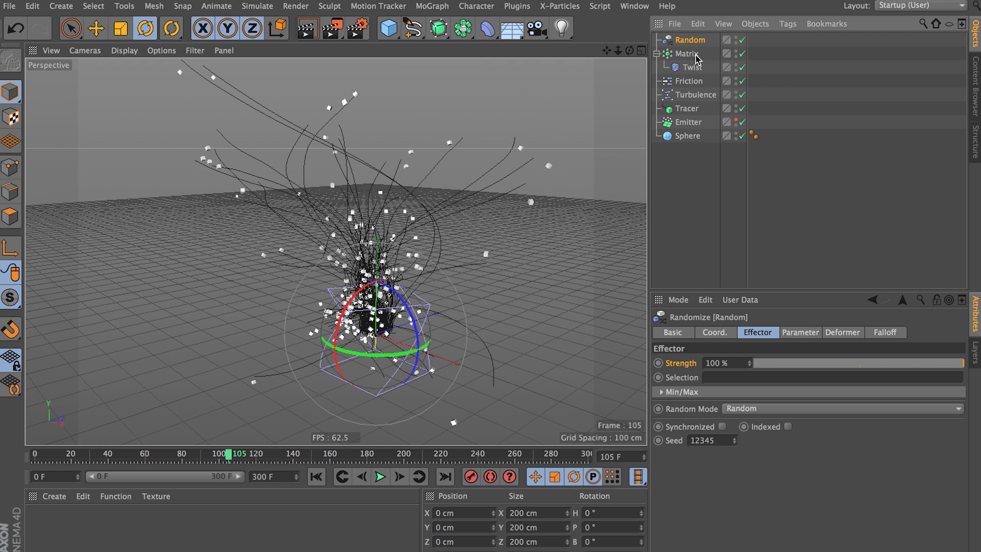
Set the Random effector's position offsets to 66 cm in X, 88 cm in Y and 95 cm in Z, and play the animation.
left_click(788, 333)
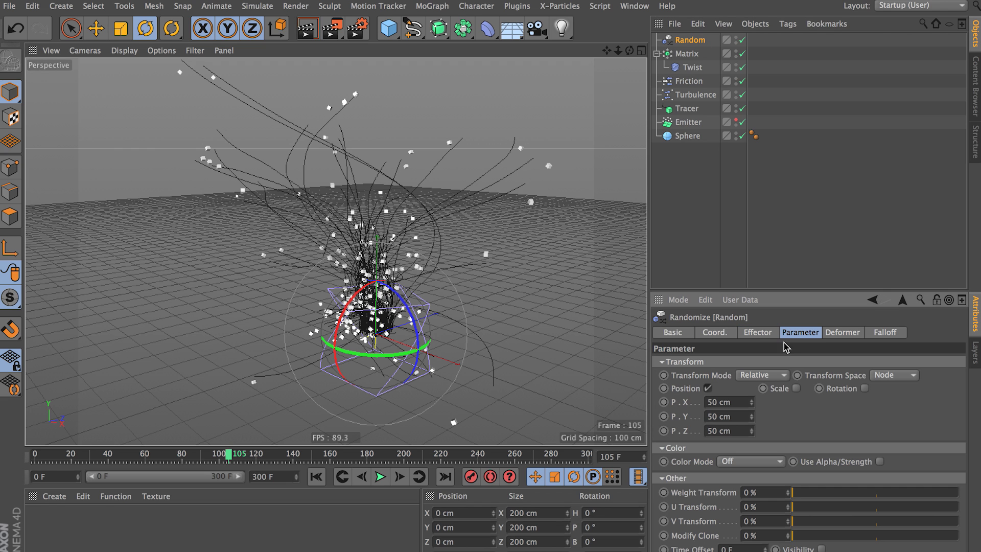
left_click_drag(751, 402, 752, 429)
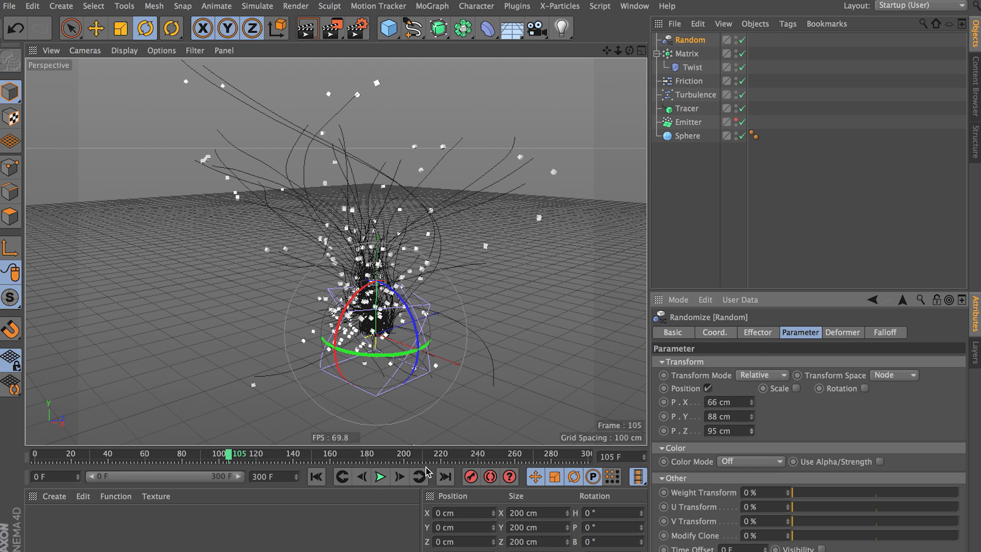
left_click(381, 476)
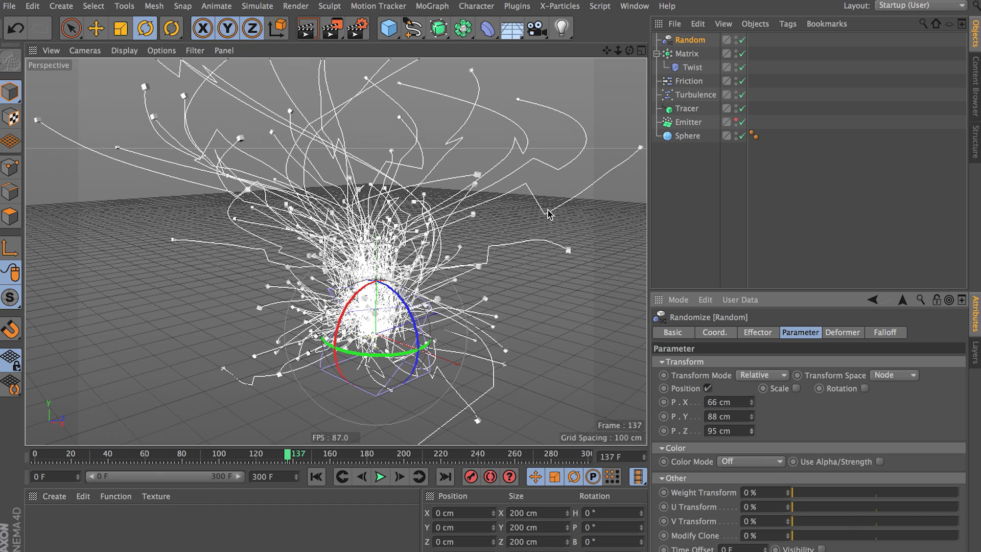
Switch the Random effector's Random Mode to Noise and enable Indexed.
left_click(757, 332)
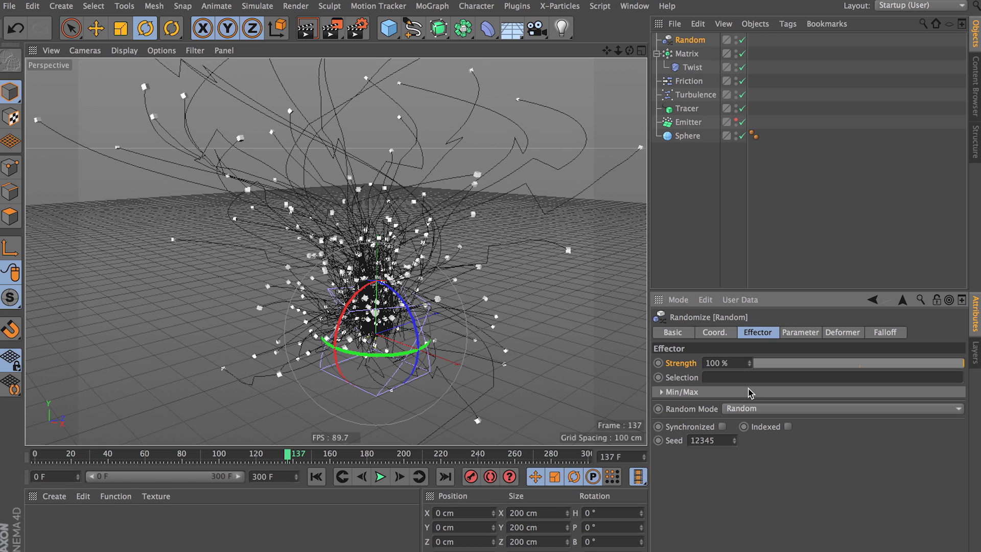
left_click(750, 411)
left_click(761, 448)
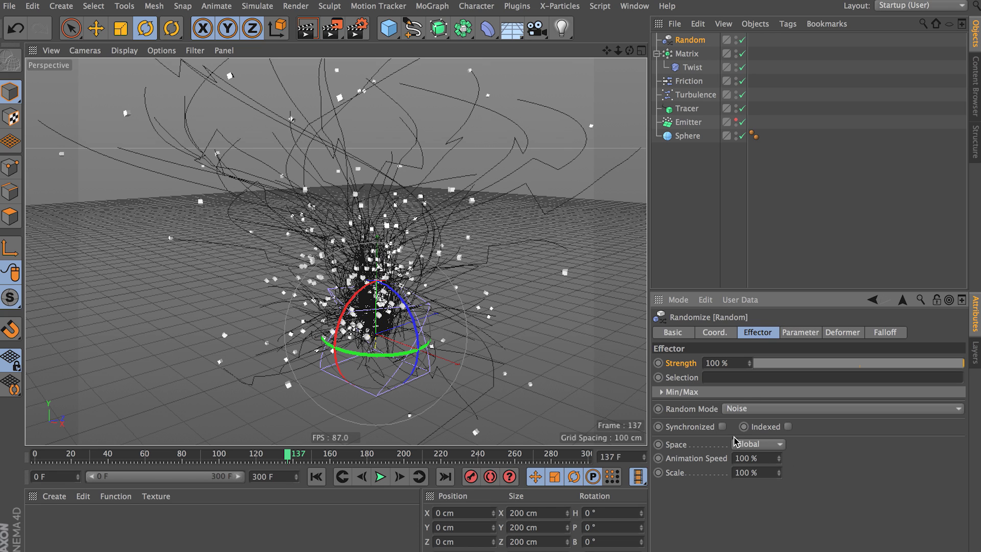
left_click(788, 426)
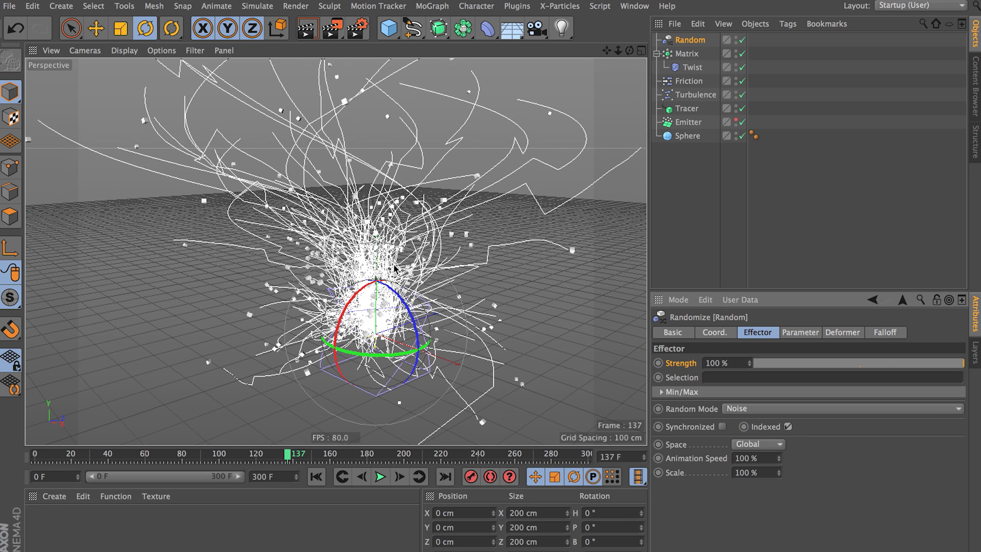
Set the noise Animation Speed to 10% and Scale to 500%, and replay the animation from frame 0.
left_click(756, 454)
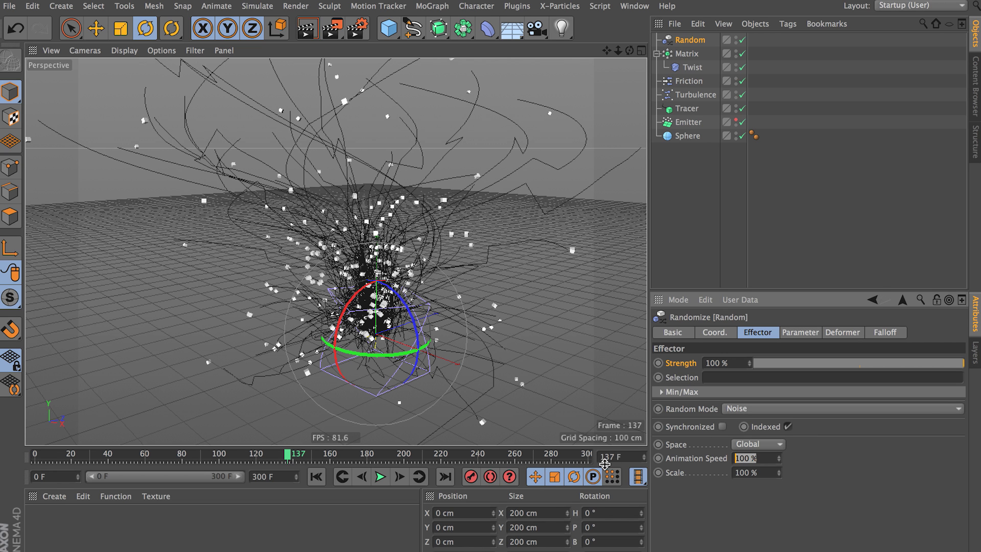
type("10")
key("Tab")
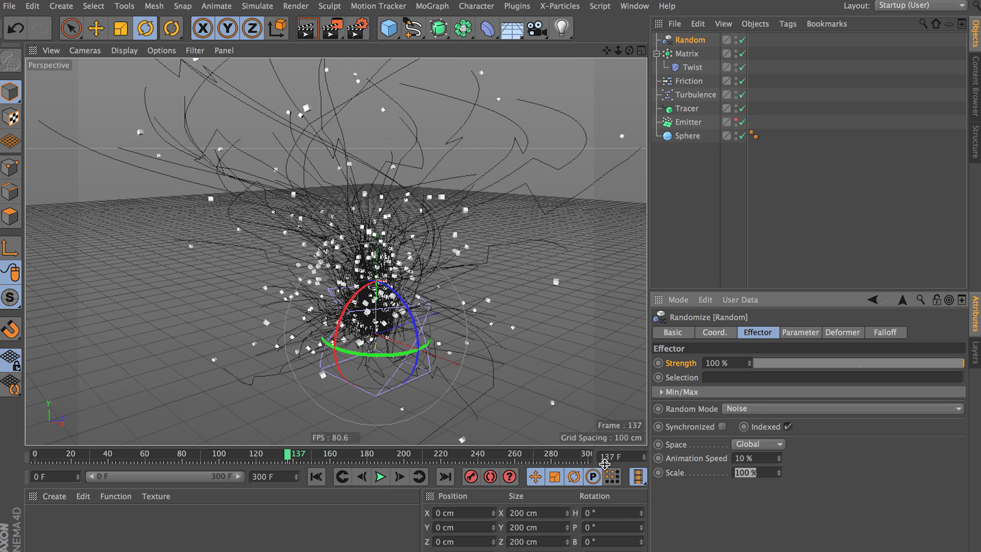
key("Return")
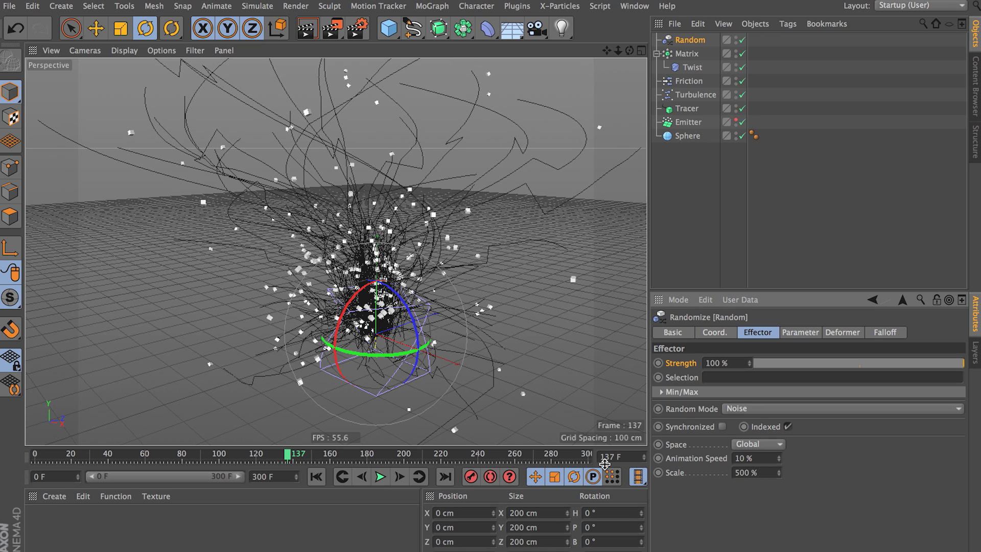
left_click(316, 476)
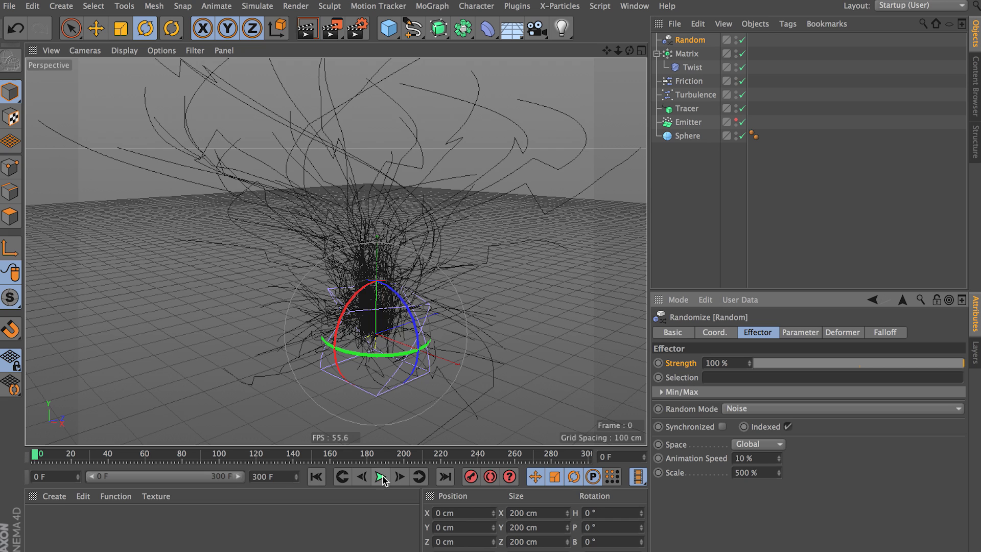
left_click(380, 476)
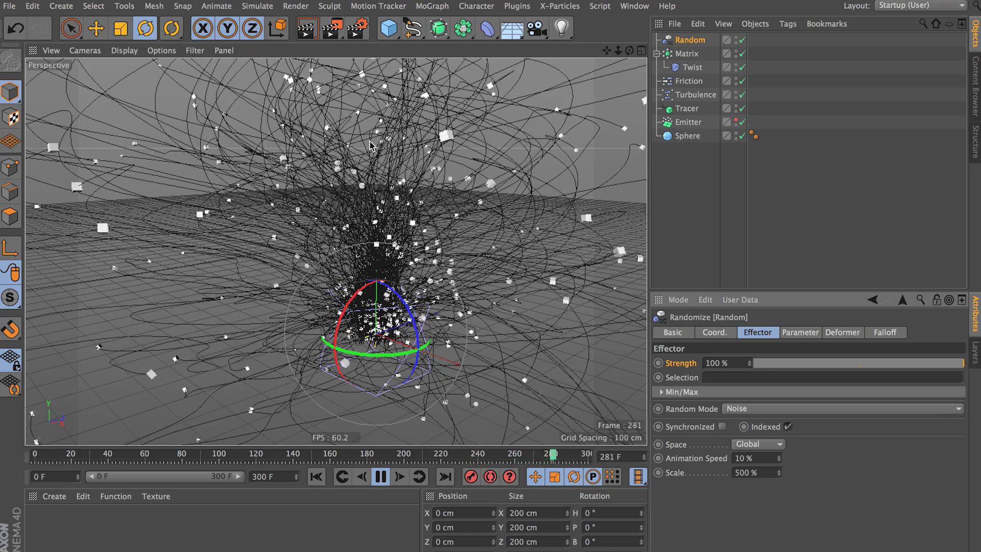
left_click(378, 476)
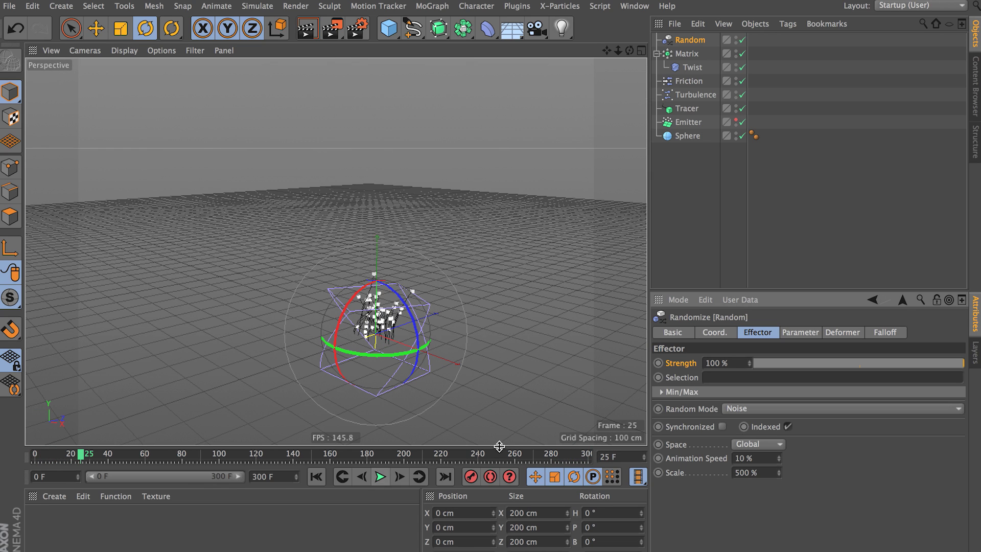
Go to frame 280 and check the Turbulence object's animated Strength there.
left_click(548, 454)
left_click_drag(549, 457, 551, 457)
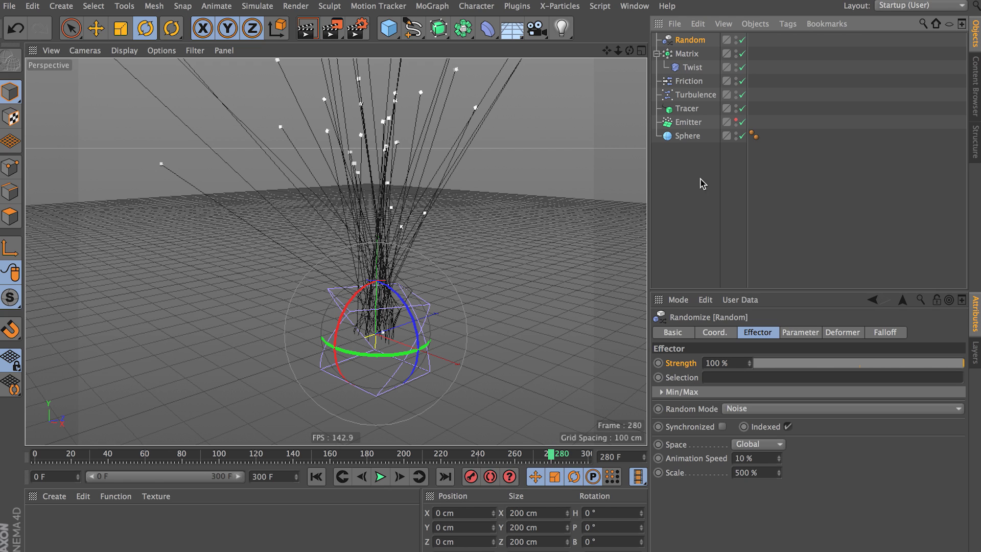
left_click(685, 83)
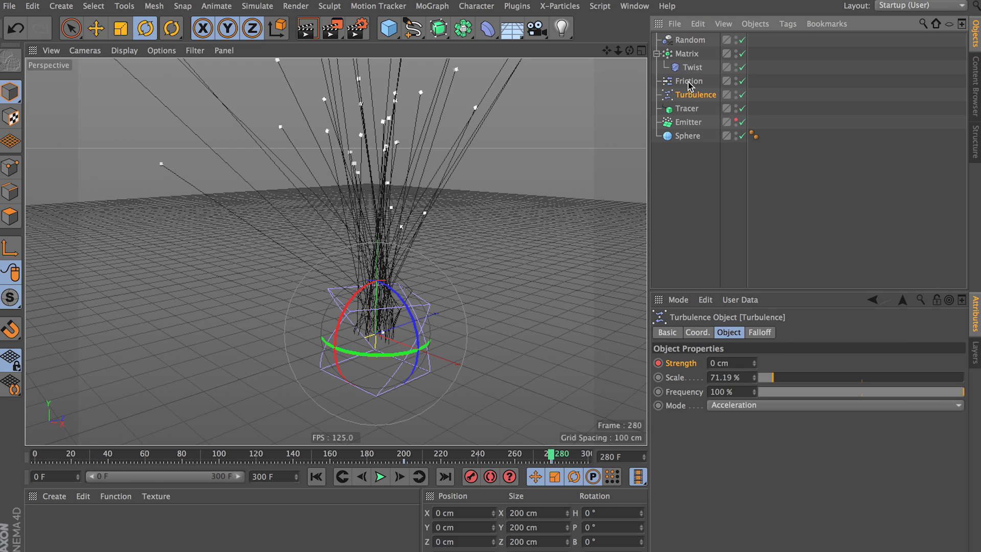
Keyframe the Random effector's Strength at 100% on frame 200 and 0% on frame 280.
left_click(691, 41)
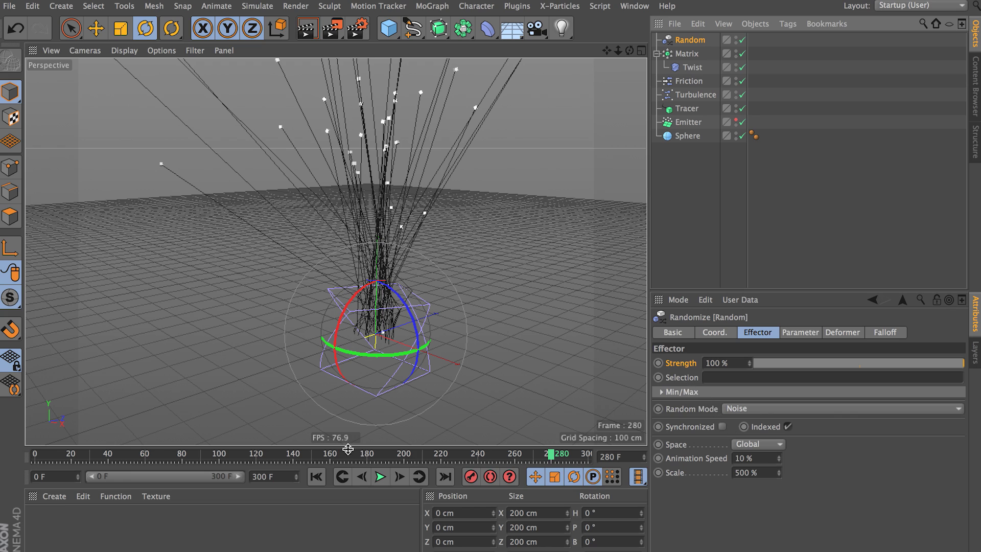
left_click(404, 458)
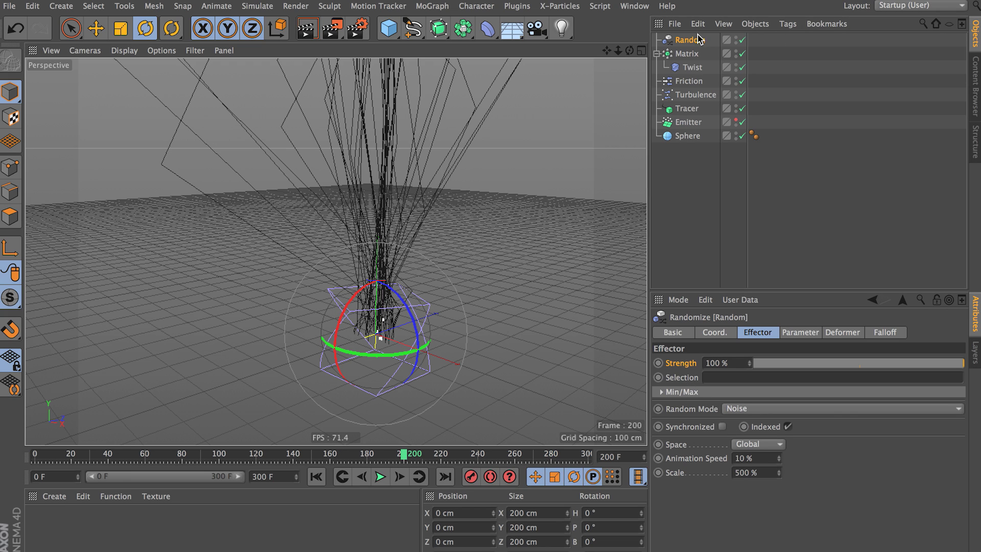
left_click(658, 364, "ctrl")
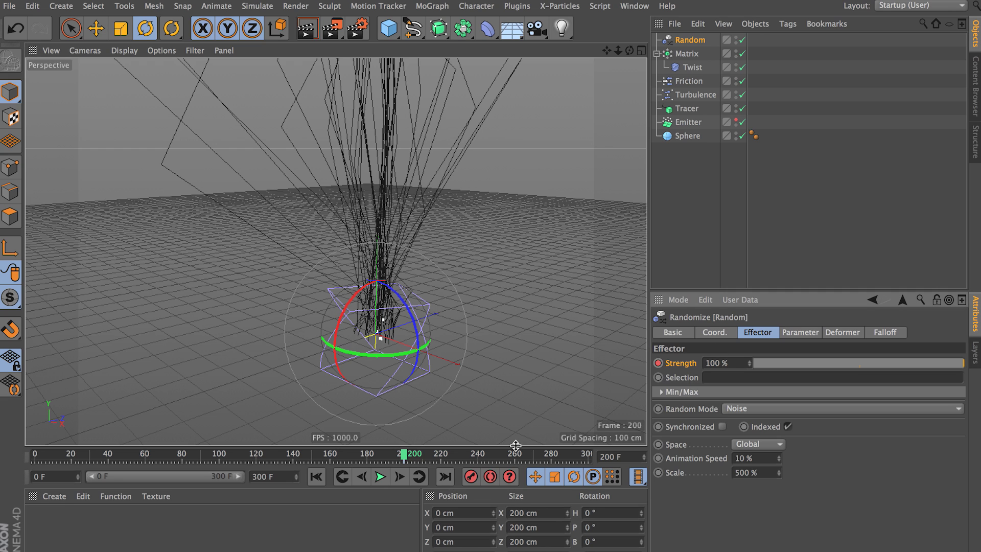
left_click(551, 454)
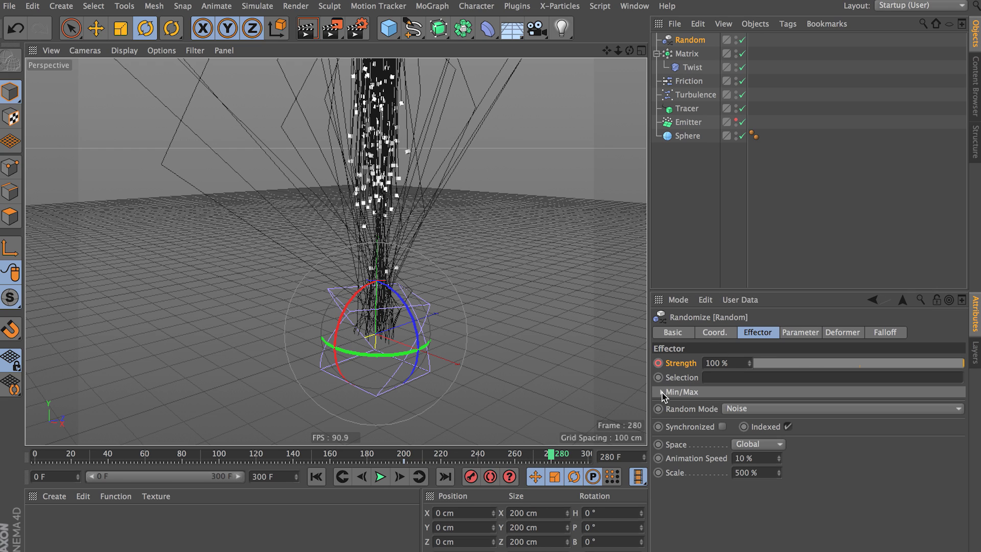
left_click_drag(784, 361, 704, 362)
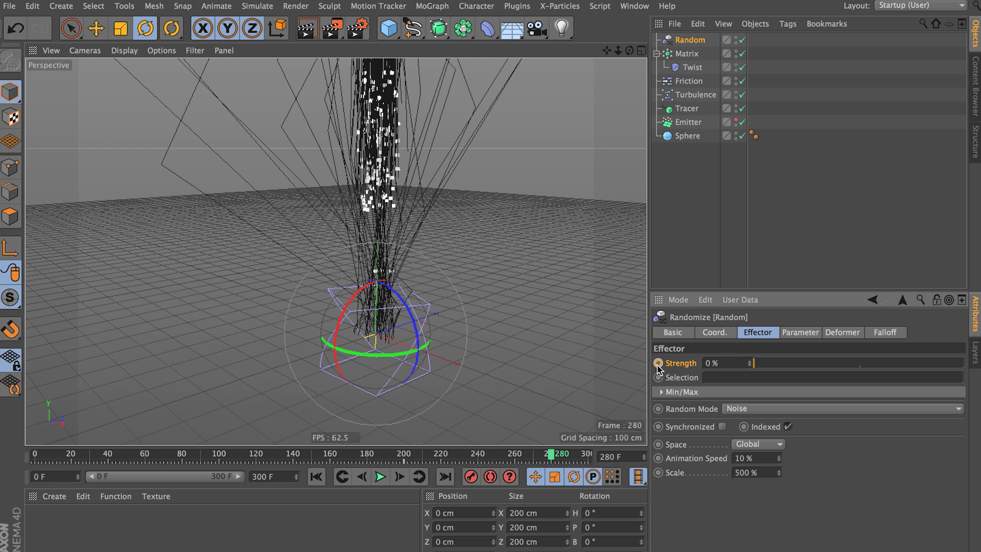
Replay the animation from frame 0 to check the growth with the keyframed Random Strength.
left_click(316, 476)
left_click(380, 476)
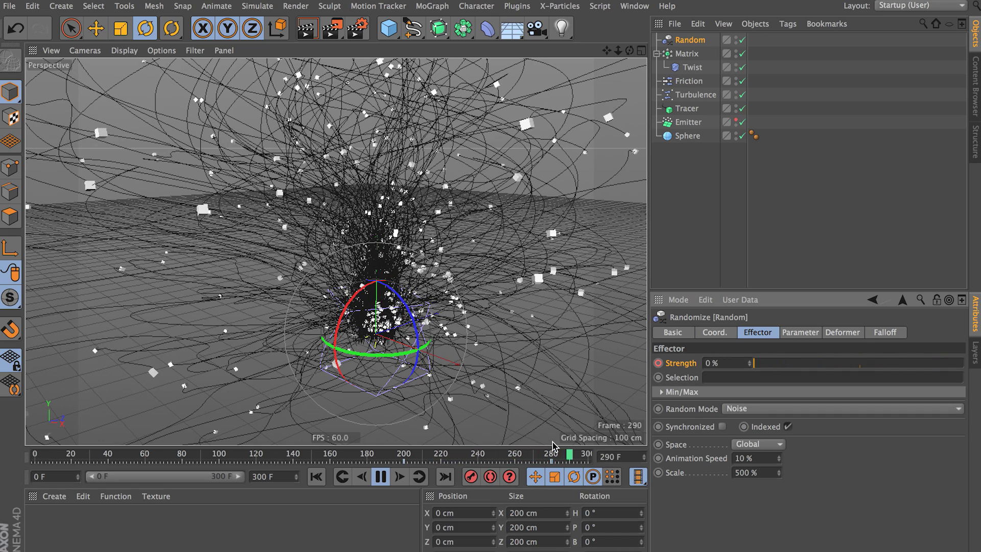
left_click(379, 478)
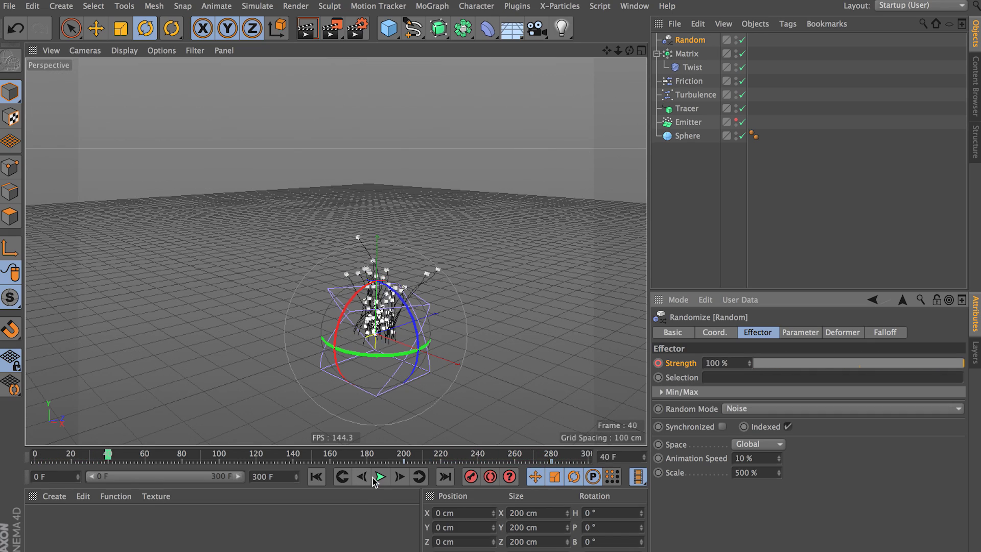
Extend the timeline's end to frame 350.
left_click_drag(276, 473, 212, 481)
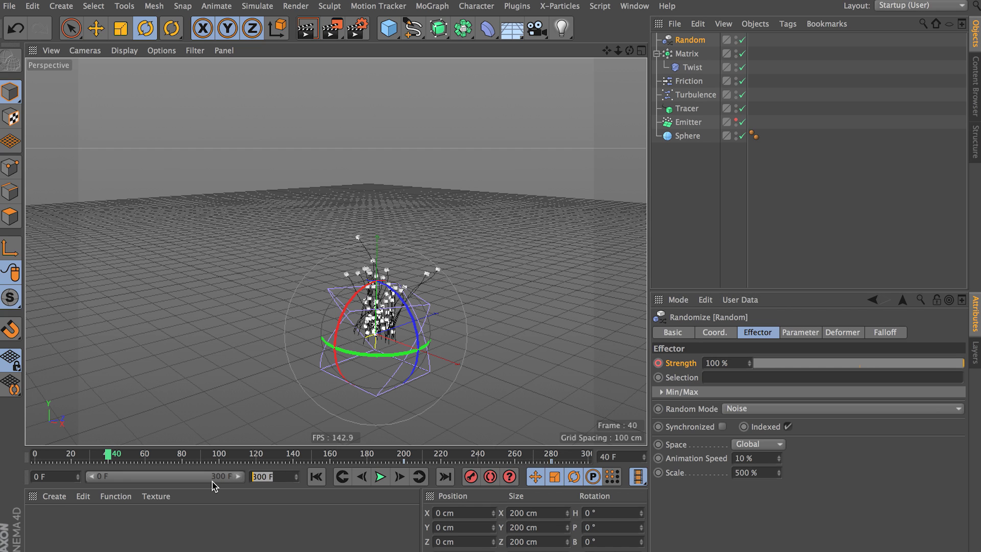
type("350")
key("Return")
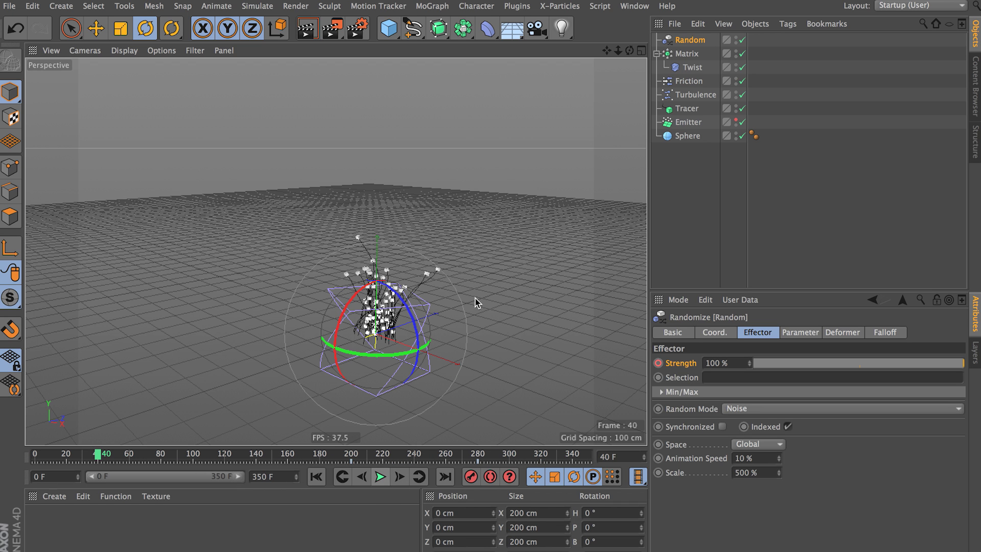
Make a test render of the growth at frame 40 in the perspective view and dismiss it.
left_click(493, 337)
left_click_drag(497, 338, 495, 315, "alt")
right_click_drag(496, 315, 326, 311, "alt")
middle_click_drag(327, 312, 353, 365, "alt")
left_click_drag(359, 357, 361, 314, "alt")
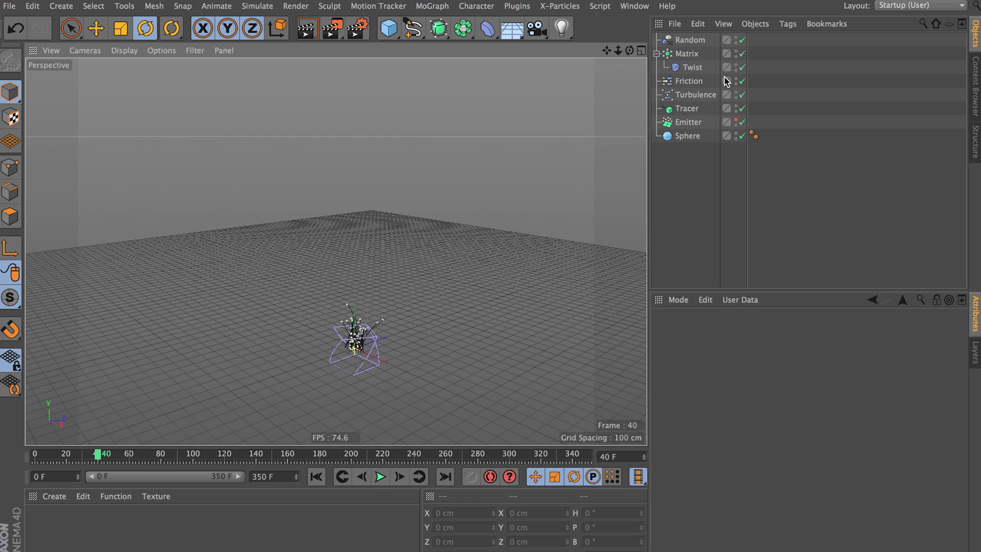
middle_click_drag(356, 354, 347, 309, "alt")
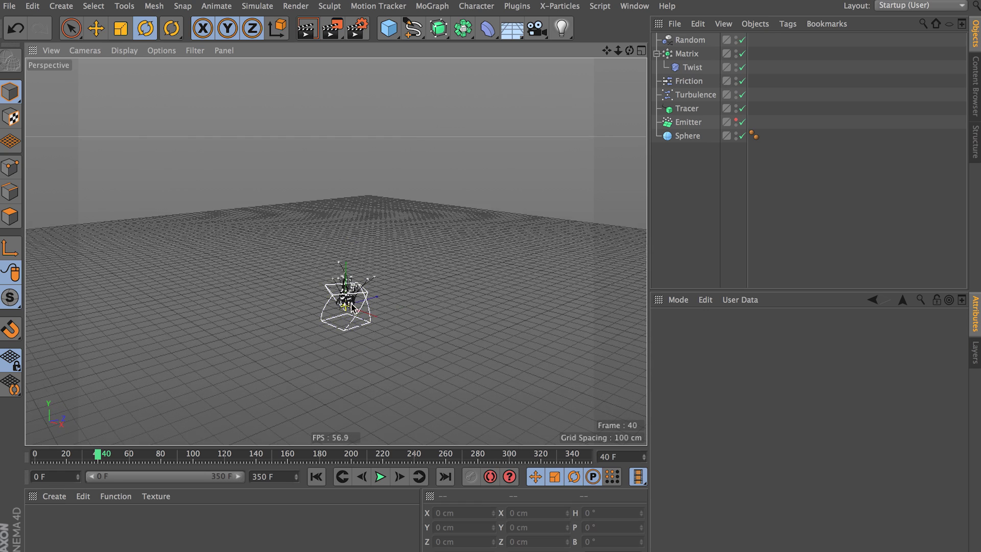
right_click_drag(347, 309, 391, 314, "alt")
left_click_drag(356, 302, 354, 311, "alt")
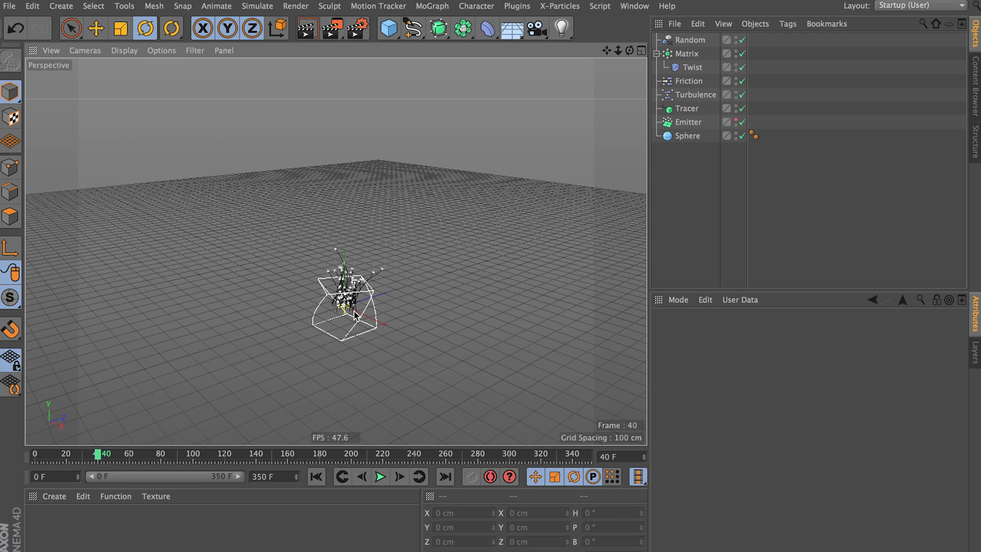
right_click_drag(358, 281, 399, 287, "alt")
mouse_move(362, 283)
left_mouse_down("alt")
mouse_move(360, 298)
mouse_move(367, 287)
left_mouse_up("alt")
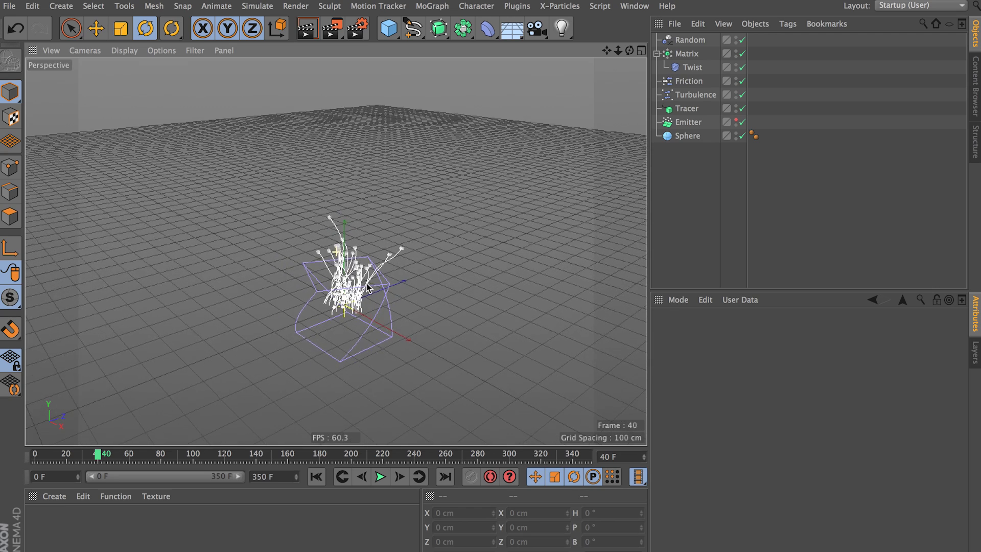
right_click_drag(388, 281, 408, 281, "alt")
middle_click_drag(357, 284, 375, 282, "alt")
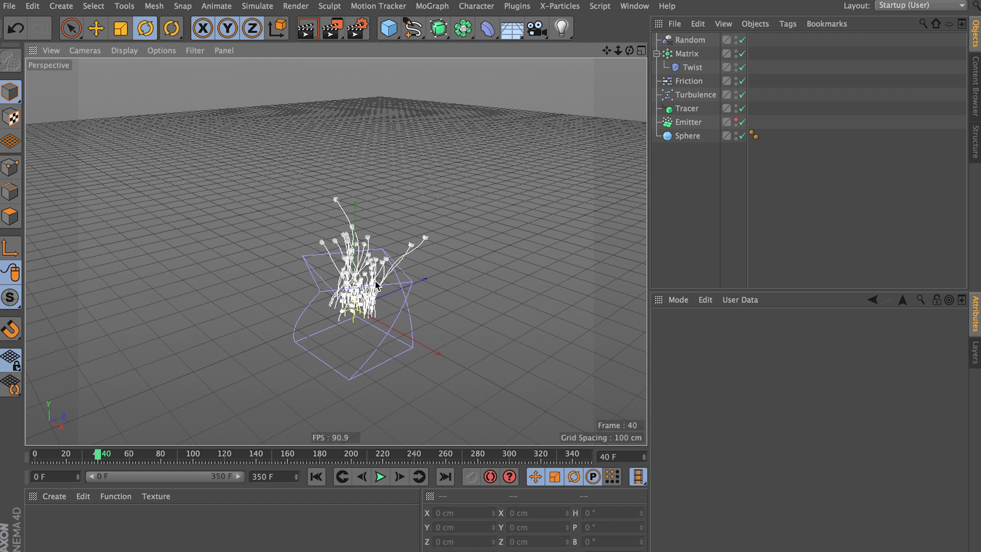
left_click(306, 29)
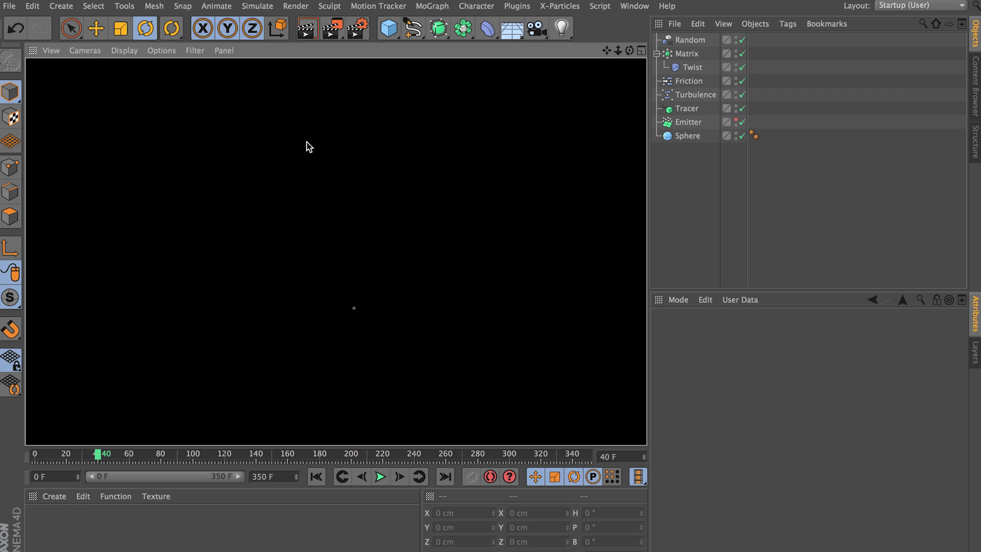
left_click(367, 245)
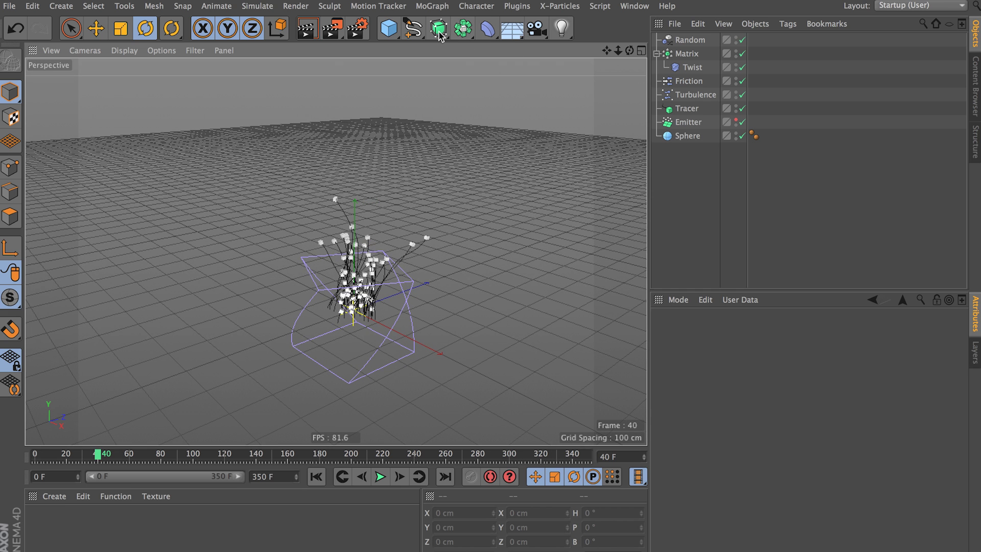
Add a MoGraph Cloner to the scene.
left_click(422, 10)
left_click(439, 115)
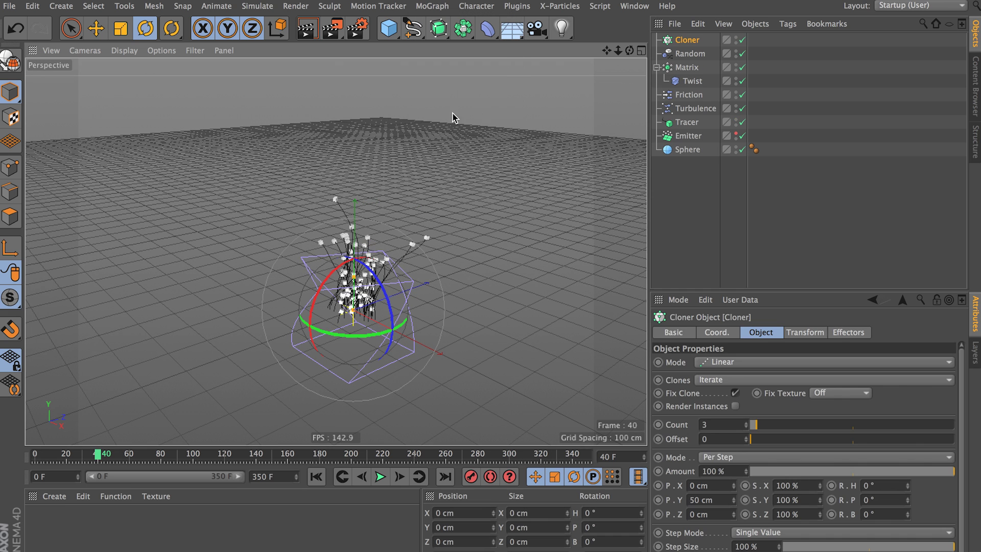
Nest the sphere inside the Cloner and set its mode to Object with the Matrix as the source object.
left_click(684, 150)
left_click_drag(687, 152, 693, 45)
left_click(695, 43)
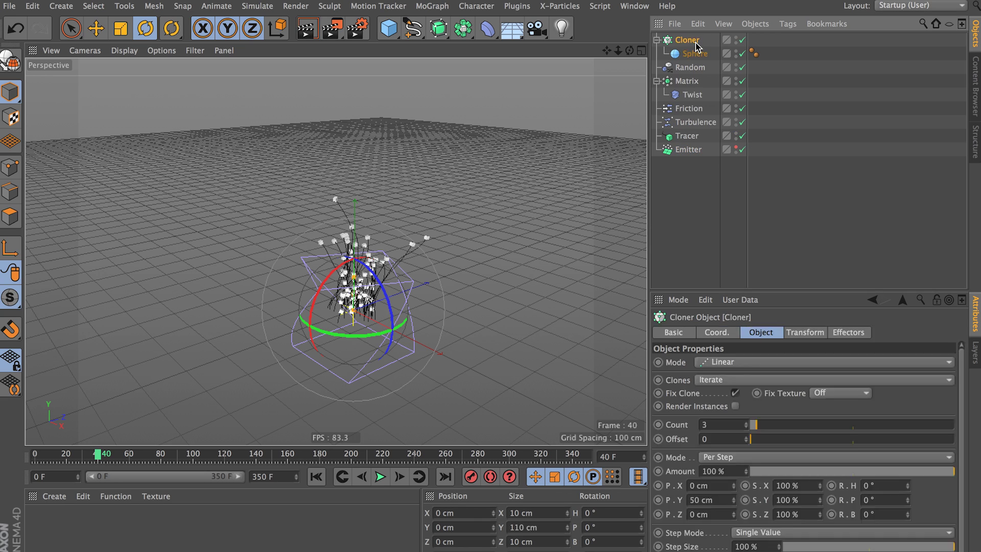
left_click(760, 362)
left_click(746, 382)
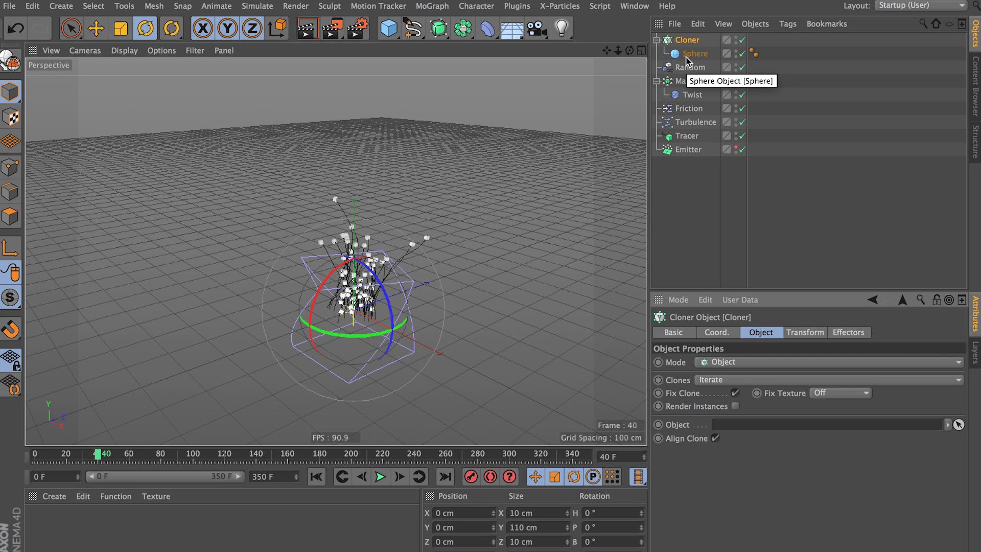
left_click_drag(687, 86, 739, 426)
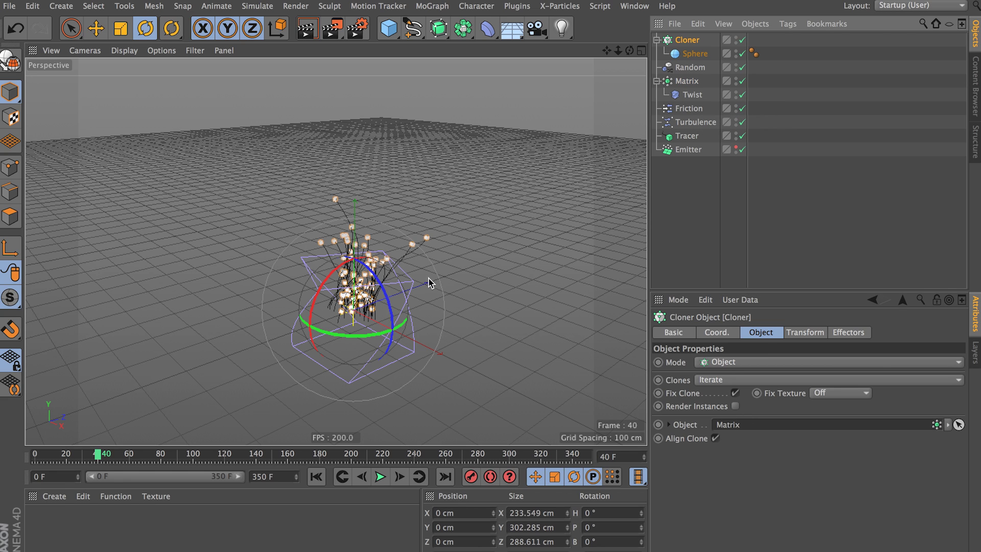
Hide the Matrix in the viewport and test-render the cloned spheres with their traced paths.
left_click(737, 80)
left_click(513, 204)
scroll(464, 234, "up", 5)
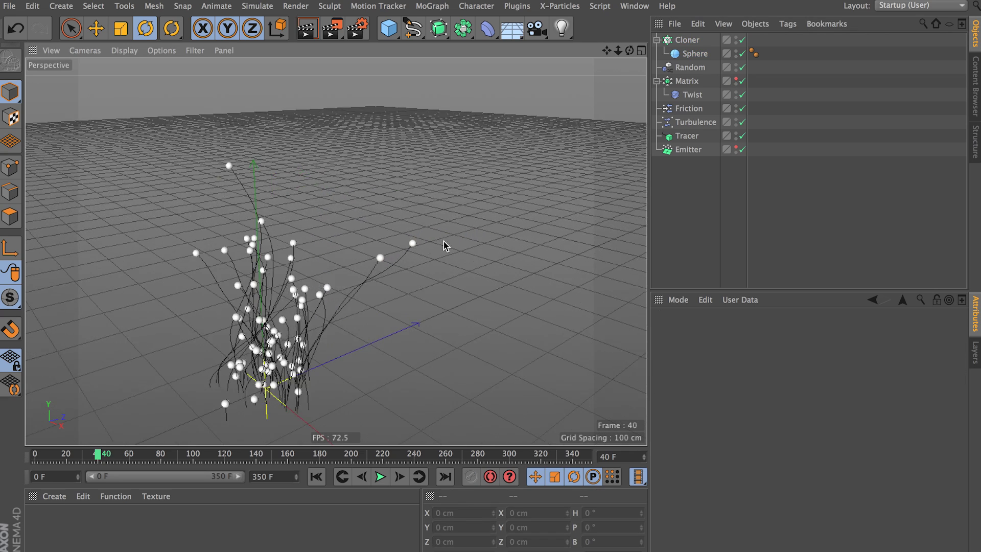
middle_click_drag(449, 242, 503, 233, "alt")
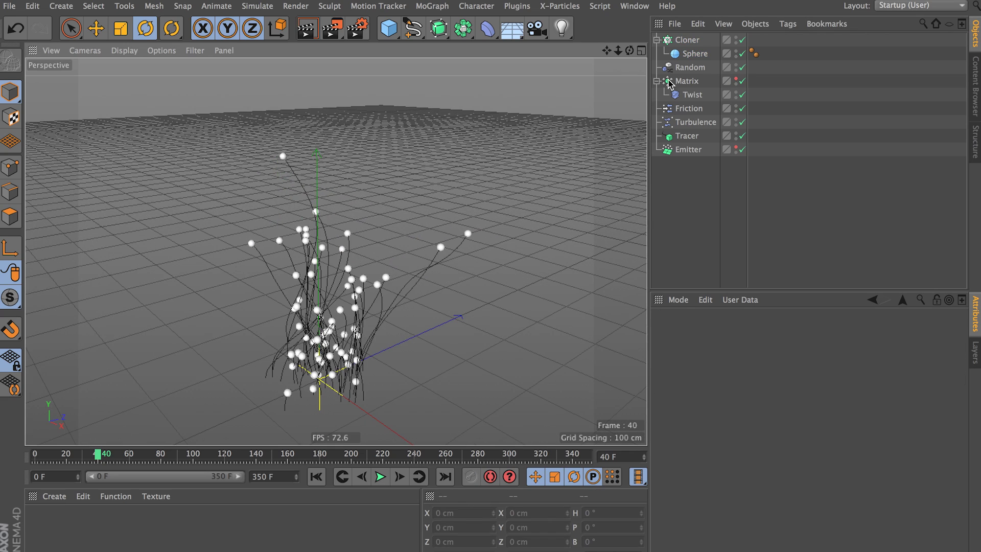
left_click(316, 27)
left_click_drag(413, 334, 506, 290, "alt")
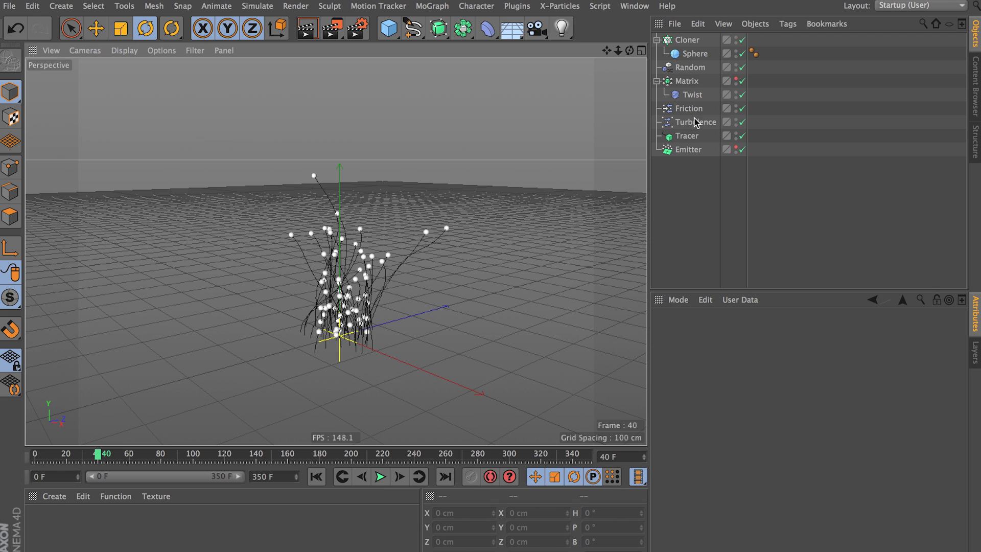
Replace the Matrix in the Tracer's Trace Link with the Cloner.
left_click(688, 137)
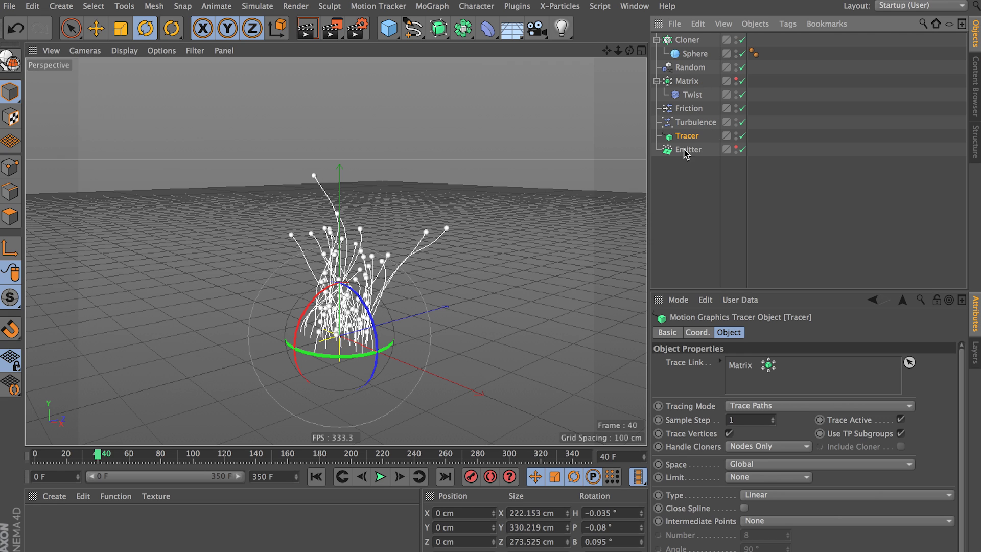
right_click(746, 359)
left_click(766, 403)
mouse_move(696, 45)
left_mouse_down()
mouse_move(782, 367)
mouse_move(752, 386)
left_mouse_up()
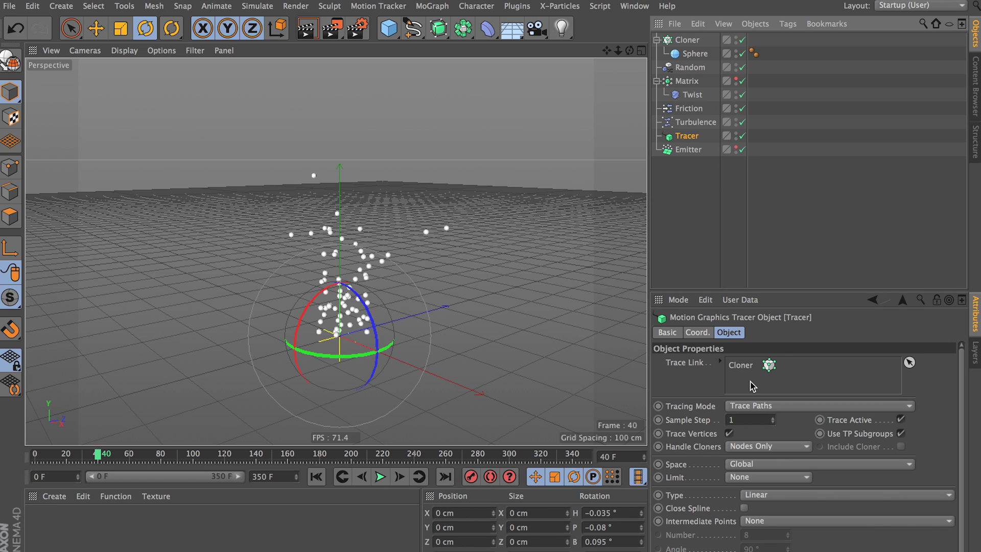
Add a Rigid Body simulation tag to the sphere inside the Cloner.
left_click(692, 43)
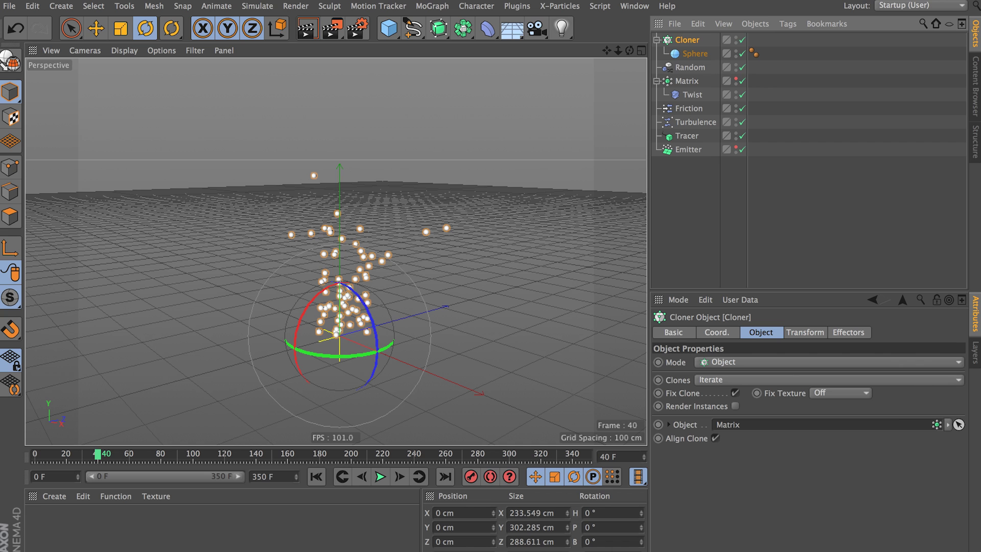
middle_click_drag(532, 258, 526, 236, "alt")
left_click_drag(518, 206, 516, 220, "alt")
left_click(687, 52)
right_click(699, 53)
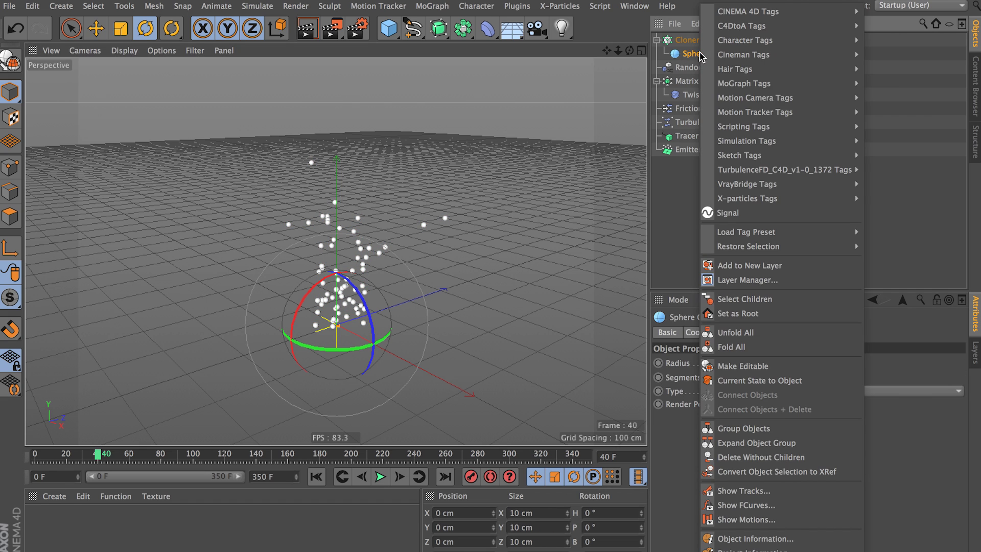
mouse_move(858, 142)
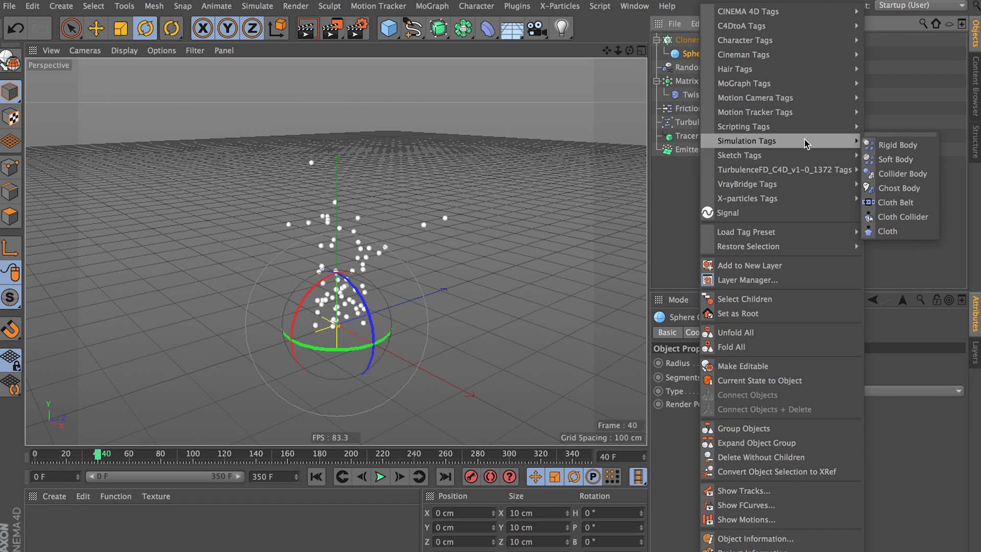
left_click(904, 147)
Play the simulation up to frame 54 and inspect the Force settings of the sphere's dynamics tag.
left_click(380, 477)
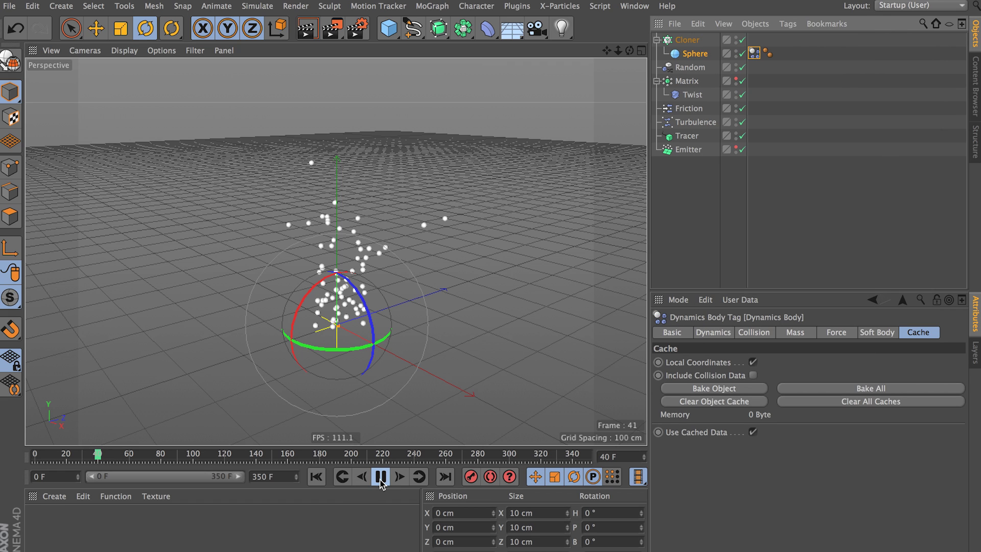
left_click(380, 479)
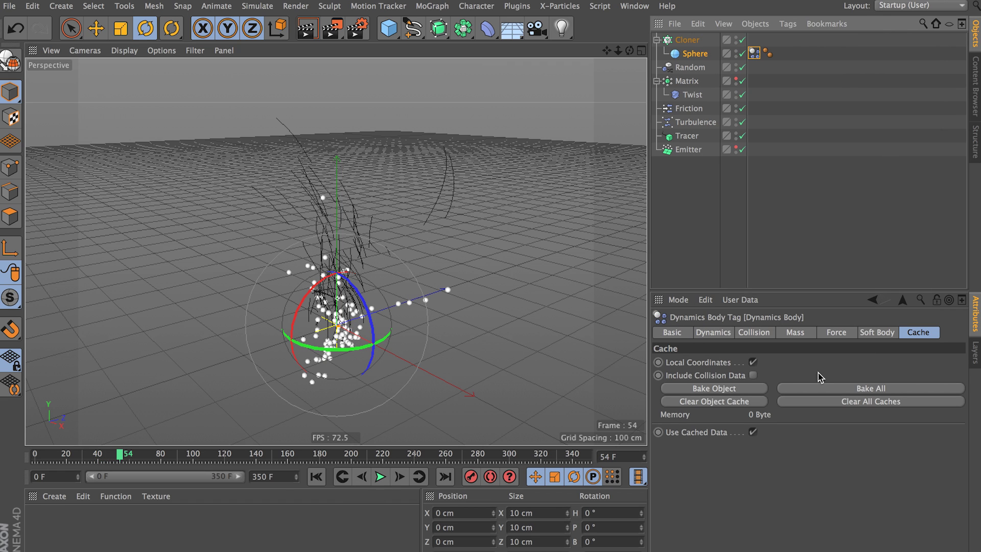
left_click(836, 333)
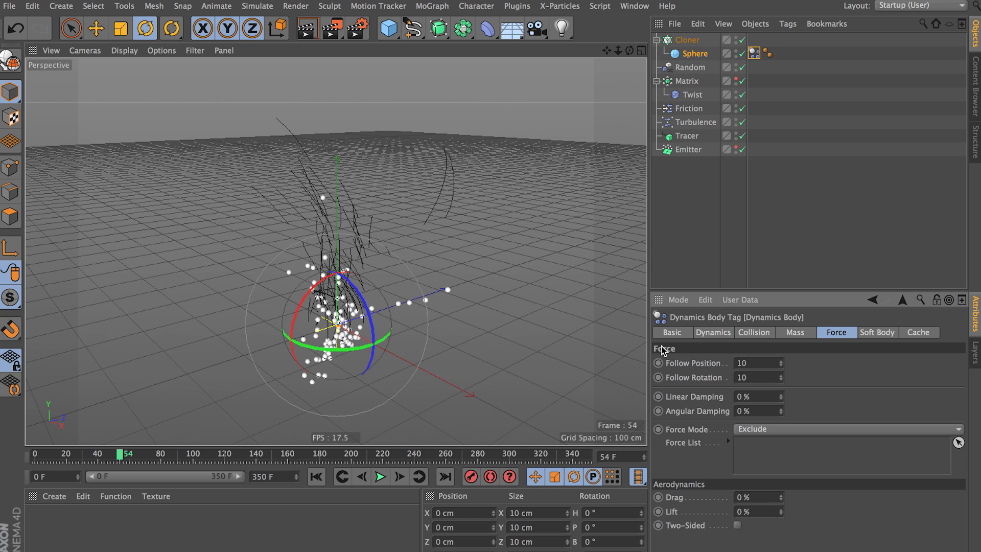
Replay the simulation from frame 0, check the clones' motion around frame 27, and view the dynamics tag's Cache settings.
left_click(317, 477)
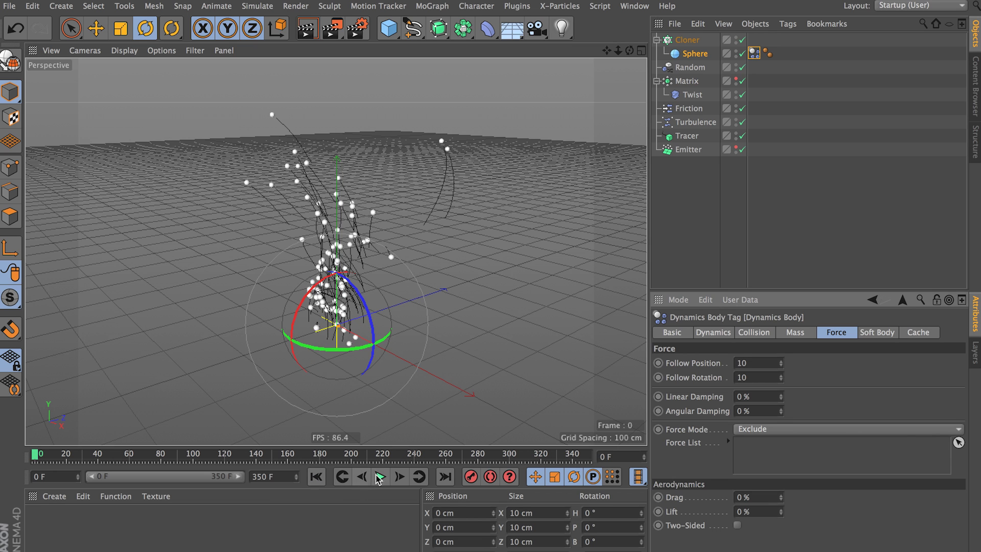
left_click(380, 477)
right_click_drag(337, 212, 373, 226, "alt")
left_click_drag(360, 238, 391, 189, "alt")
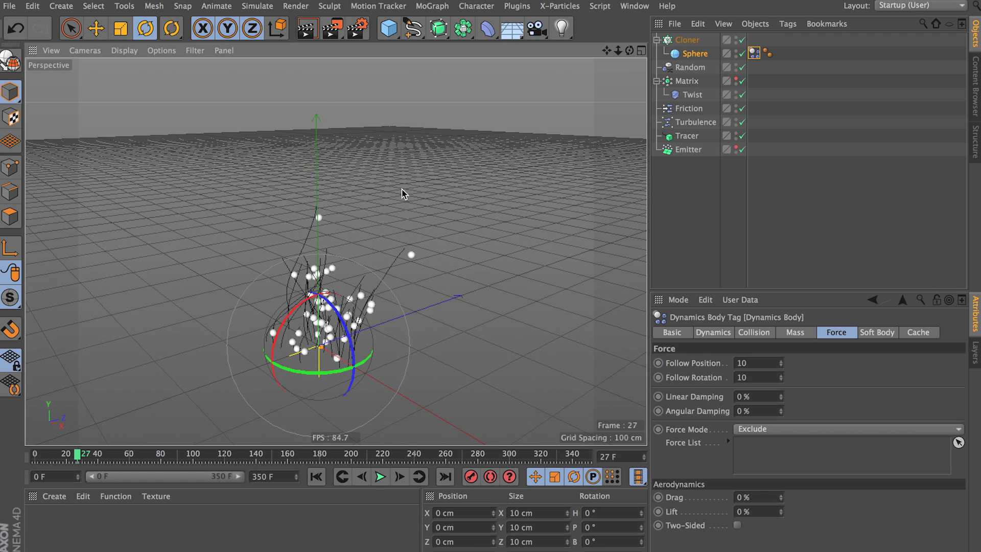
mouse_move(324, 214)
left_mouse_down("alt")
mouse_move(344, 219)
mouse_move(312, 221)
left_mouse_up("alt")
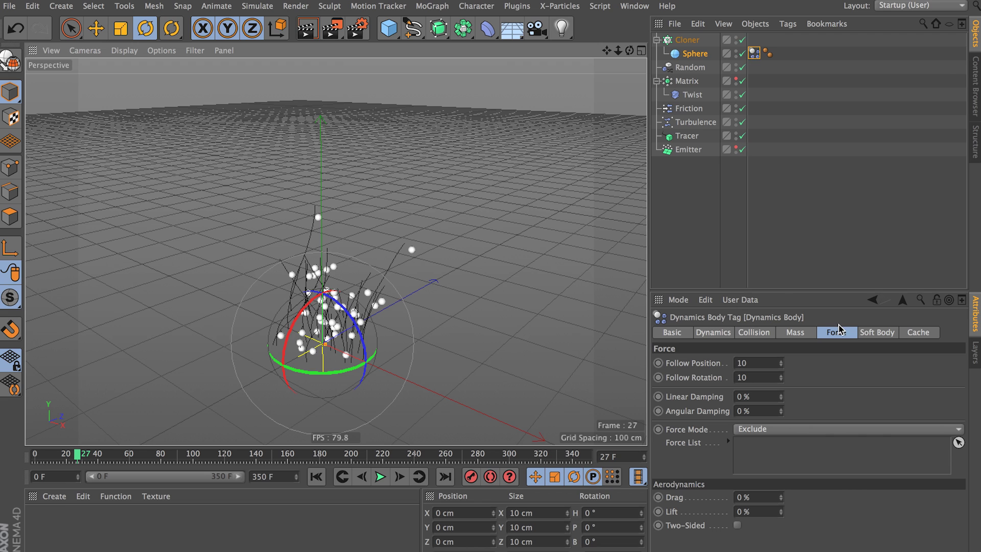
left_click(918, 333)
left_click_drag(503, 287, 494, 283, "alt")
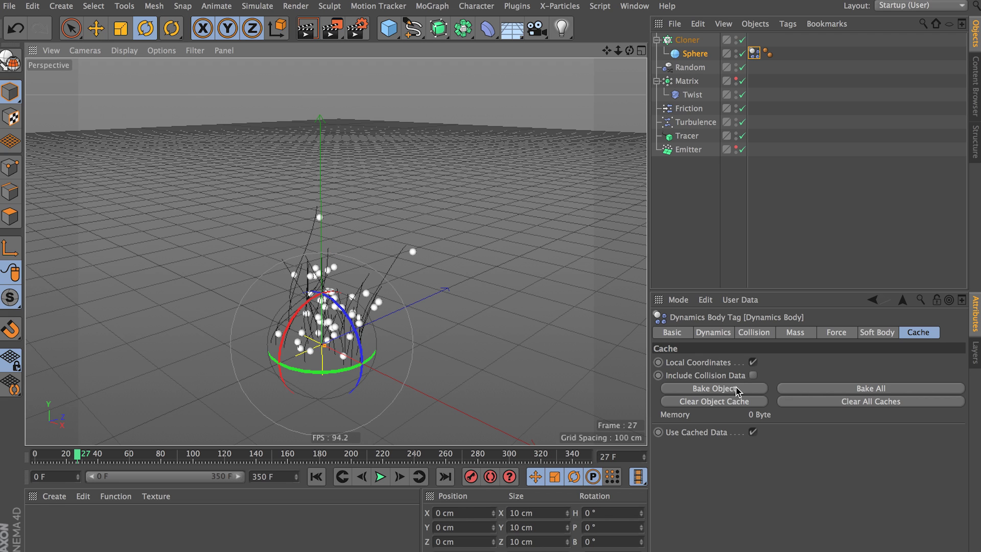
Disable the Cloner so only the traced splines show.
mouse_move(427, 277)
right_mouse_down("alt")
mouse_move(403, 281)
mouse_move(442, 269)
right_mouse_up("alt")
key("q")
middle_click_drag(442, 269, 435, 257, "alt")
left_click(436, 256)
left_click_drag(435, 256, 439, 240, "alt")
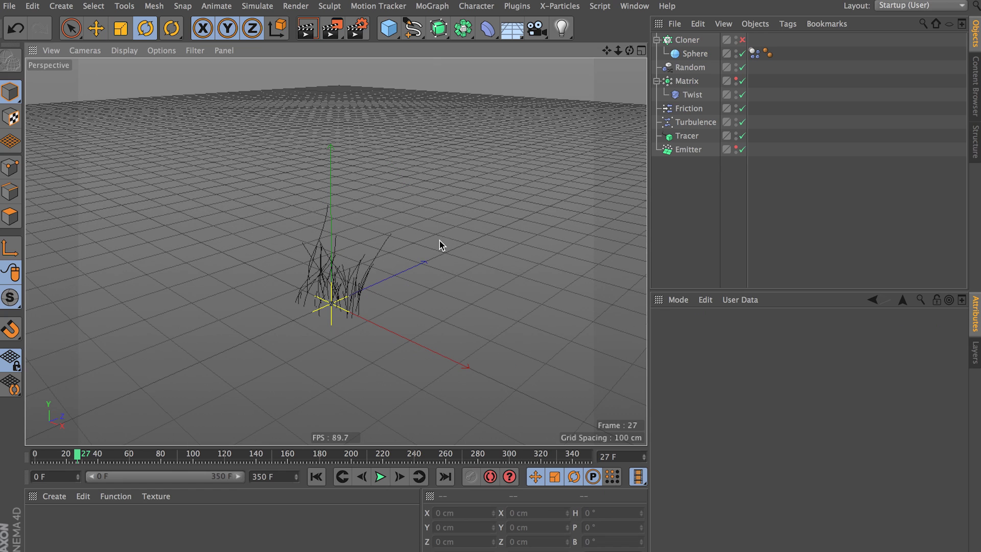
Add a sphere above the traced splines, moved to about Y 349 cm and Z 25 cm.
left_click(395, 31)
left_click(652, 72)
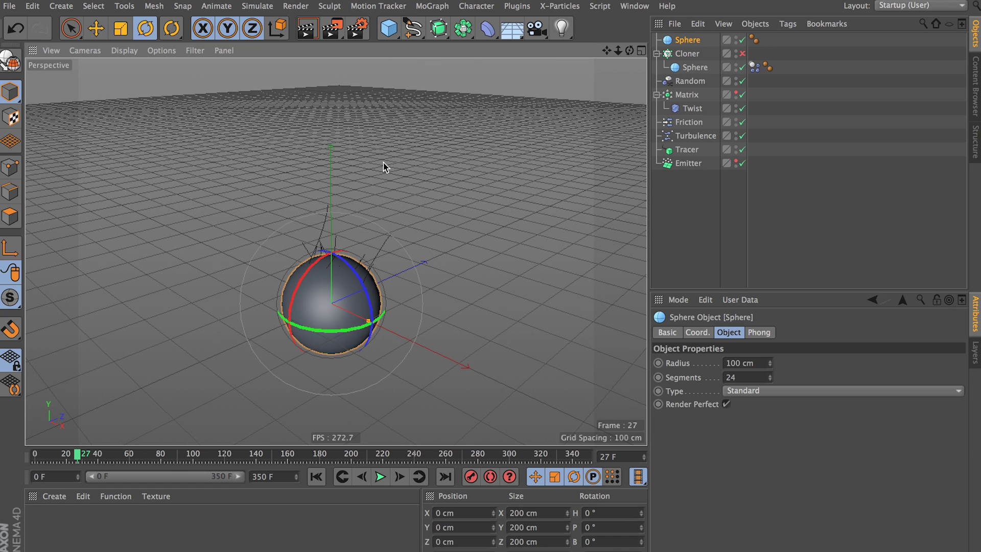
key("e")
left_click_drag(330, 215, 319, 57)
right_click_drag(362, 294, 390, 317, "alt")
middle_click_drag(390, 318, 388, 328, "alt")
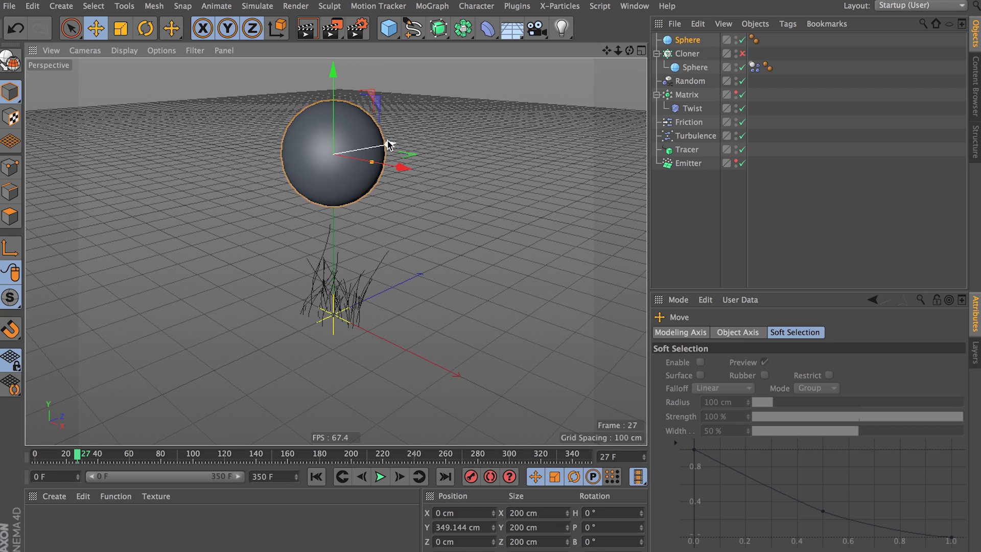
left_click_drag(389, 145, 399, 143)
Rename the new sphere as Collider and deselect it.
double_click(686, 41)
type("V")
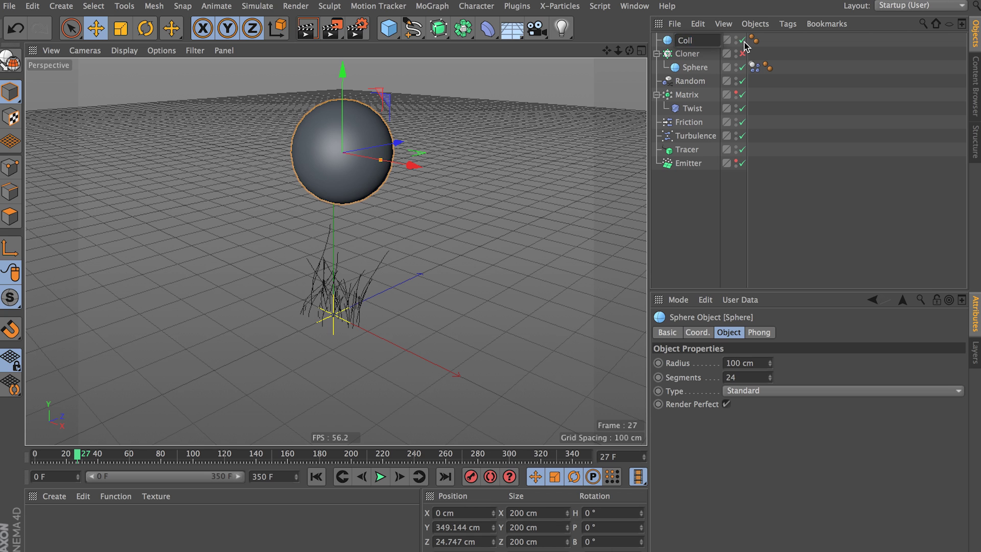
key("Return")
left_click(443, 211)
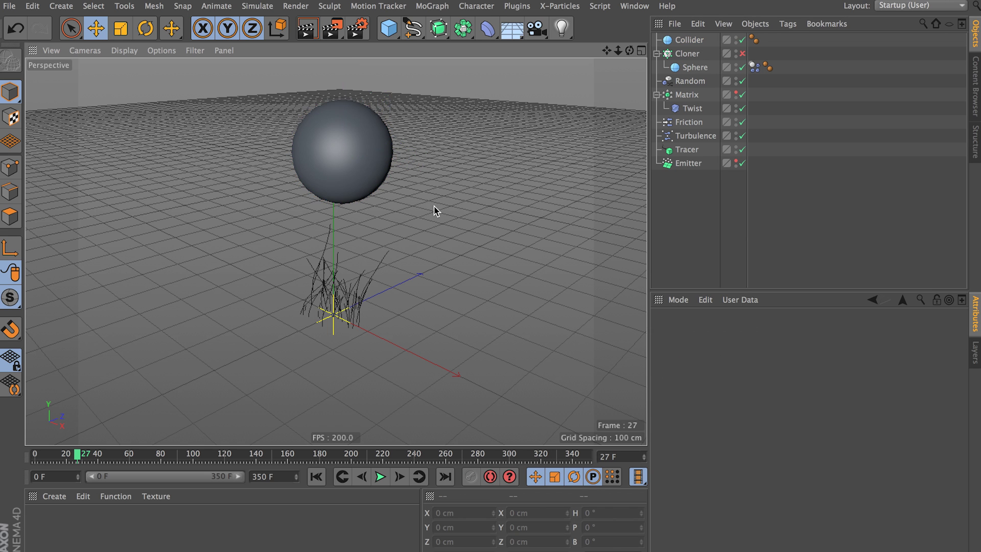
left_click_drag(440, 210, 360, 150, "alt")
left_click_drag(401, 187, 362, 167, "alt")
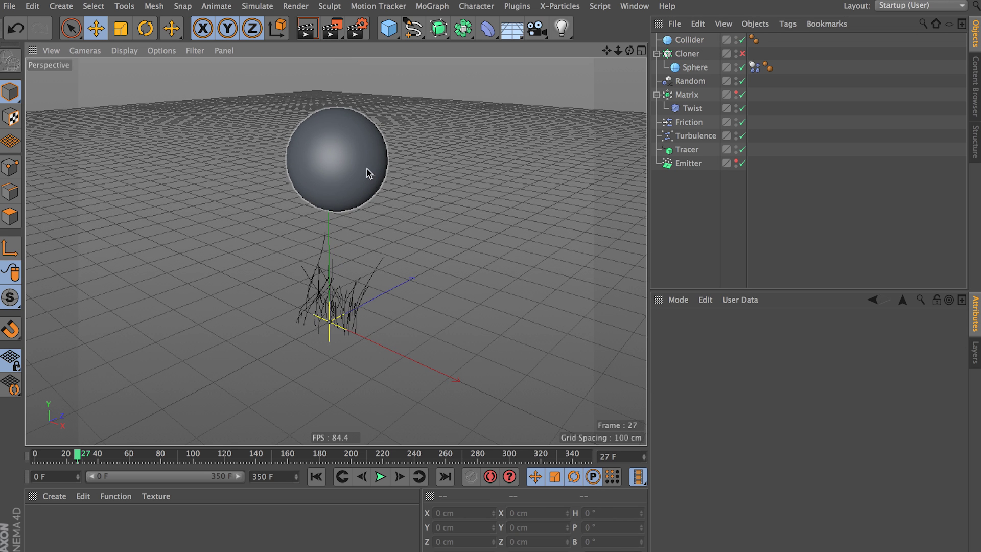
Re-enable the Cloner and add a Collider Body simulation tag to the Collider sphere.
left_click(330, 140)
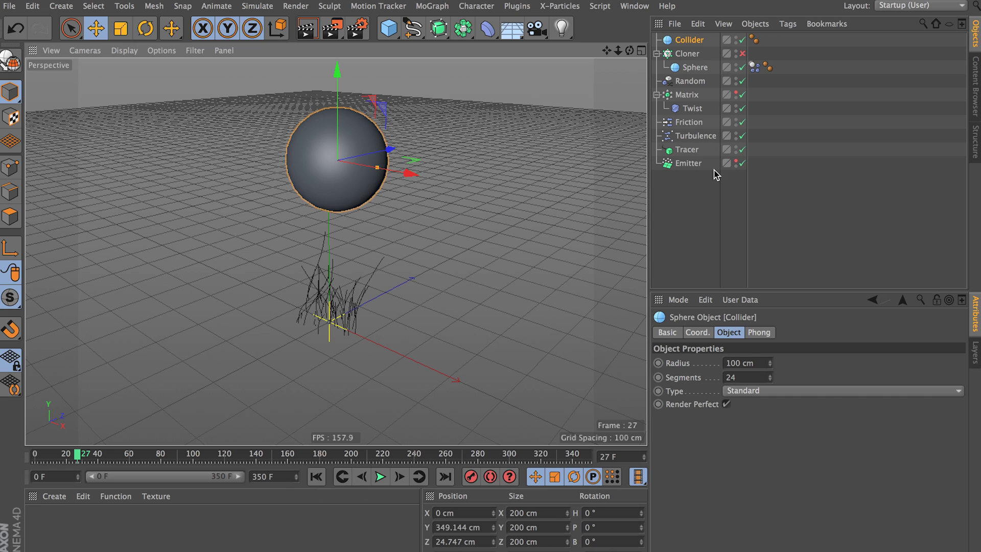
right_click(690, 45)
key("Escape")
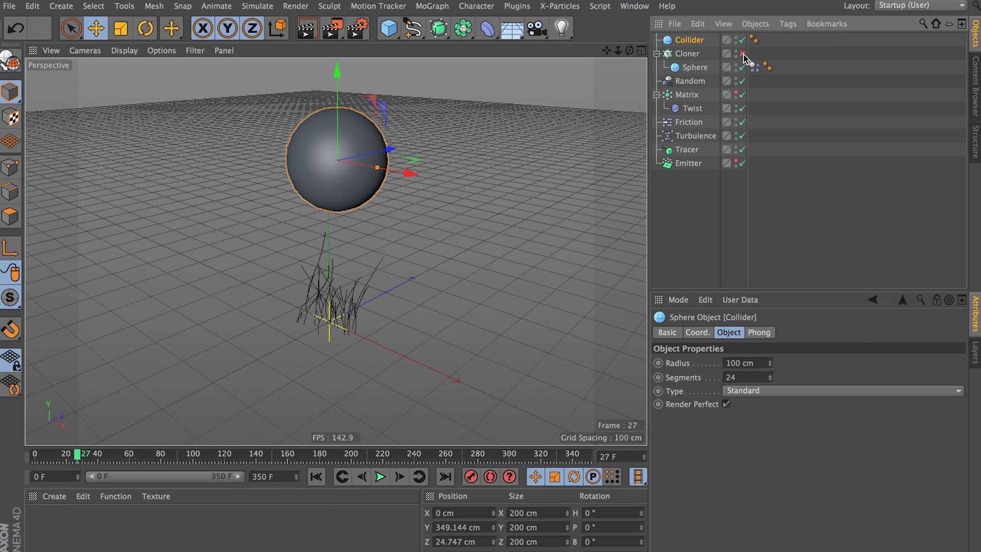
right_click(694, 33)
mouse_move(782, 13)
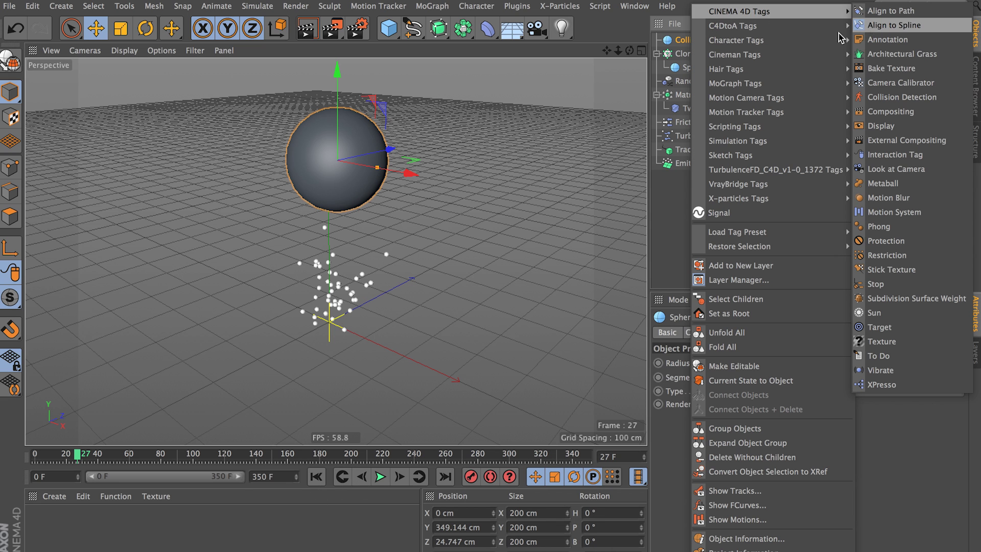
mouse_move(774, 137)
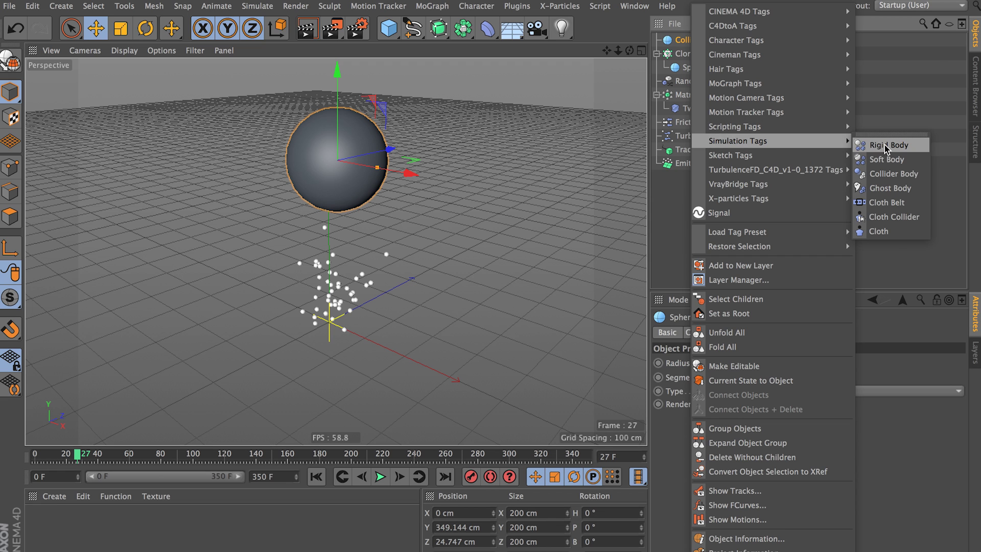
left_click(889, 173)
Enlarge the Collider sphere to about 376 cm in diameter while the simulation plays, stopping playback at frame 250.
left_click(380, 476)
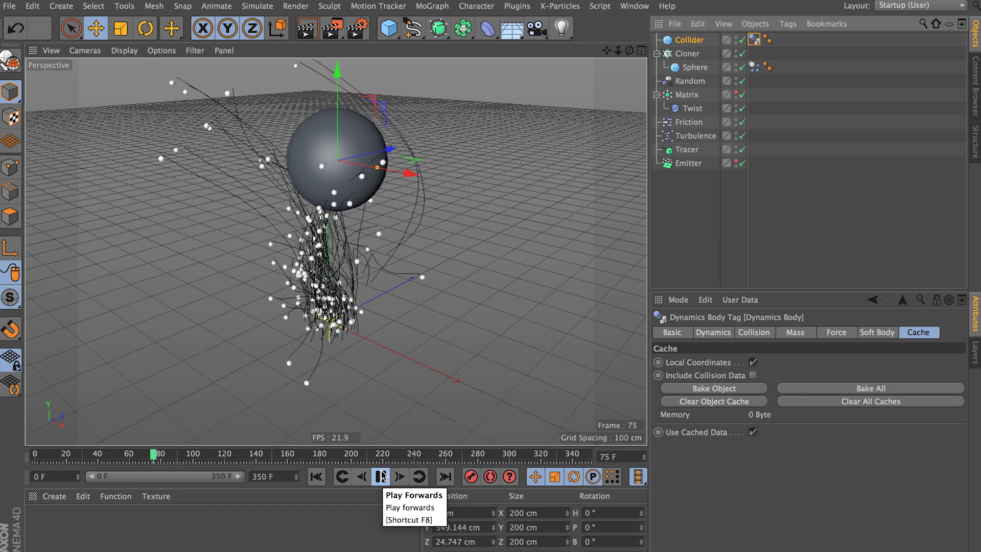
left_click_drag(347, 191, 332, 179, "alt")
middle_click_drag(322, 147, 324, 167, "alt")
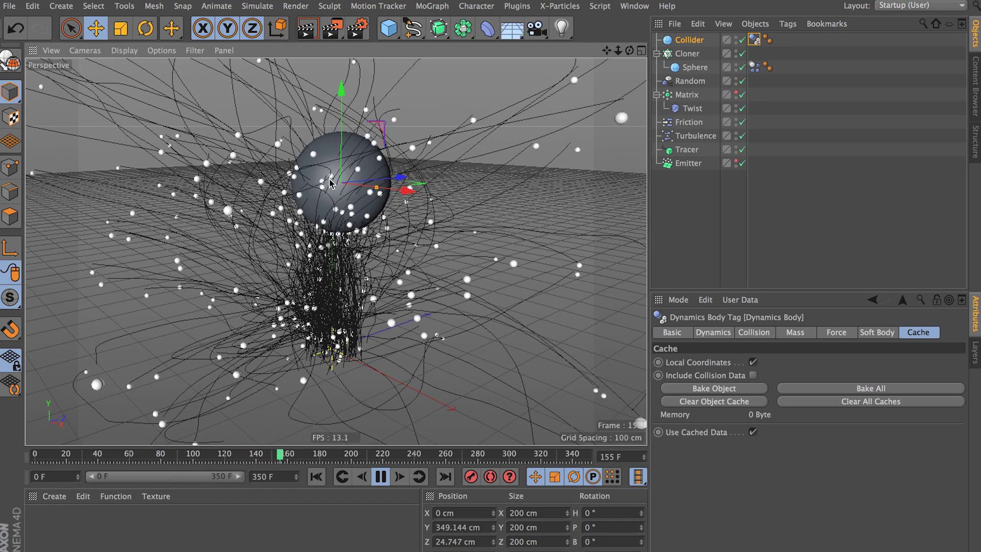
left_click_drag(382, 190, 412, 191)
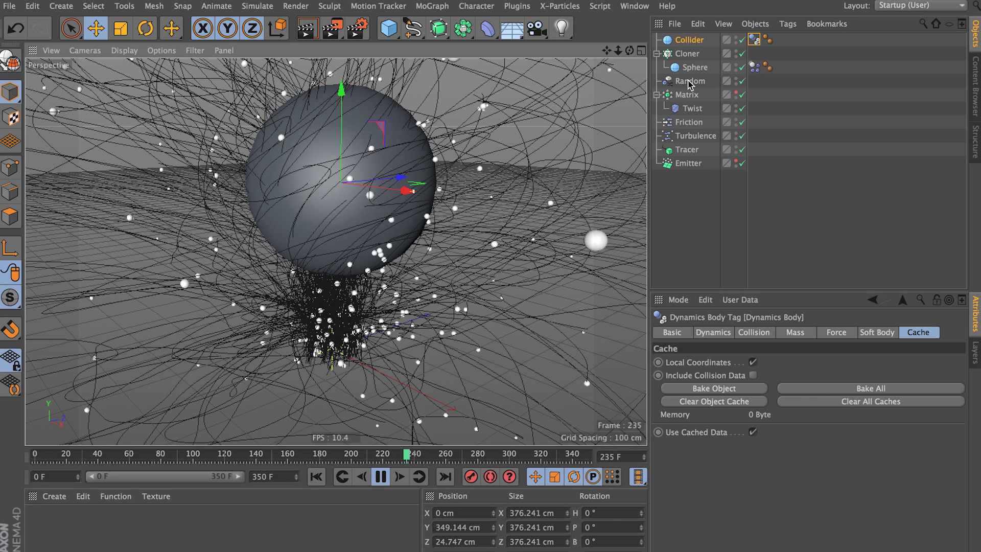
left_click(379, 478)
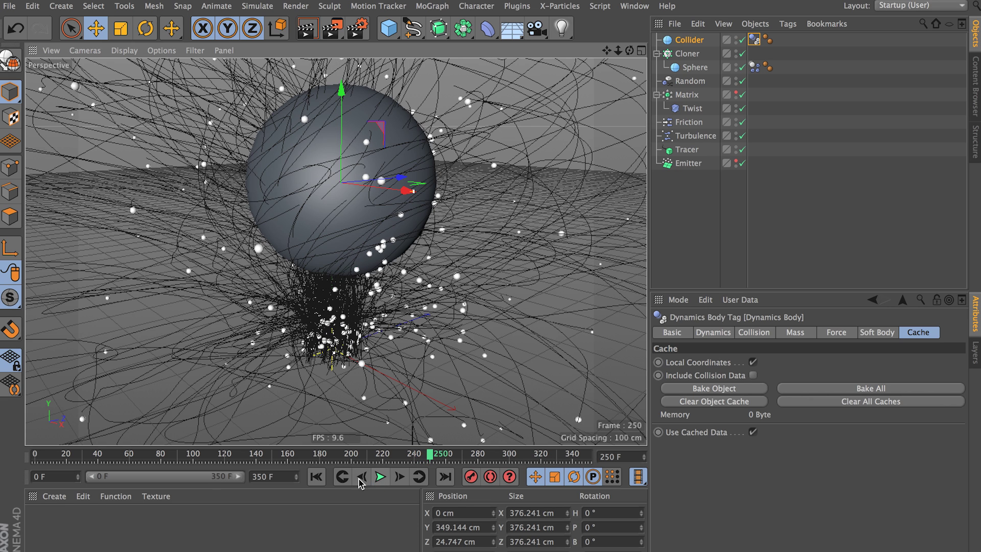
Bake the cloned sphere's dynamics from frame 0 using Bake Object and play back the cached simulation.
left_click(316, 476)
left_click(755, 67)
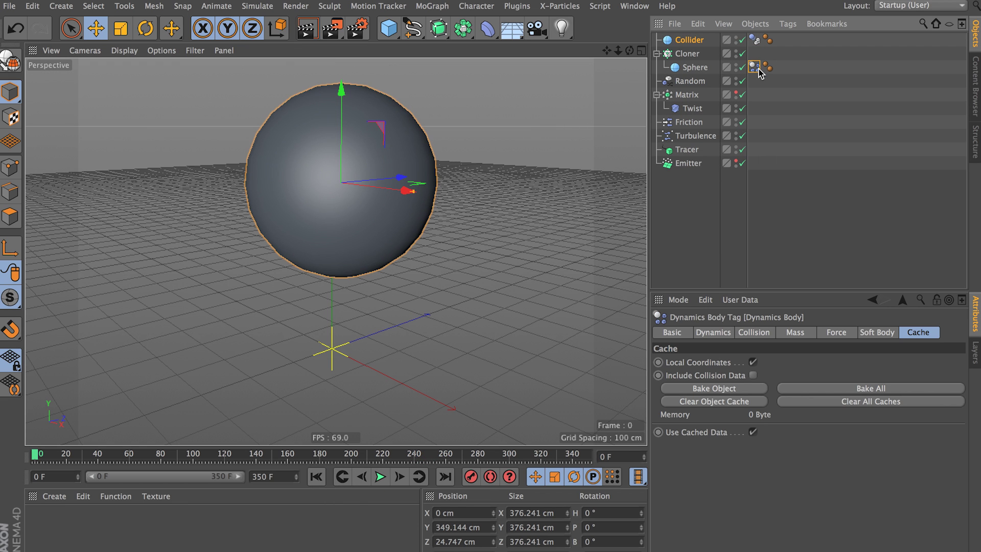
left_click(715, 389)
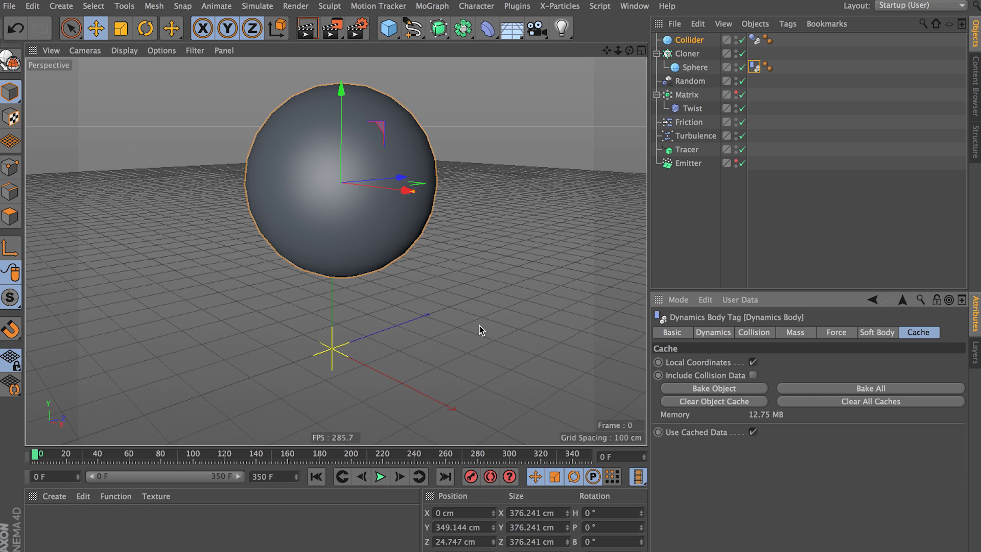
left_click(379, 479)
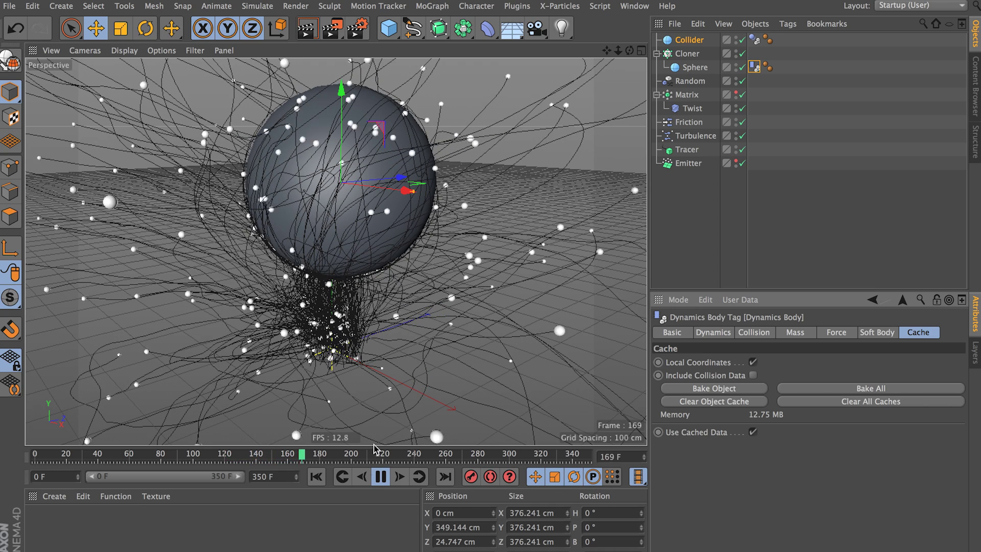
Stop playback at frame 182 and render a preview of the particles around the Collider sphere in the viewport.
left_click(380, 476)
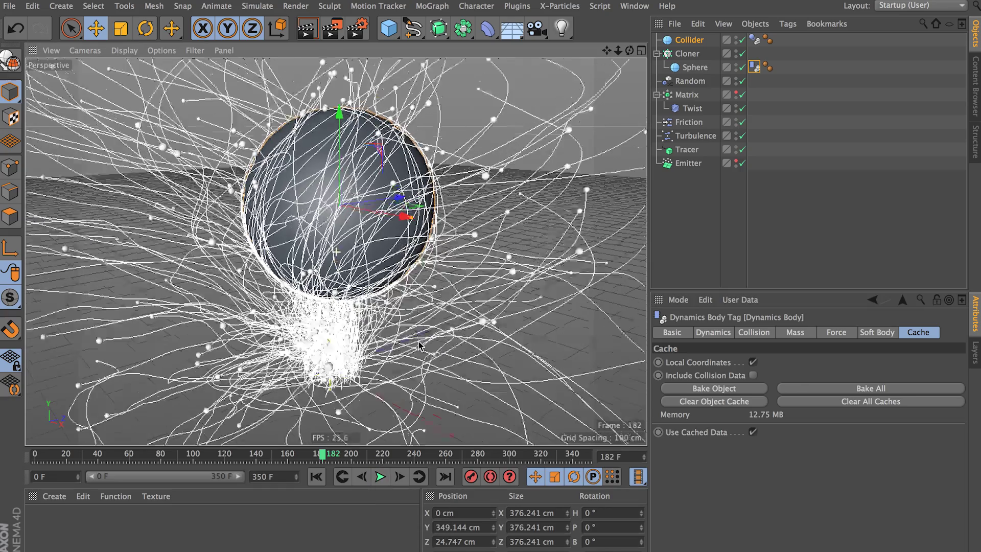
left_click(450, 438)
left_click_drag(428, 349, 442, 337, "alt")
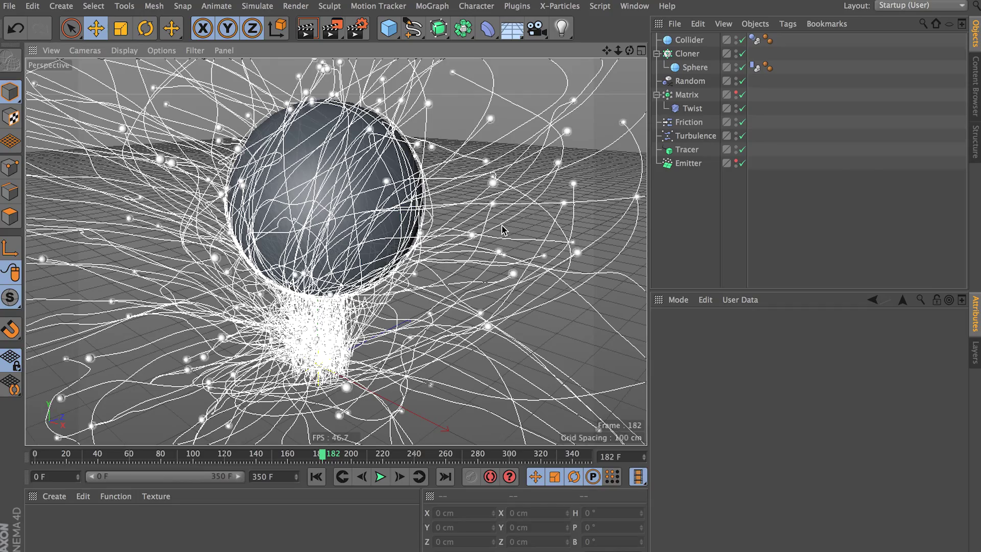
left_click_drag(441, 225, 423, 271, "alt")
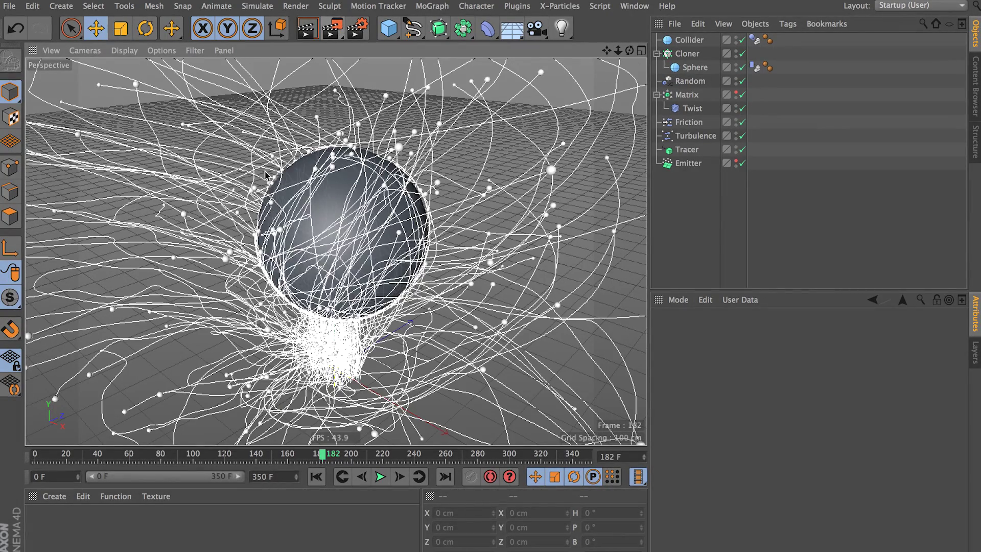
left_click(306, 28)
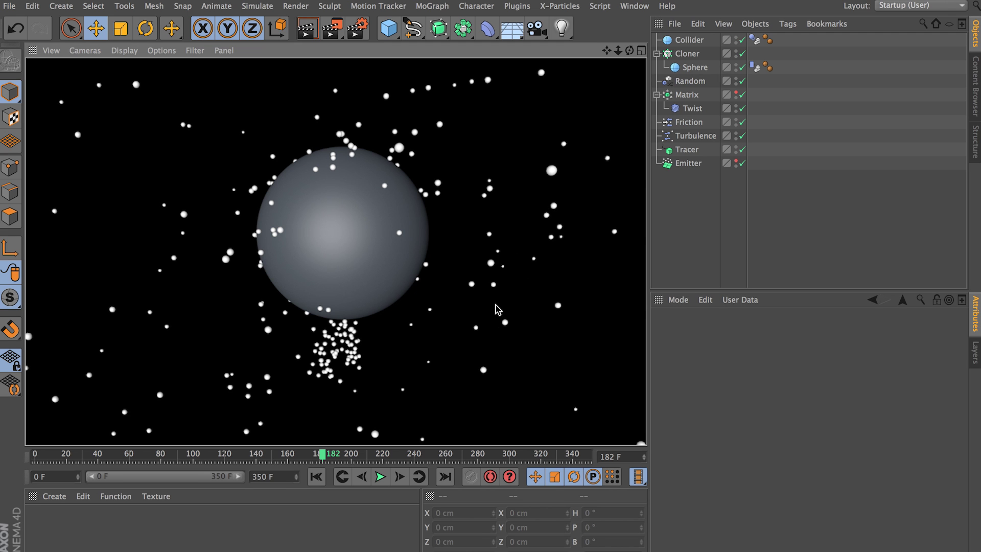
left_click(510, 350)
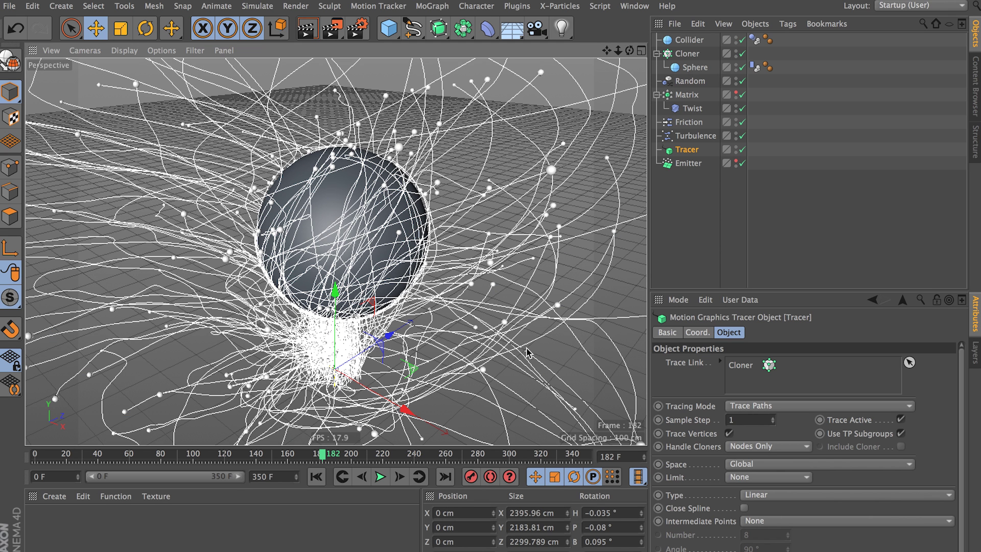
Add a MoGraph Cache tag to the Cloner.
left_click(687, 55)
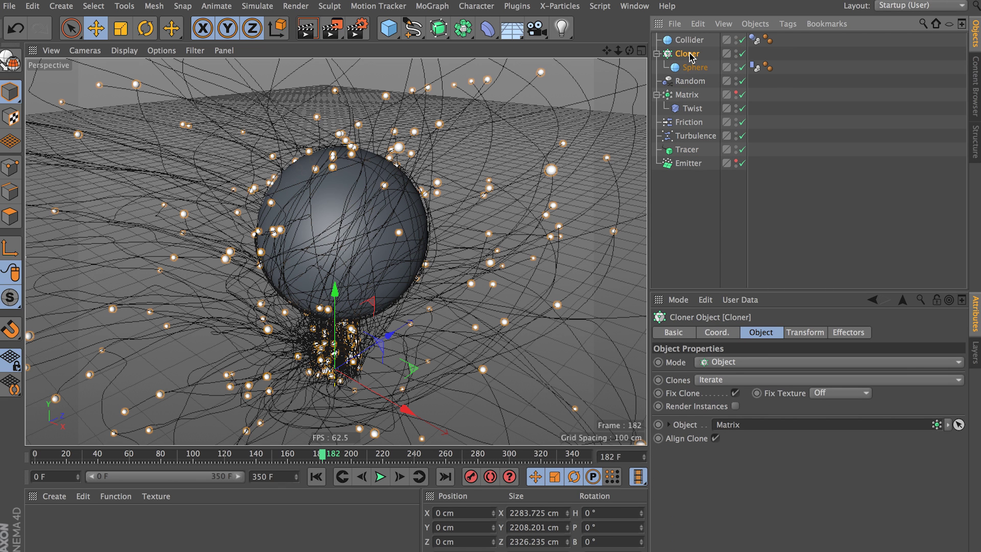
right_click(688, 56)
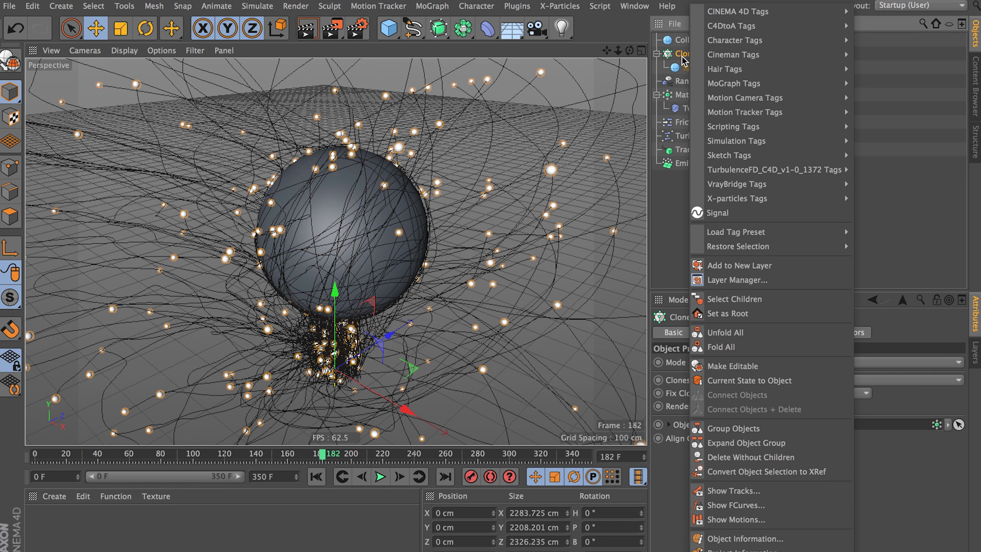
mouse_move(729, 85)
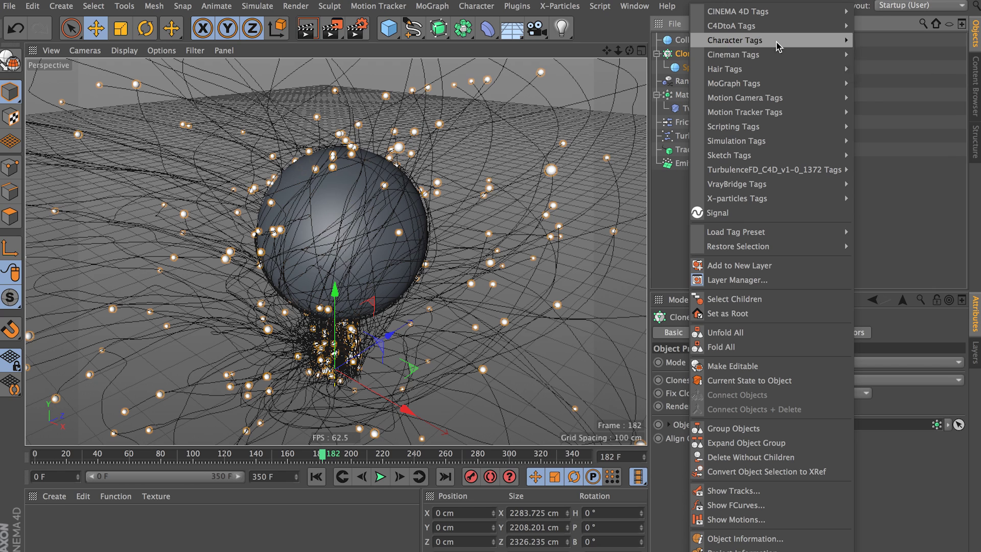
mouse_move(777, 44)
mouse_move(774, 66)
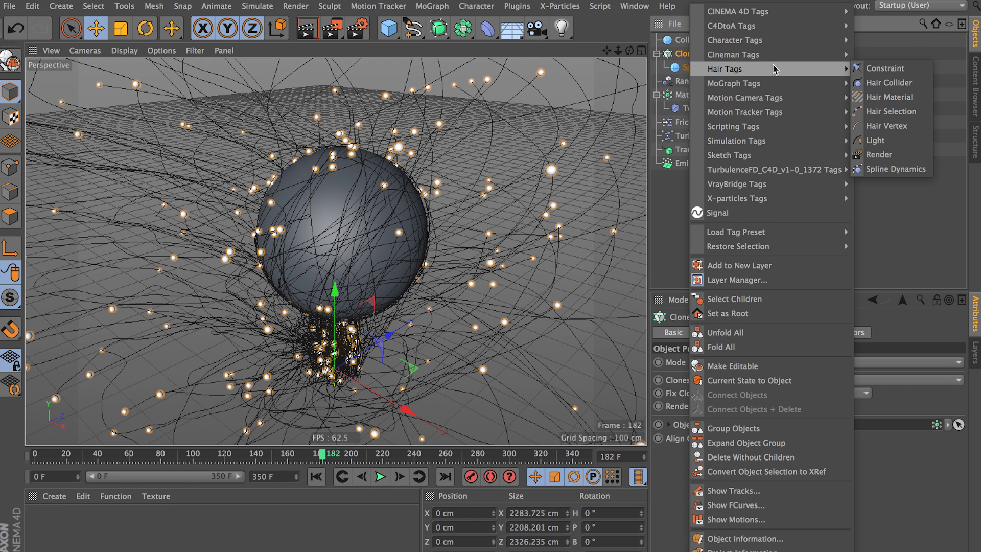
mouse_move(769, 89)
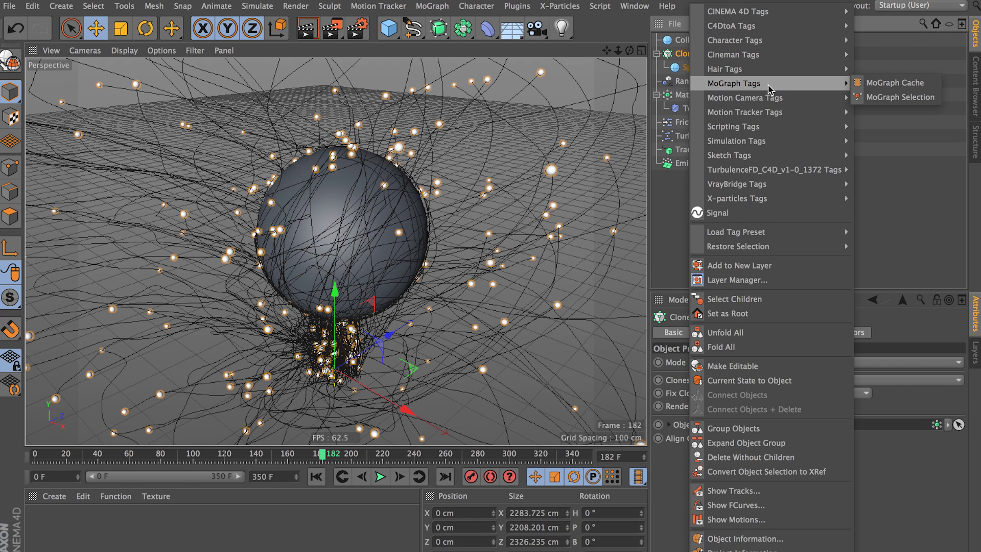
left_click(900, 83)
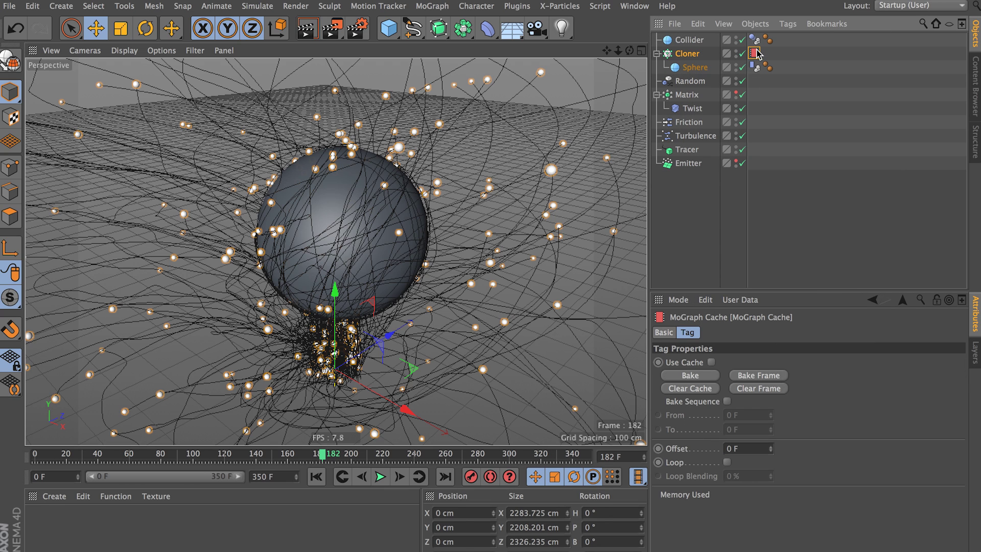
Enable Use Cache and Bake Sequence on the MoGraph Cache tag, set the range end to 350 F, and bake it.
left_click(711, 362)
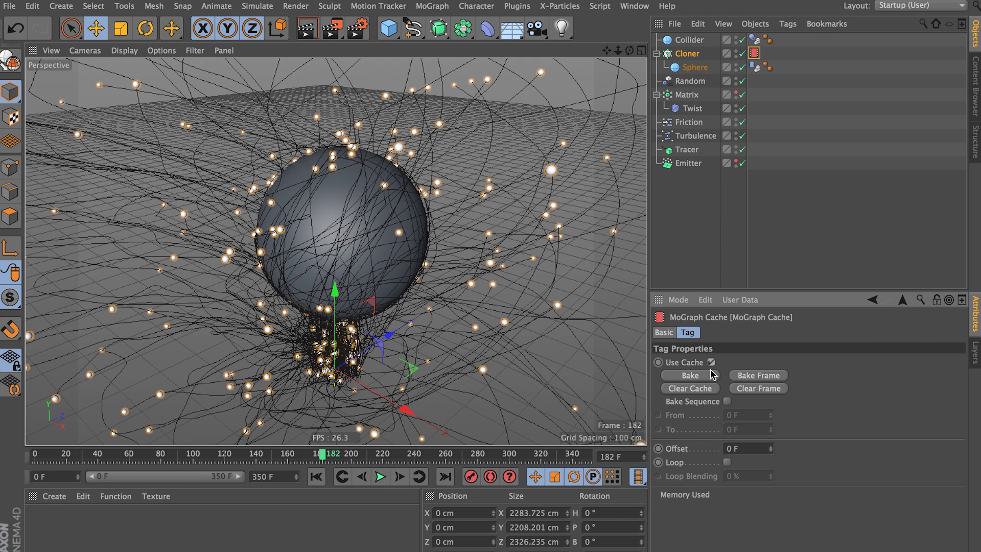
left_click(727, 402)
left_click(736, 429)
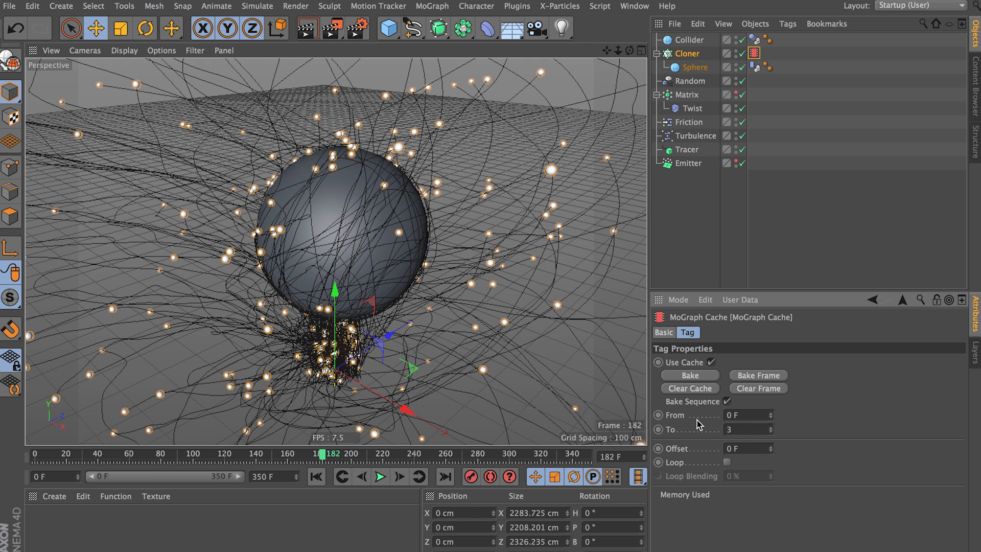
key("Return")
left_click(711, 380)
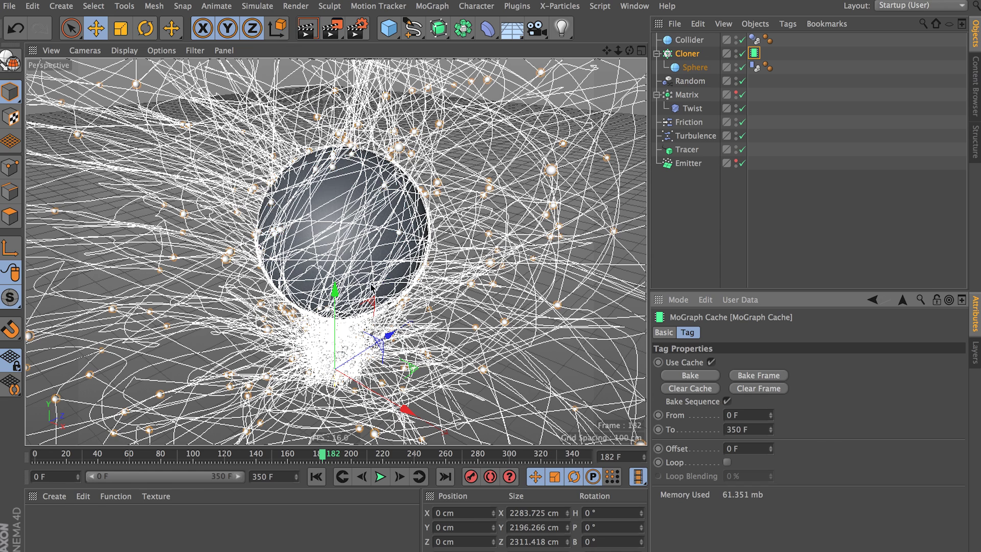
Return to frame 0 and clear both the Cloner's MoGraph cache and the cloned sphere's dynamics cache.
left_click(314, 477)
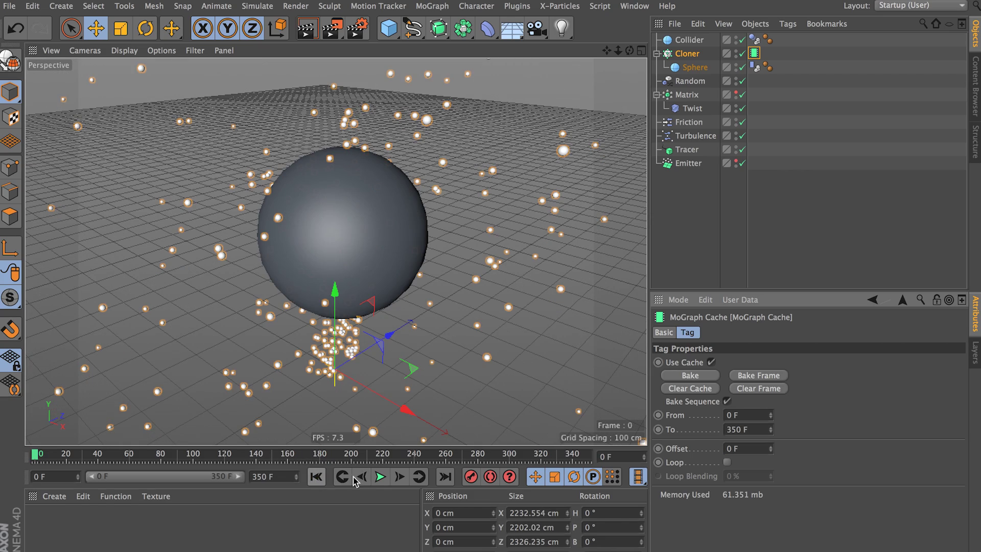
left_click(703, 392)
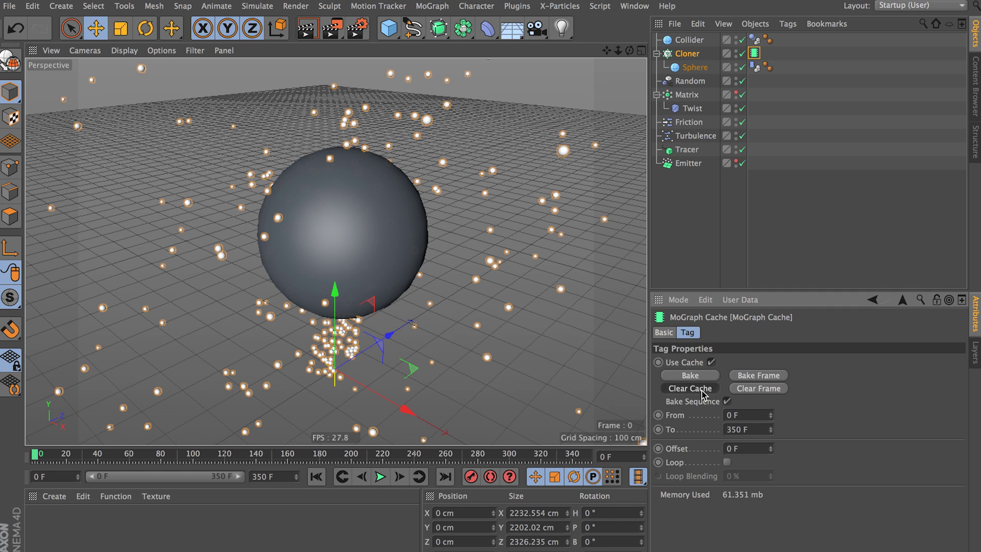
left_click(754, 67)
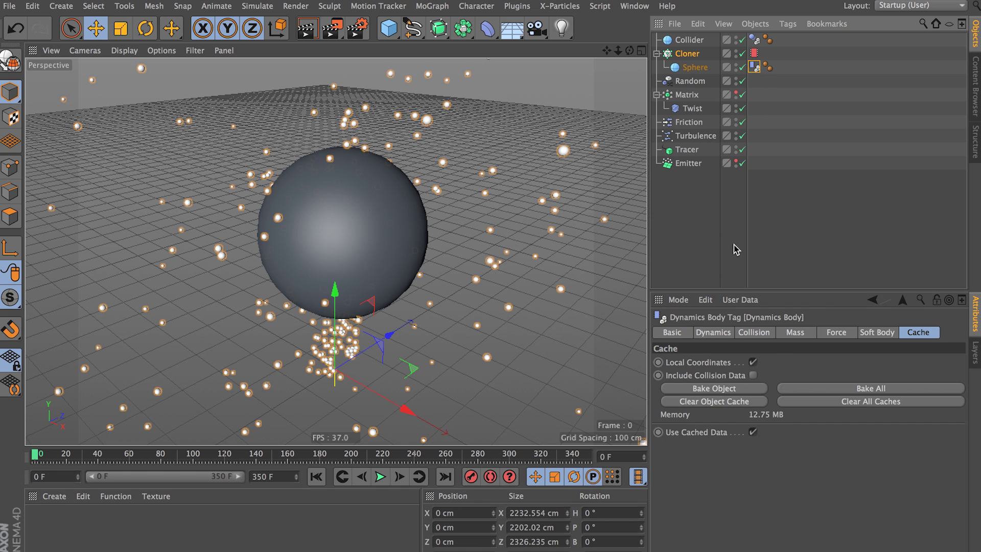
left_click(720, 402)
left_click(730, 390)
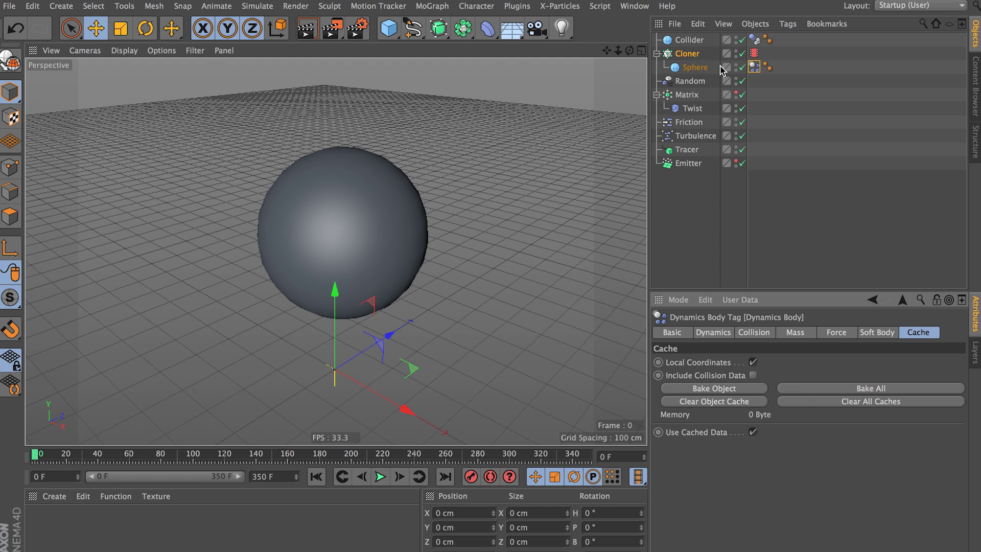
Bake the Cloner's MoGraph cache again from frame 0 to 350 and play it back, stopping at frame 137.
left_click(698, 56)
left_click(754, 44)
left_click(753, 53)
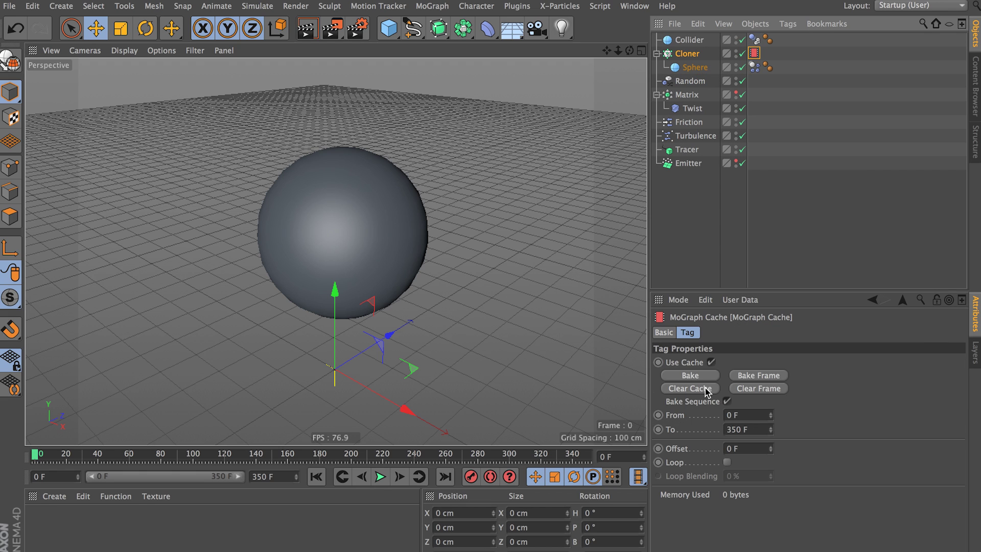
left_click(701, 378)
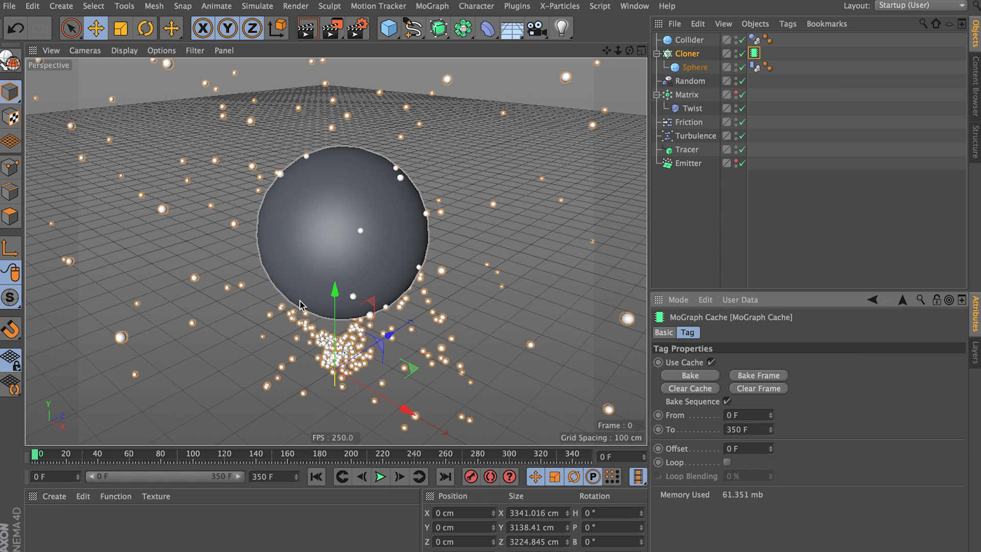
left_click(380, 476)
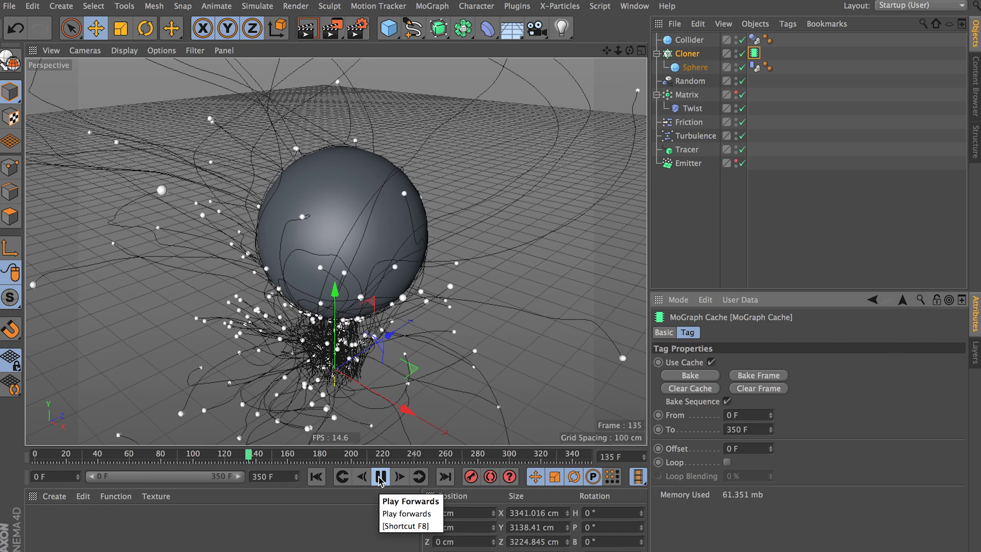
left_click(380, 476)
Run Bake Object on the cloned sphere's dynamics body tag and play back the simulation from frame 0, leaving everything deselected.
left_click(754, 67)
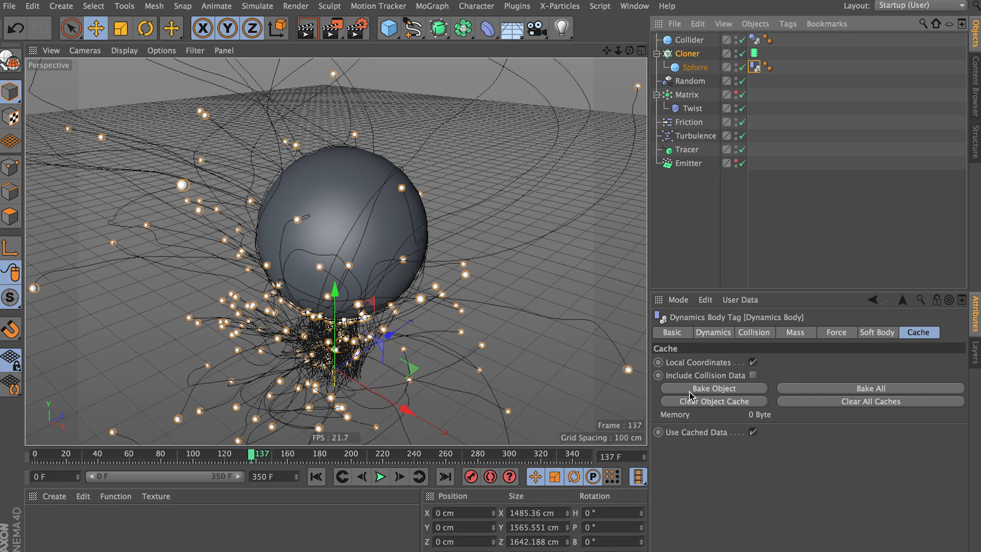
left_click(701, 390)
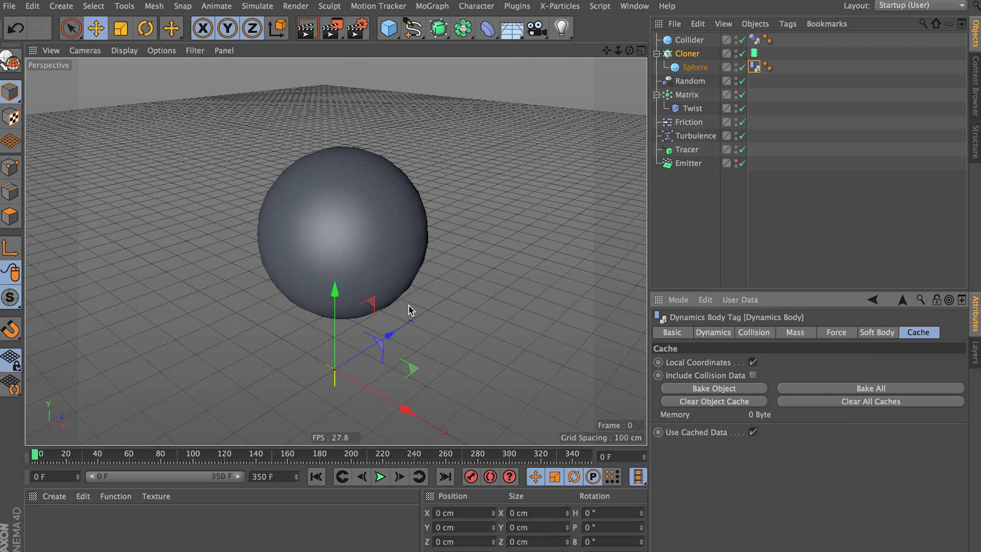
left_click(380, 477)
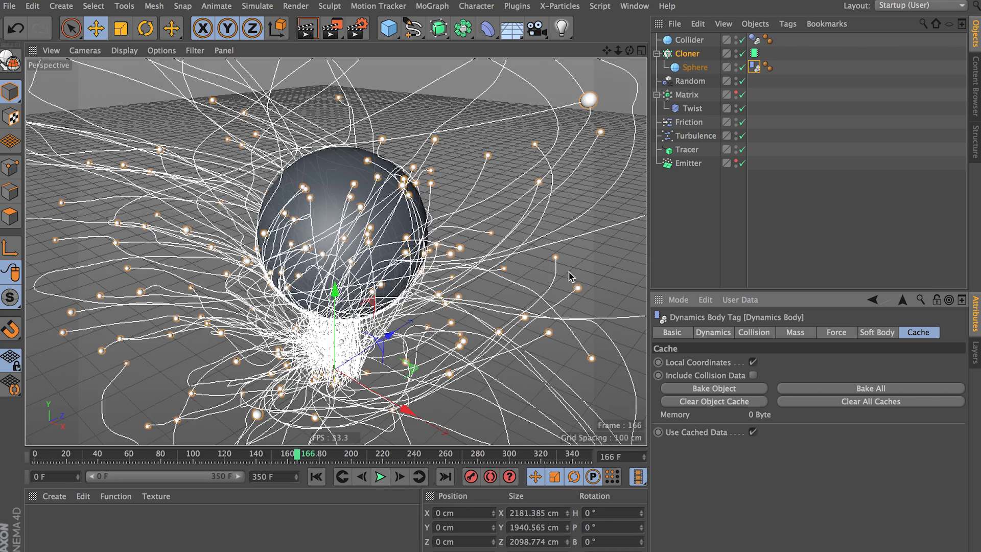
left_click(597, 262)
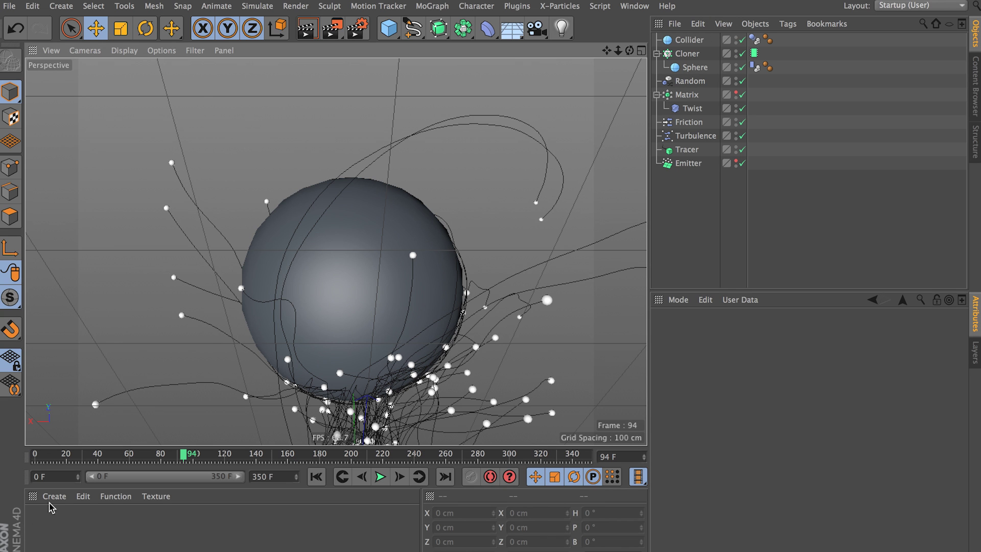
Create a new material and remove the Default Specular layer from its Reflectance channel.
left_click(53, 499)
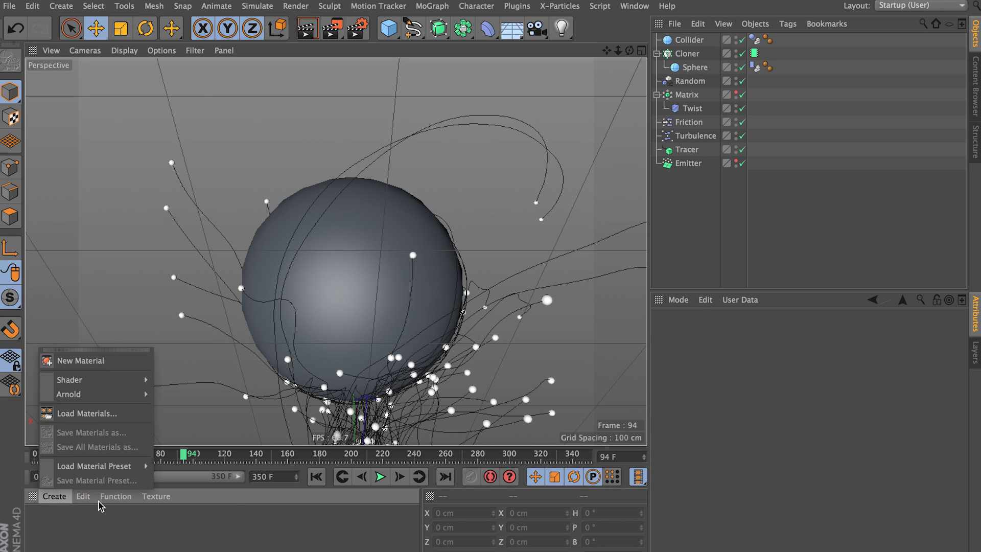
left_click(85, 362)
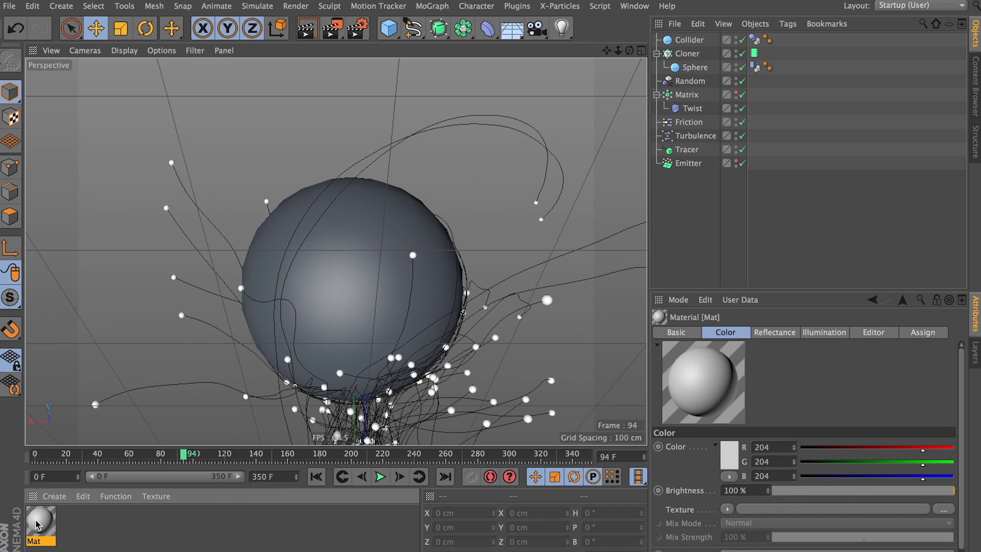
double_click(37, 523)
left_click(266, 255)
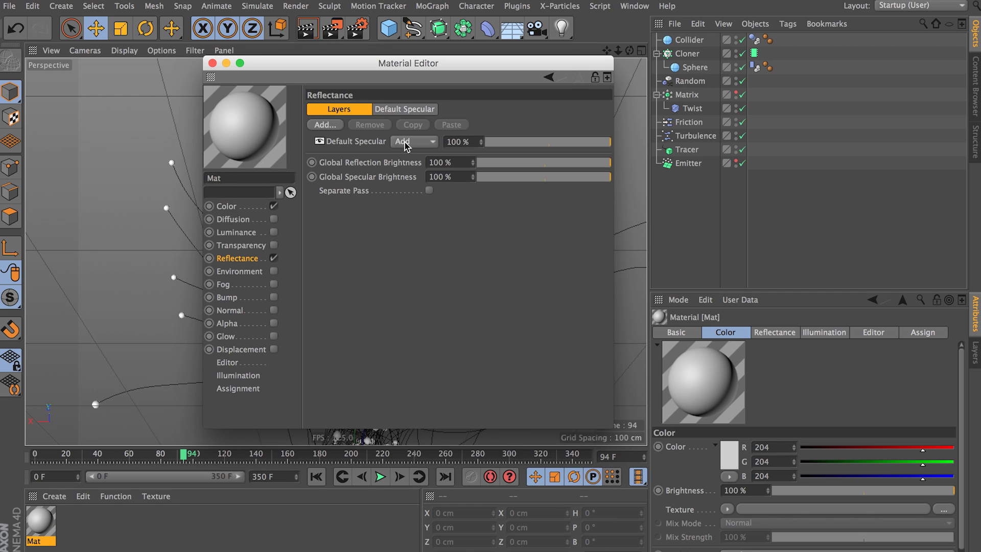
right_click(370, 147)
left_click(376, 153)
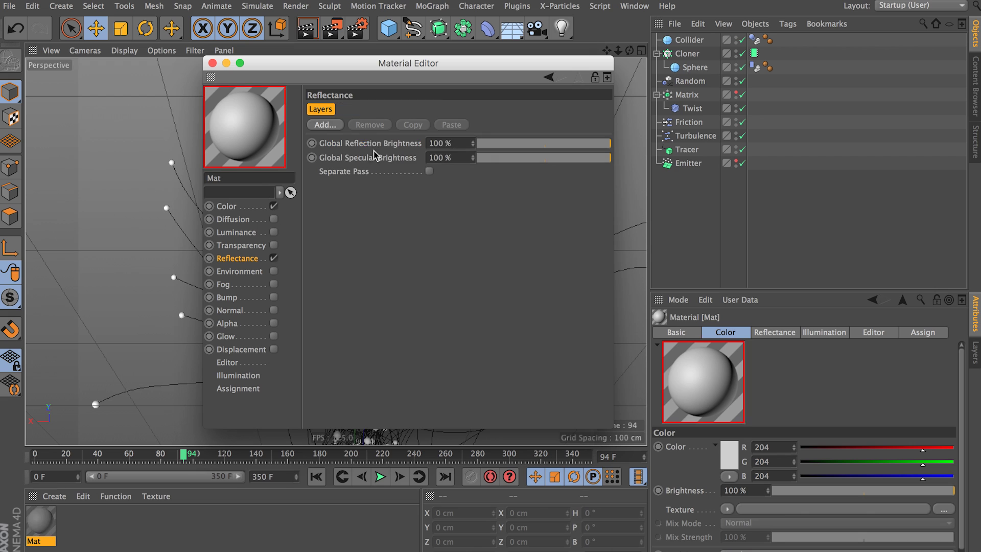
Add a GGX reflectance layer to the material with 30% roughness and 60% reflection strength.
left_click(334, 128)
left_click(369, 142)
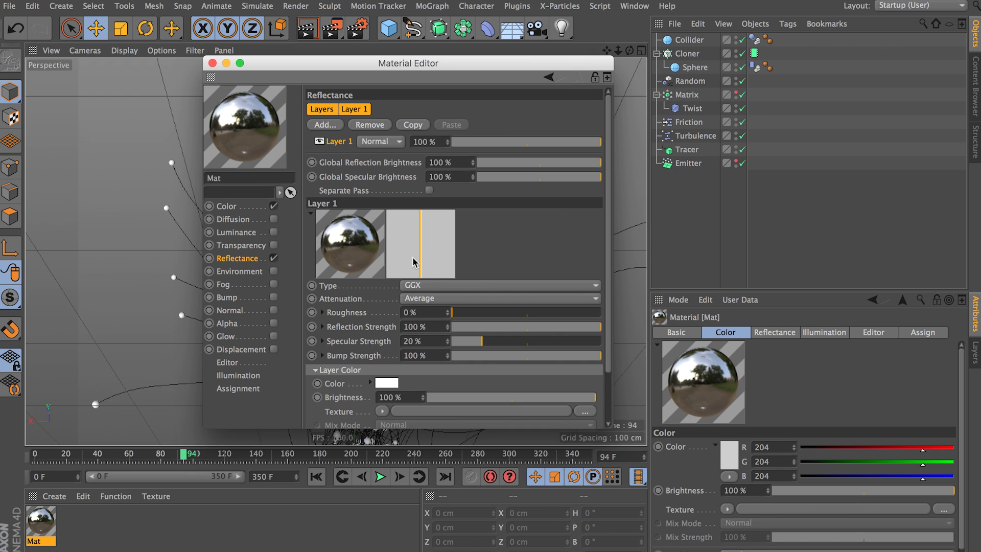
left_click_drag(460, 314, 497, 313)
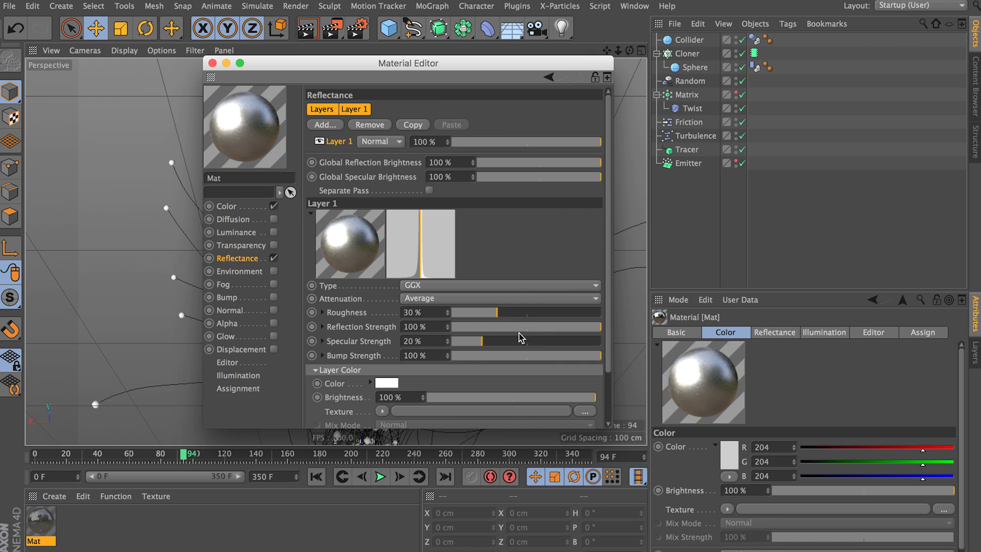
left_click_drag(551, 332, 541, 335)
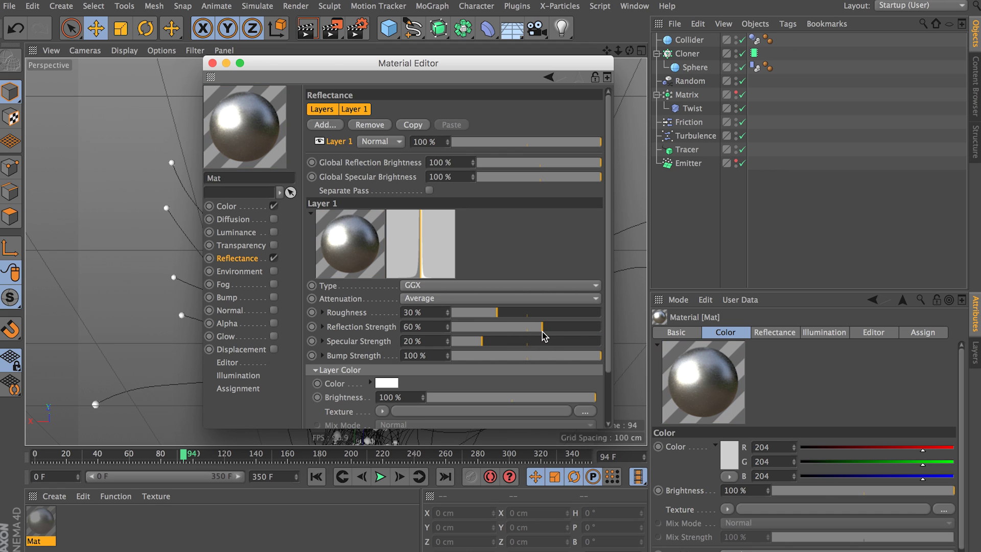
Try a color brightness of 20% on the material and restore it to 100%.
left_click(252, 208)
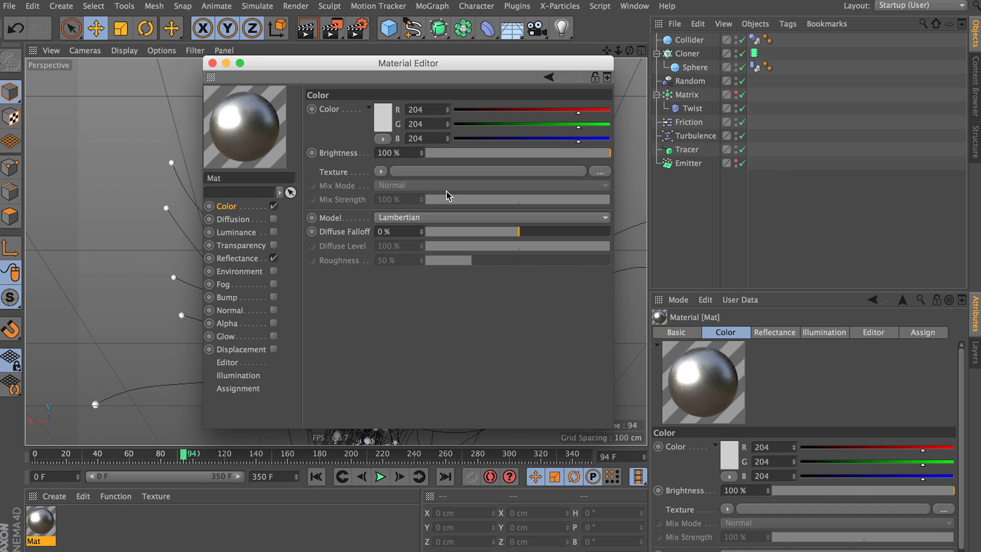
left_click_drag(572, 153, 465, 168)
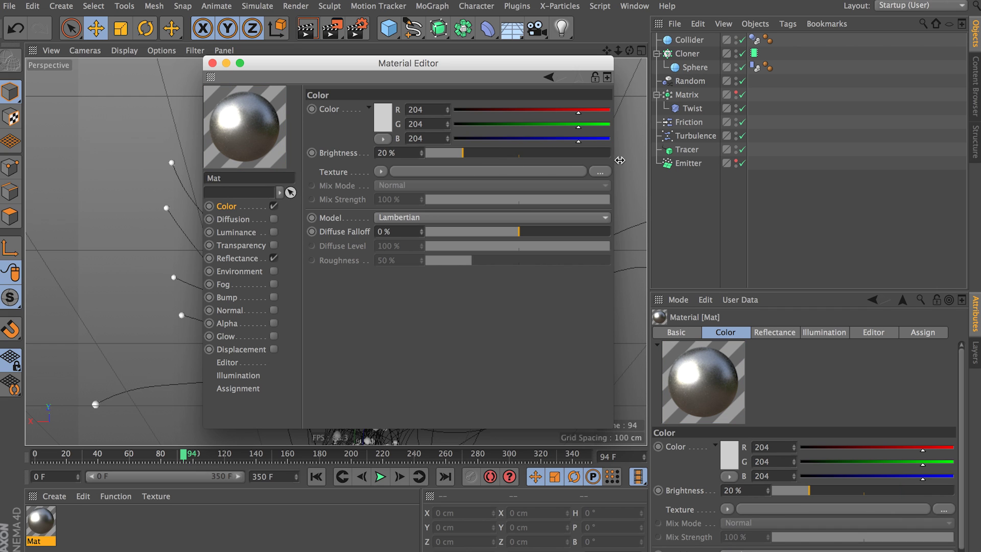
left_click_drag(595, 153, 624, 156)
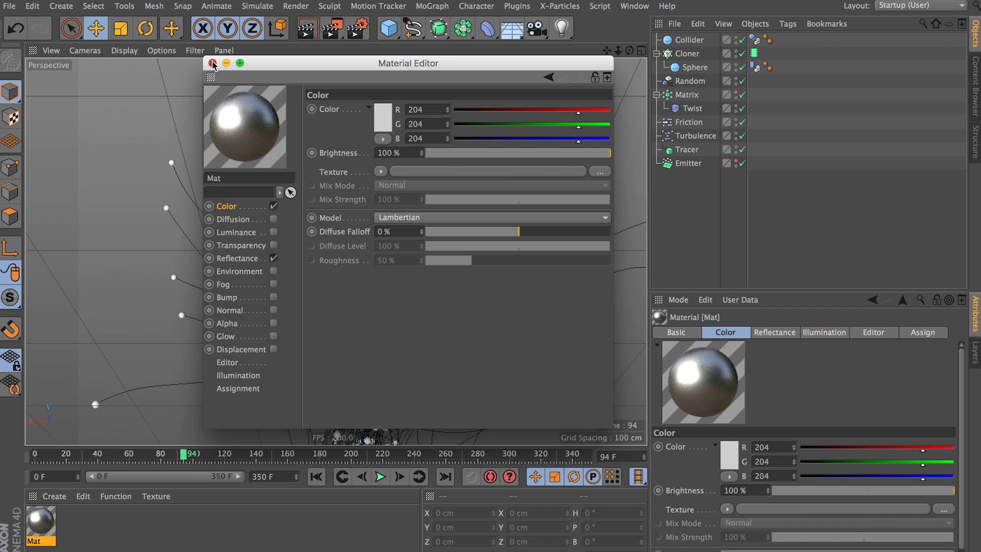
Assign the reflective material to the Collider sphere and rename the material Collider_sphere.
left_click(213, 63)
left_click_drag(36, 517, 350, 302)
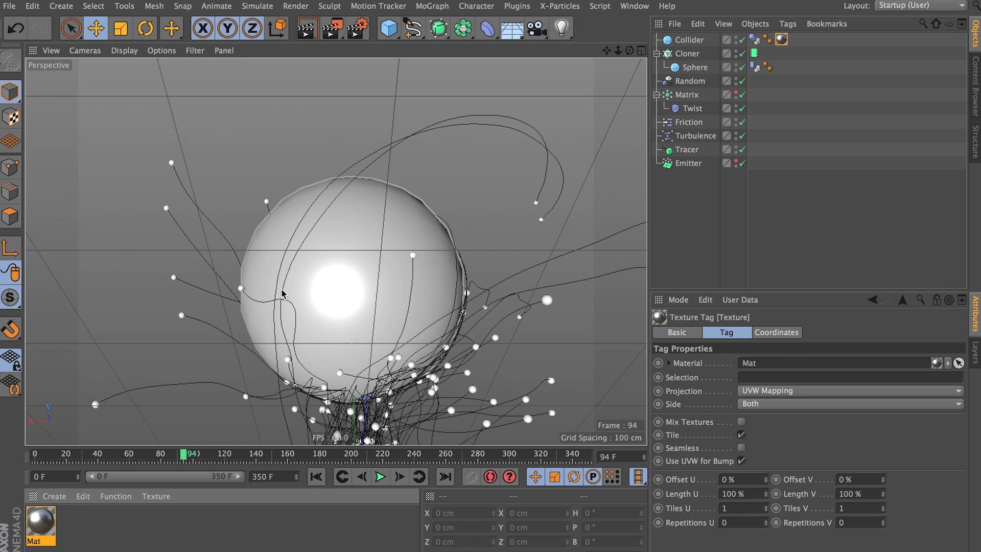
double_click(41, 520)
left_click(233, 176)
double_click(234, 177)
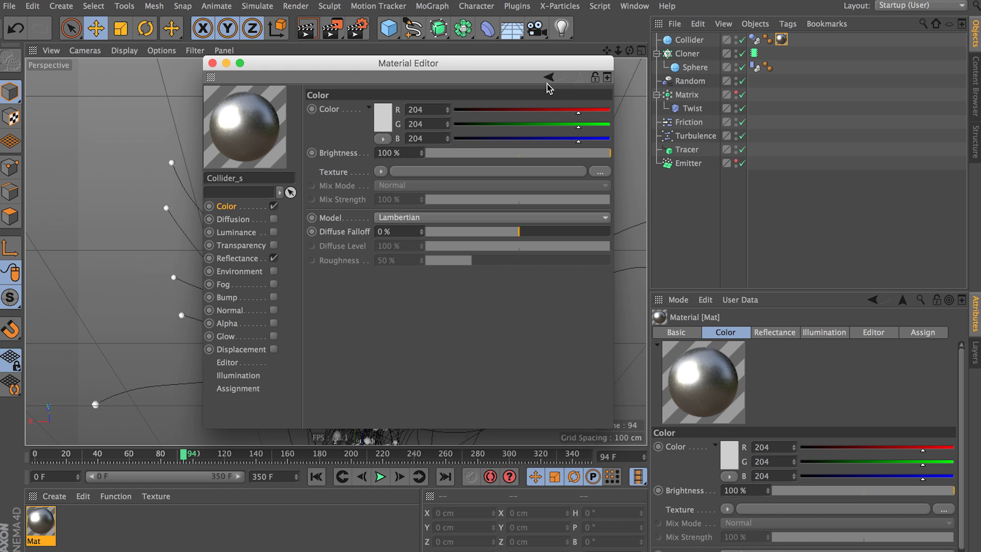
type("Collider_sphere")
key("Return")
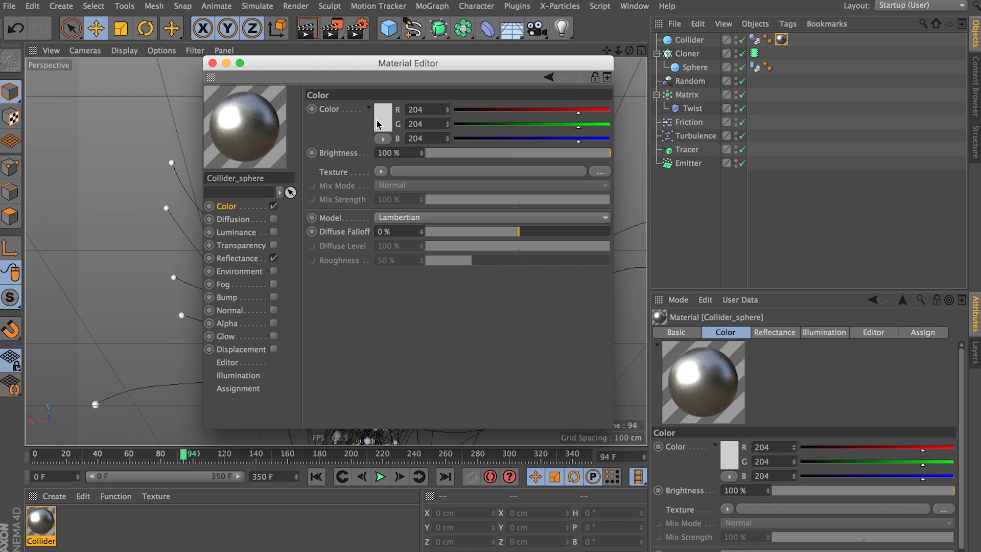
left_click(212, 62)
Create a new material and enable its Alpha channel with a Fresnel shader as the texture.
left_click_drag(284, 195, 286, 276, "alt")
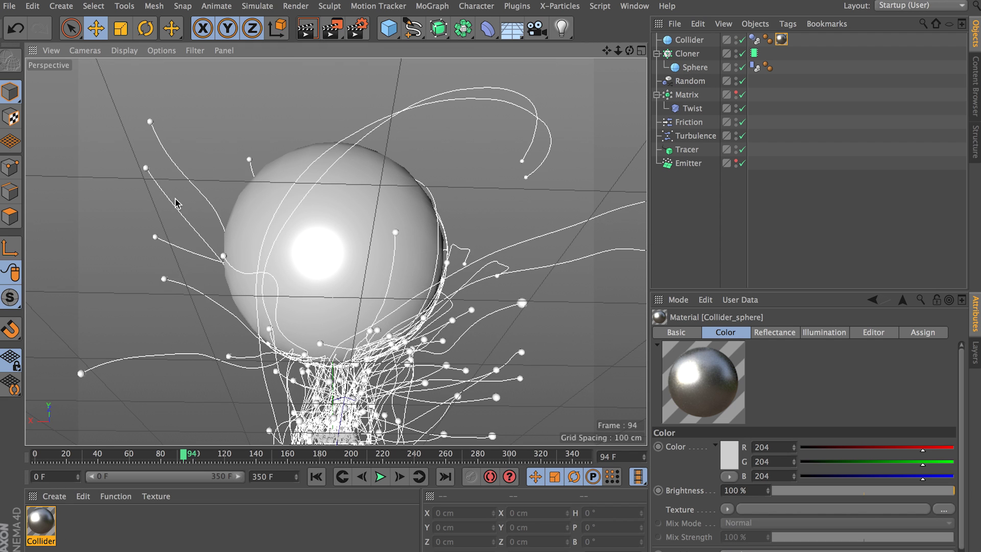
left_click(59, 498)
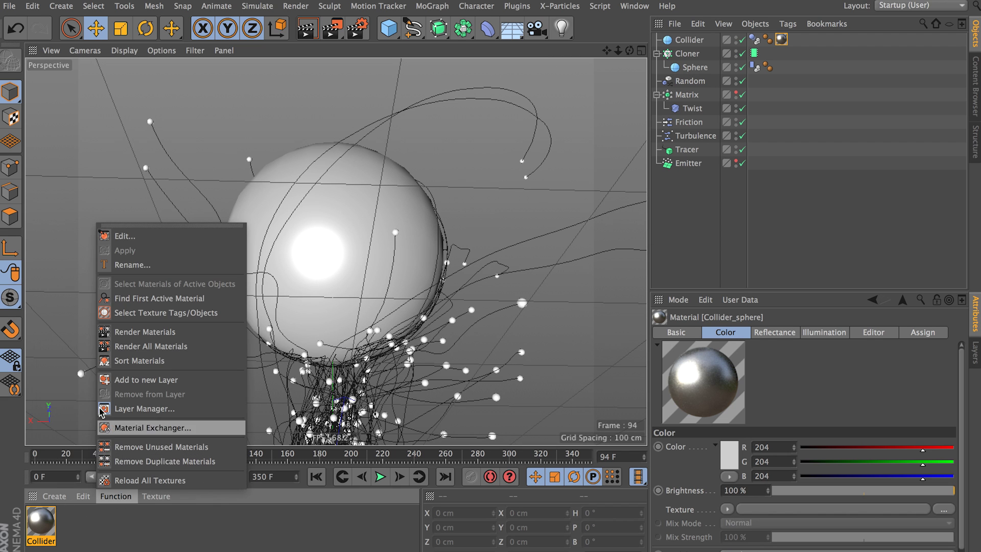
left_click(76, 360)
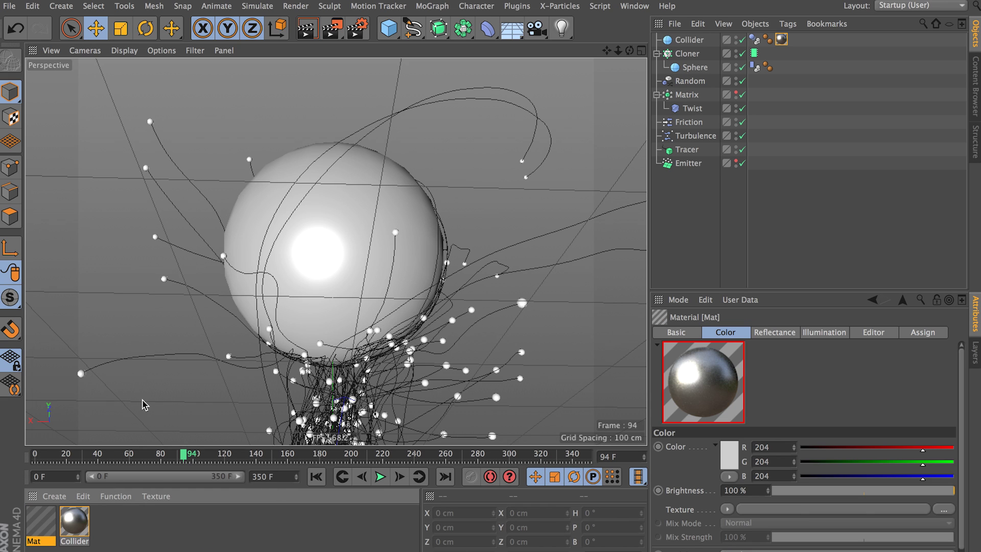
double_click(42, 524)
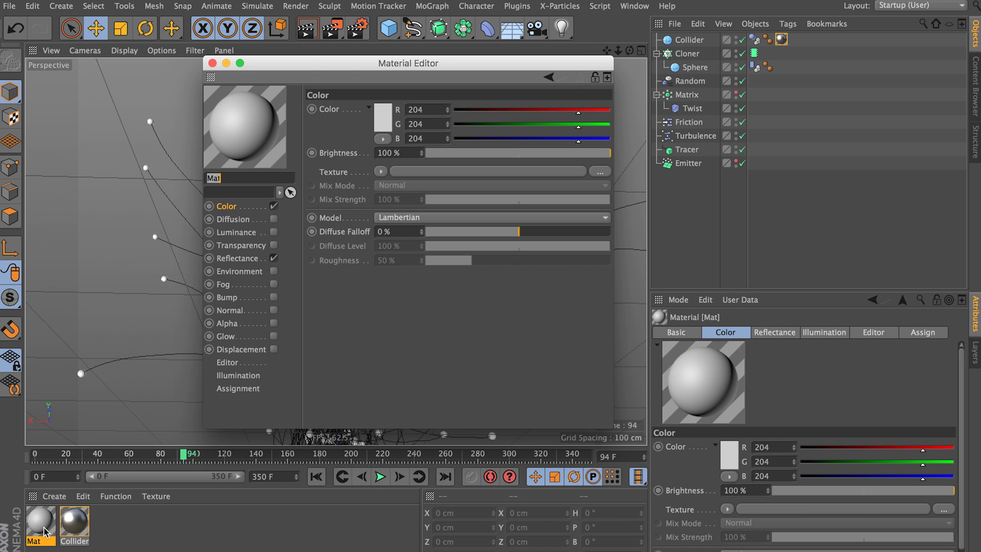
left_click(244, 327)
left_click(273, 323)
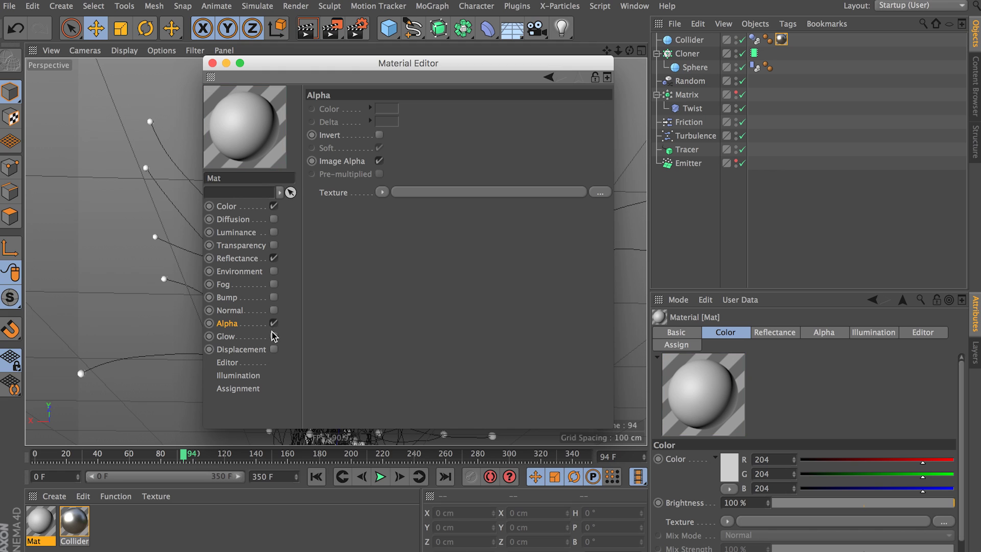
left_click(384, 194)
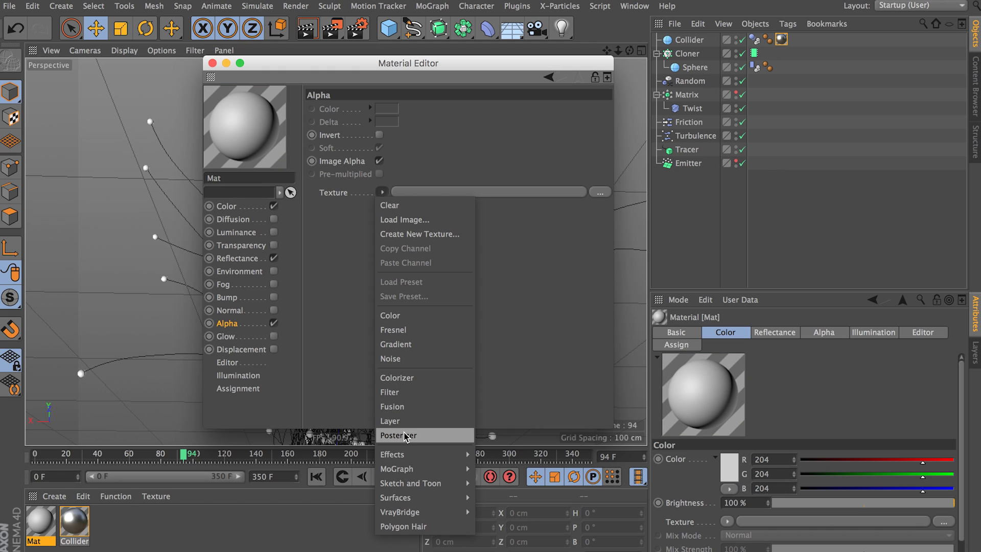
left_click(396, 330)
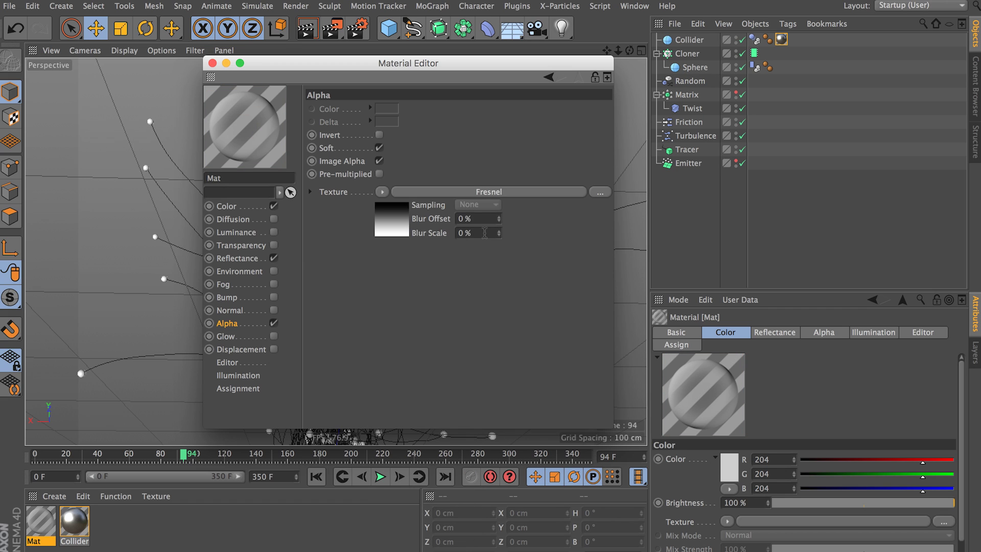
Invert the knots of the Fresnel gradient in the new material's Alpha channel.
left_click(429, 194)
right_click(422, 246)
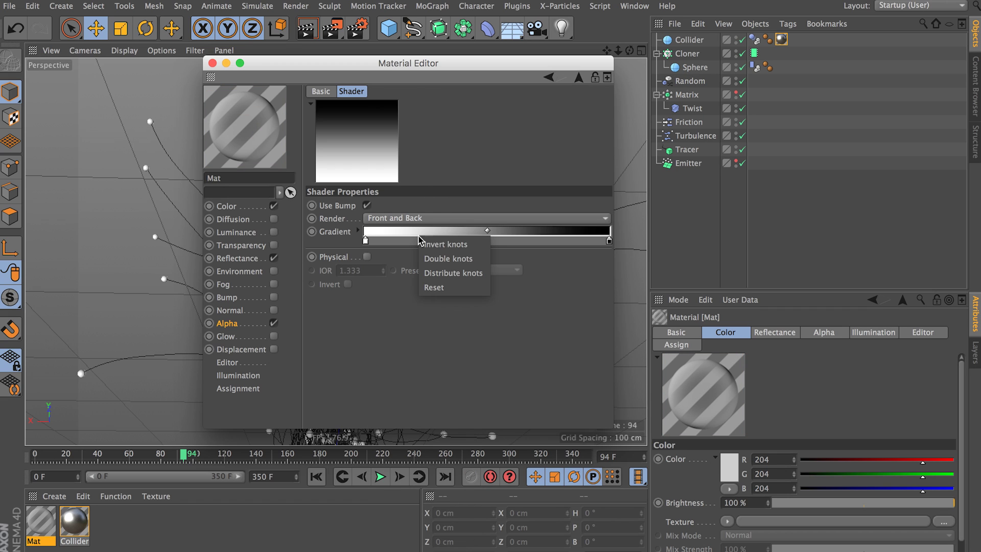
left_click(430, 246)
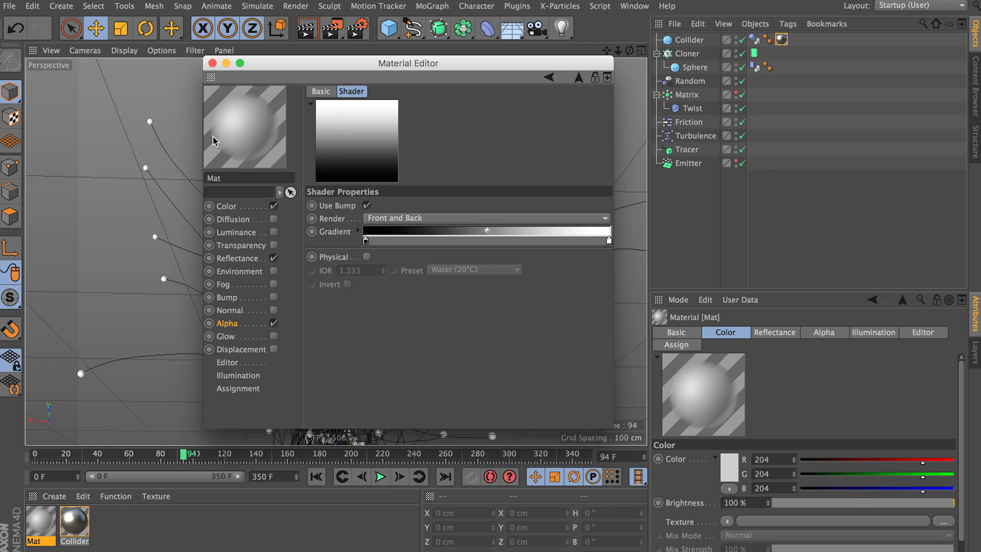
left_click(212, 62)
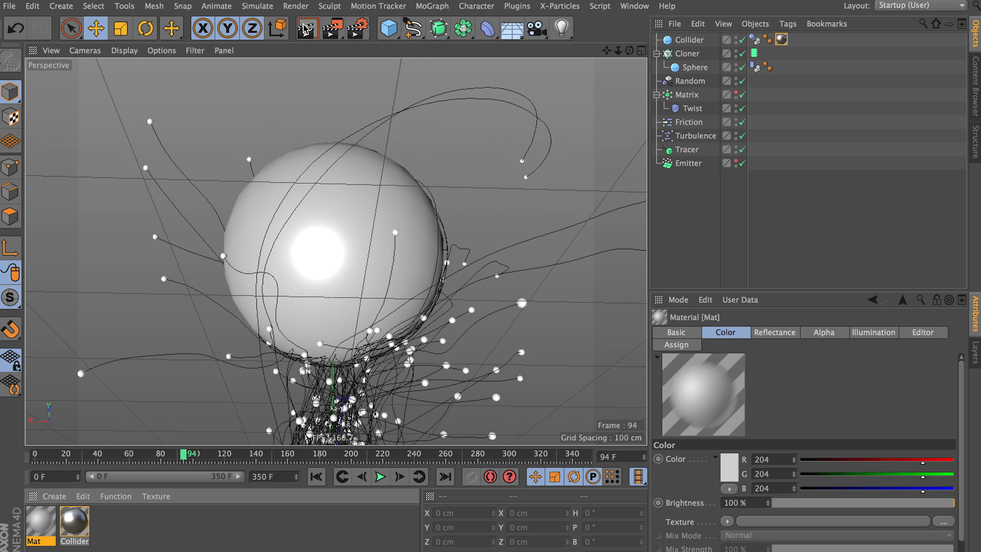
Assign the Fresnel alpha material to the Sphere inside the Cloner and render the perspective view.
left_click_drag(41, 526, 704, 74)
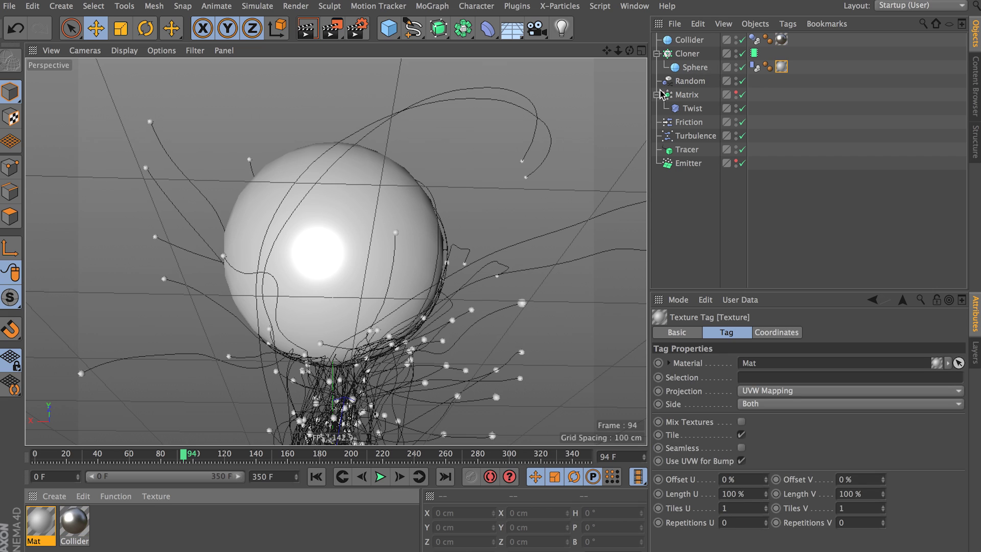
left_click(306, 28)
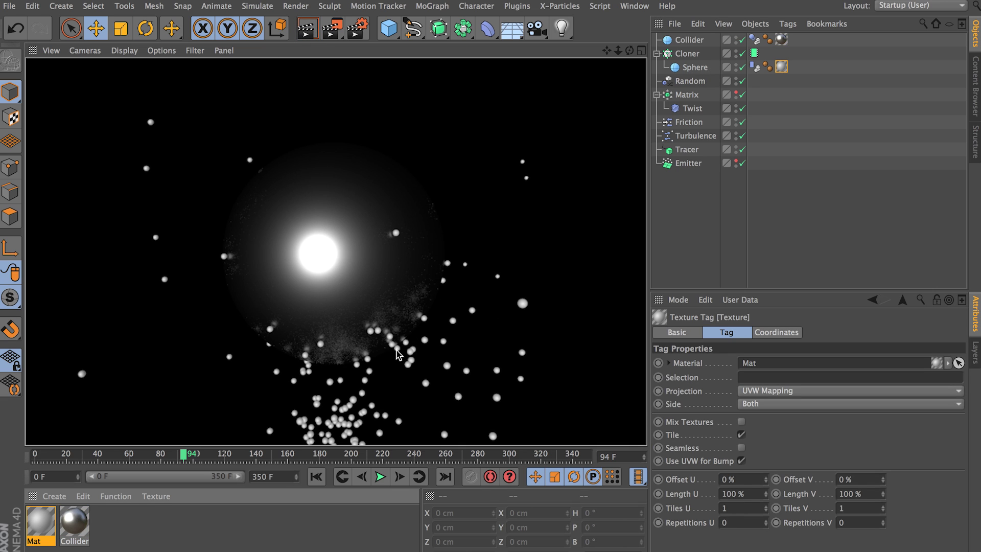
Shift the midpoint of the material's Fresnel alpha gradient towards the white end and test render the view.
double_click(39, 528)
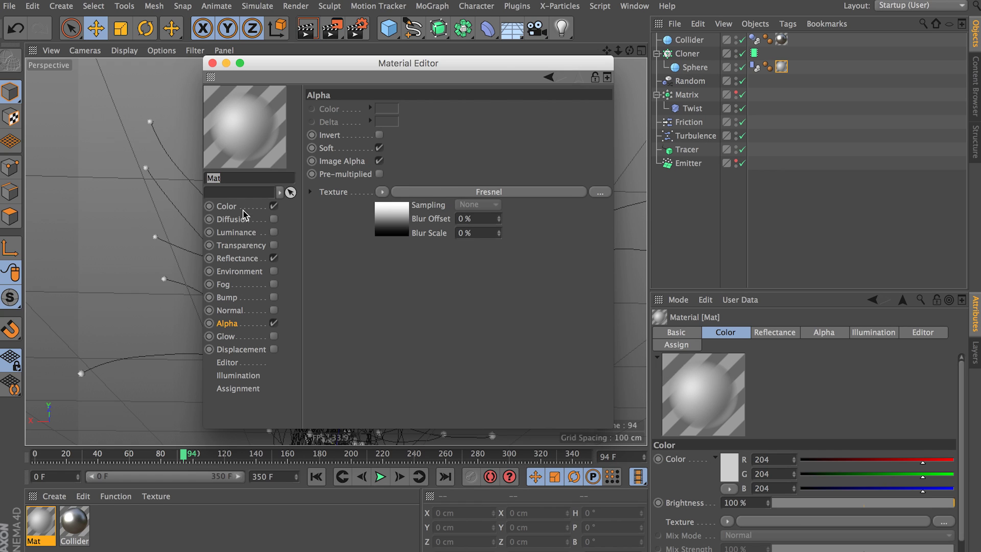
left_click(447, 196)
left_click_drag(491, 231, 557, 234)
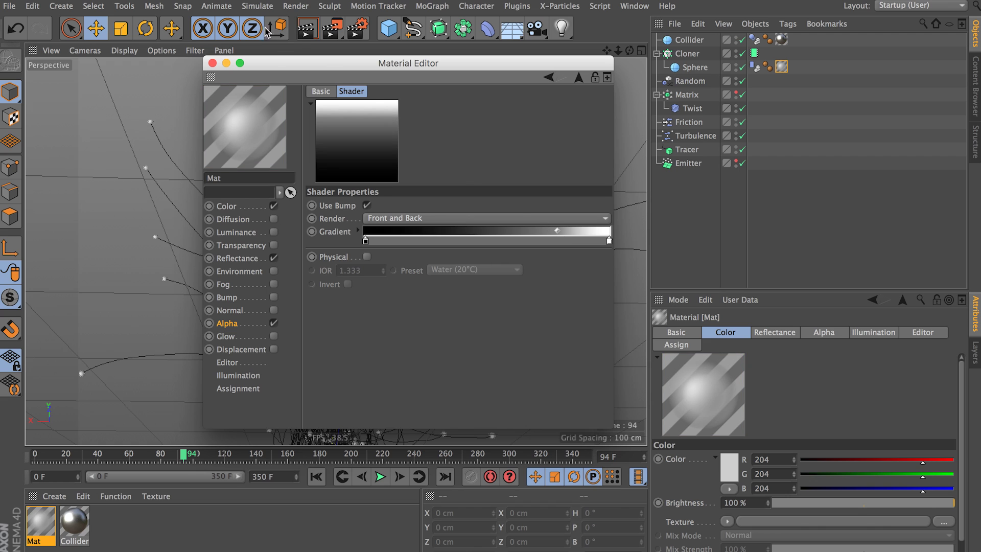
left_click_drag(323, 65, 758, 44)
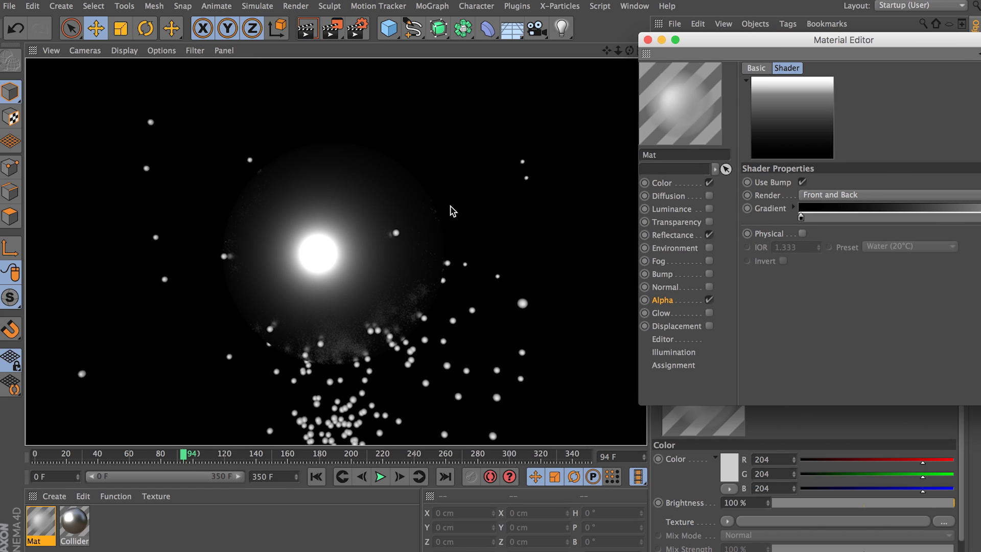
left_click_drag(731, 41, 616, 54)
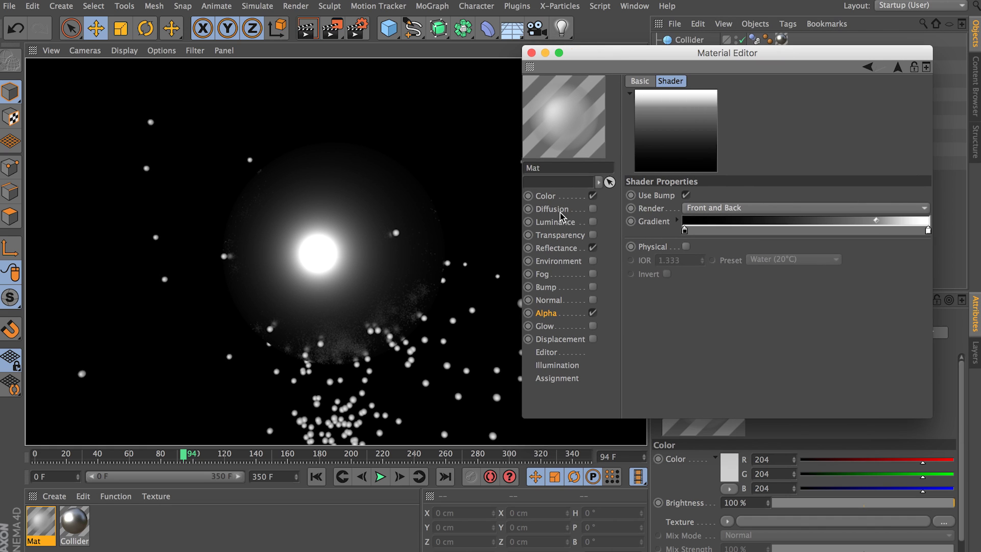
Enable the material's Luminance channel with a red color of RGB 207, 62, 29 and render the view.
left_click(592, 222)
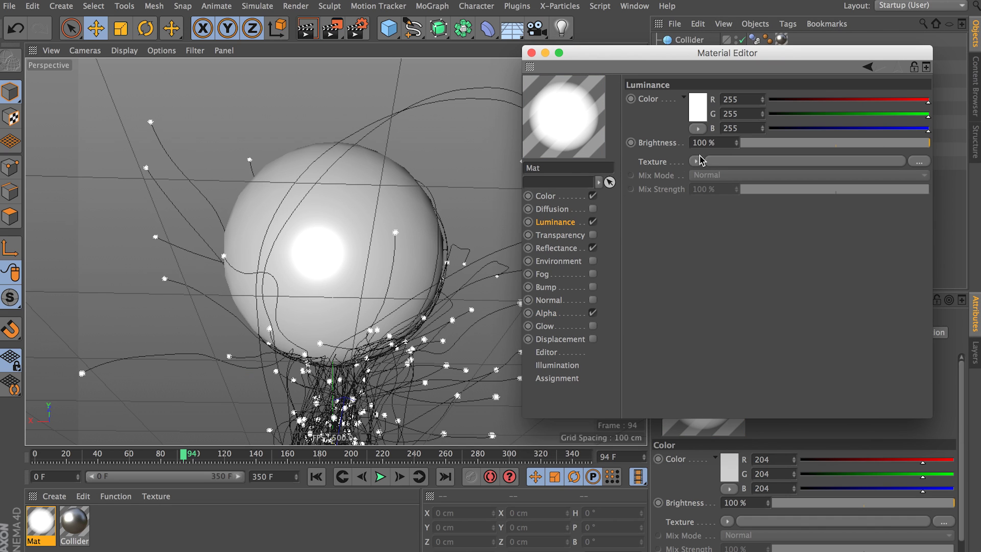
left_click(692, 109)
left_click_drag(690, 84, 667, 61)
left_click(715, 161)
left_click(307, 30)
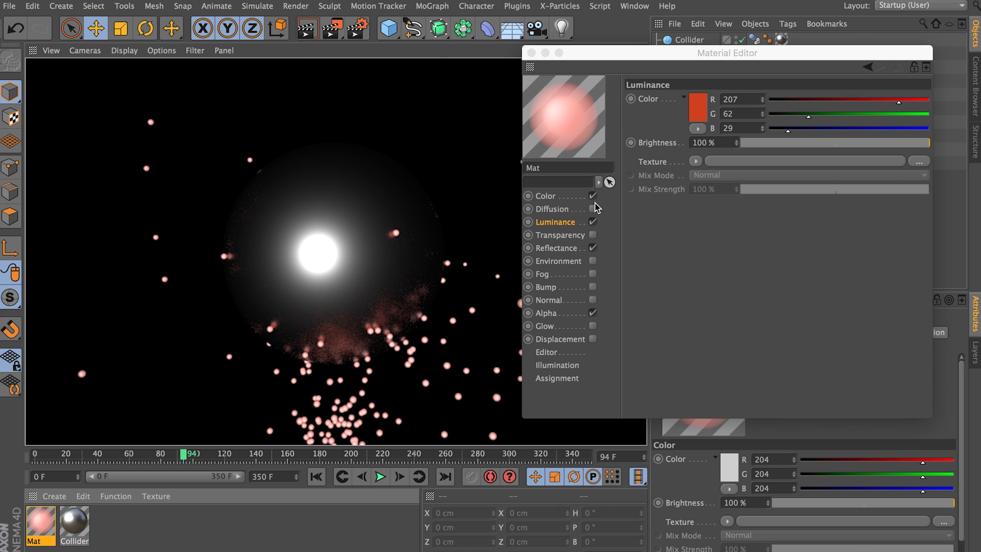
Set the luminance color to a more saturated red, RGB 215, 49, 11, and render the view again.
left_click(704, 114)
left_click_drag(703, 113, 705, 96)
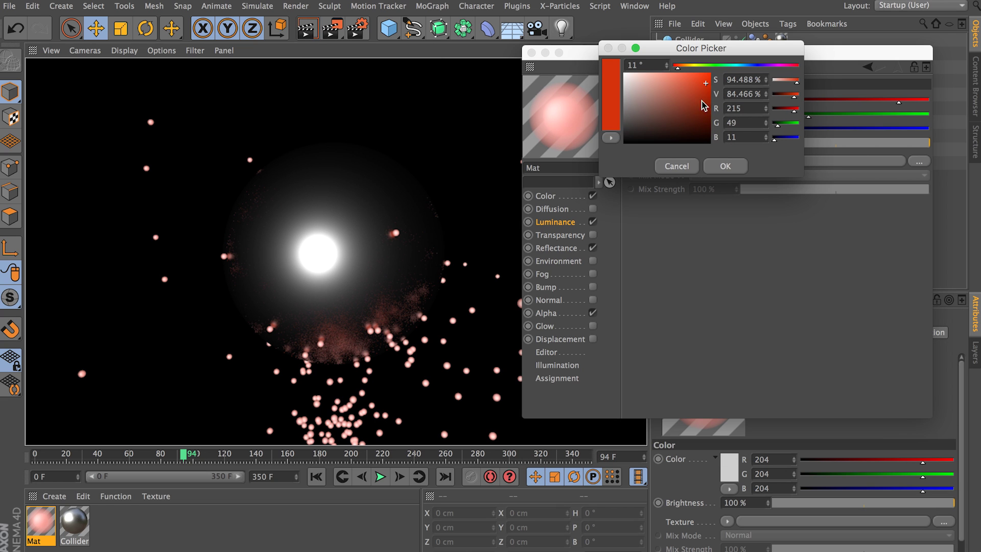
left_click(721, 166)
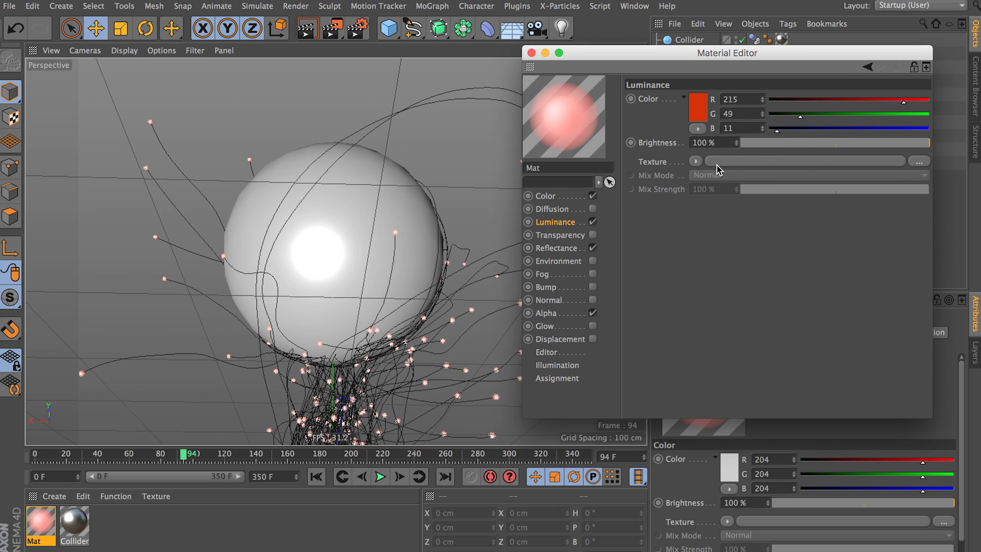
left_click(313, 27)
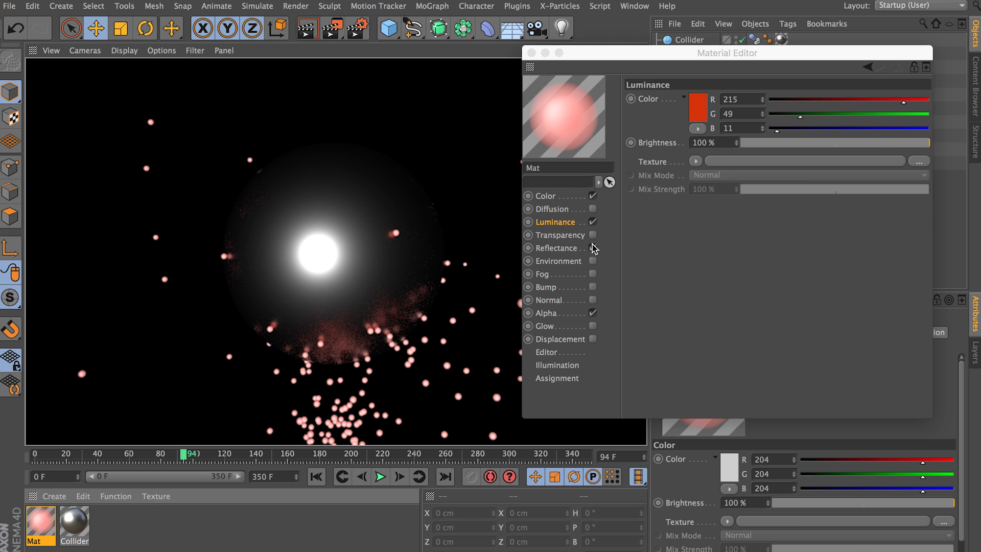
Disable the red material's Color and Reflectance channels, leaving Luminance and Alpha enabled, and test render the view.
left_click(593, 196)
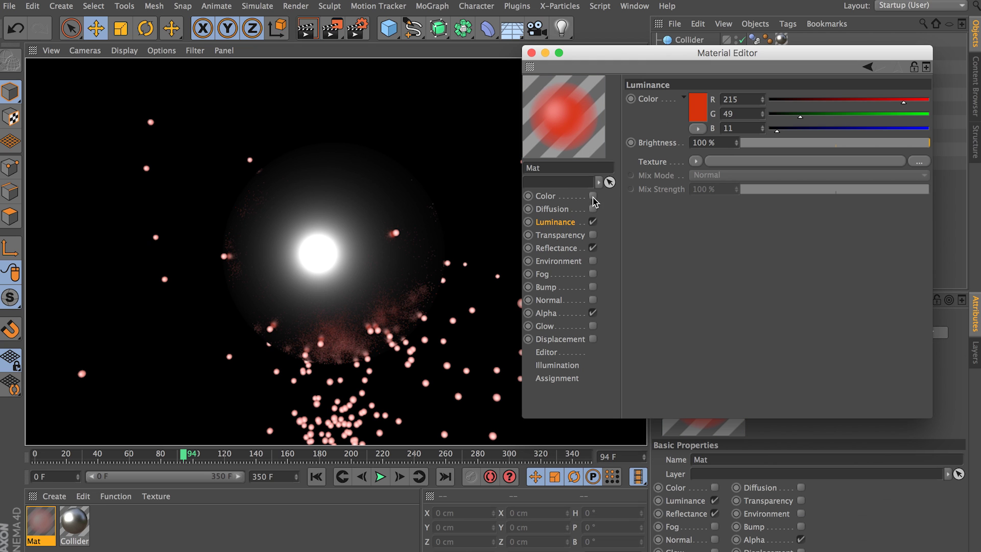
left_click(316, 34)
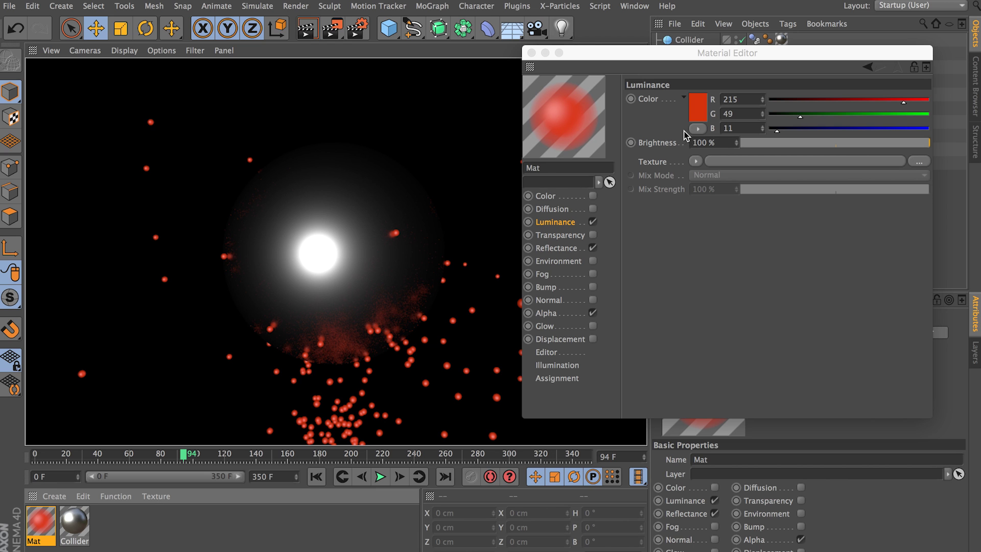
left_click(593, 248)
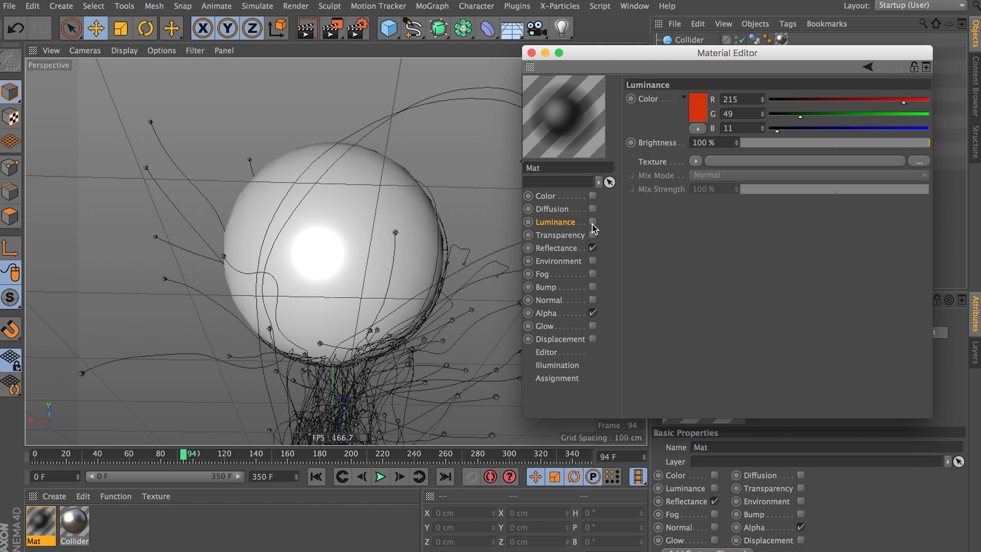
left_click(306, 30)
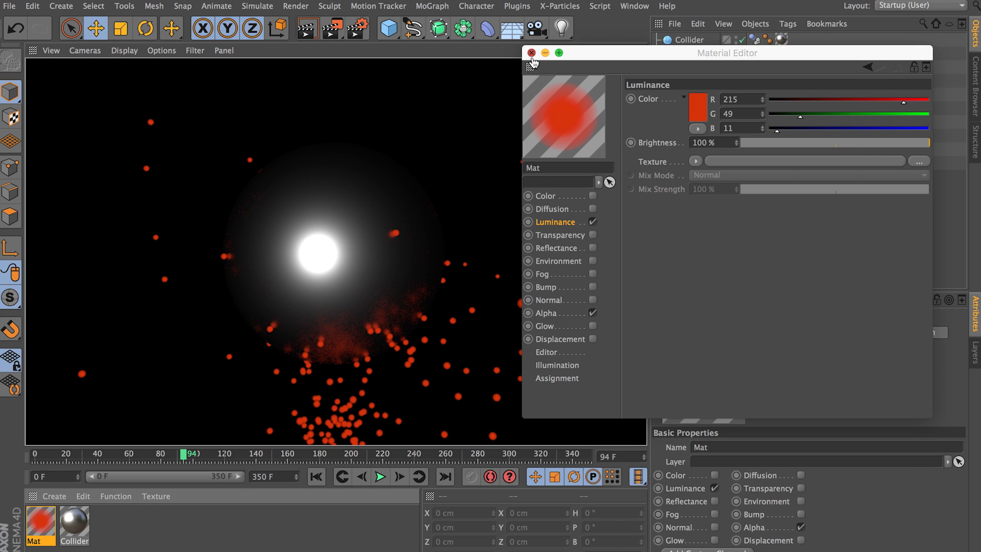
left_click(532, 54)
Select the Tracer object and show its spline type and intermediate point settings.
middle_click_drag(455, 278, 447, 239, "alt")
left_click_drag(434, 249, 433, 276, "alt")
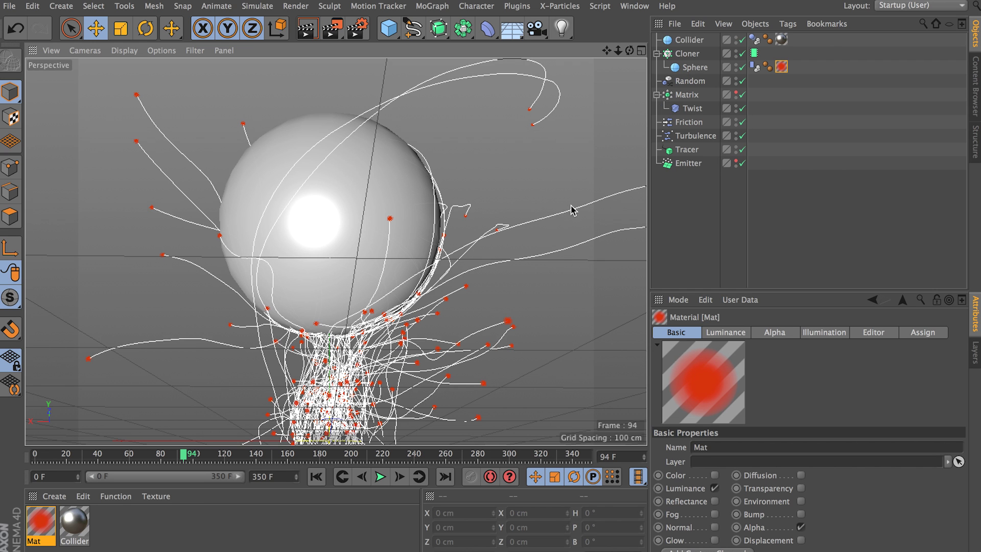
left_click(688, 150)
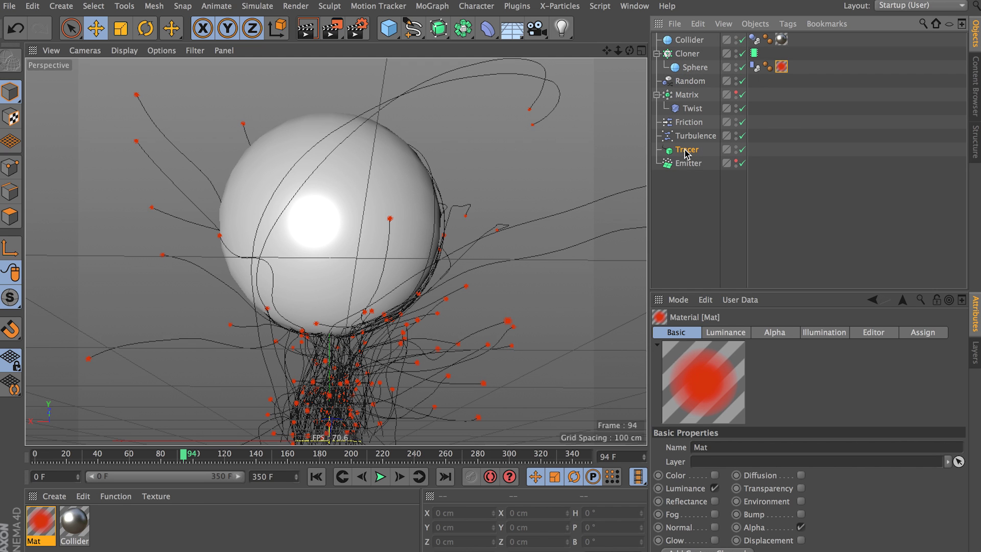
scroll(736, 507, "down", 1)
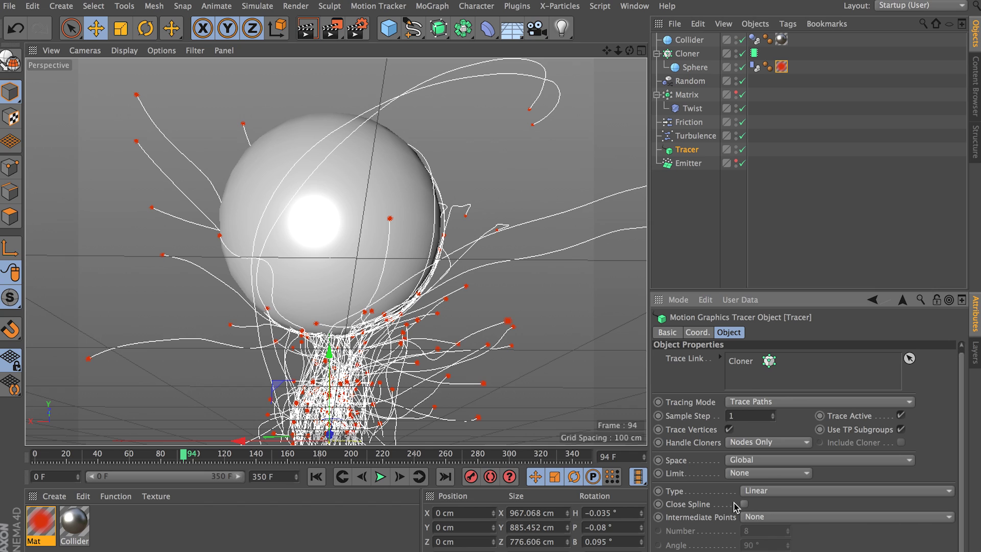
Set the Tracer's spline type to Cubic and its intermediate points to Adaptive.
left_click(766, 492)
left_click(777, 520)
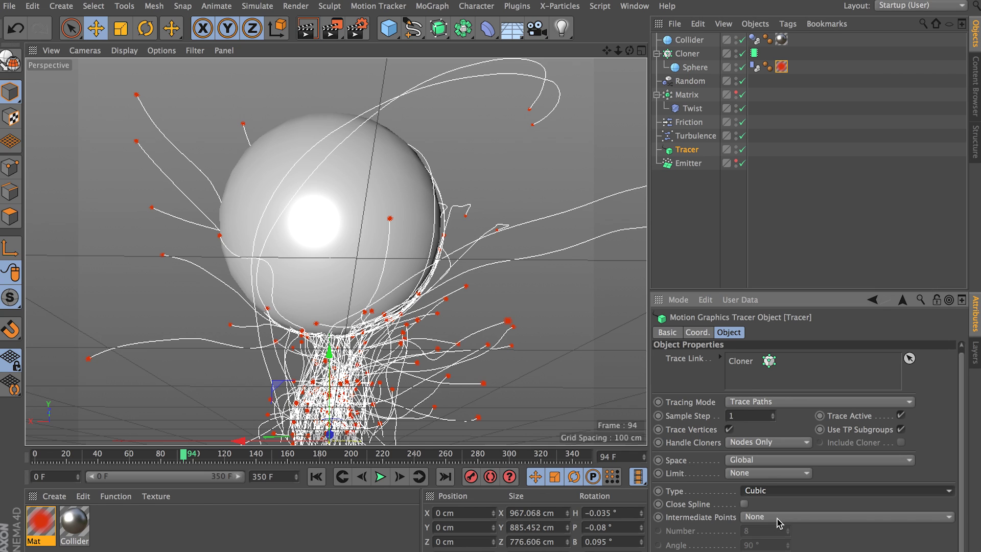
left_click(764, 518)
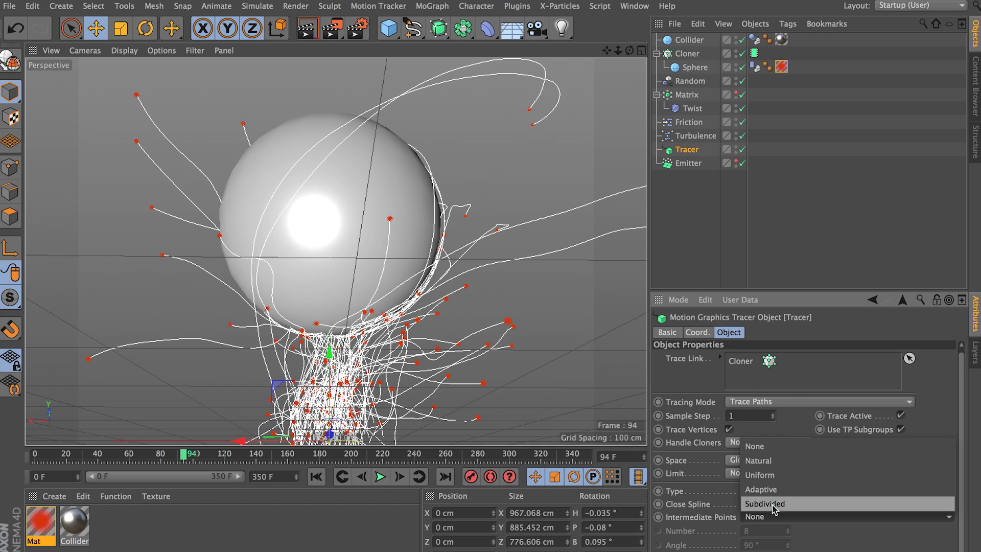
left_click(772, 491)
left_click(770, 543)
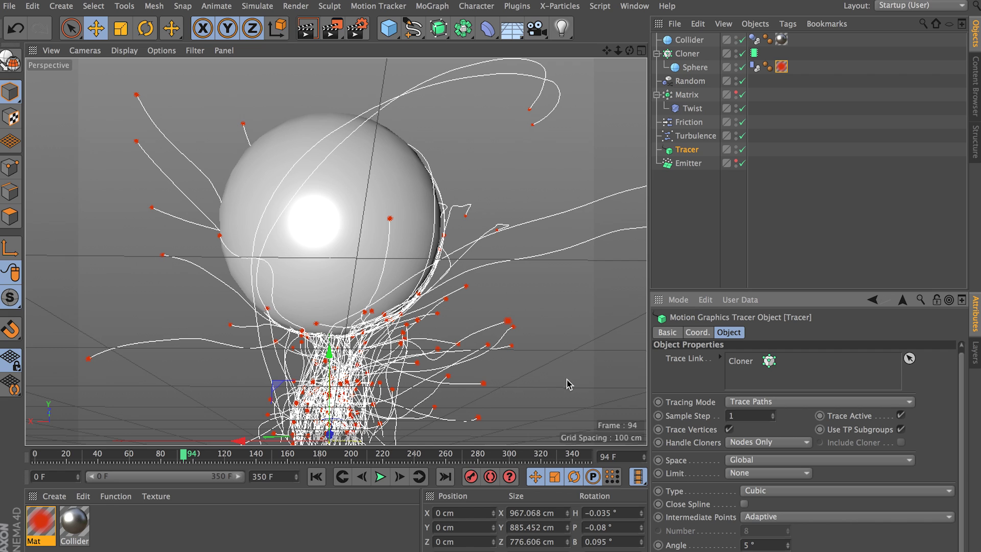
Replay the simulation from frame 0 and stop it at frame 70.
left_click(316, 476)
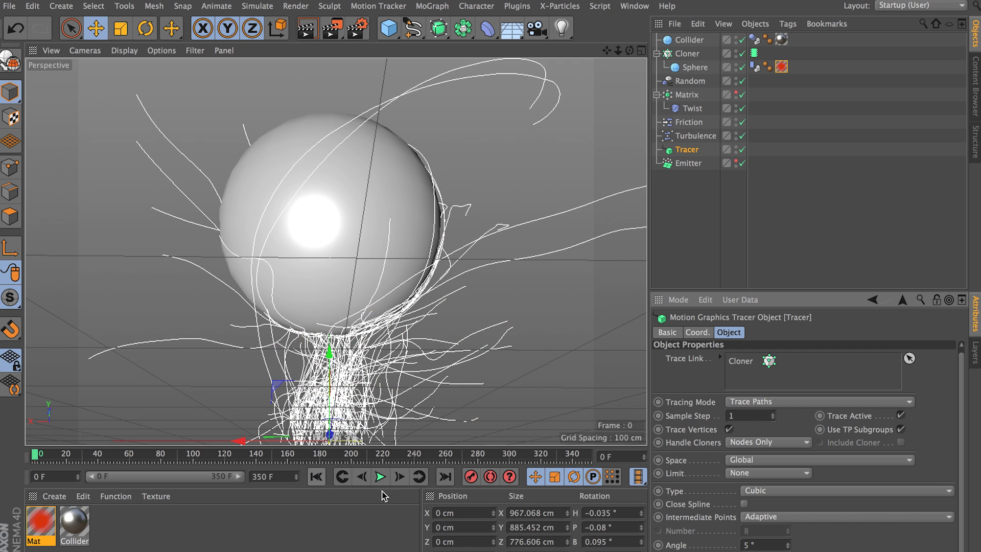
left_click(380, 476)
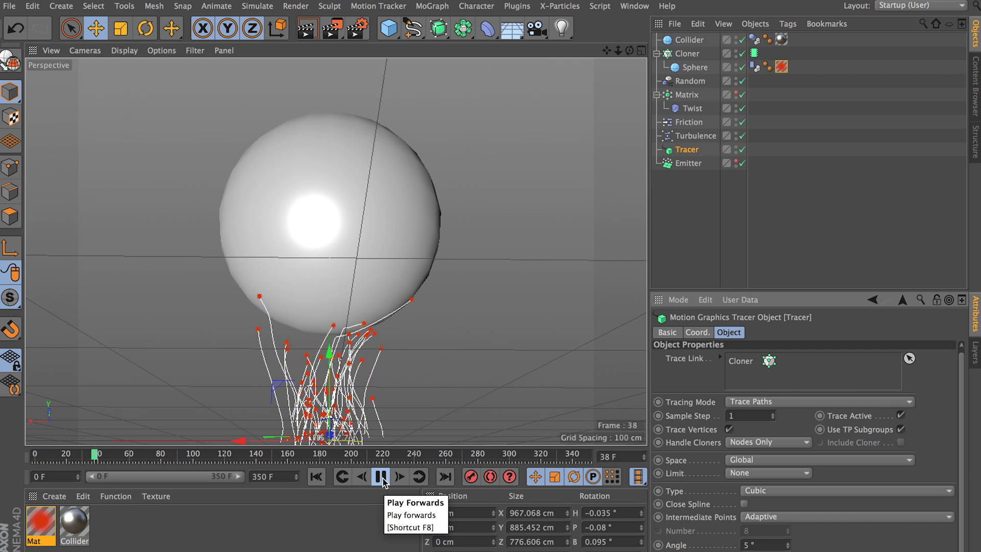
left_click(382, 478)
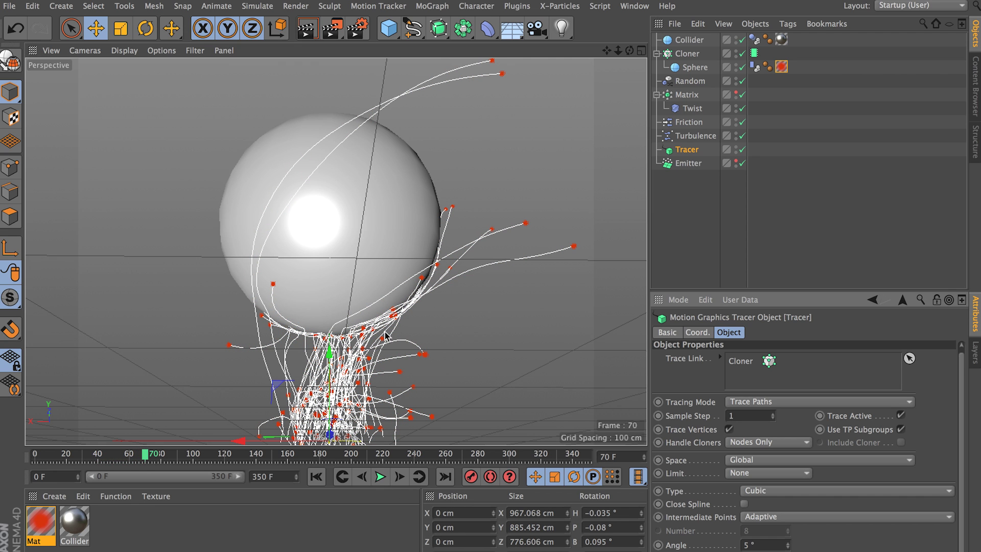
Create a hair material, apply it to the Tracer, and render the perspective view.
left_click(55, 496)
mouse_move(108, 386)
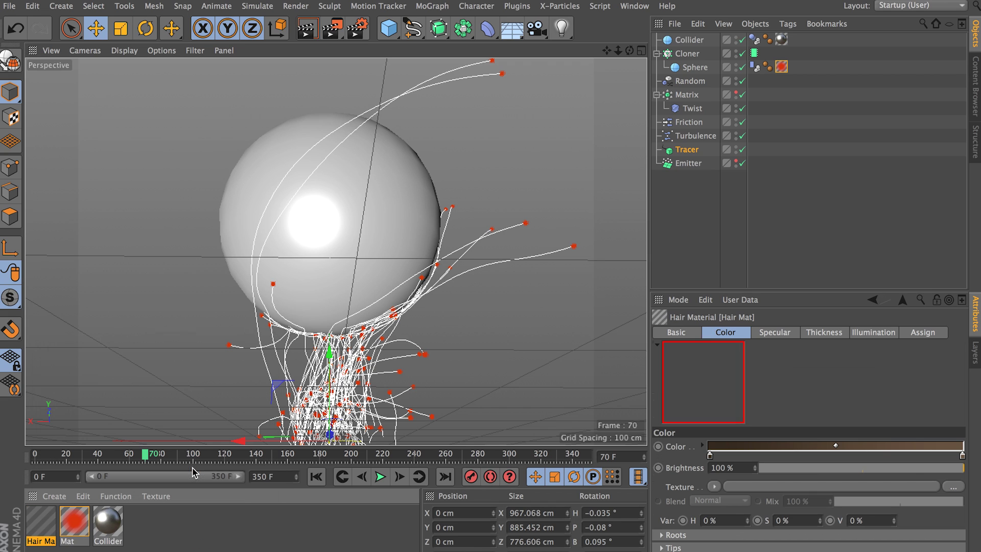
left_click(195, 471)
left_click_drag(40, 522, 705, 150)
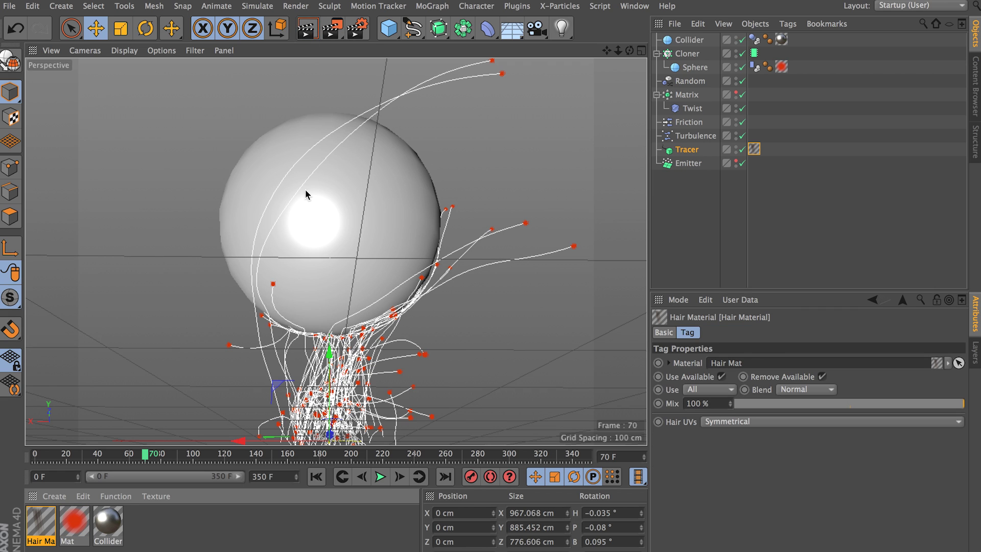
key("ctrl+r")
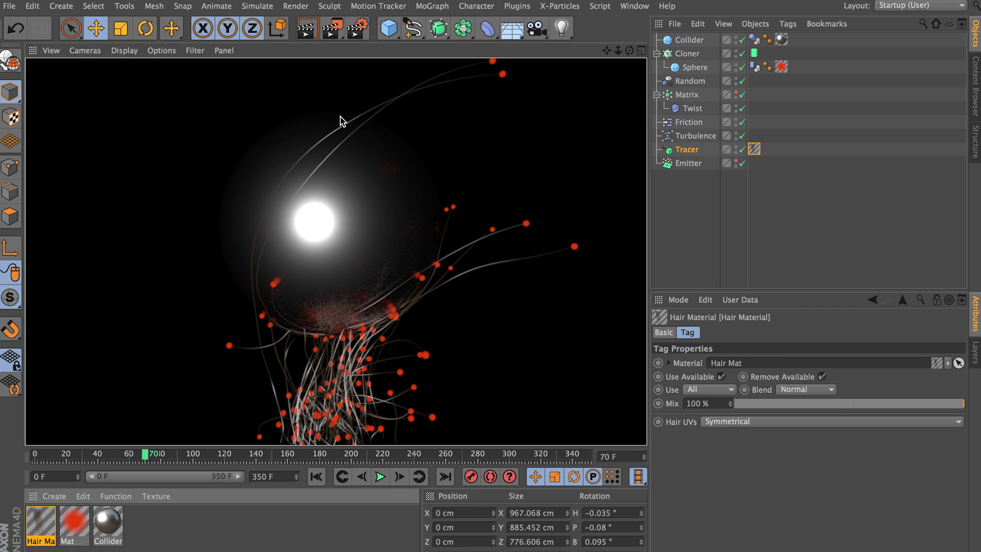
Disable Specular in the hair material and set the root end of its colour gradient to bright orange.
double_click(34, 526)
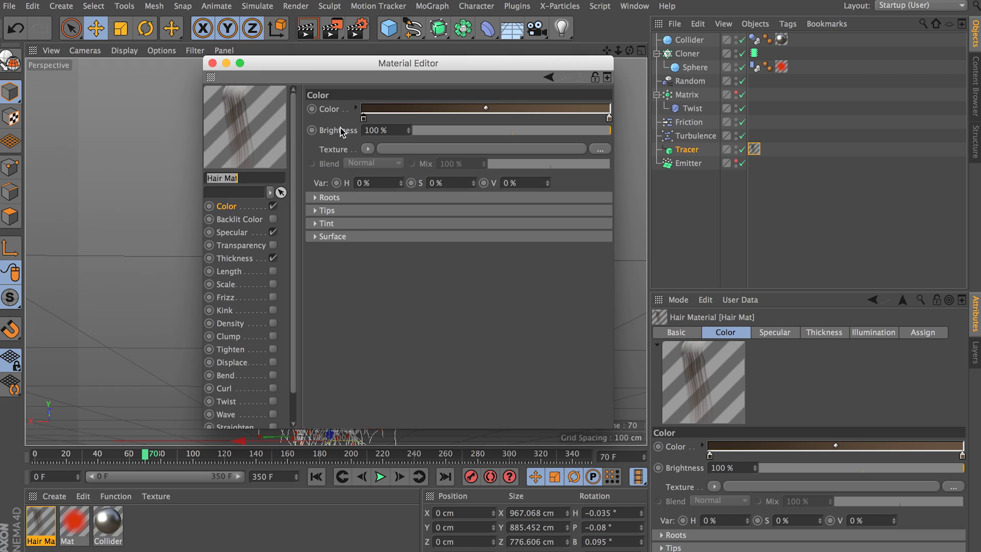
left_click(273, 232)
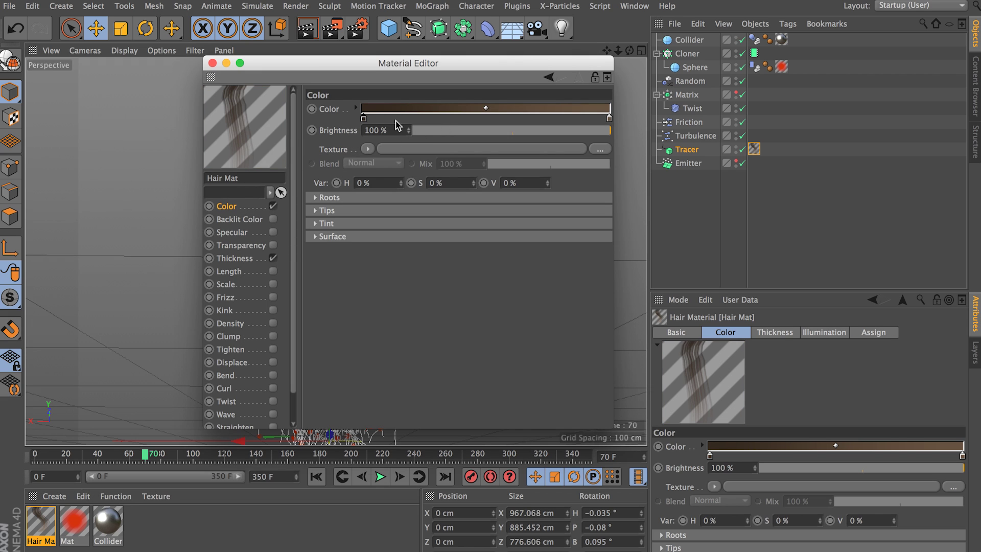
double_click(365, 119)
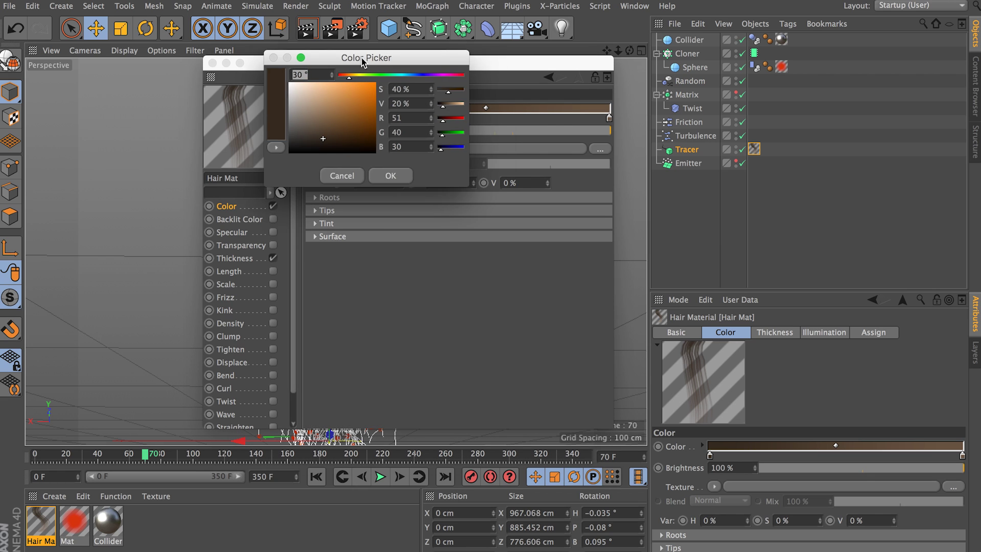
left_click_drag(360, 57, 622, 189)
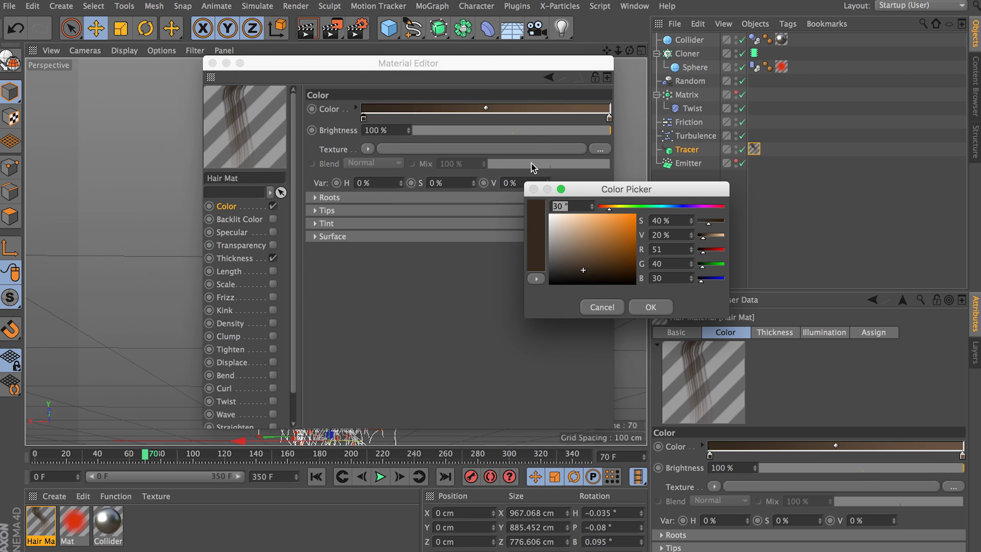
left_click(604, 206)
left_click_drag(605, 207, 666, 210)
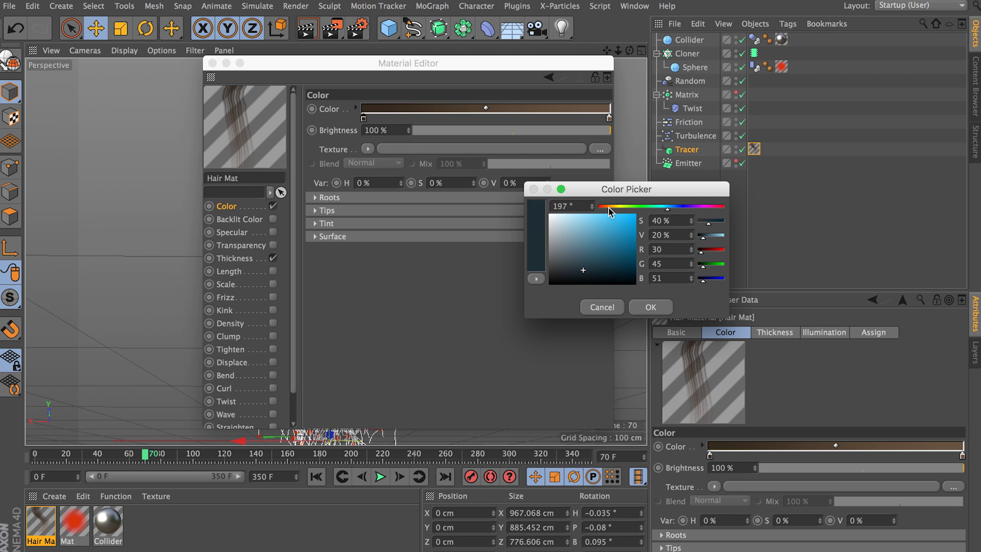
left_click(611, 208)
left_click(618, 233)
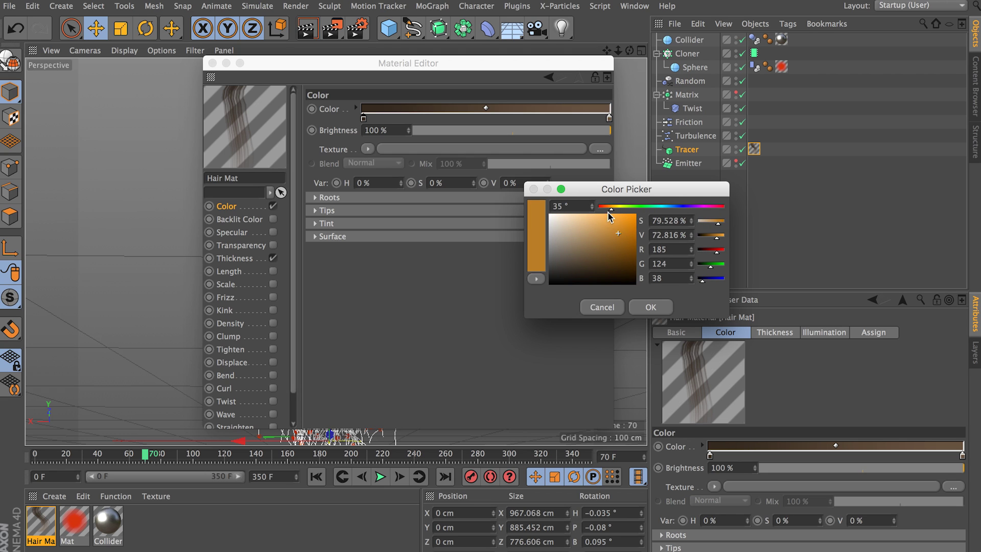
left_click_drag(608, 208, 606, 208)
left_click(622, 220)
left_click(637, 308)
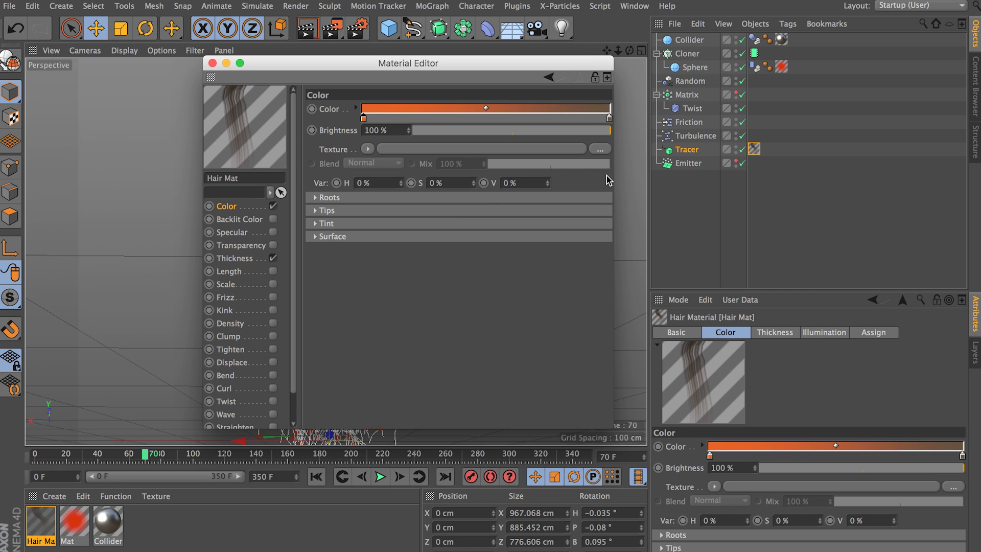
Set the tip end of the hair material's colour gradient to a saturated red.
double_click(608, 119)
left_click(582, 75)
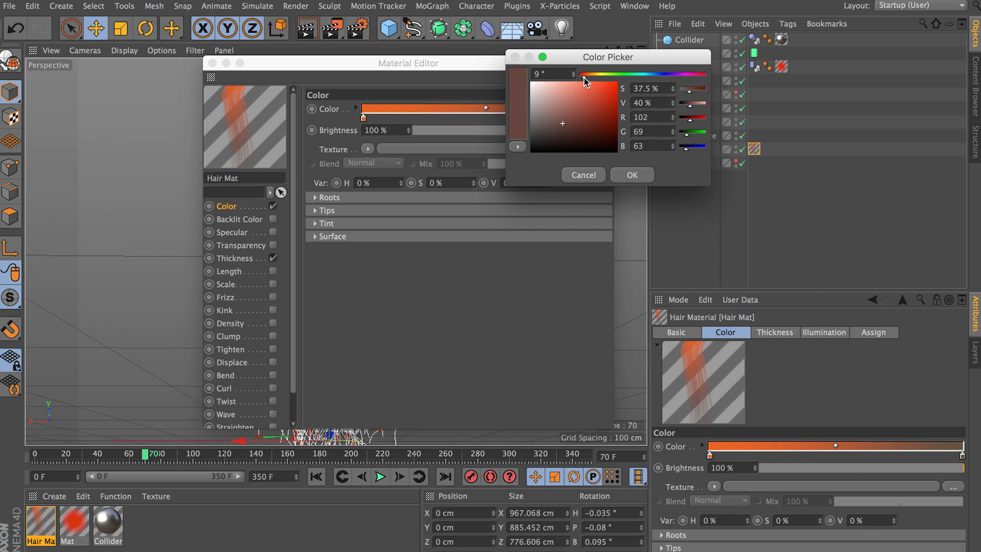
left_click_drag(612, 85, 607, 95)
left_click(631, 176)
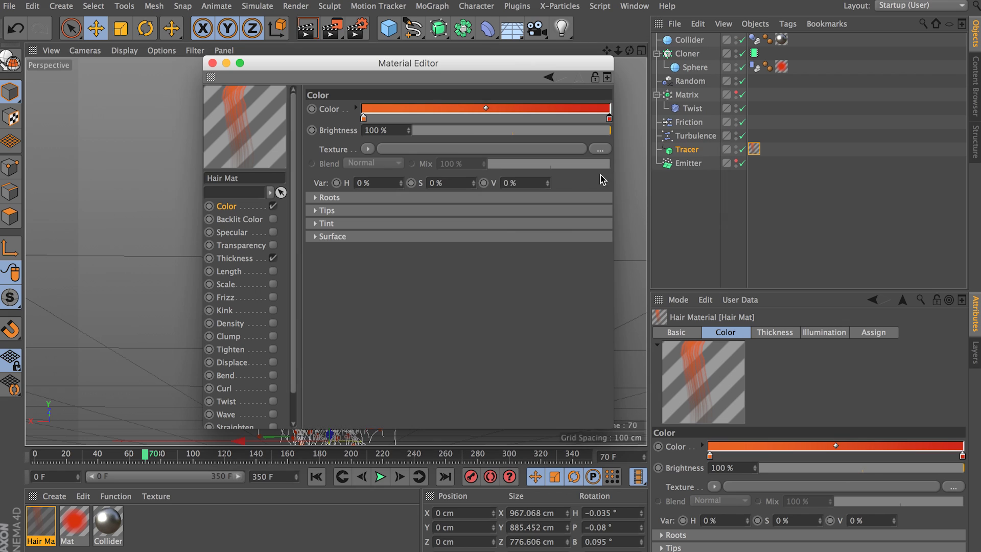
Set the hair material's root thickness to 4 cm.
left_click(241, 258)
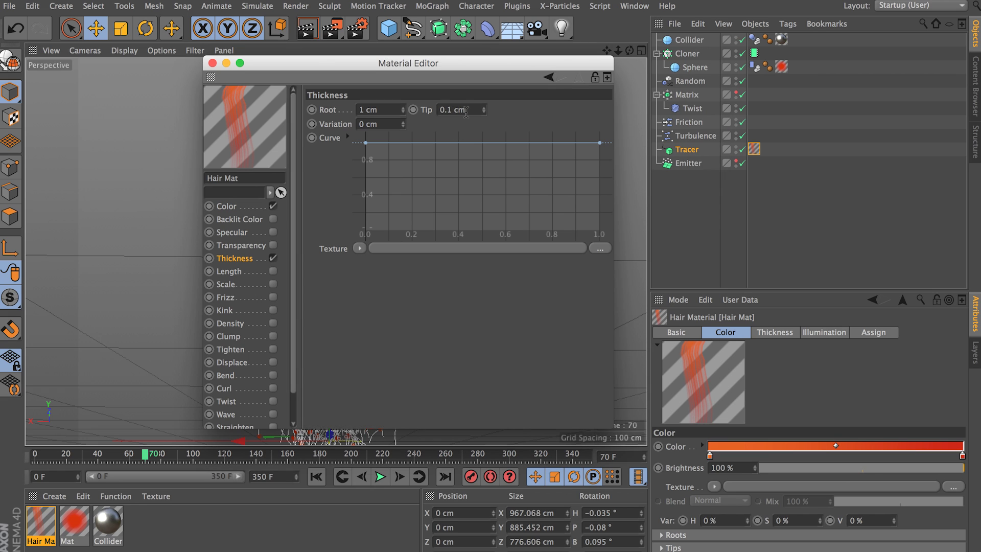
double_click(383, 109)
type("4")
key("Return")
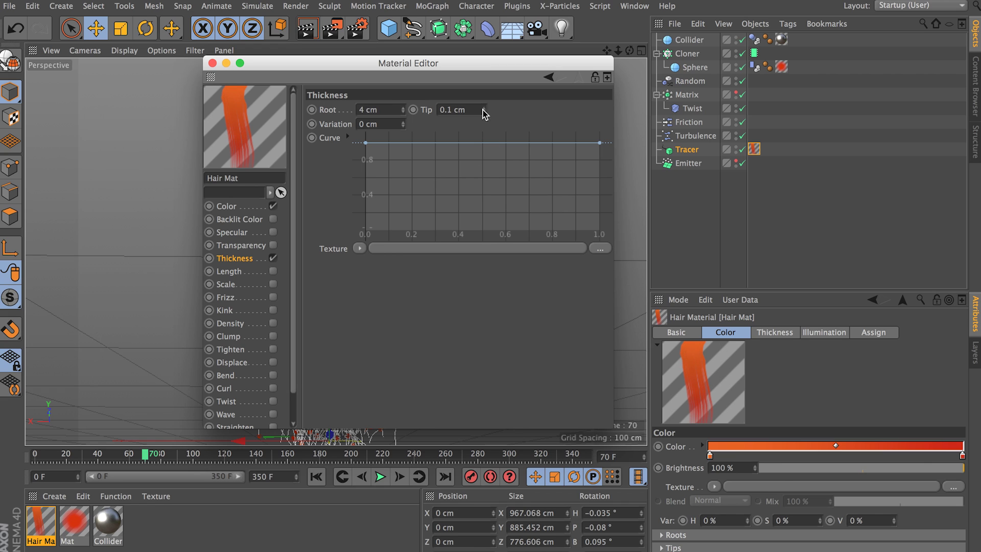
Shape the hair thickness curve into a hump with zero at both ends and an added peak at about 0.4 along its length.
left_click_drag(601, 144, 600, 231)
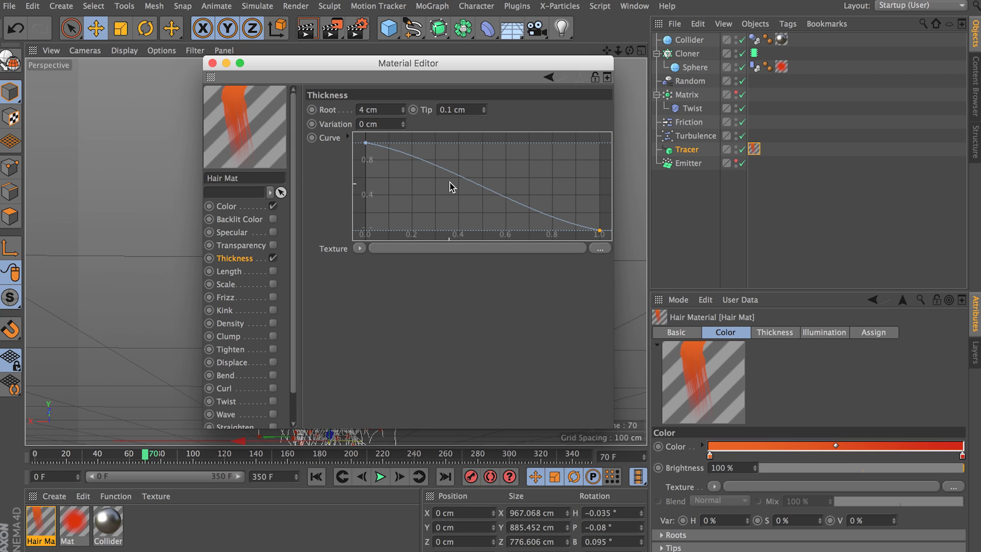
middle_click_drag(456, 176, 459, 177, "alt")
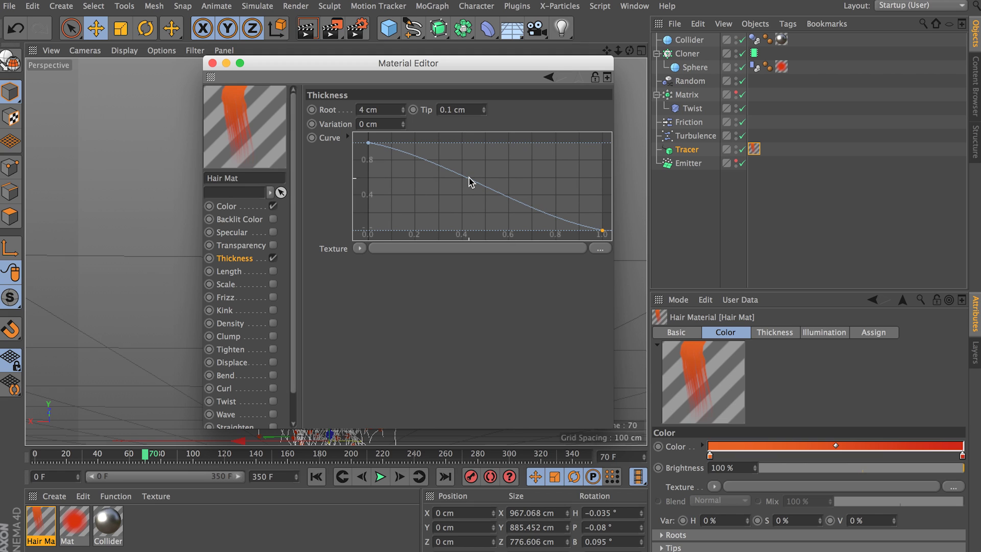
left_click_drag(469, 181, 477, 146, "ctrl")
left_click_drag(369, 143, 366, 229)
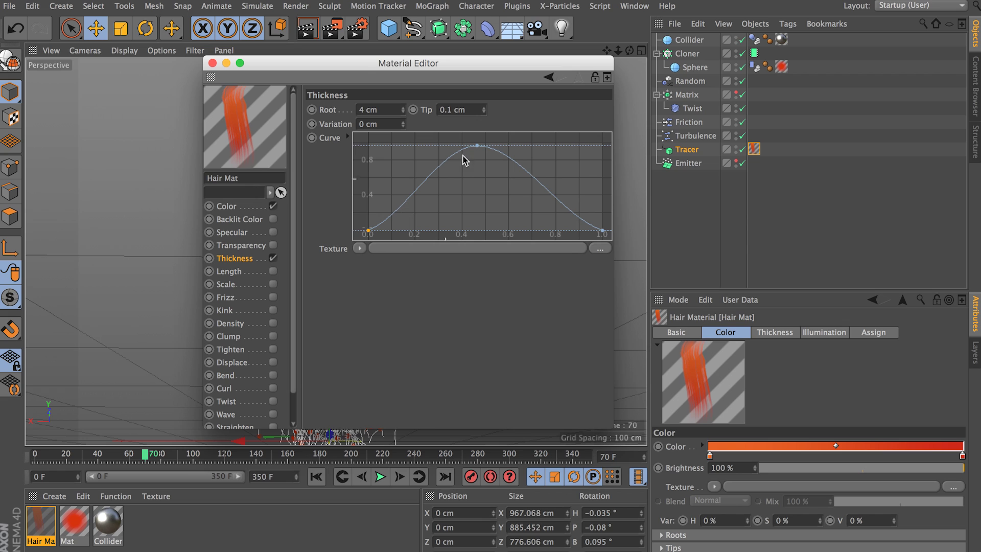
mouse_move(477, 148)
left_mouse_down()
mouse_move(414, 147)
mouse_move(462, 149)
left_mouse_up()
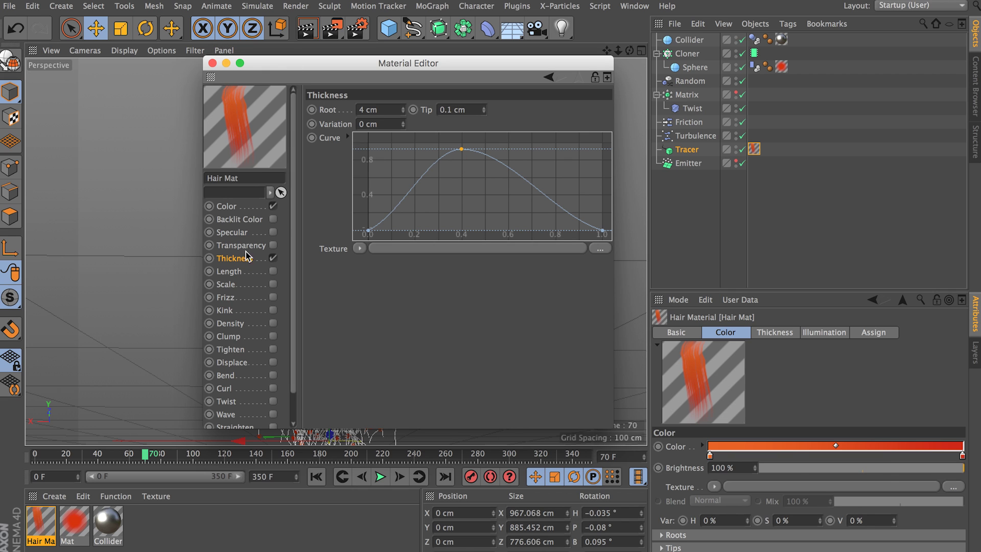
Enable Backlit Color in the hair material with the gradient copied from the Color channel, and render the perspective view.
left_click_drag(261, 72, 488, 38)
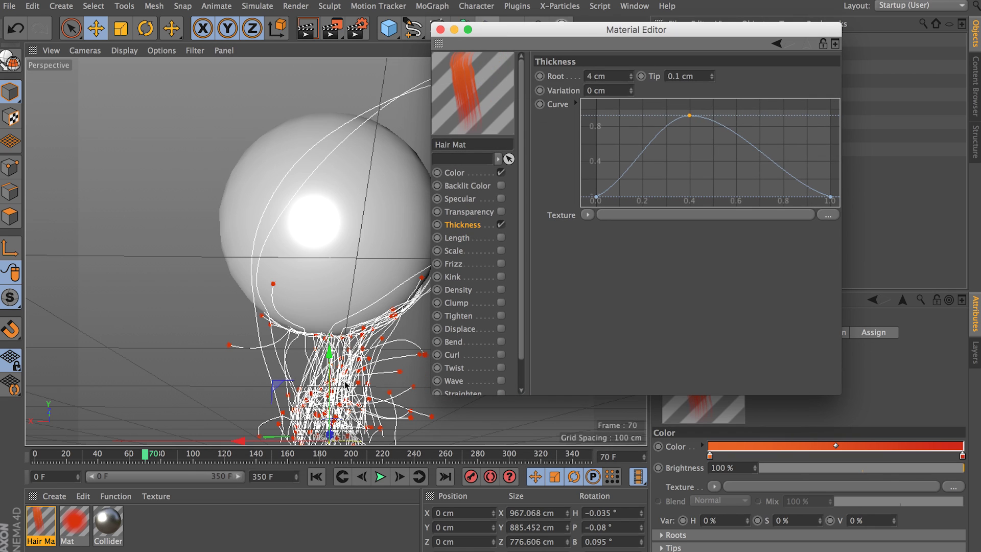
scroll(488, 280, "down", 3)
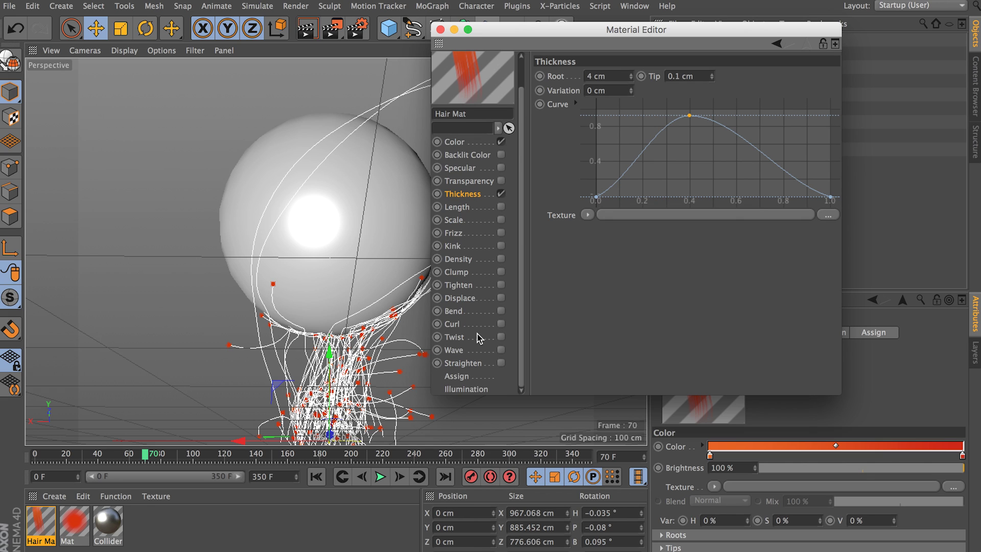
scroll(485, 305, "up", 3)
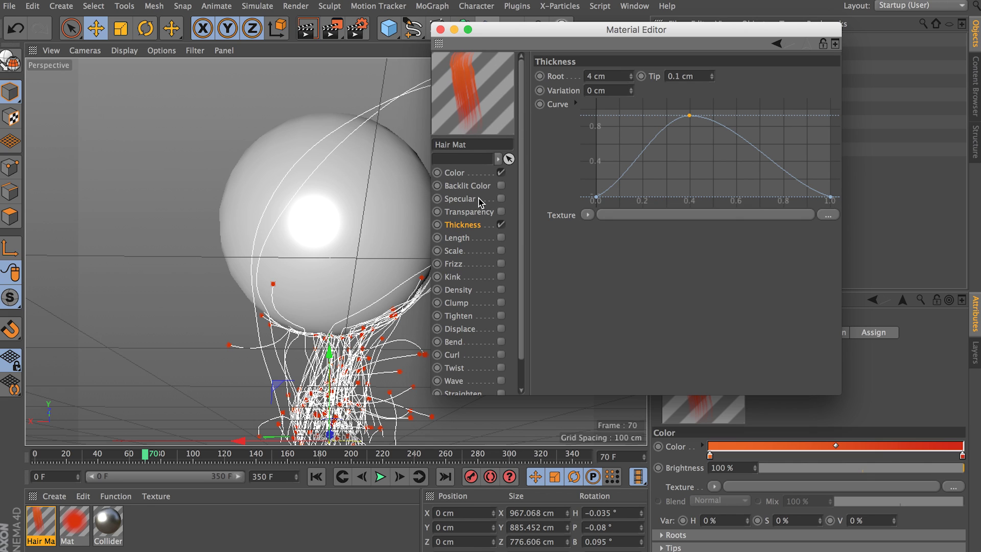
left_click(500, 186)
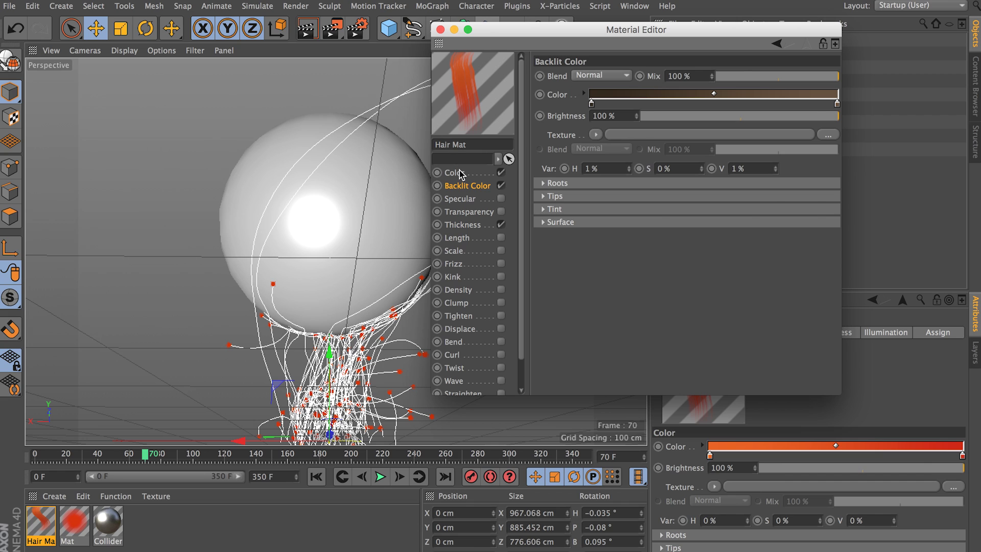
left_click(461, 172)
right_click(562, 76)
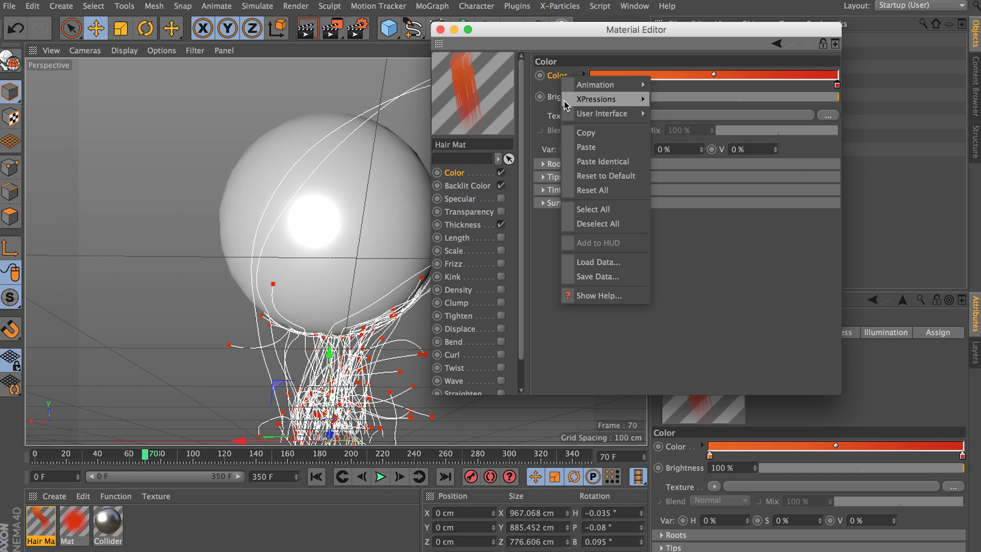
left_click(580, 133)
left_click(467, 186)
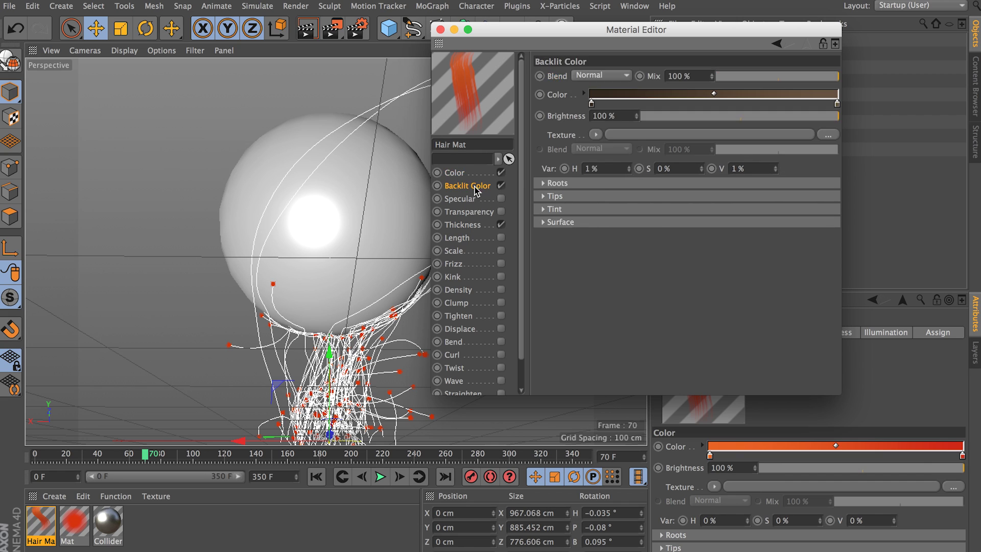
right_click(563, 97)
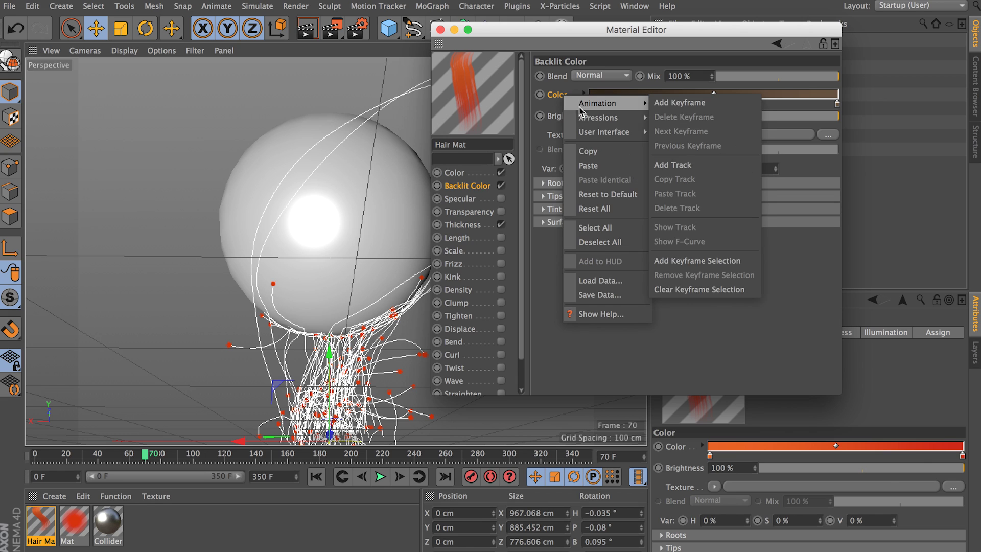
left_click(599, 166)
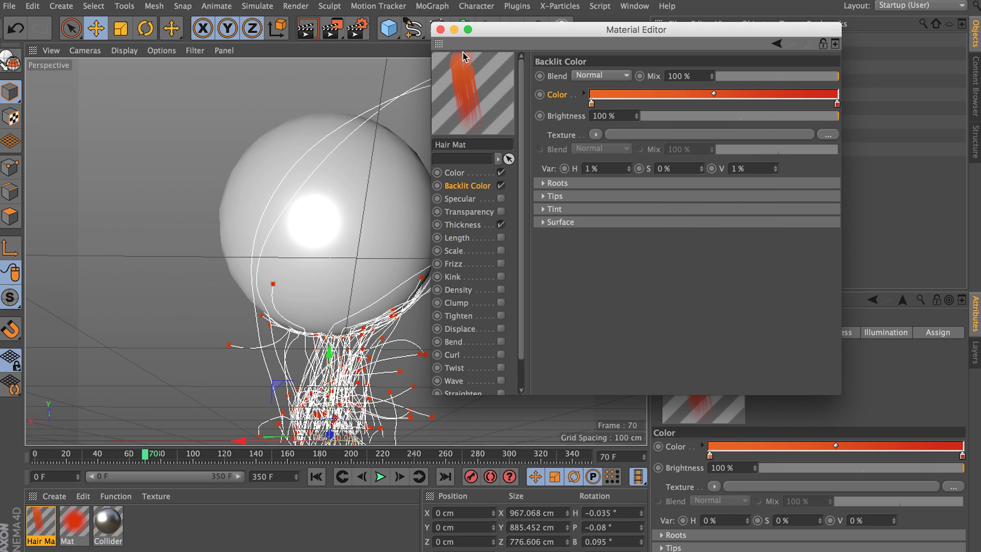
left_click(440, 30)
left_click(306, 36)
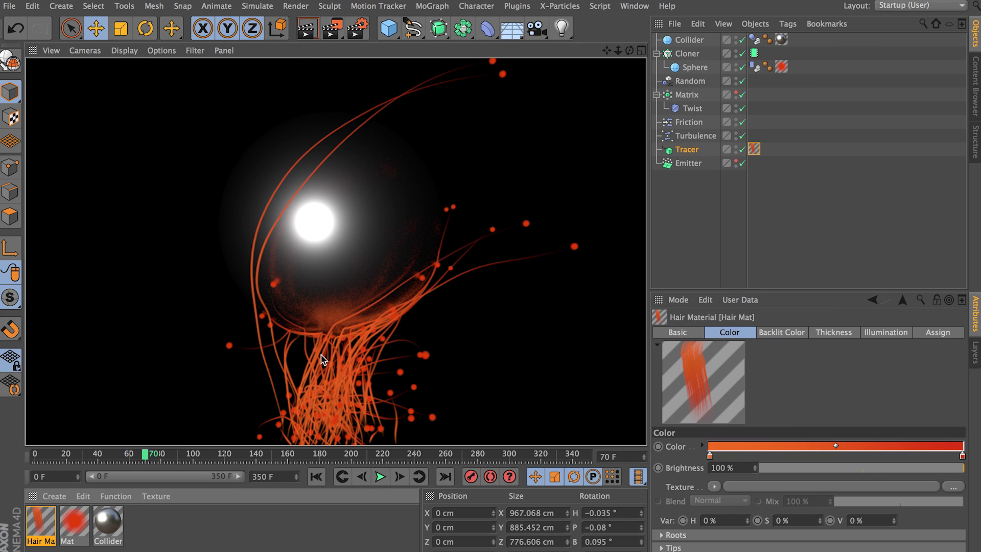
Add an area light to the scene.
right_click_drag(429, 282, 306, 288, "alt")
left_click_drag(377, 285, 374, 319, "alt")
middle_click_drag(411, 239, 400, 282, "alt")
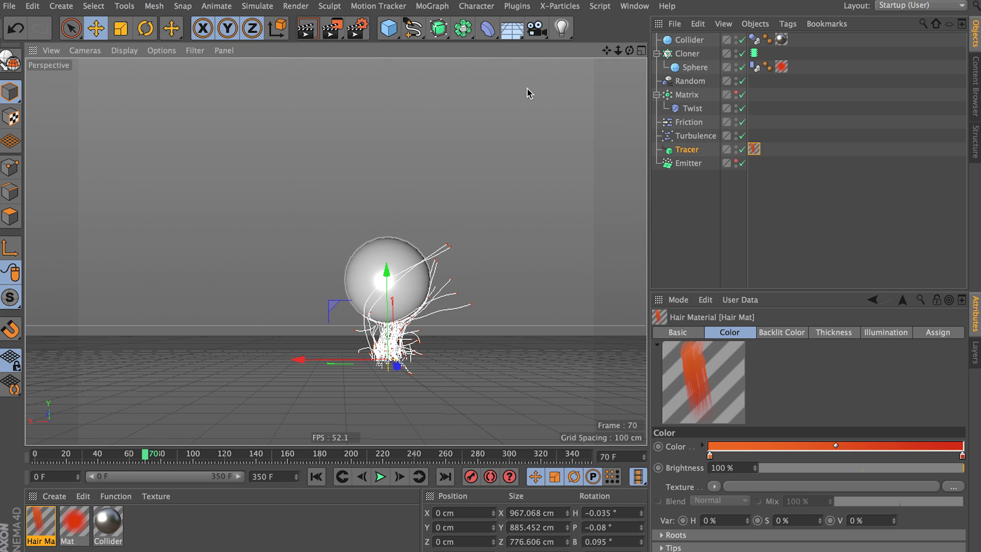
left_click_drag(561, 29, 700, 72)
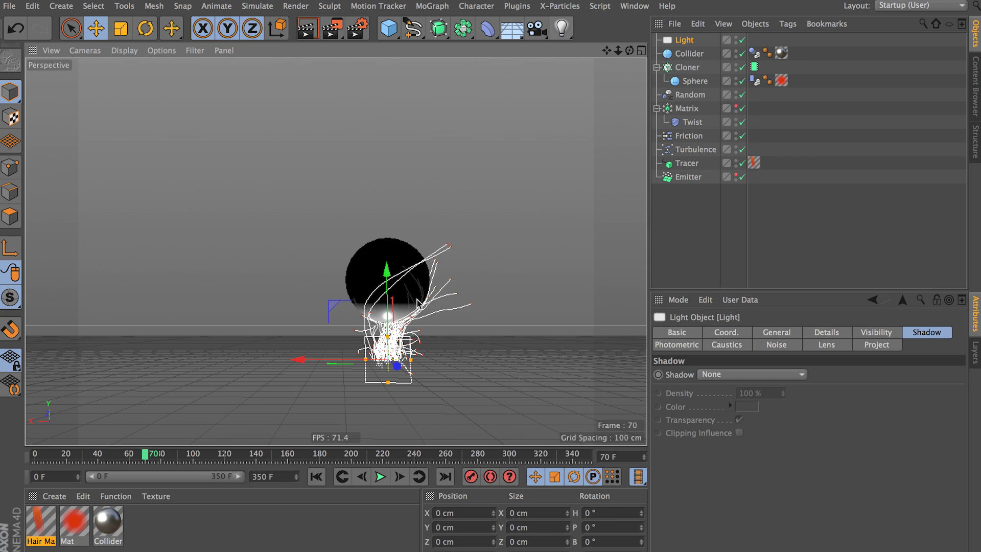
Place the area light beside and above the collider at about X 435 cm, Y 997 cm, with its heading at -90°.
left_click_drag(358, 367, 171, 359)
key("r")
key("ctrl+z")
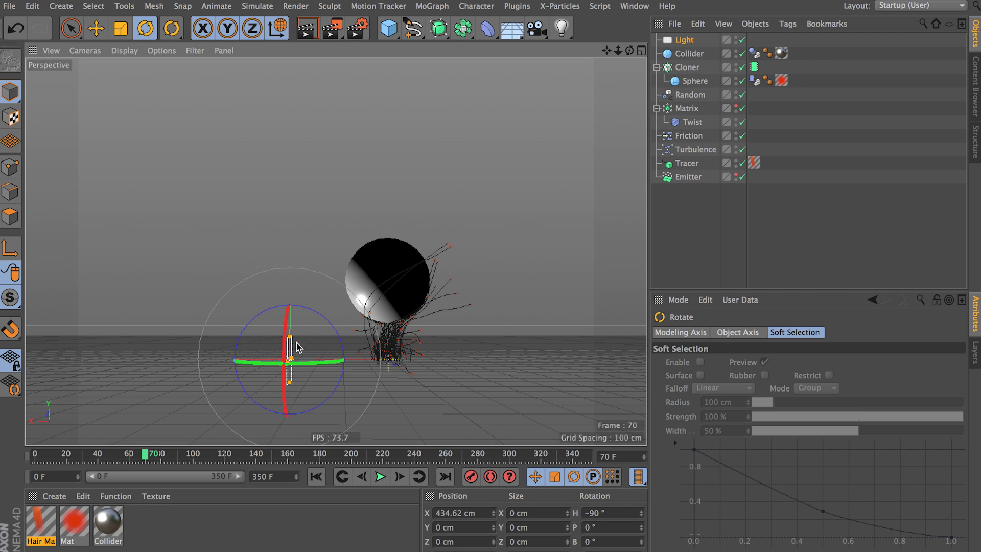
key("e")
left_click_drag(299, 348, 316, 142)
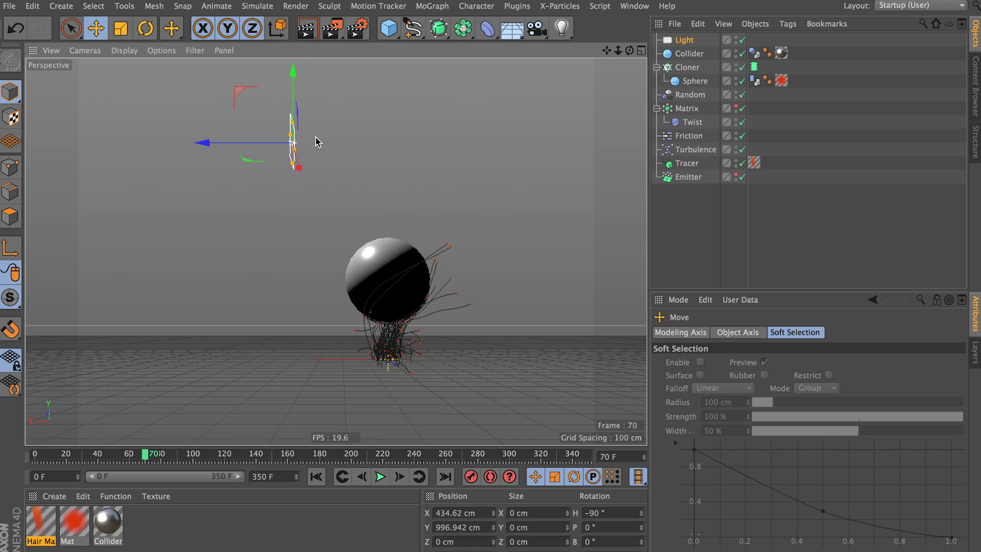
Tilt the area light toward the collider sphere with a pitch of about 33.6°.
key("r")
left_click_drag(333, 102, 285, 115)
key("w")
left_click_drag(280, 165, 268, 177)
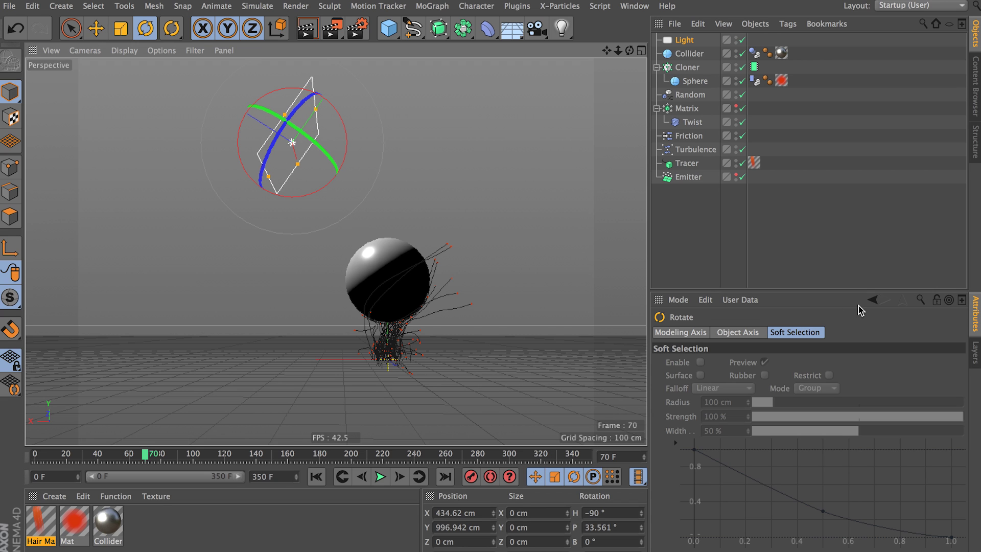
Set the light's shadow type to Area.
left_click(690, 41)
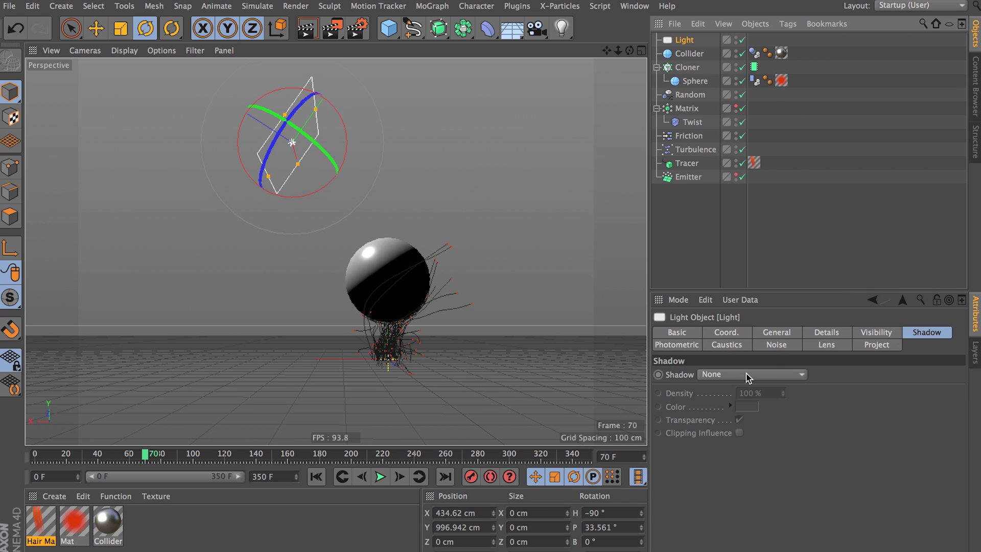
left_click(748, 374)
left_click(740, 429)
Render a closer, low-angle view of the collider sphere and trails at frame 70.
scroll(408, 271, "up", 5)
scroll(443, 311, "up", 1)
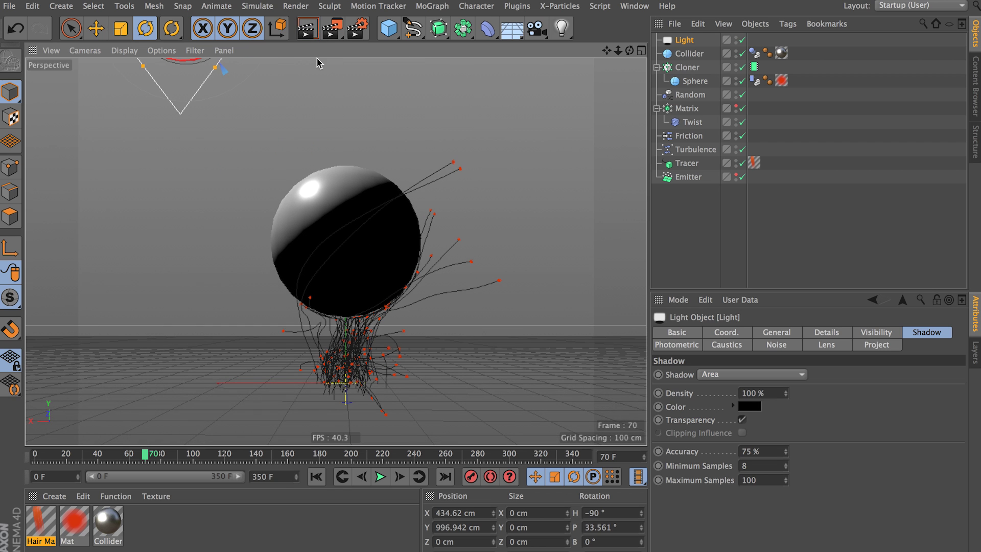
key("ctrl+r")
mouse_move(297, 316)
left_mouse_down("alt")
mouse_move(347, 247)
mouse_move(393, 215)
mouse_move(372, 267)
mouse_move(396, 265)
mouse_move(366, 249)
left_mouse_up("alt")
left_click(307, 28)
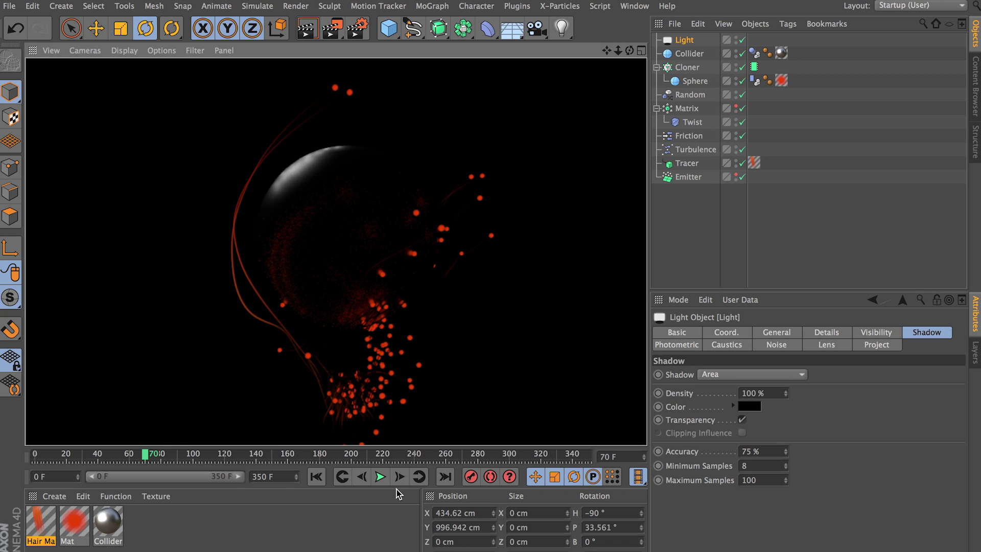
Play the simulation forward to frame 126 and render the view.
left_click(380, 476)
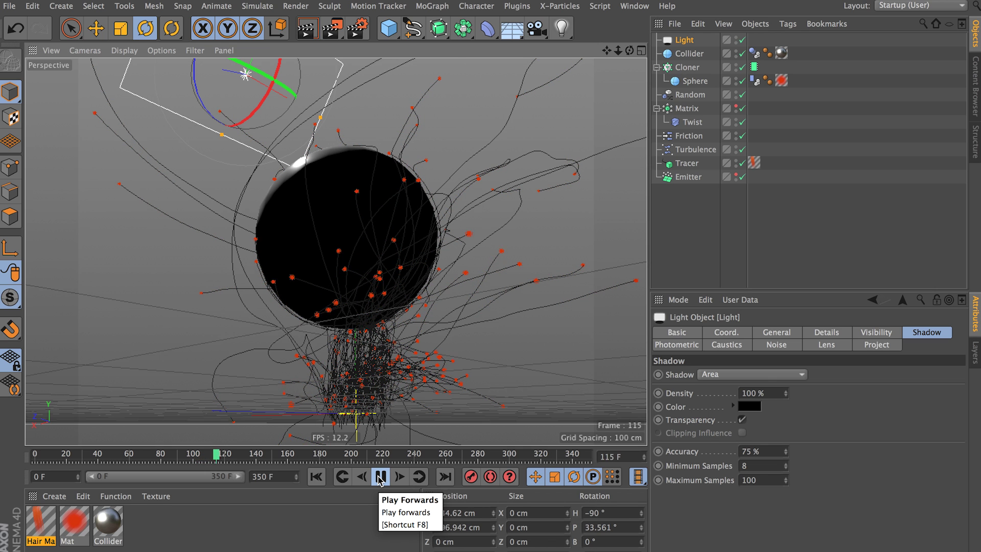
left_click(380, 476)
left_click(306, 29)
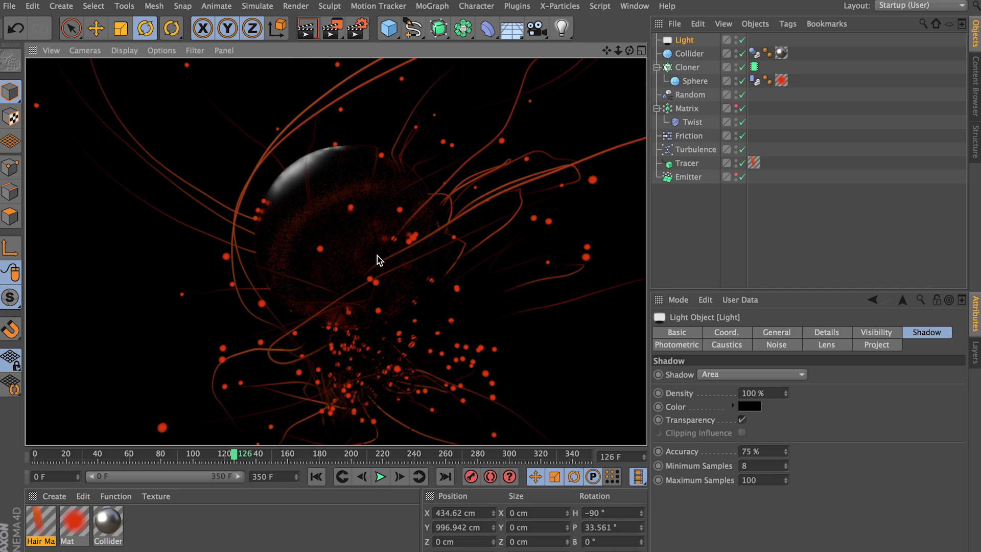
left_click(379, 271)
Add a camera at about X -465, Y -115, Z 1197 cm, framing the sphere and its trails from a low angle.
right_click_drag(335, 278, 396, 266, "alt")
left_click_drag(390, 264, 305, 279, "alt")
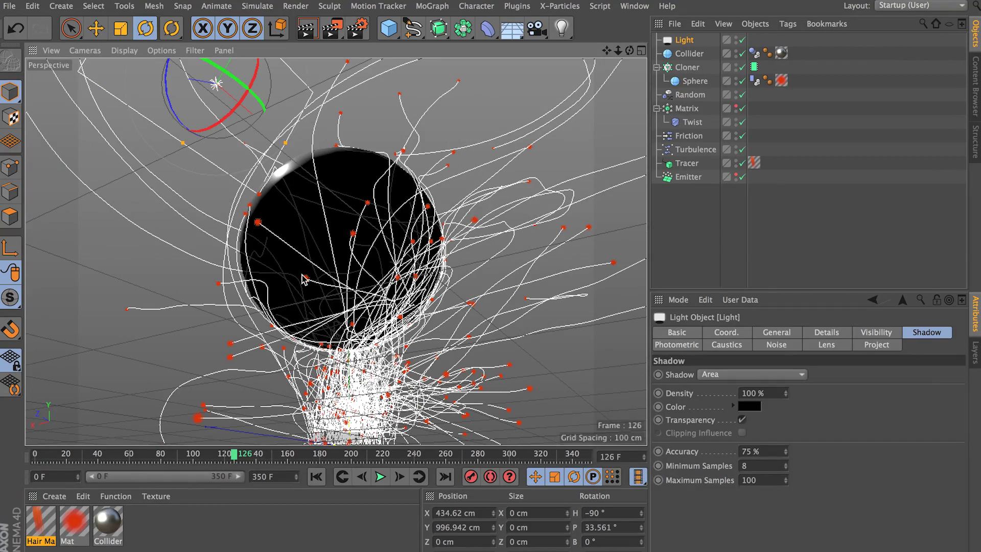
mouse_move(350, 257)
left_mouse_down("alt")
mouse_move(307, 259)
mouse_move(332, 248)
mouse_move(345, 271)
left_mouse_up("alt")
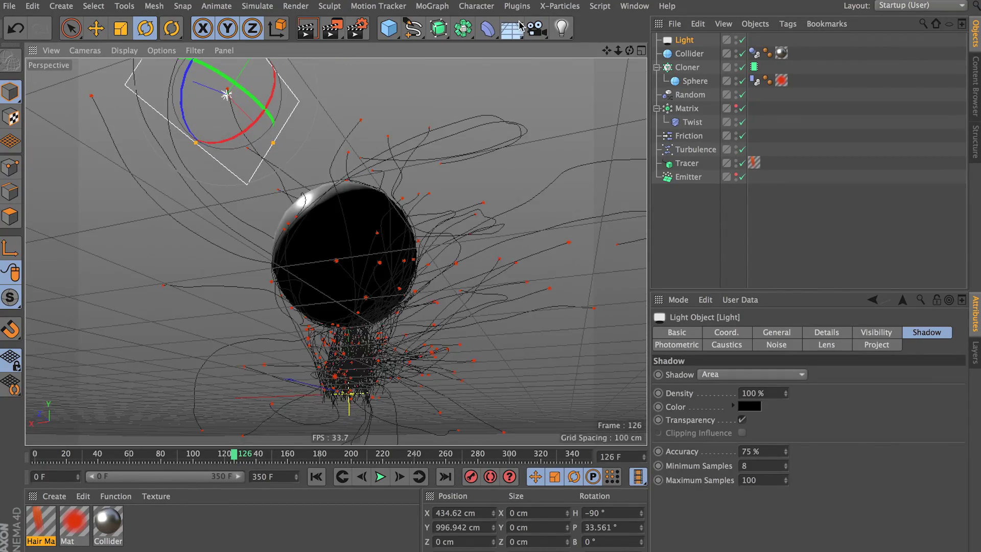
left_click(537, 28)
left_click(742, 40)
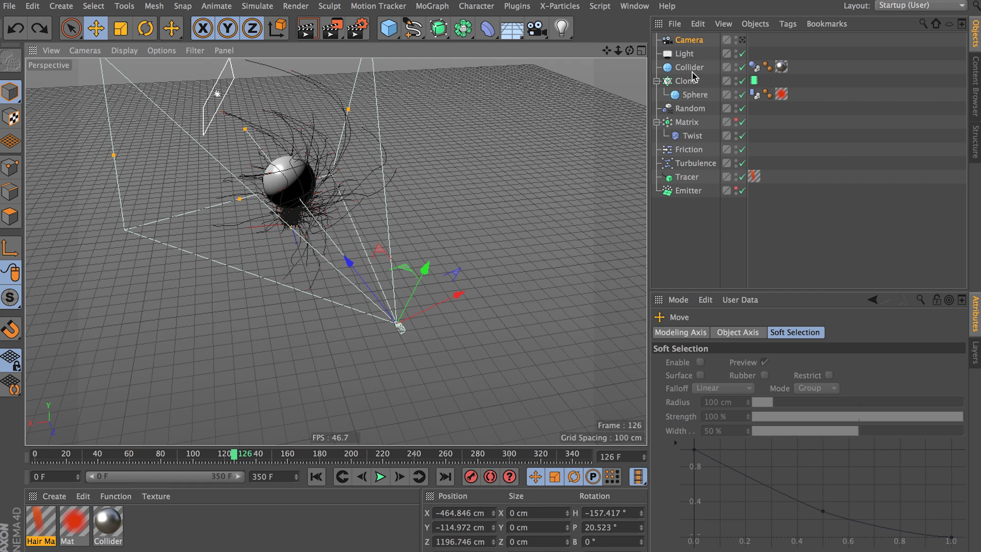
Add a Target tag to the collider, copy it to the camera and delete the collider's own copy.
right_click(692, 68)
mouse_move(766, 15)
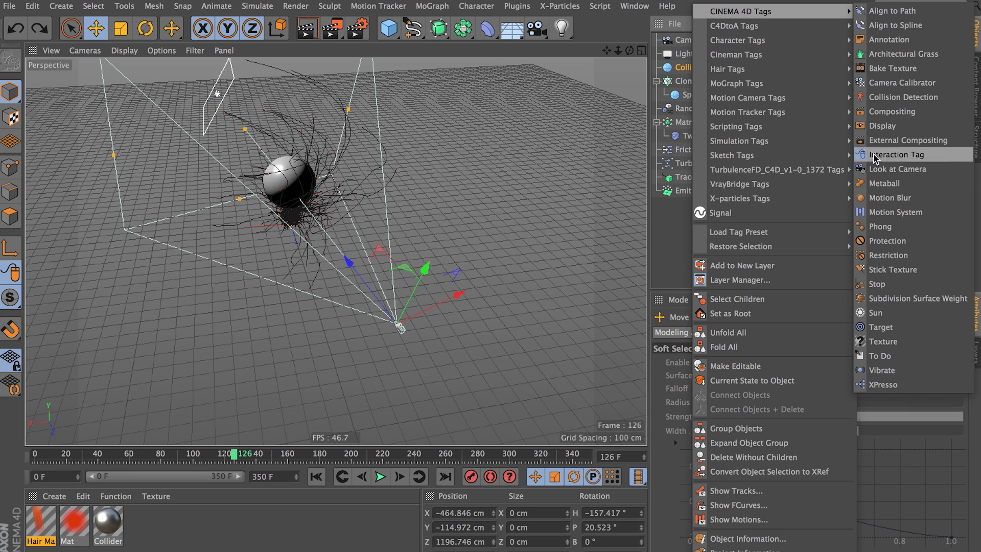
left_click(883, 327)
left_click_drag(760, 79, 755, 52, "ctrl")
key("Delete")
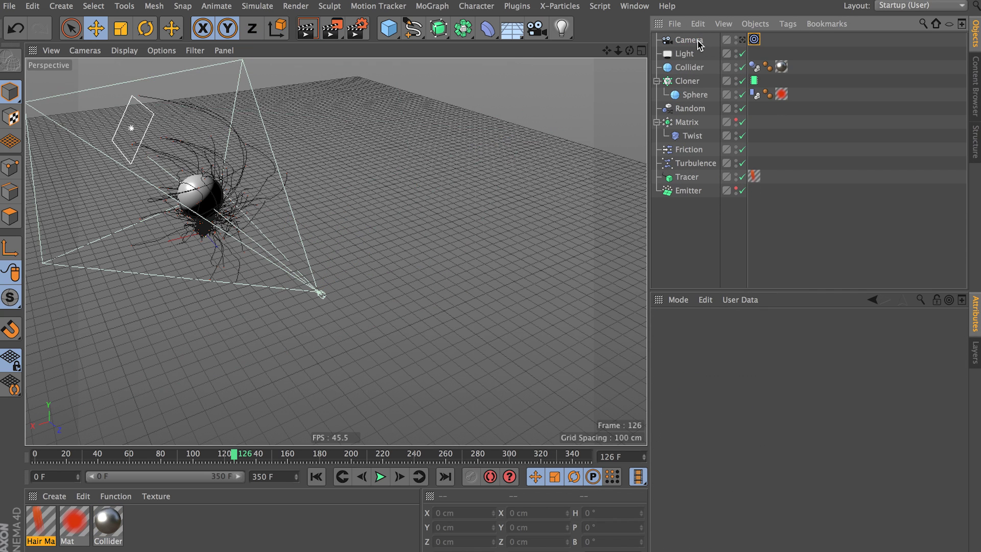
Set the Collider as the target object of the camera's Target tag.
left_click_drag(441, 206, 506, 204, "alt")
right_click_drag(301, 233, 378, 220, "alt")
middle_click_drag(379, 220, 433, 253, "alt")
left_click(754, 40)
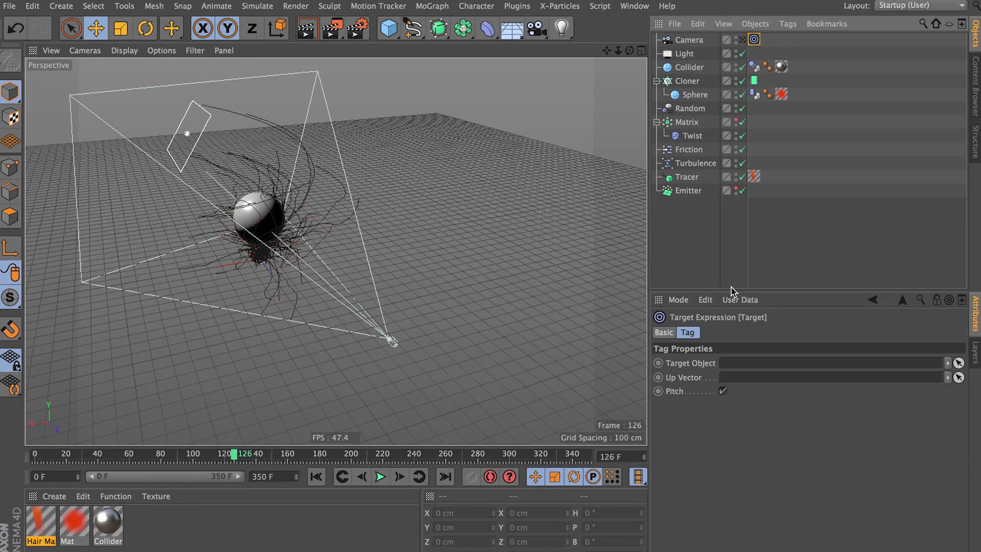
left_click_drag(689, 70, 736, 363)
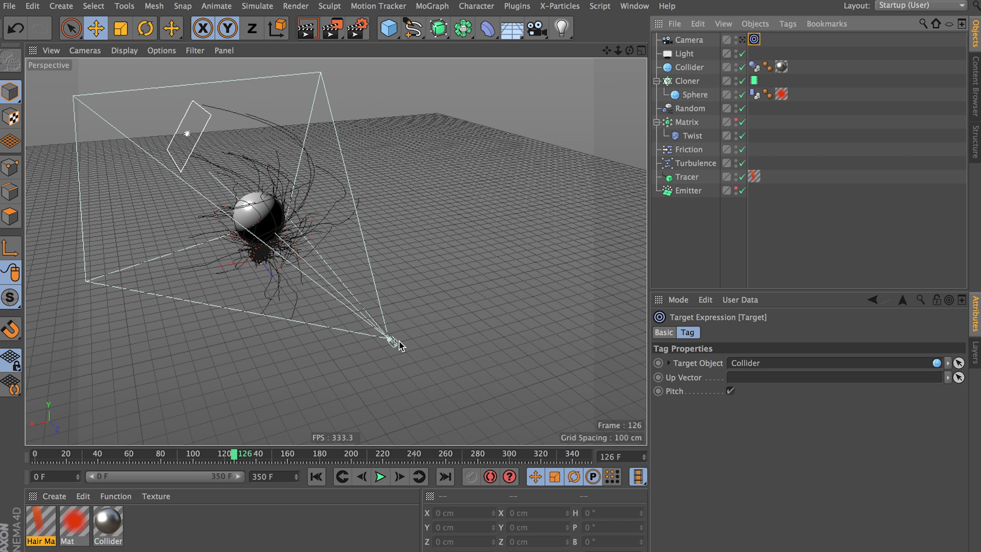
Look through the camera at frame 0 and bring it closer to the sphere, at about X -264, Y -28, Z 681 cm.
left_click(689, 40)
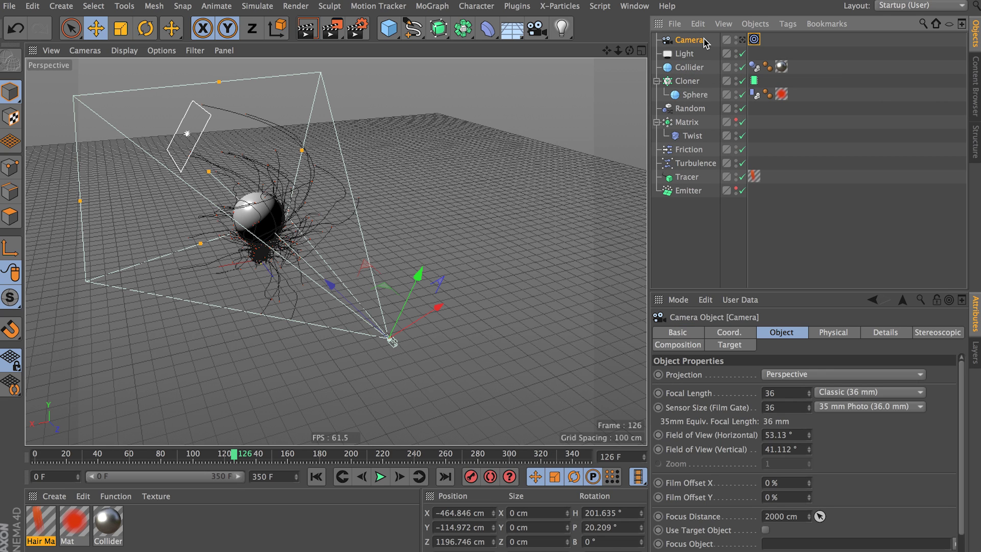
left_click(742, 40)
left_click(316, 476)
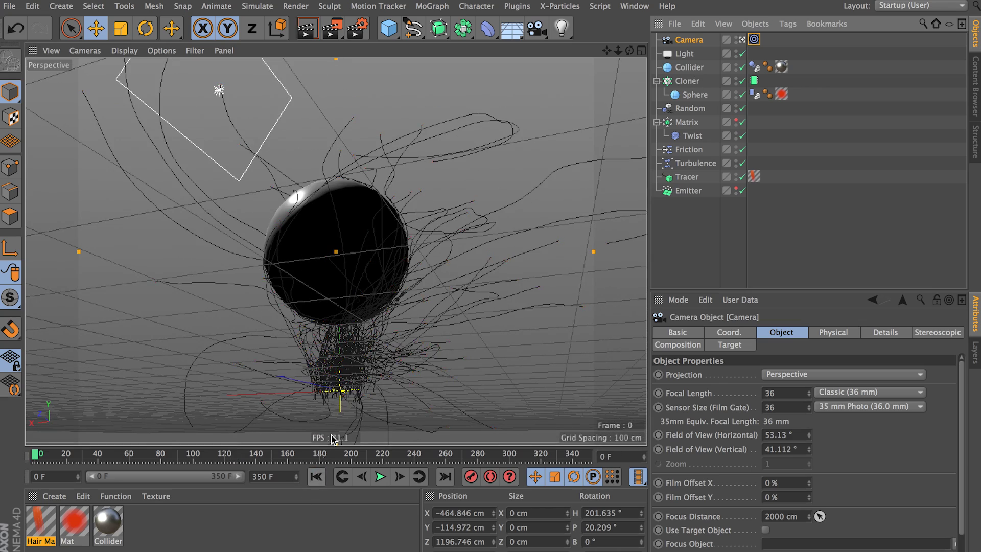
right_click_drag(350, 311, 391, 300, "alt")
left_click_drag(391, 300, 364, 315, "alt")
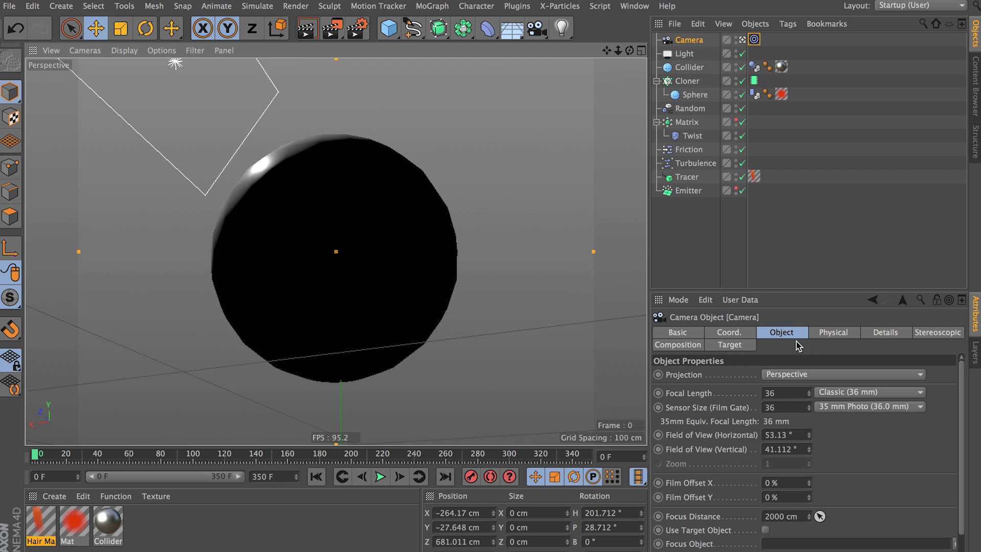
Add keyframes for all of the camera's position, scale and rotation coordinates at frame 0.
left_click(700, 43)
left_click(746, 331)
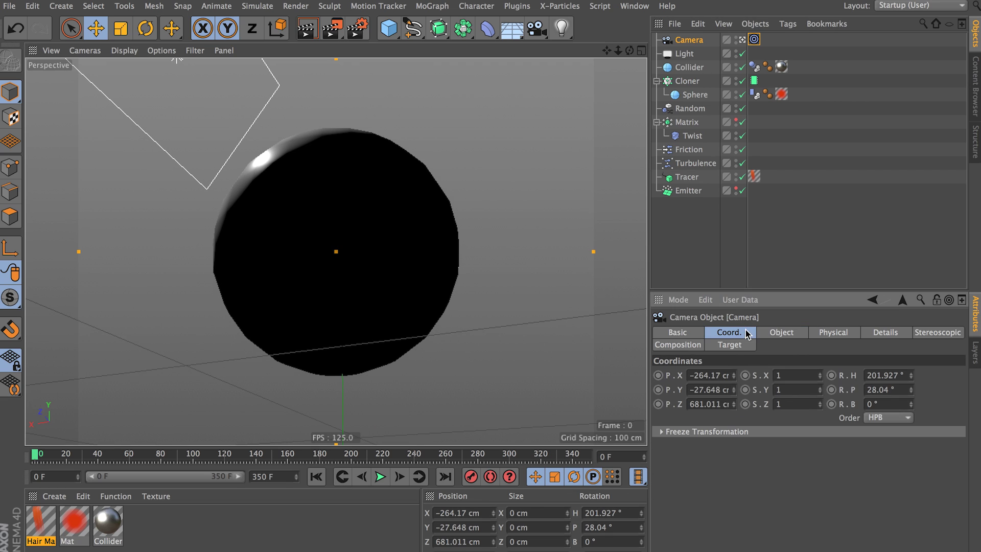
left_click(822, 333)
left_click(679, 333)
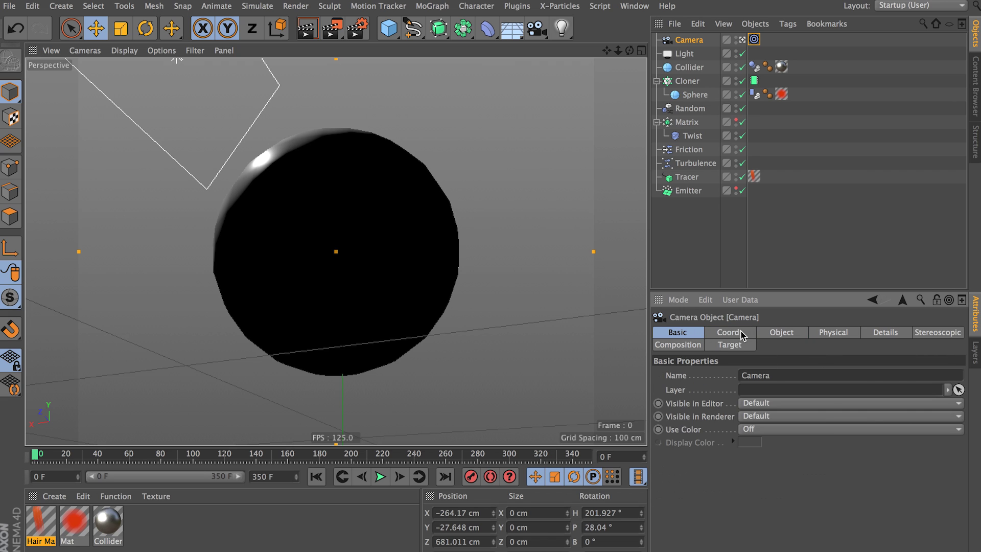
left_click(735, 333)
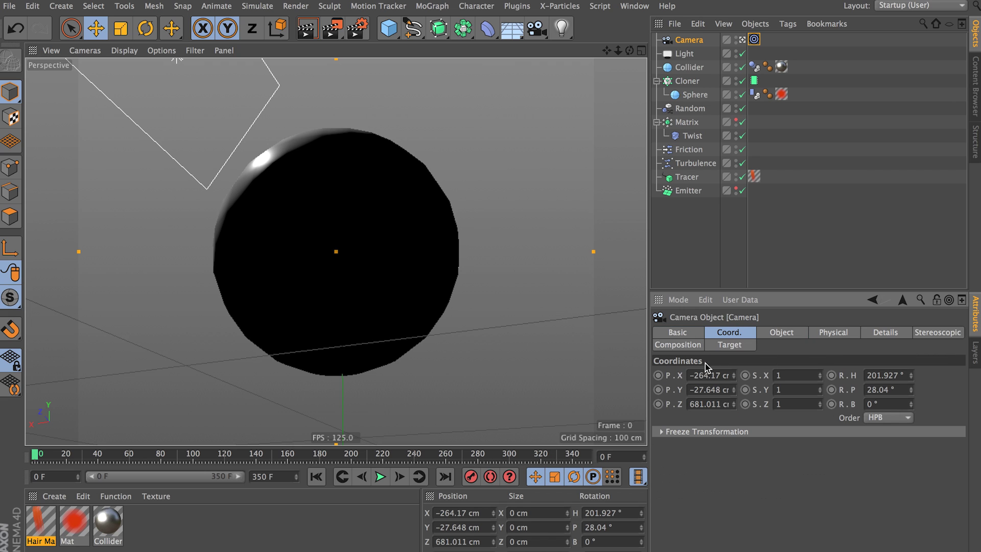
right_click(858, 407)
mouse_move(878, 366)
left_click(776, 360)
At frame 350, orbit the camera around the sphere to about X -403, Y -57, Z -675 cm and keyframe its coordinates.
left_click_drag(580, 458, 589, 456)
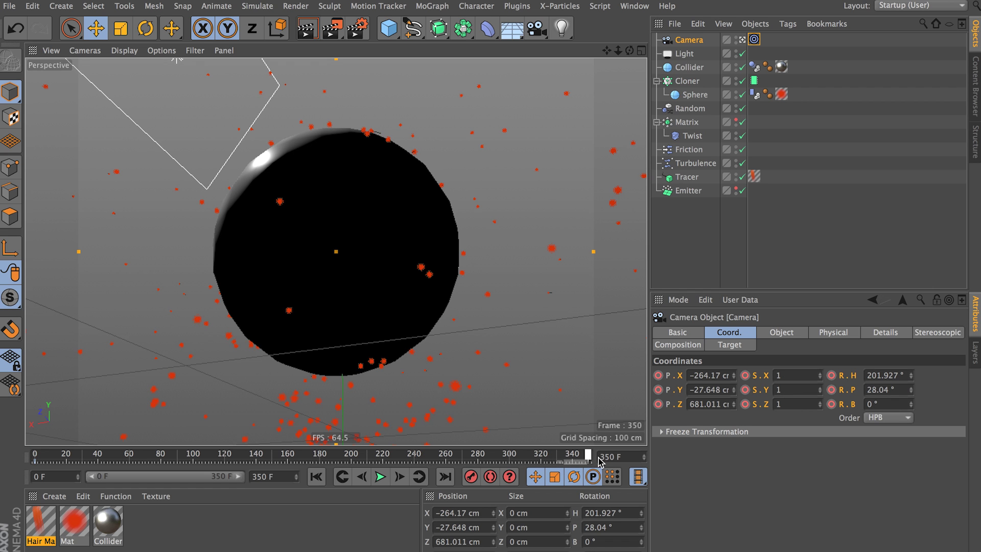
left_click_drag(358, 245, 384, 234, "alt")
right_click_drag(384, 234, 435, 284, "alt")
left_click_drag(437, 284, 506, 291, "alt")
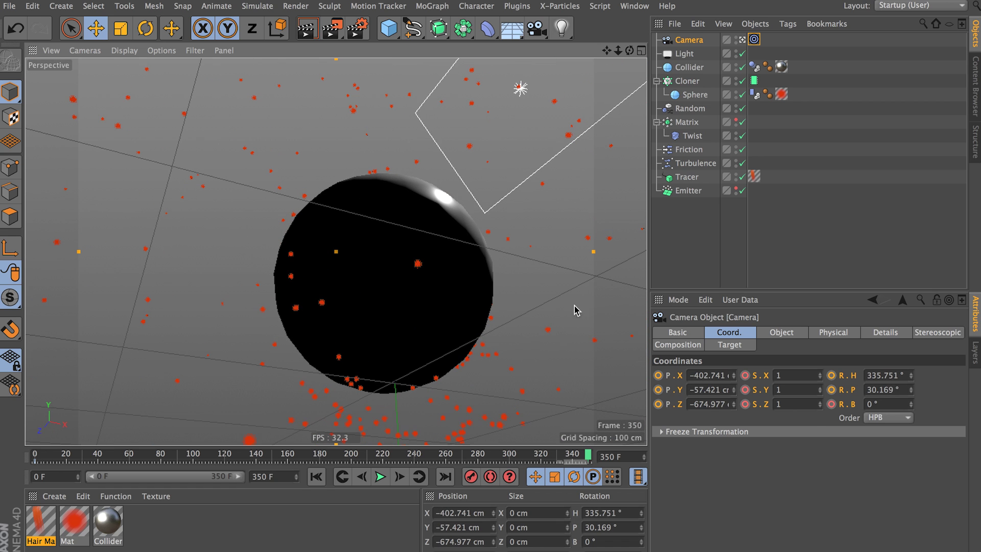
right_click(685, 378)
mouse_move(723, 363)
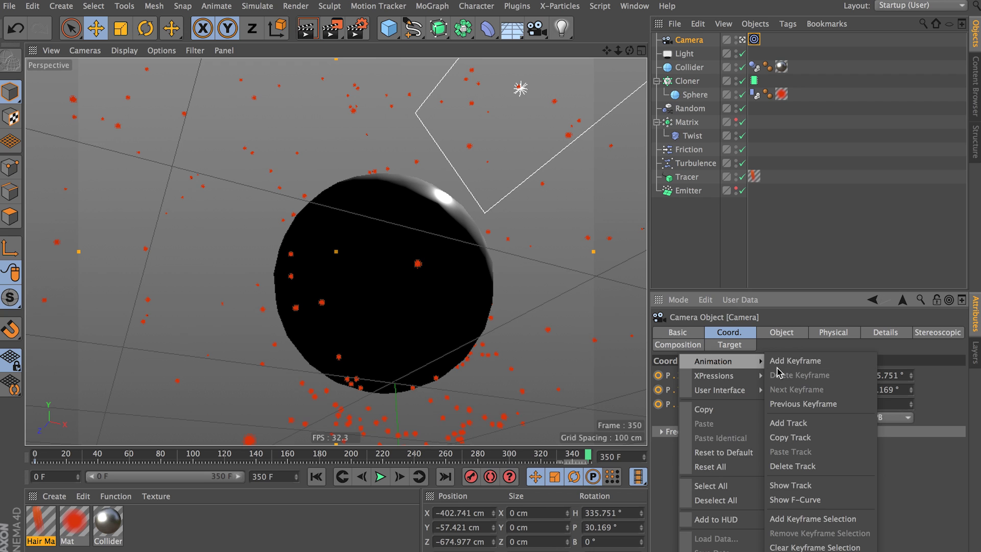
left_click(777, 366)
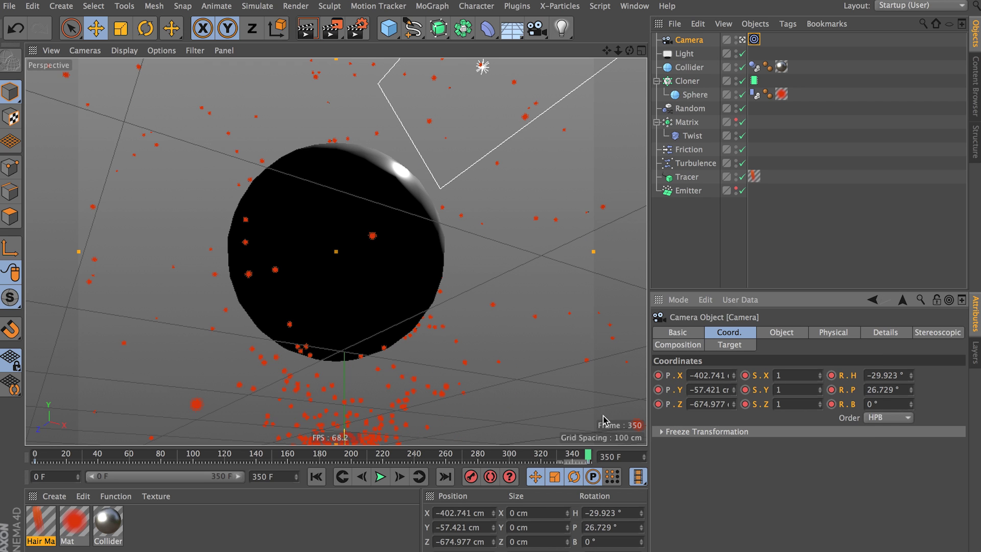
At frame 177, pull the camera back to about X -761, Y -401, Z 21 cm and keyframe its position.
left_click_drag(586, 459, 315, 447)
right_click_drag(403, 333, 381, 344, "alt")
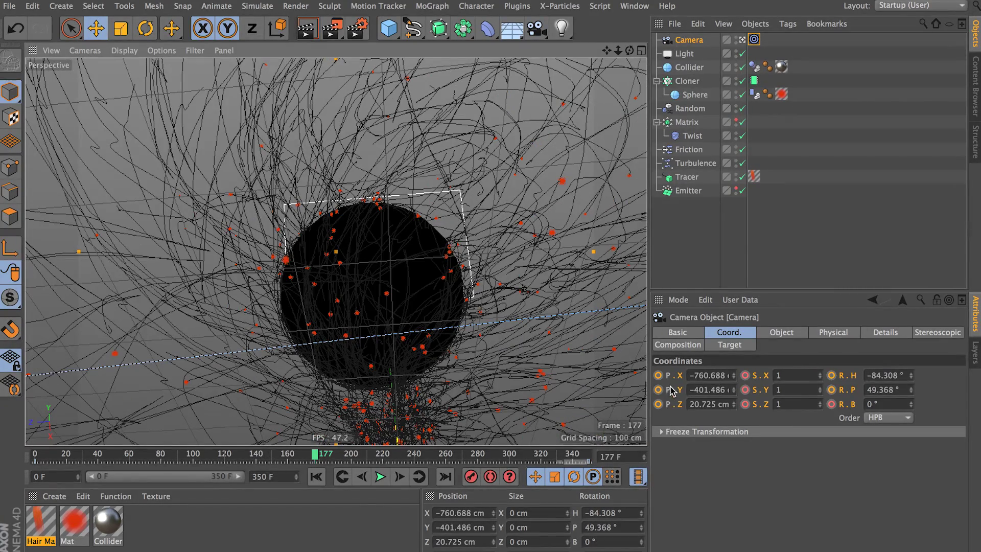
left_click_drag(658, 375, 658, 404, "ctrl")
Scrub the camera move to frame 298 and render the view.
left_click_drag(315, 455, 507, 495)
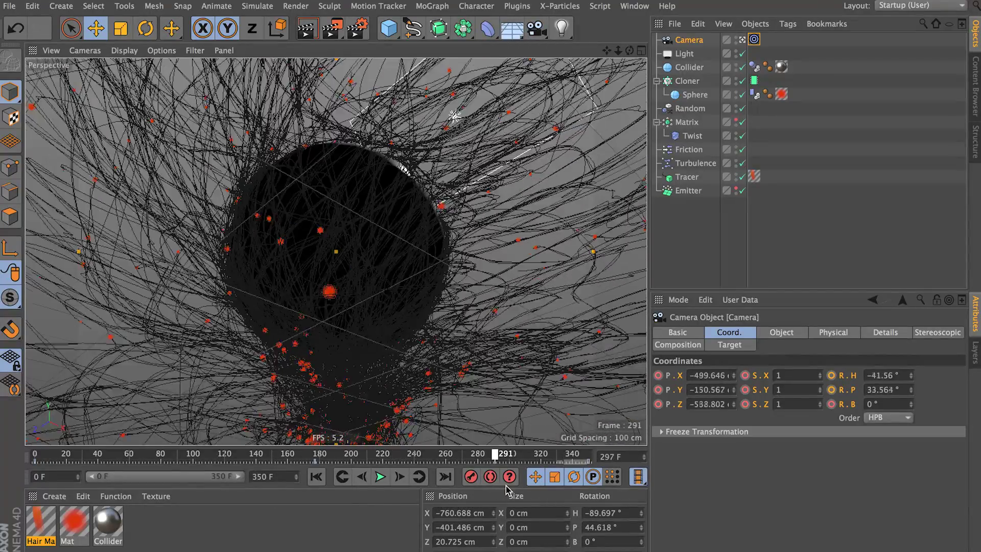
left_click(307, 31)
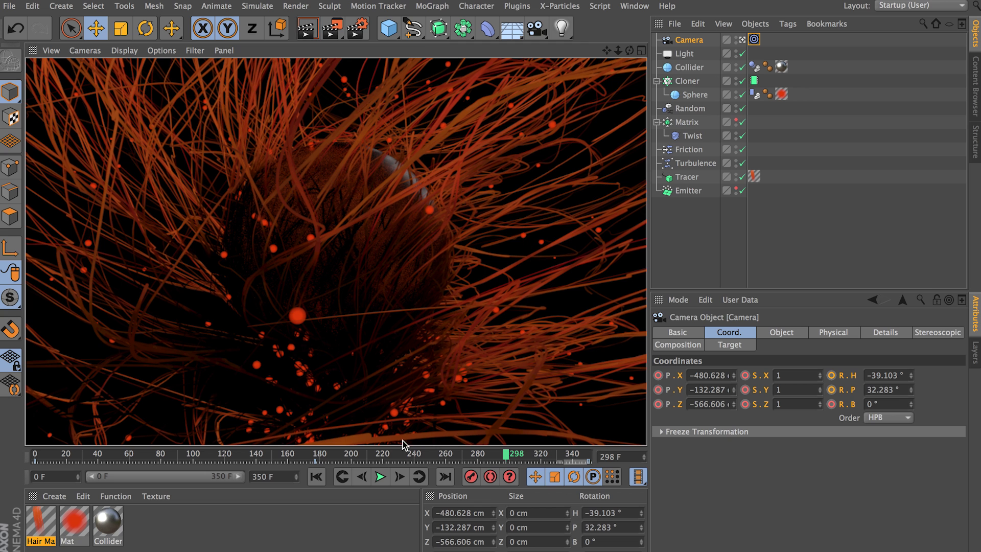
left_click(504, 456)
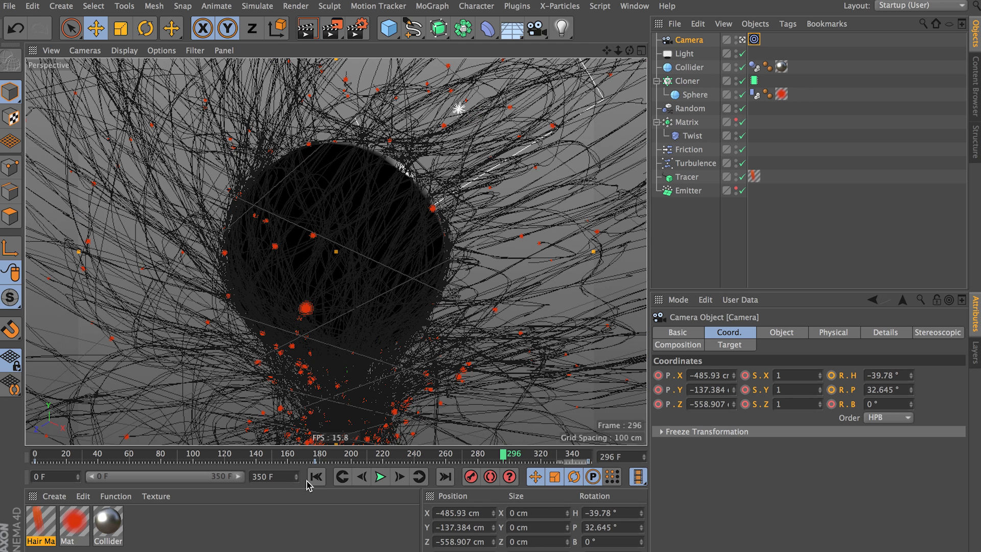
Play the camera animation from the first frame and stop it.
left_click(316, 477)
left_click(380, 476)
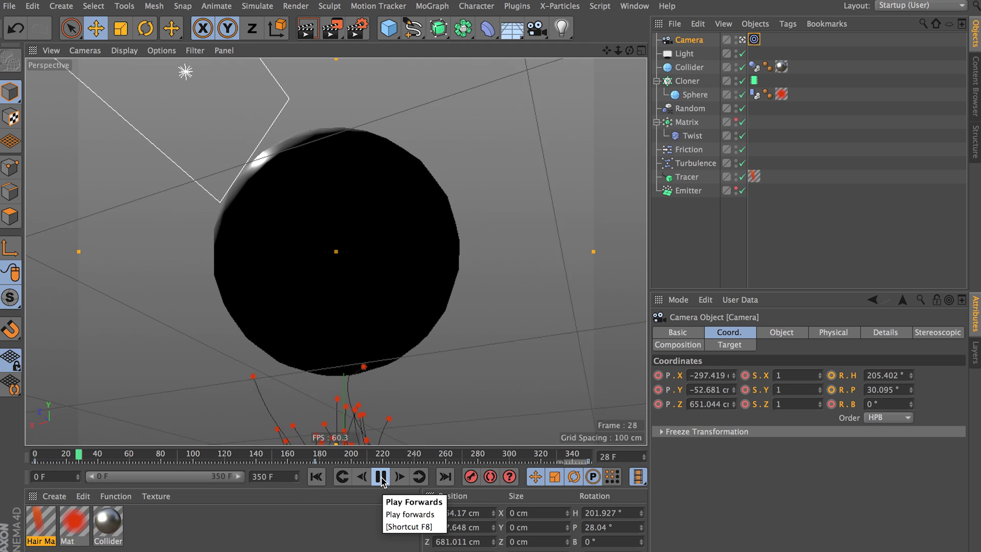
left_click(382, 479)
At frame 350, pull the camera back to about X -804, Y -560, Z -1069 cm and keyframe its position.
left_click_drag(549, 454, 608, 453)
right_click_drag(402, 321, 333, 311, "alt")
middle_click_drag(387, 298, 372, 387, "alt")
left_click_drag(372, 391, 391, 324, "alt")
middle_click_drag(391, 321, 396, 317, "alt")
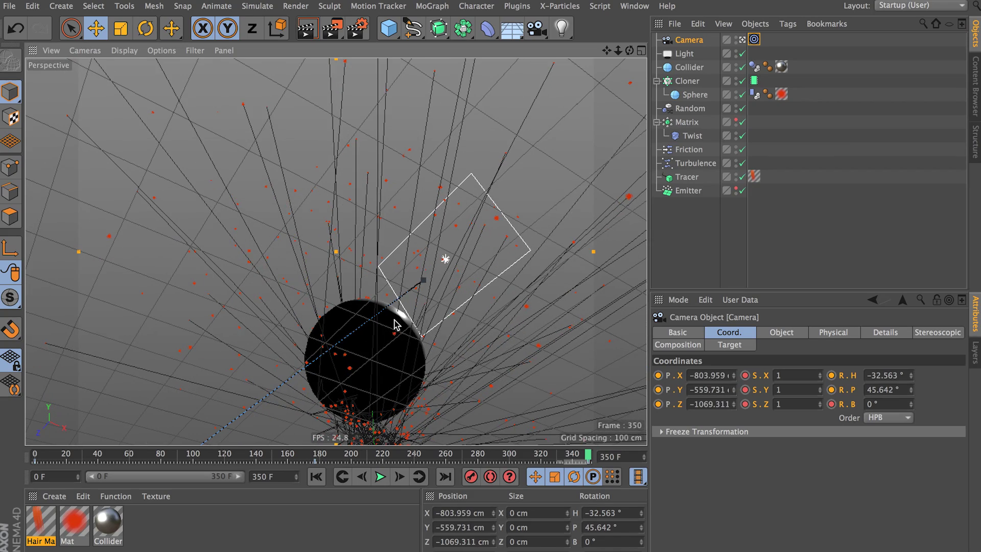
left_click(658, 376, "ctrl")
left_click(659, 390, "ctrl")
left_click(658, 405, "ctrl")
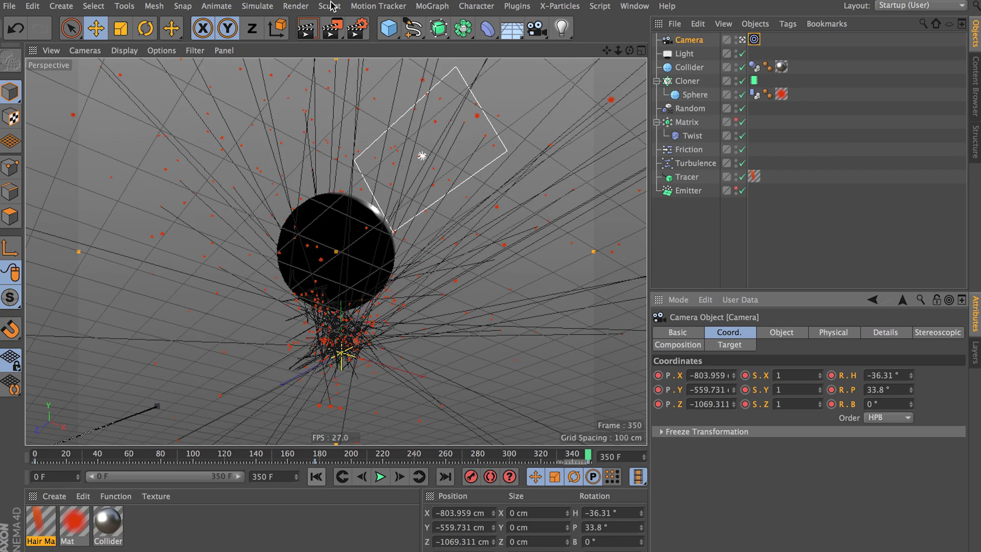
Render the view at frame 350 and, after playing from the first frame, at frame 172.
left_click(310, 30)
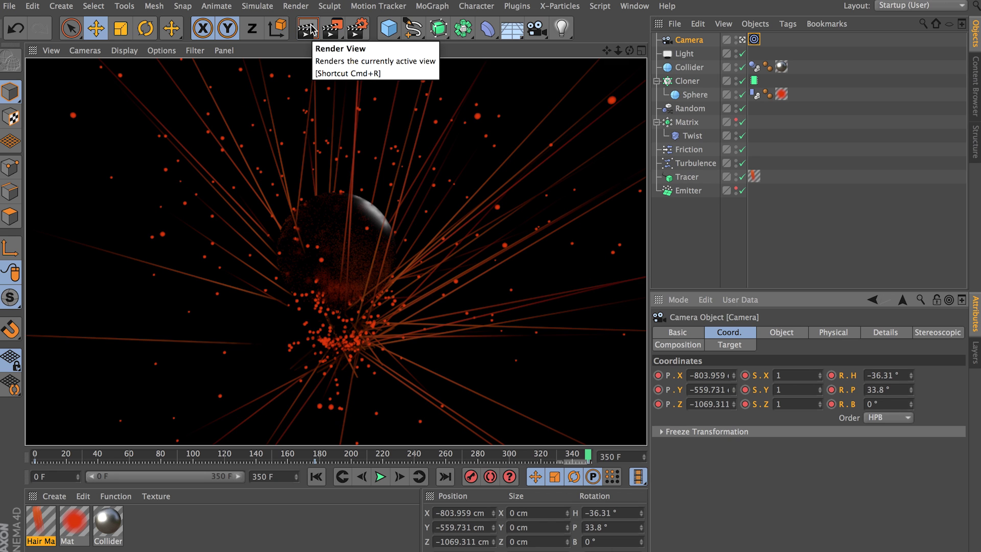
left_click(316, 476)
left_click(382, 477)
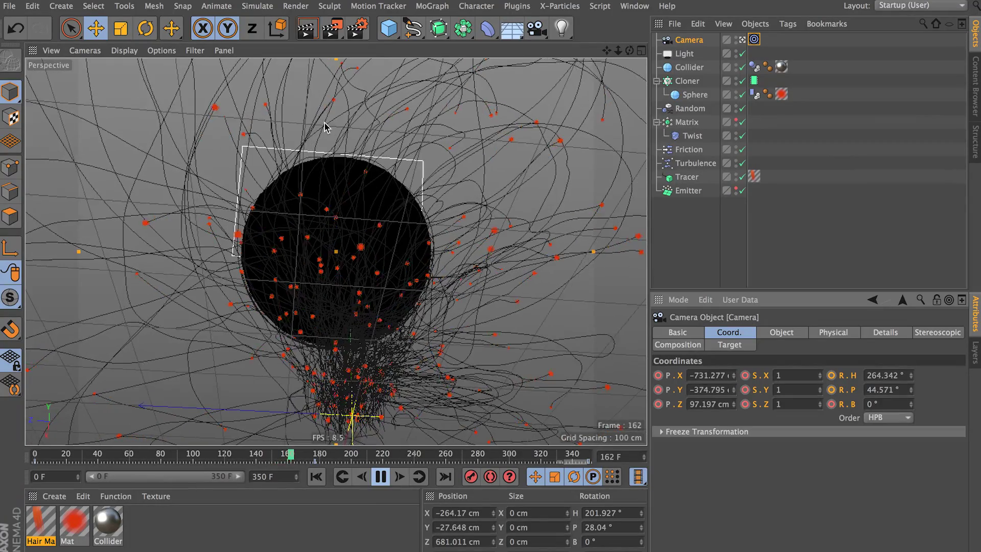
left_click(308, 29)
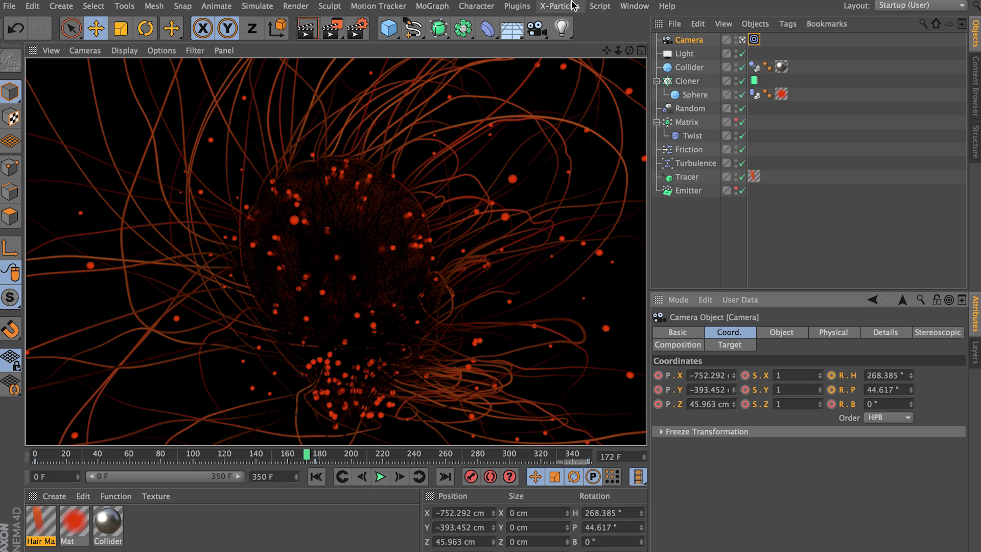
In the render settings, set the output size with the HDTV 1080 29.97 film/video preset.
left_click(358, 33)
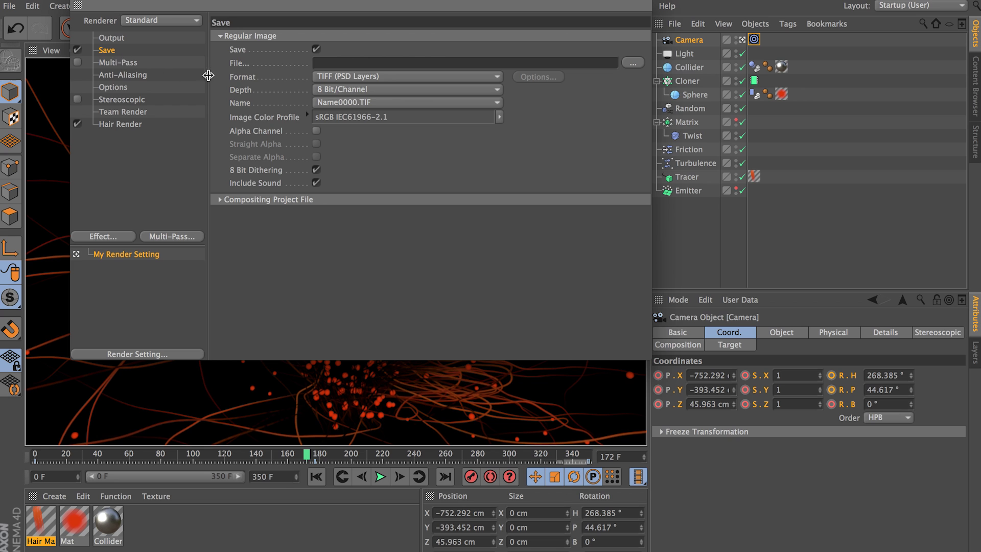
left_click(125, 38)
left_click(226, 37)
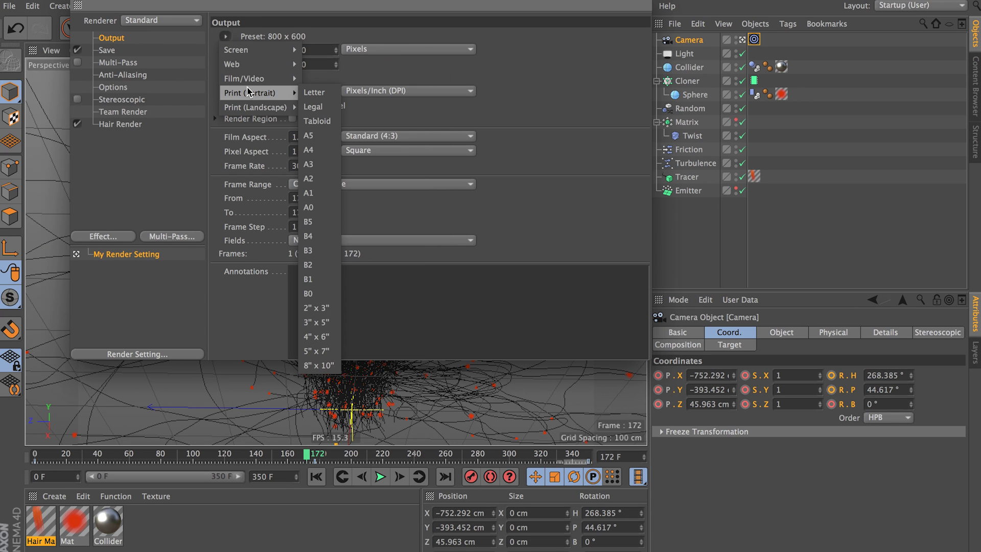
mouse_move(295, 64)
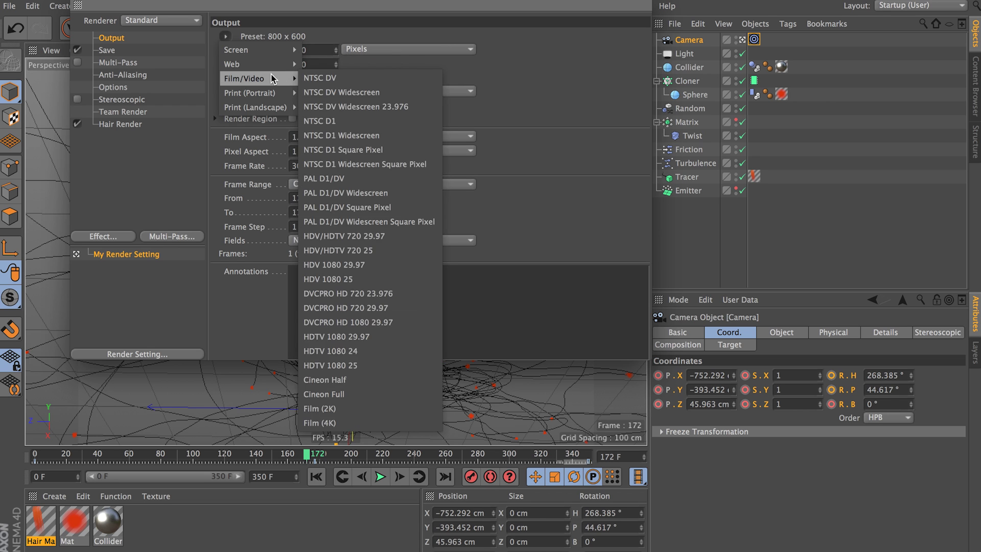
mouse_move(275, 78)
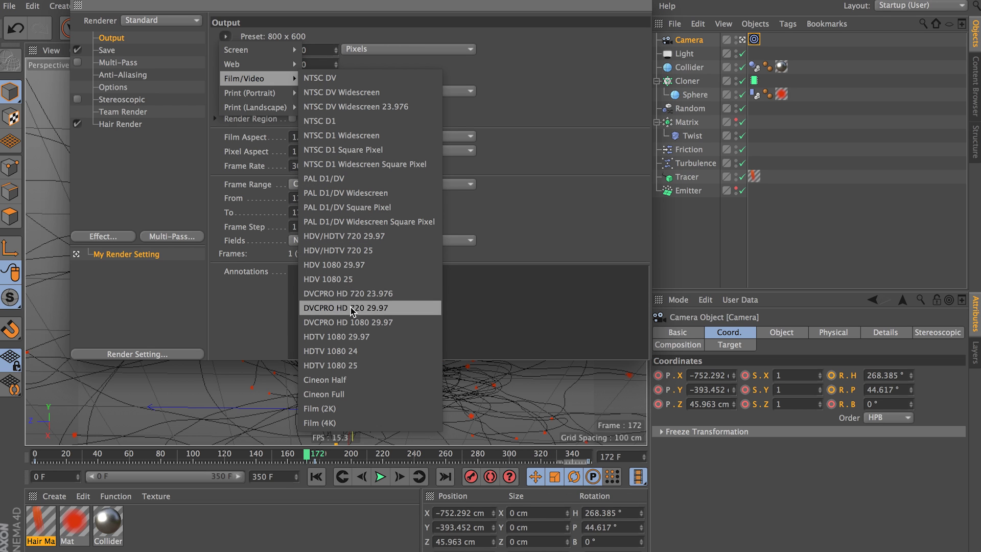
left_click(355, 337)
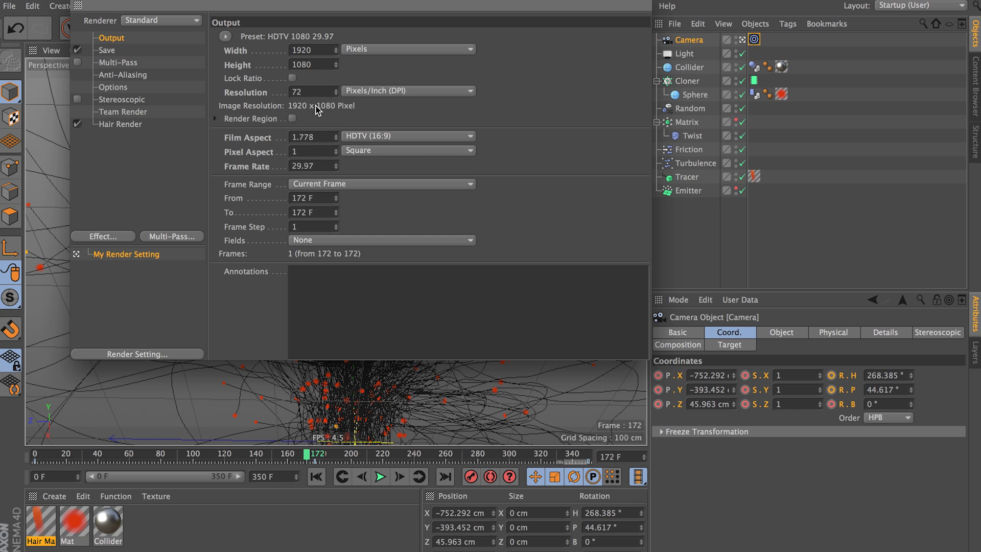
Set the render output's frame rate to 30 and its frame range to All Frames.
double_click(319, 162)
type("30")
key("Return")
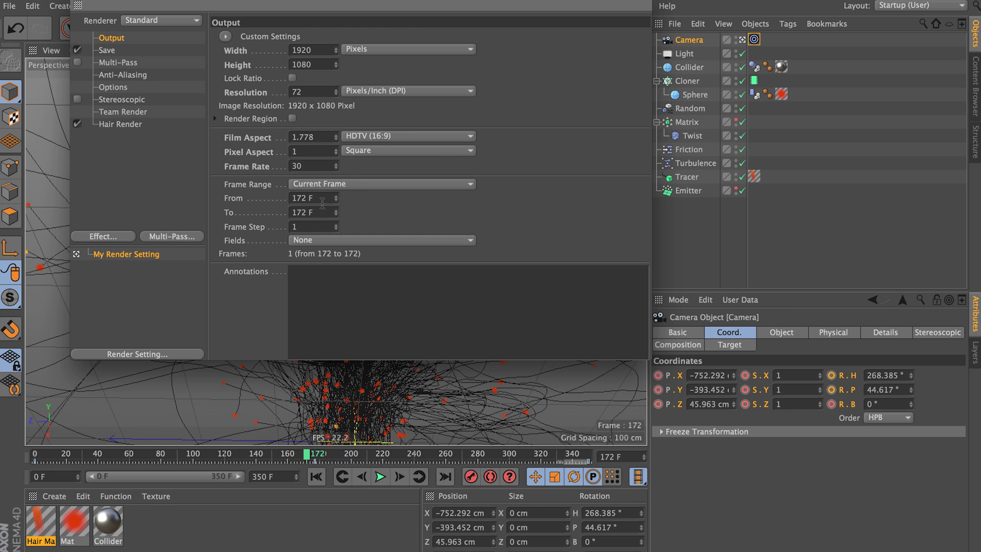
left_click(332, 185)
left_click(317, 226)
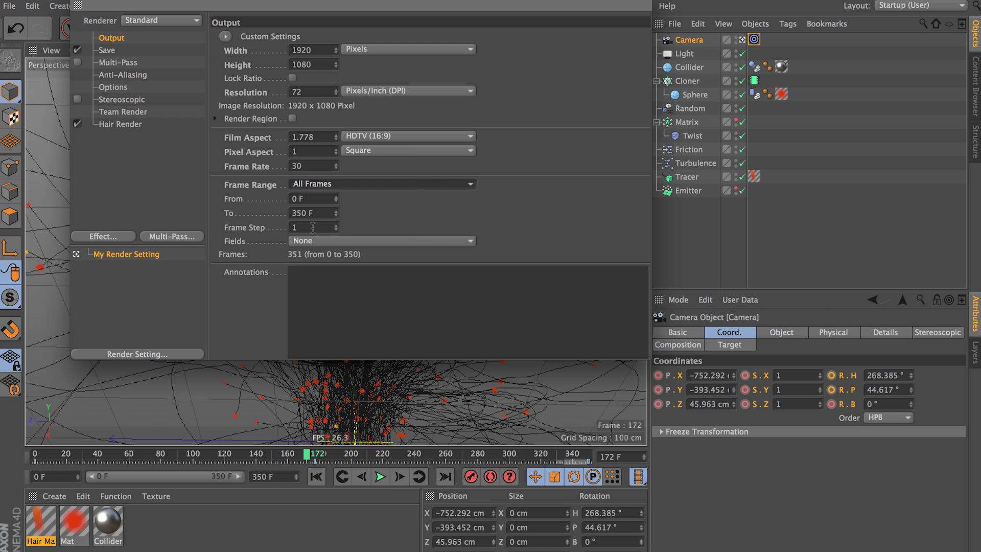
Set the render's save format to QuickTime Movie and accept Animation compression at 30 fps and Best quality.
left_click(108, 51)
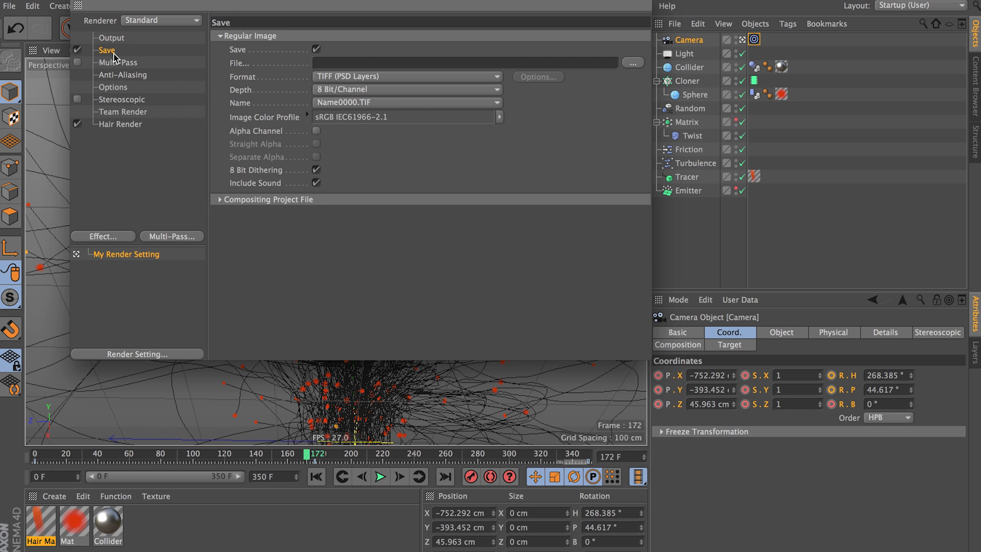
left_click(391, 77)
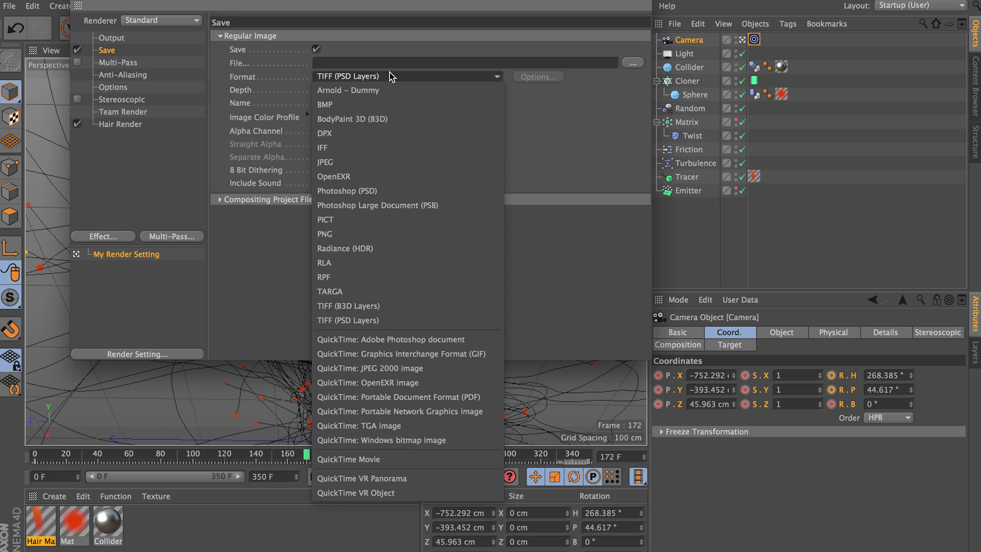
left_click(397, 459)
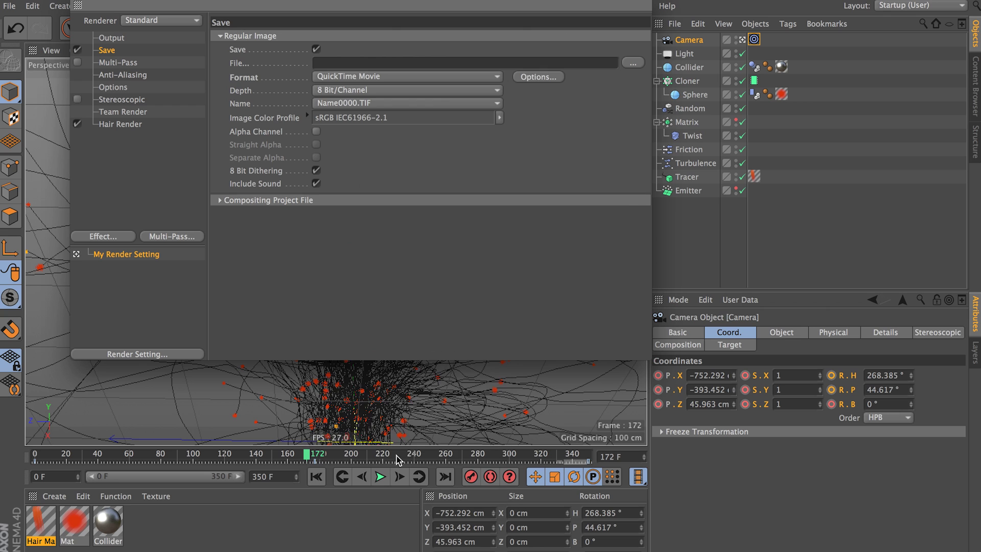
left_click(540, 78)
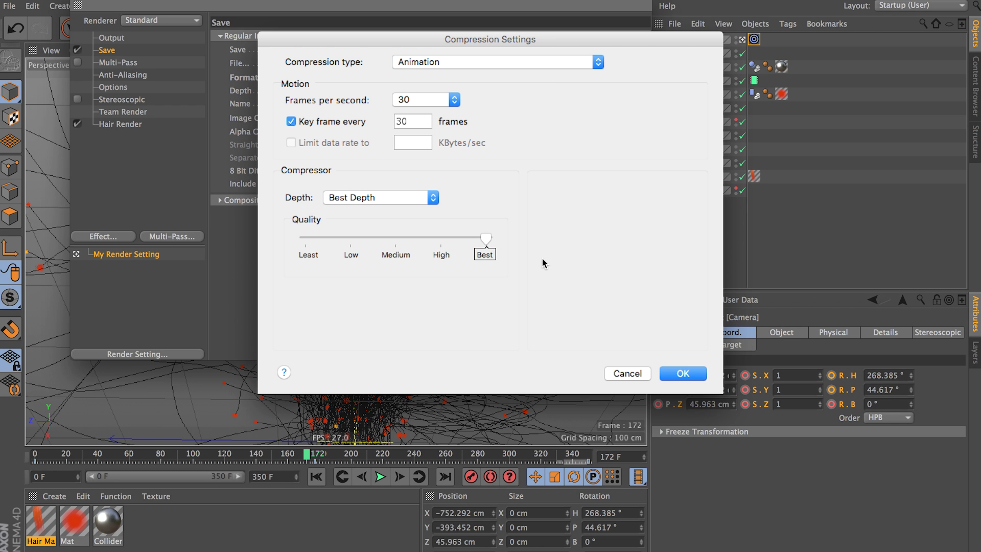
left_click(683, 374)
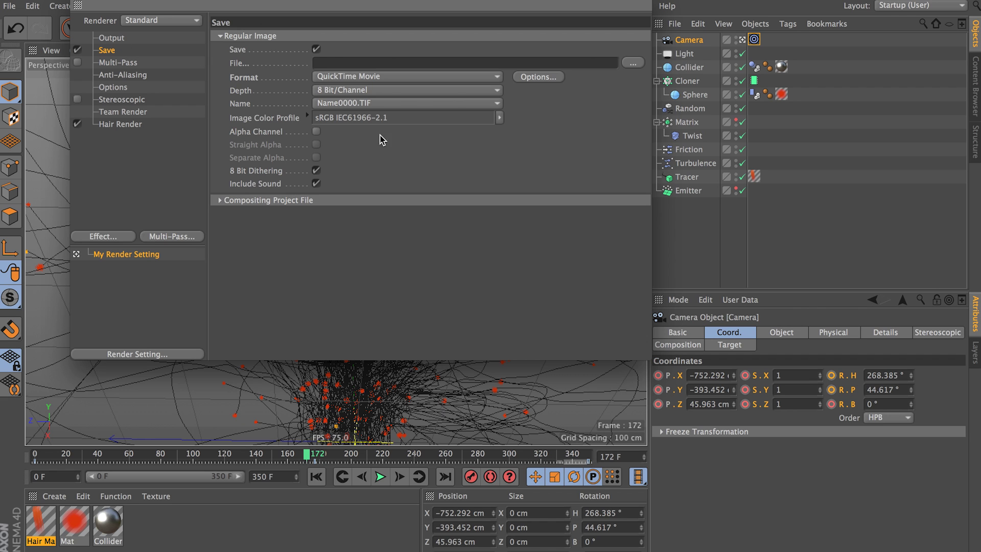
Set the render's output file to Growth in the Edge Seaweed folder.
left_click(624, 66)
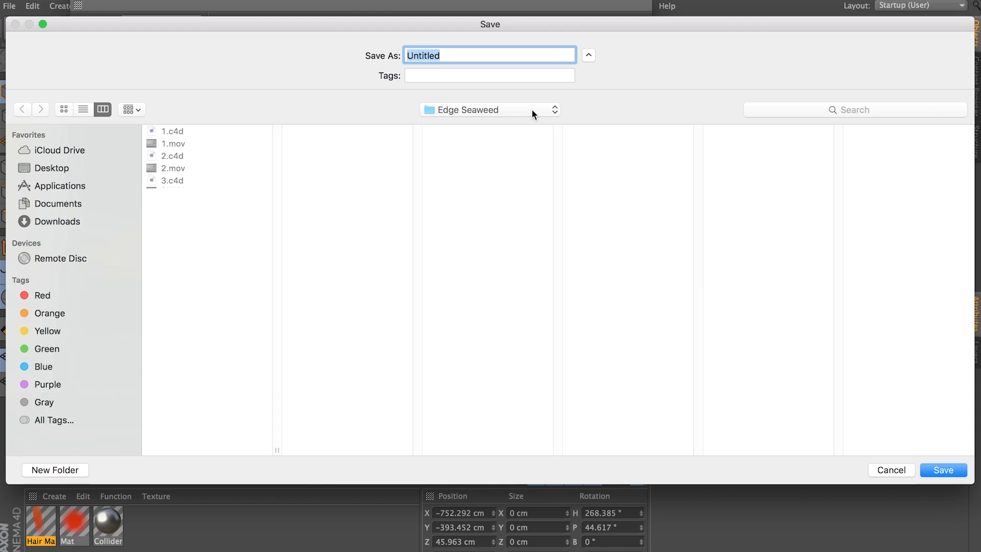
type("Growth")
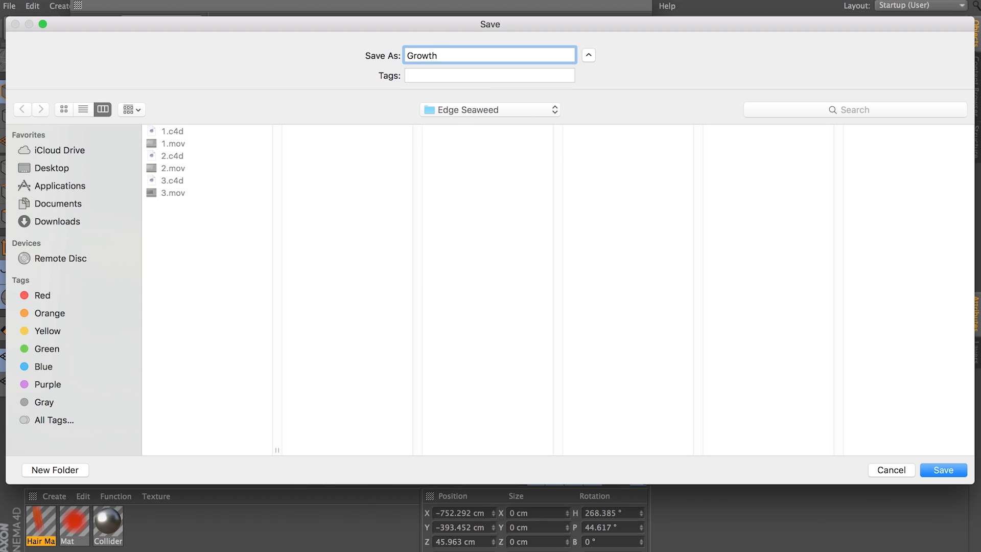
key("Return")
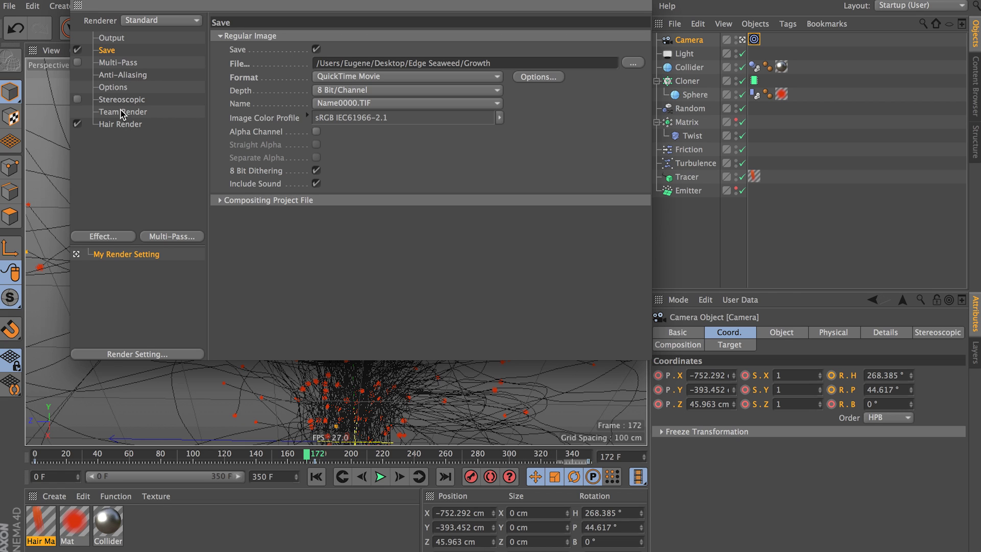
Review the render options, anti-aliasing settings and available renderers, and close the render settings.
left_click(113, 88)
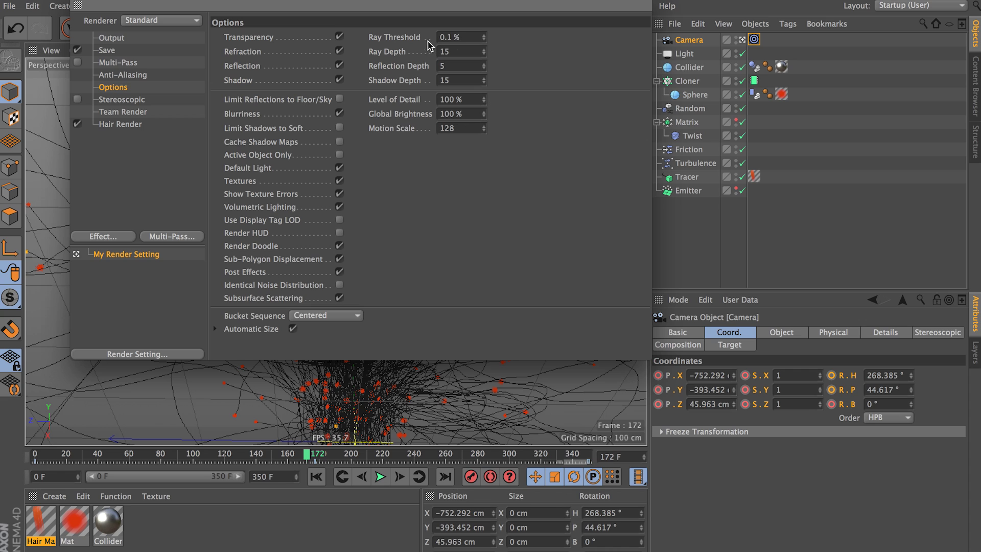
left_click(127, 76)
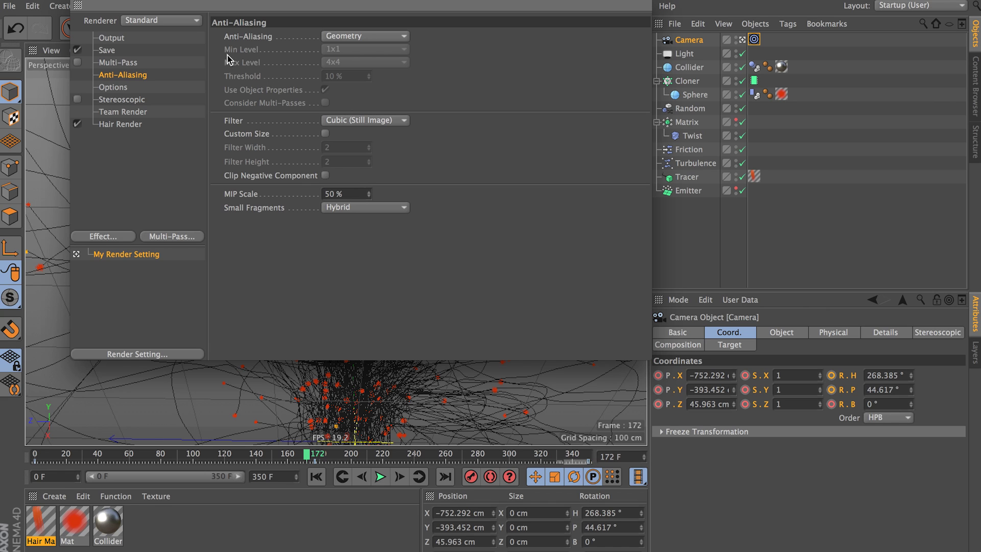
left_click(160, 22)
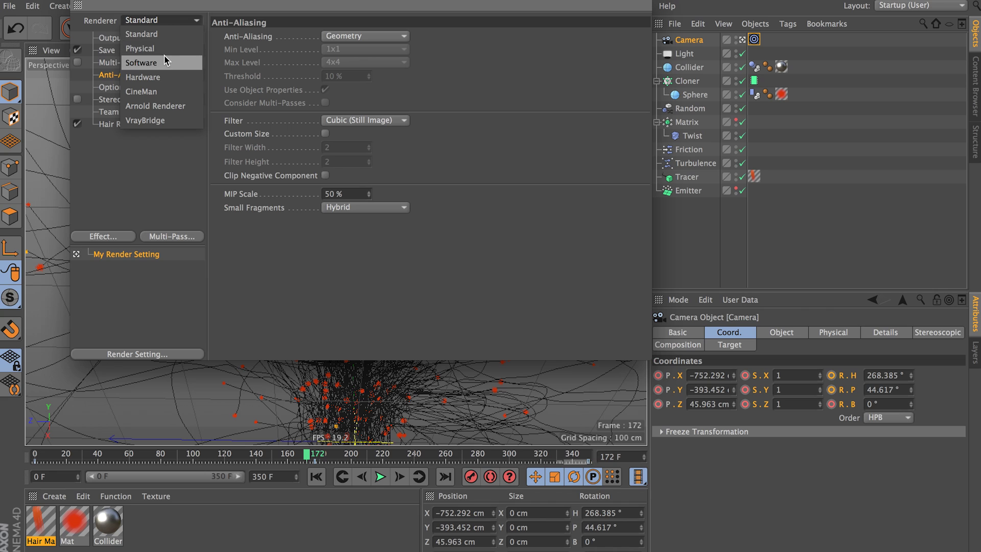
key("Escape")
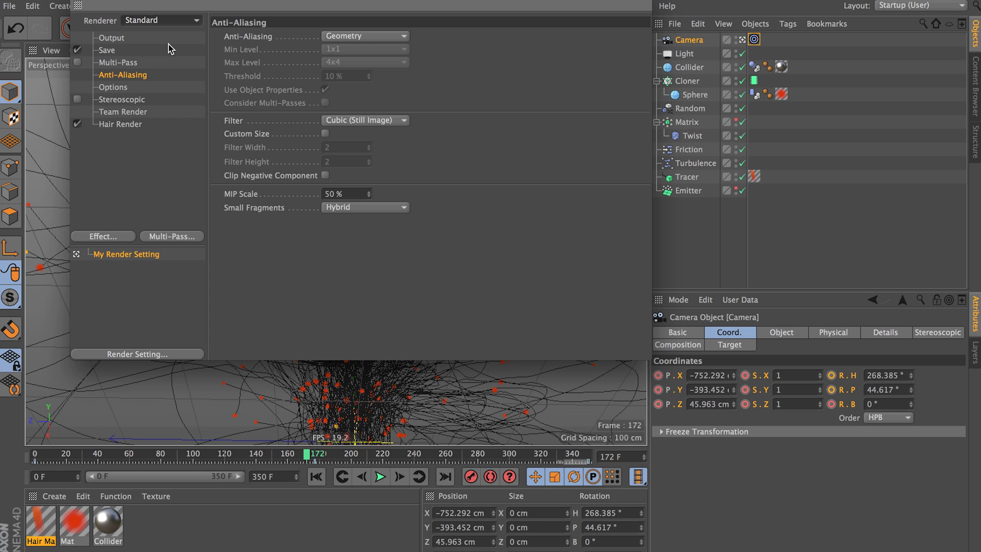
left_click(80, 0)
left_click(314, 480)
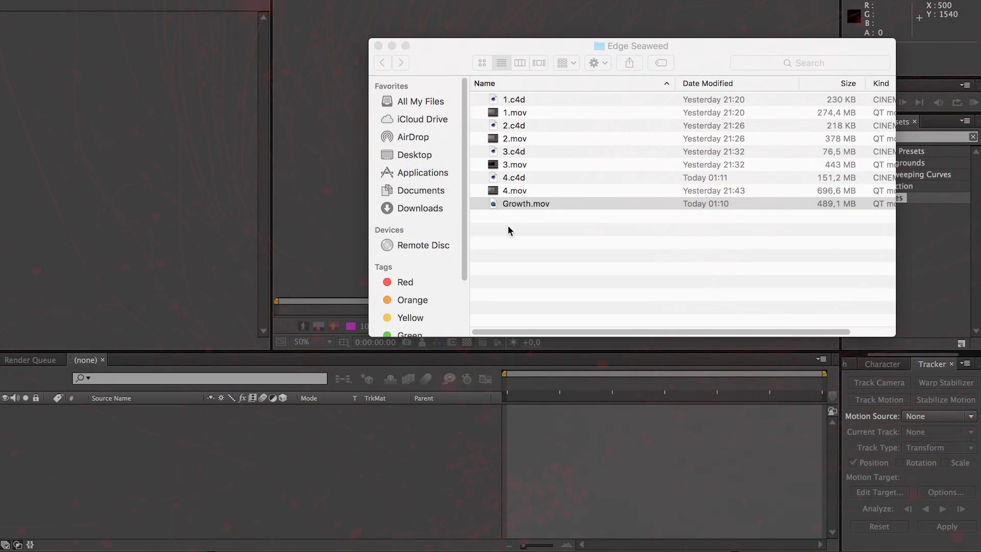
Switch to After Effects, import Growth.mov from the Edge Seaweed folder, and create a composition from it.
left_click_drag(515, 205, 42, 345)
left_click(104, 127)
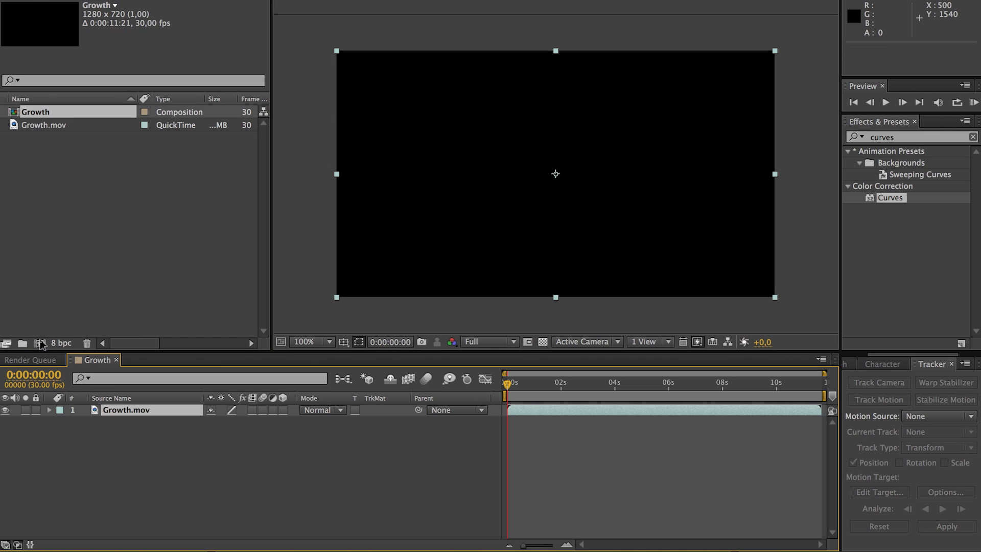
left_click(122, 428)
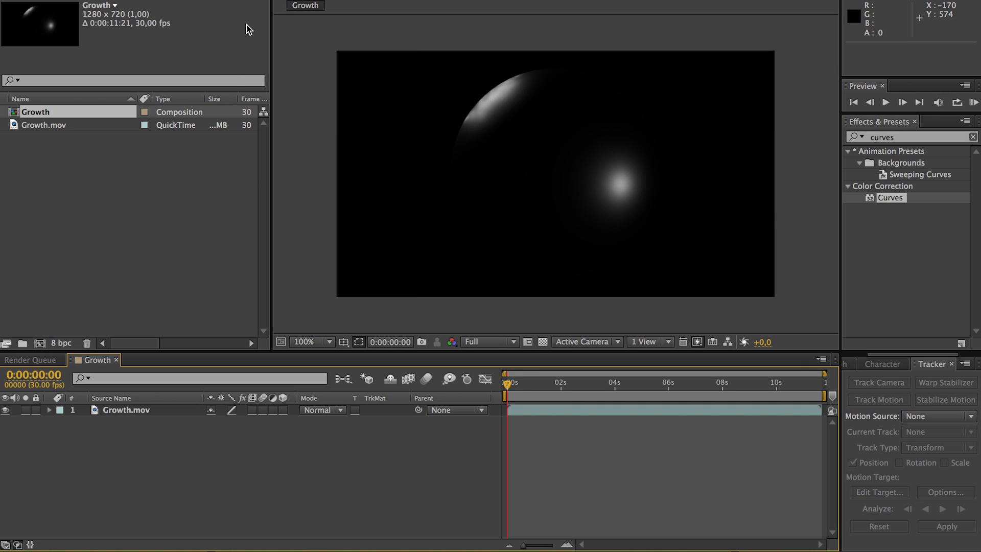
Add a shape layer, draw a closed four-point diamond across the middle of the frame, and even out its lower and right-hand vertices.
left_click(240, 0)
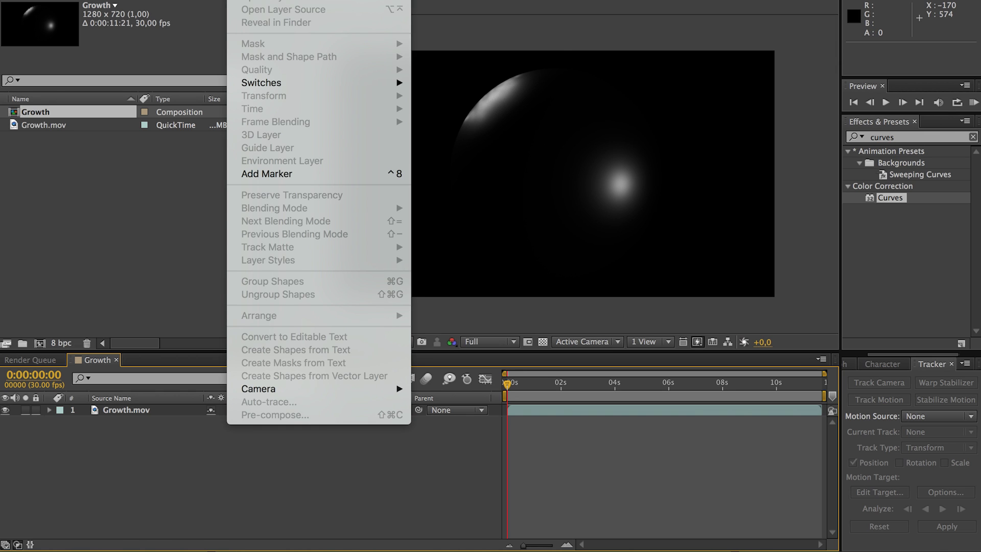
mouse_move(255, 0)
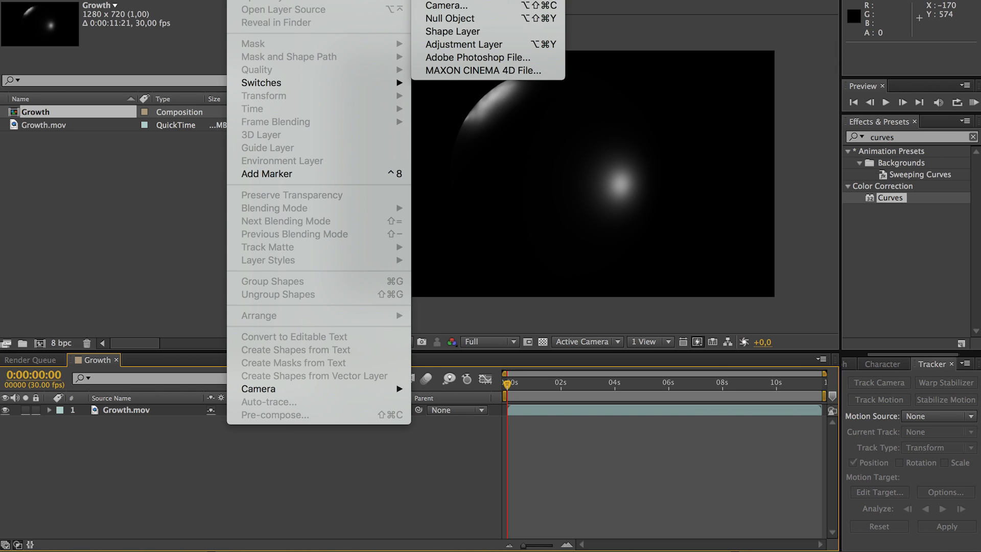
left_click(464, 32)
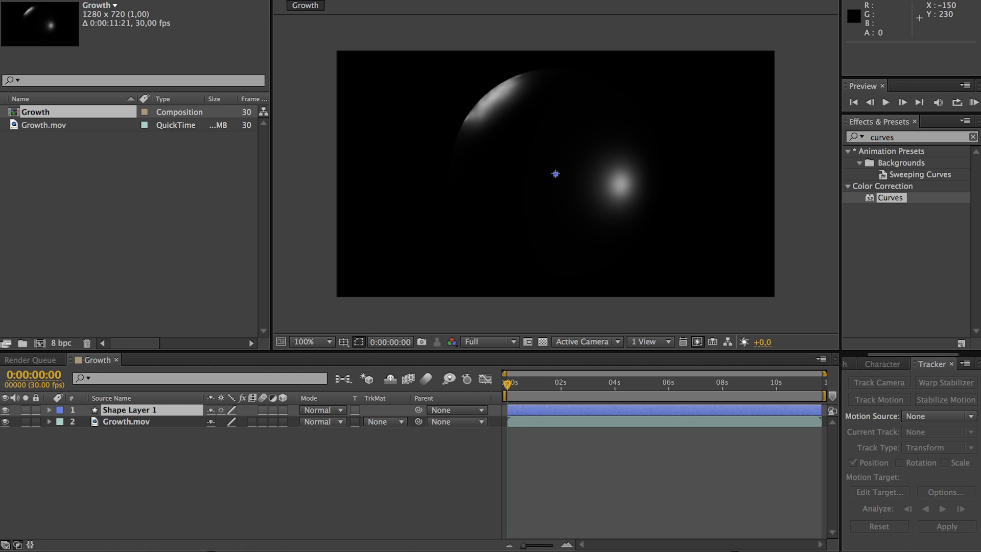
left_click(359, 193)
left_click(556, 159)
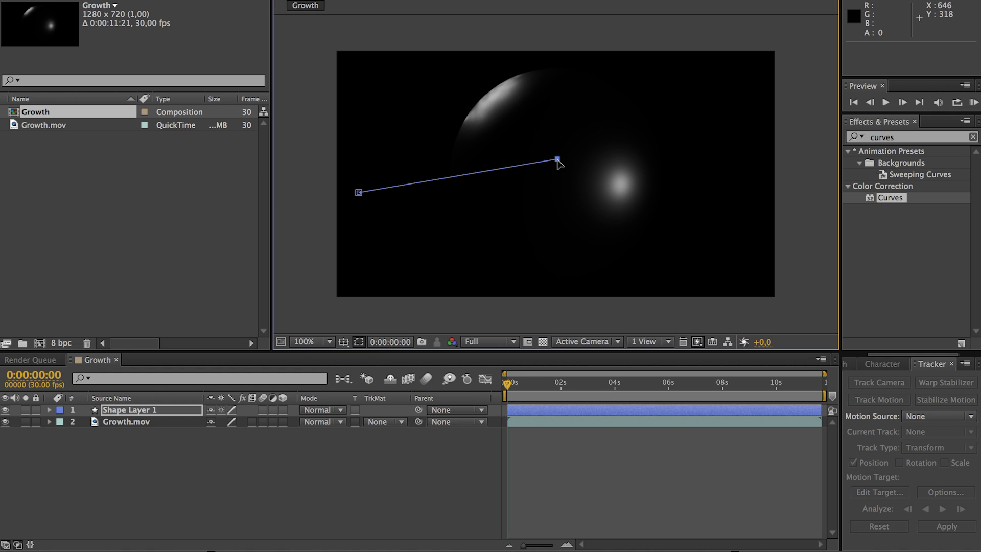
left_click(751, 214)
left_click(559, 243)
left_click(360, 193)
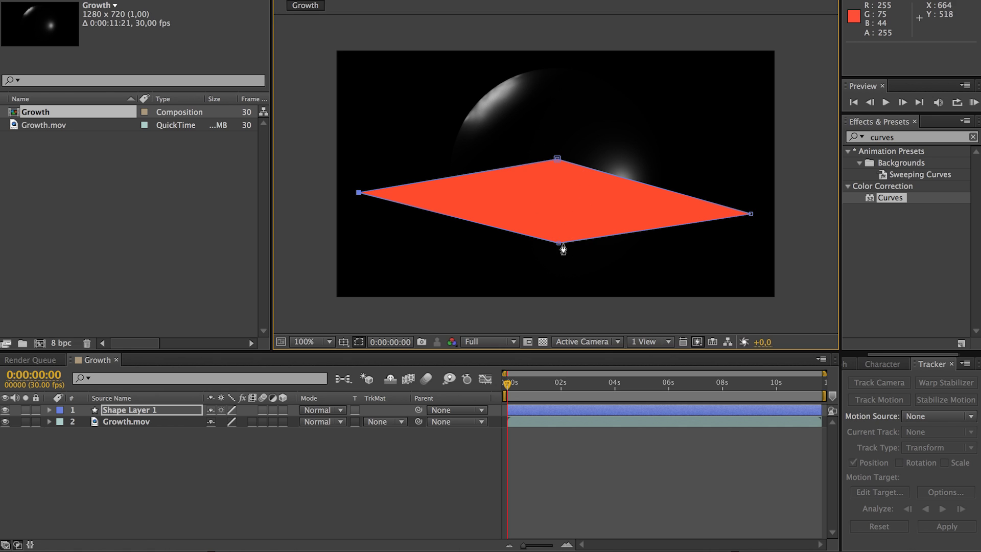
left_click_drag(559, 244, 552, 237)
left_click_drag(751, 215, 751, 197)
Add a circle centred over the diamond on the same shape layer and flatten the diamond into a thin horizontal streak.
left_click_drag(130, 1, 181, 5)
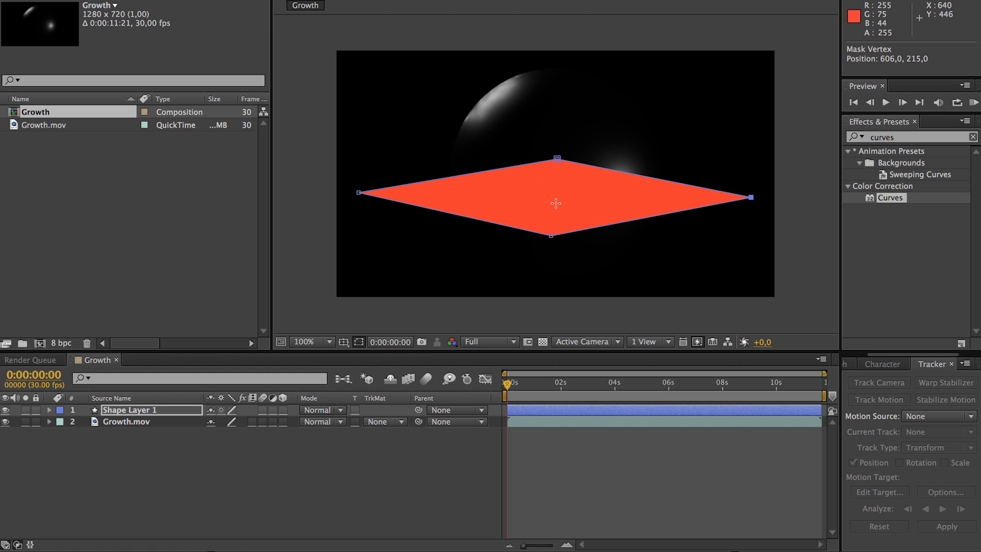
left_click_drag(555, 196, 680, 192, "shift")
left_click_drag(642, 225, 562, 214, "shift")
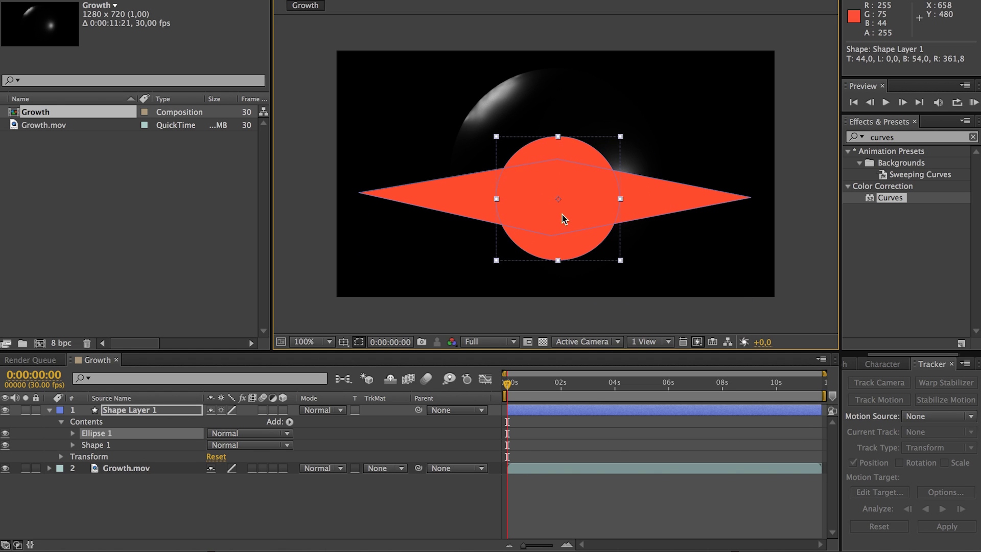
left_click(673, 202)
left_click_drag(557, 161, 558, 190)
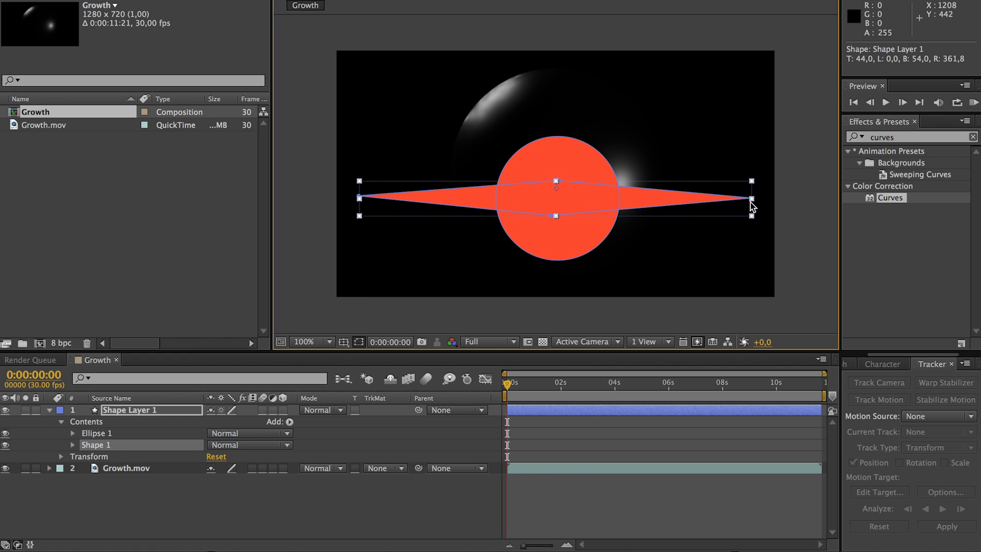
Apply Fast Blur to the shape layer with Blurriness 129 and squash the layer vertically to 29% scale.
left_click(973, 136)
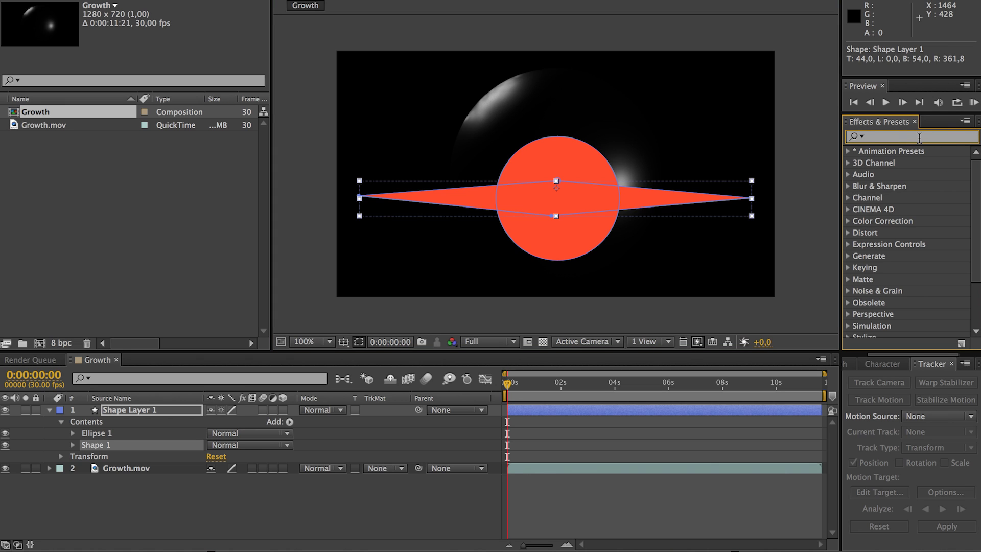
type("fast blur")
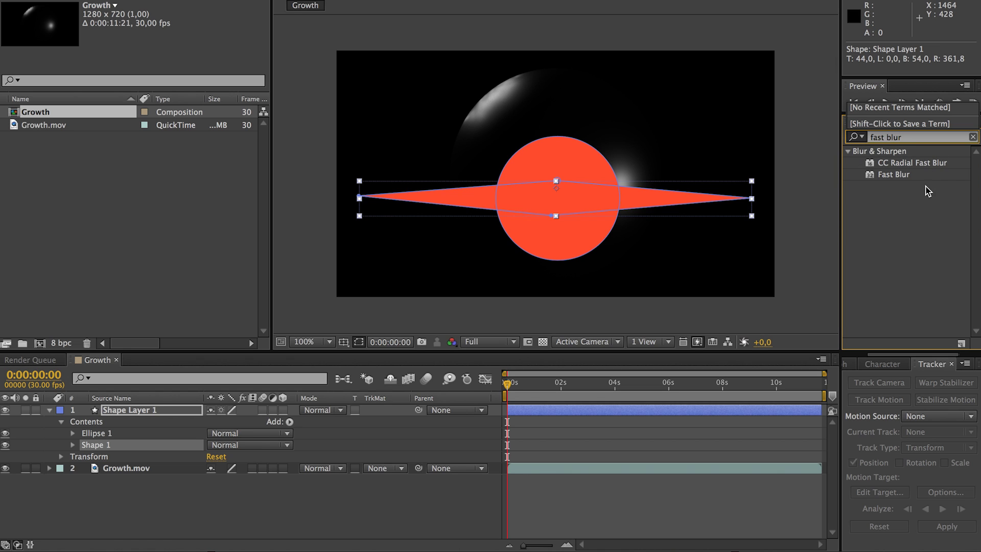
left_click_drag(882, 175, 570, 225)
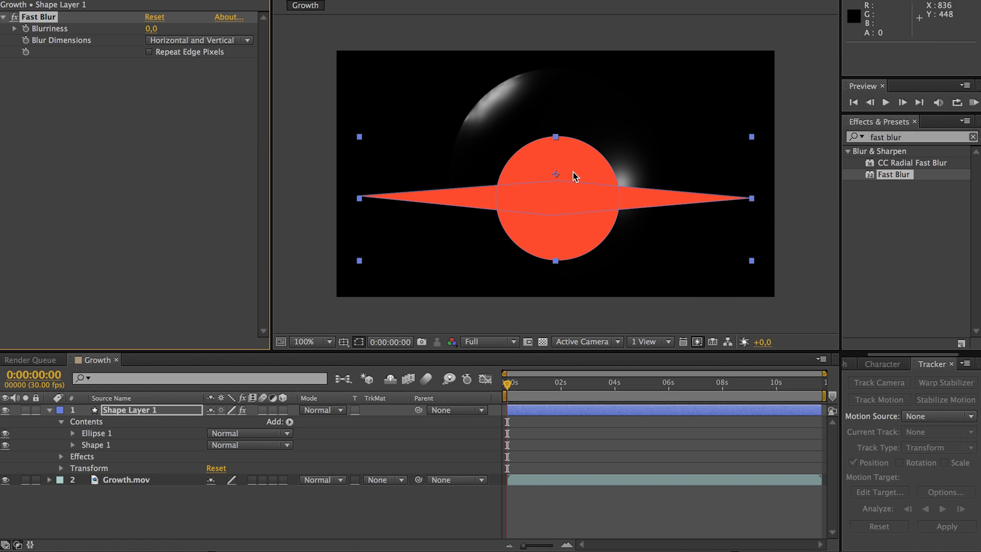
left_click_drag(151, 29, 238, 38)
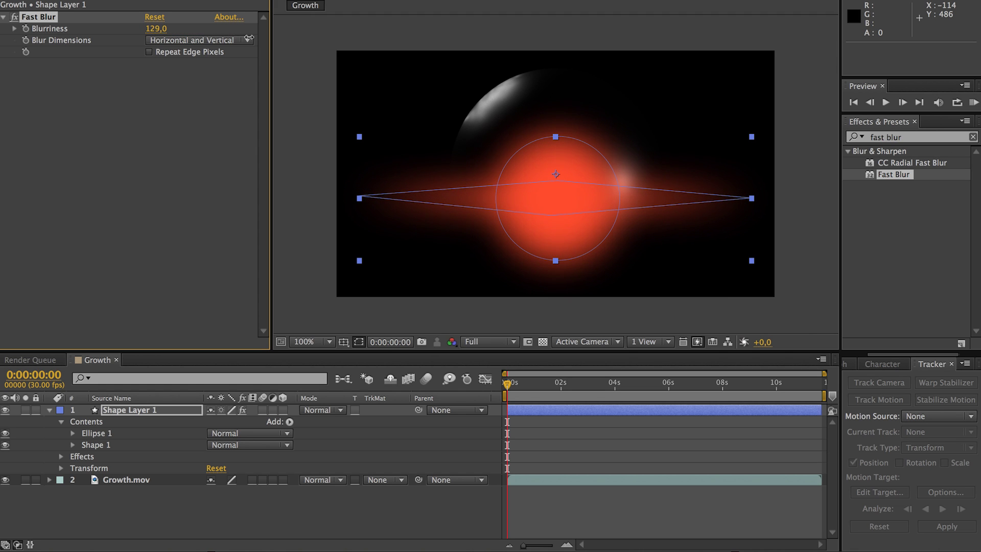
left_click_drag(556, 136, 554, 164)
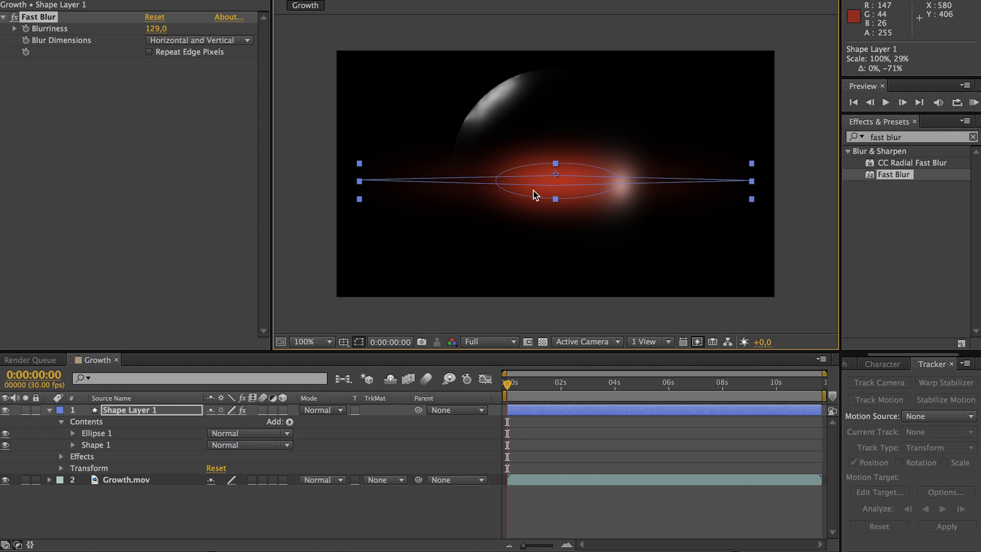
Narrow the ellipse to a compact oval at the streak's centre and move the whole shape layer to position 782, 546.
left_click(109, 435)
left_click_drag(496, 181, 525, 181)
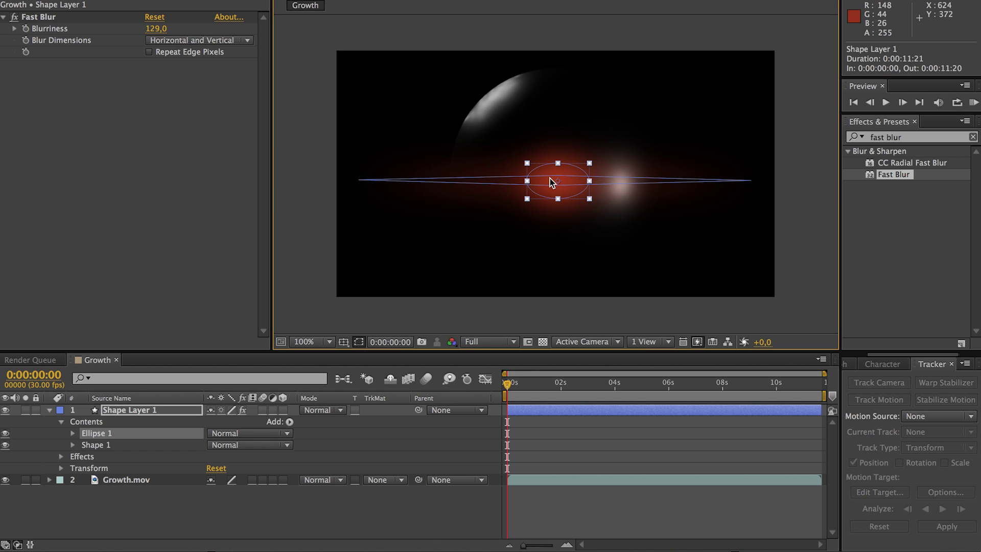
left_click(131, 410)
left_click_drag(577, 180, 596, 255)
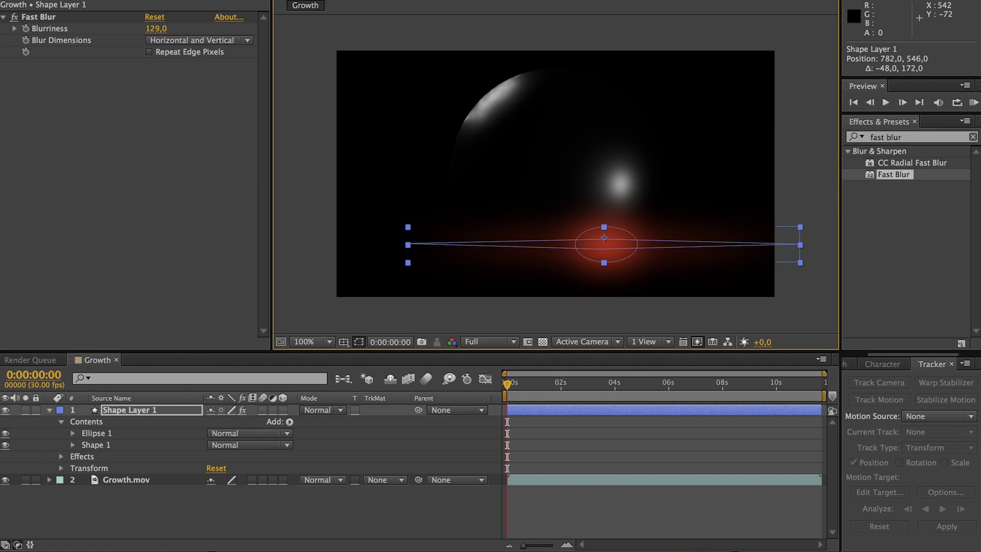
Change the fill of the shapes from a sample of the sphere's bright highlight to the lighter grey E9E9E9.
left_click(391, 1)
left_click(301, 184)
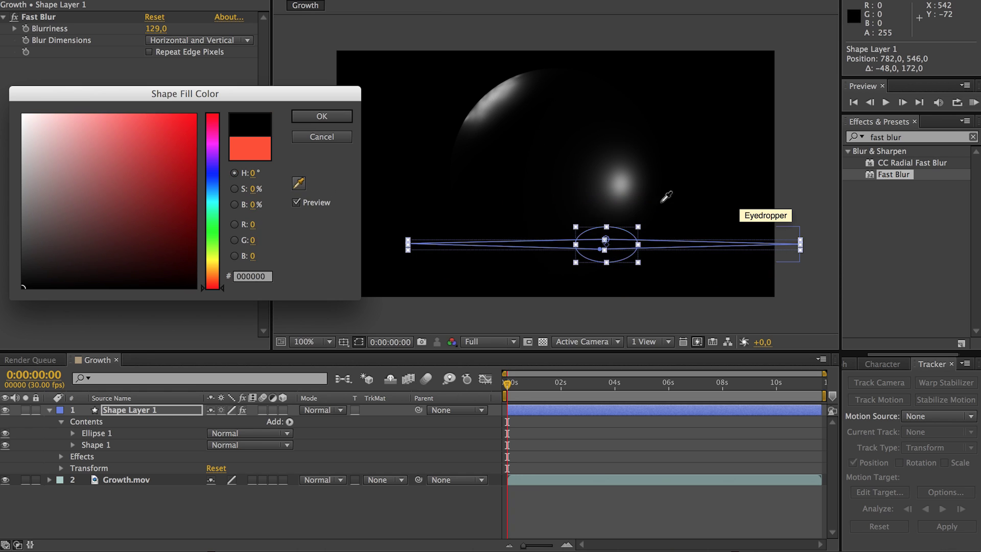
left_click(622, 185)
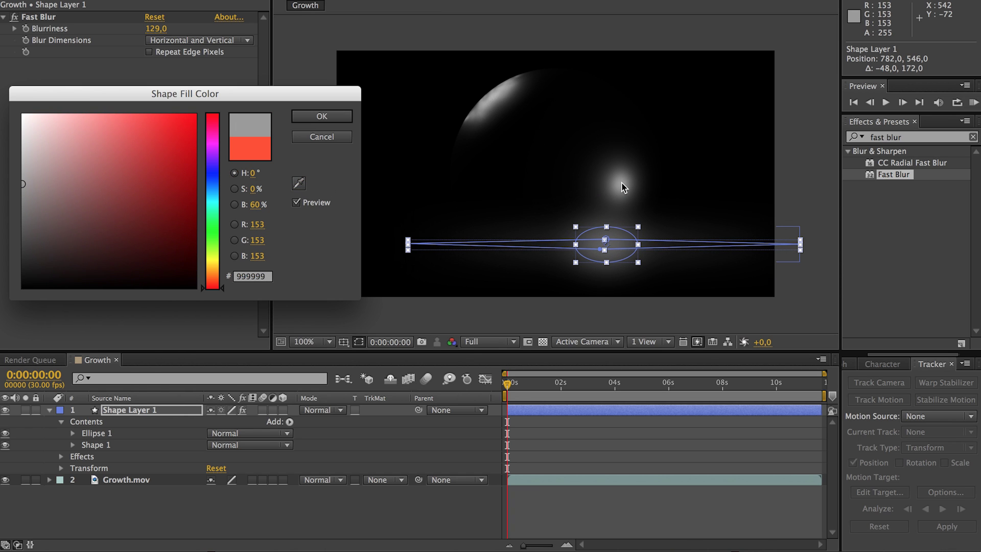
left_click(19, 158)
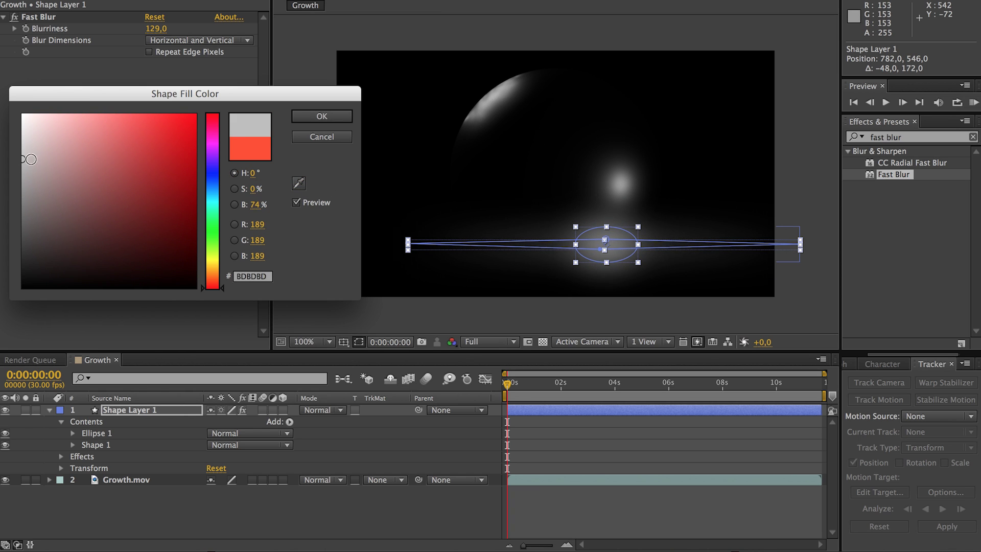
left_click_drag(60, 128, 15, 132)
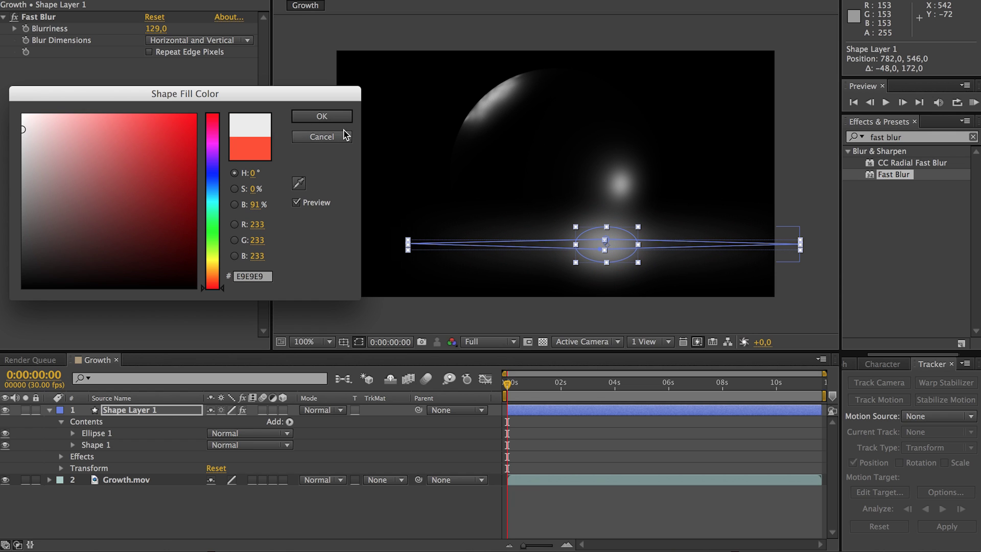
left_click(323, 116)
Set the shape layer's blending mode to Add and move the glow onto the sphere's bright highlight at position 828, 386.
left_click(330, 409)
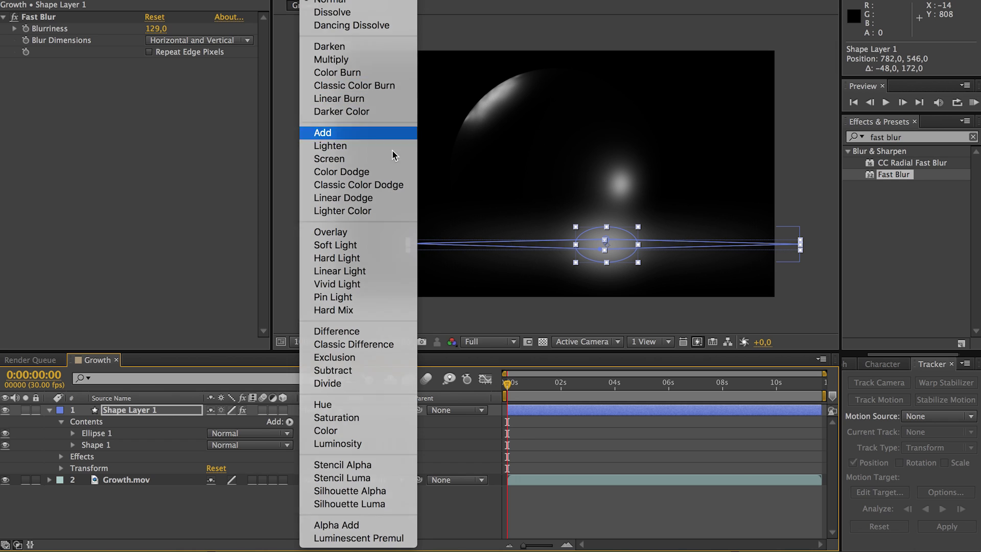
left_click(325, 133)
left_click_drag(605, 253, 632, 206)
key("ctrl+z")
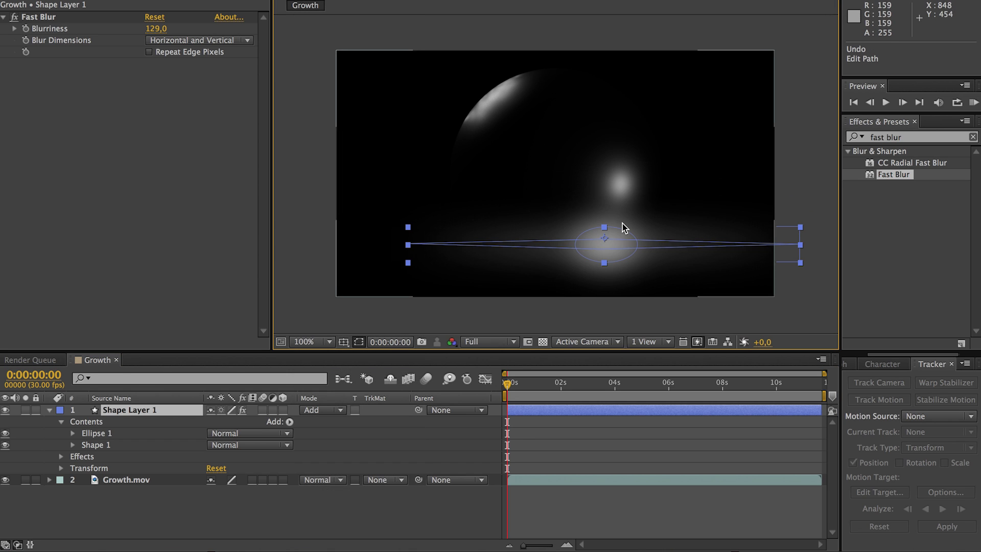
left_click_drag(544, 250, 562, 203)
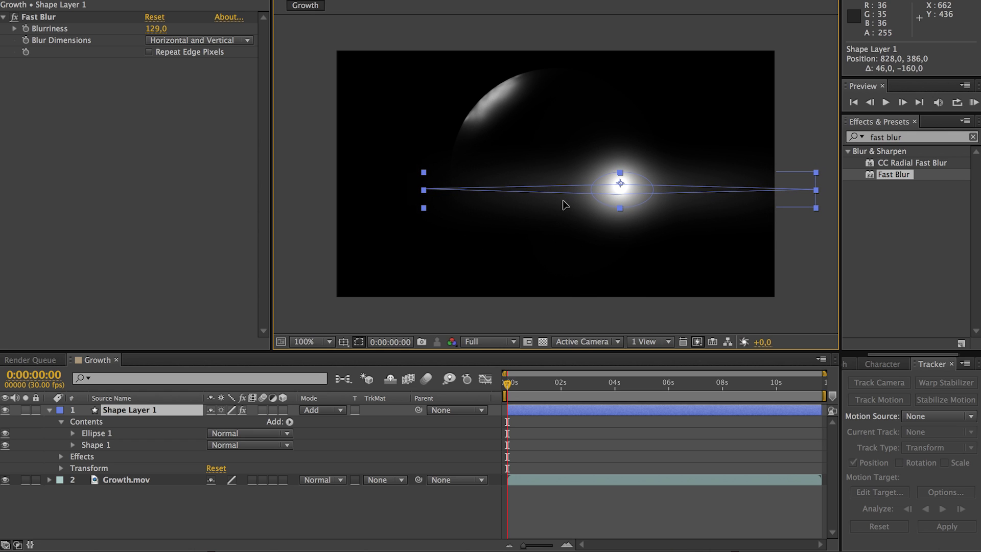
left_click(808, 253)
Lower the shape layer's opacity to 75% and shift the layer to position 848, 380.
left_click(149, 412)
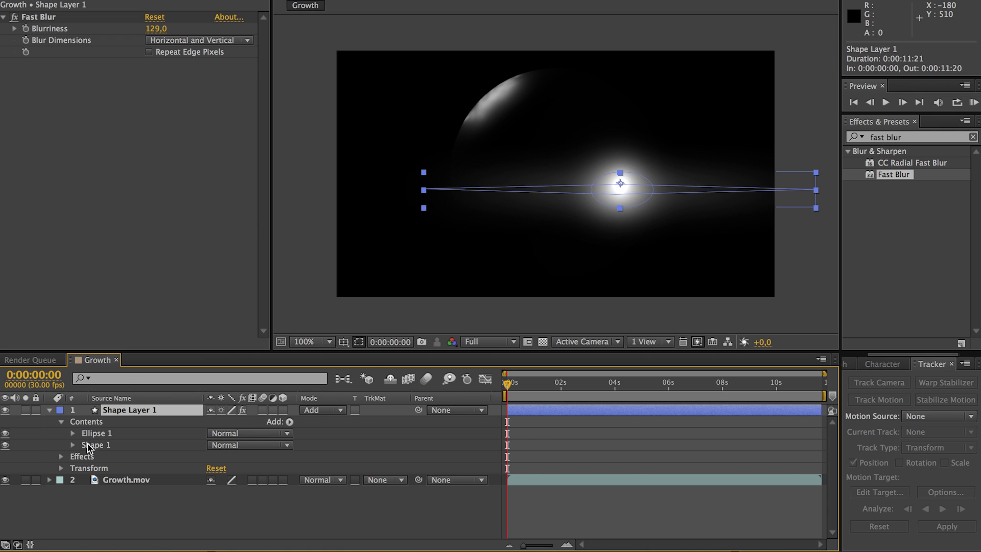
left_click(62, 468)
left_click_drag(215, 528, 195, 521)
left_click_drag(620, 174, 643, 191)
key("ctrl+z")
key("ctrl+z")
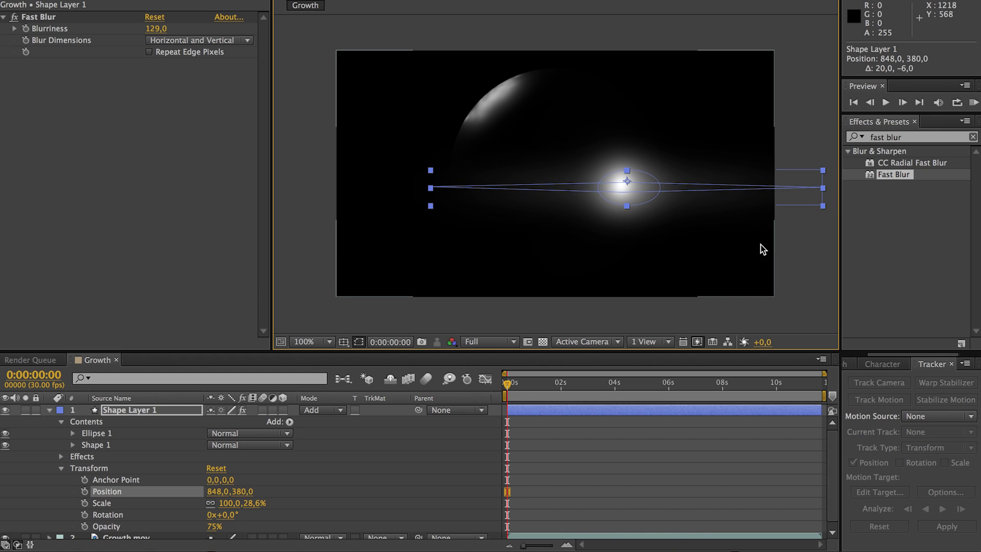
left_click(802, 239)
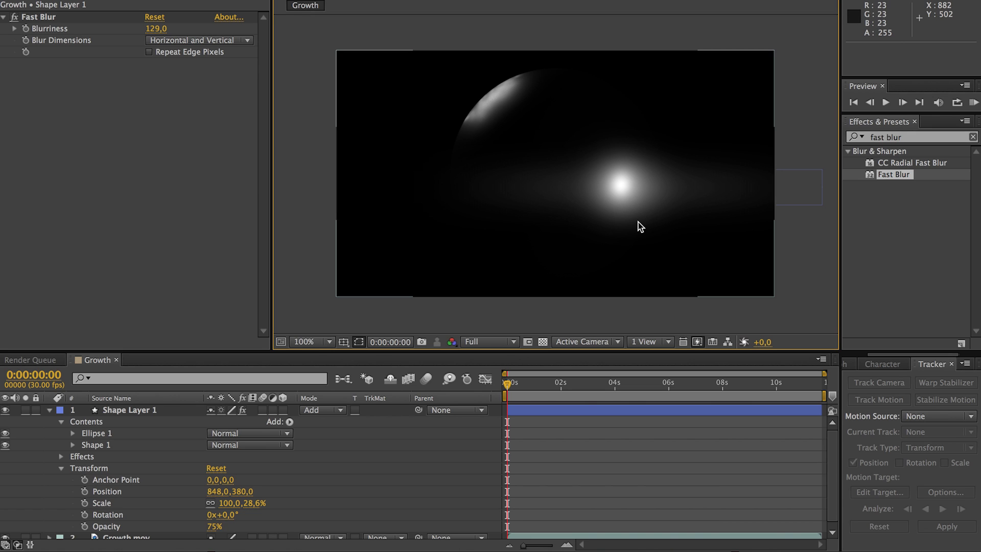
Move the layer's anchor point to the centre of the ellipse and align the glow with the highlight at 835, 392.5.
scroll(116, 508, "down", 1)
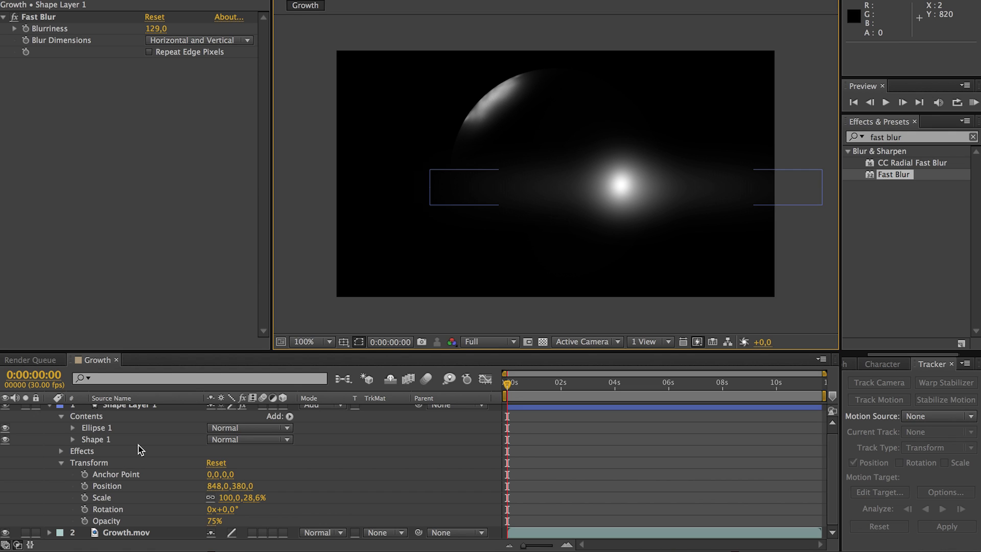
left_click(103, 460)
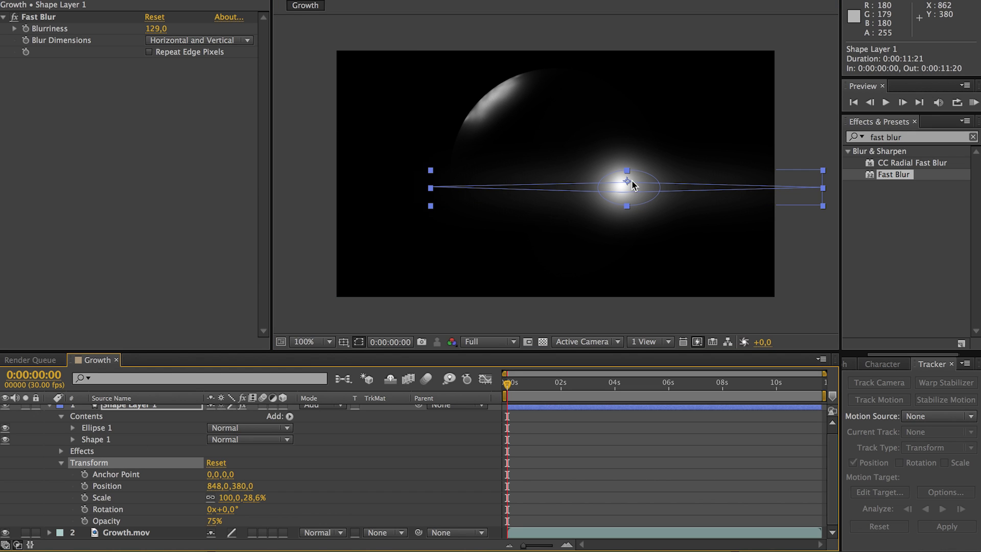
key("y")
left_click_drag(628, 180, 628, 187)
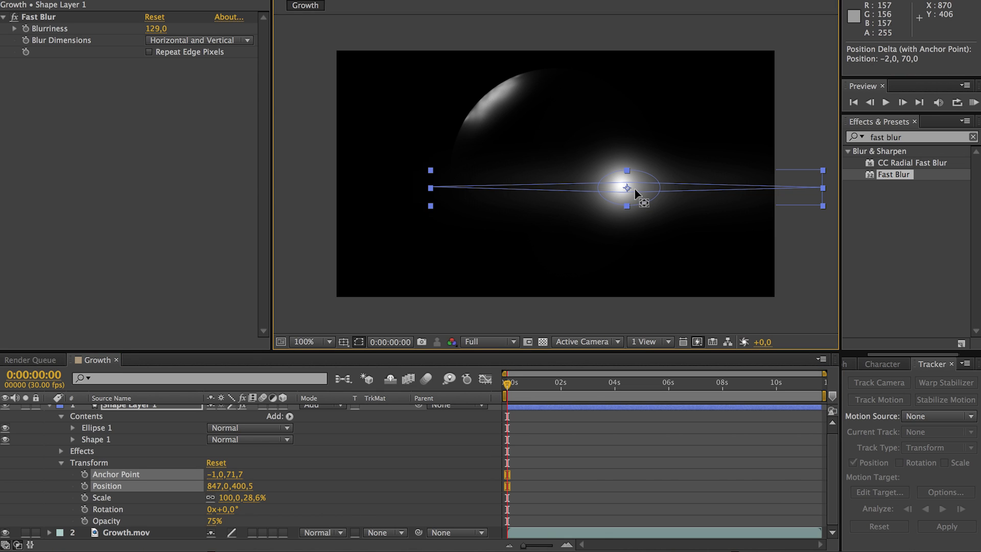
left_click_drag(633, 189, 628, 186)
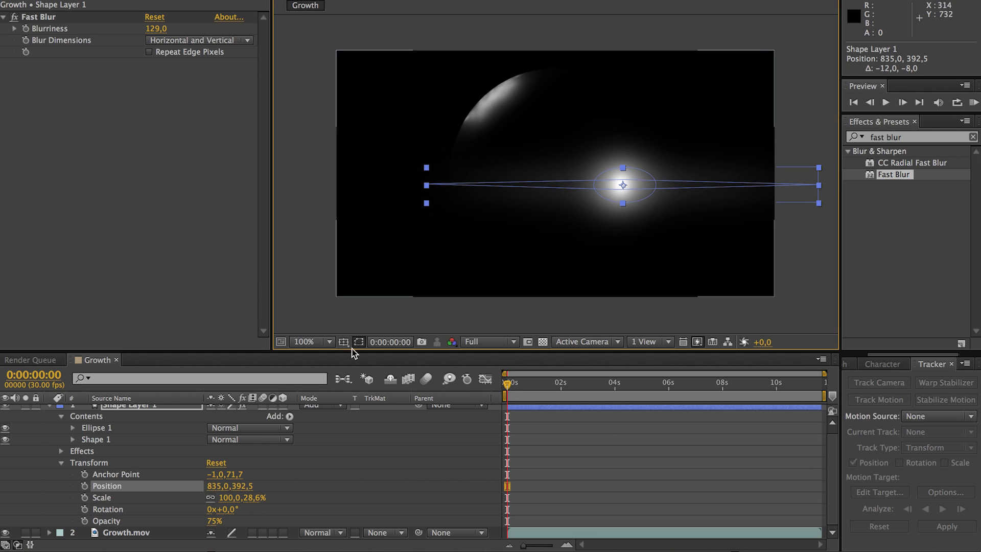
Keyframe the glow's Position at the first frame and place it at 571, 354.5 on the last frame, 0:00:11:20.
left_click(84, 486)
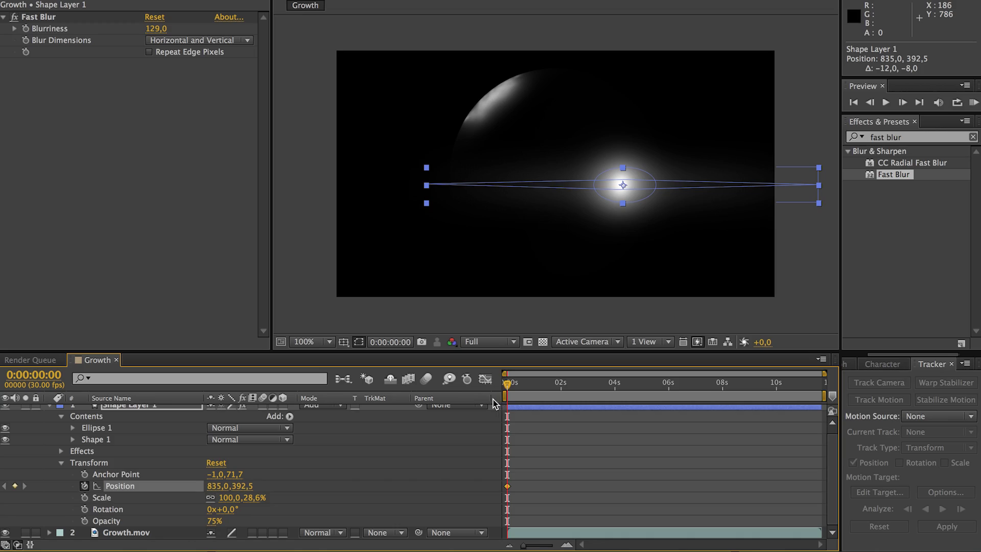
left_click_drag(510, 388, 833, 399)
left_click_drag(635, 192, 546, 174)
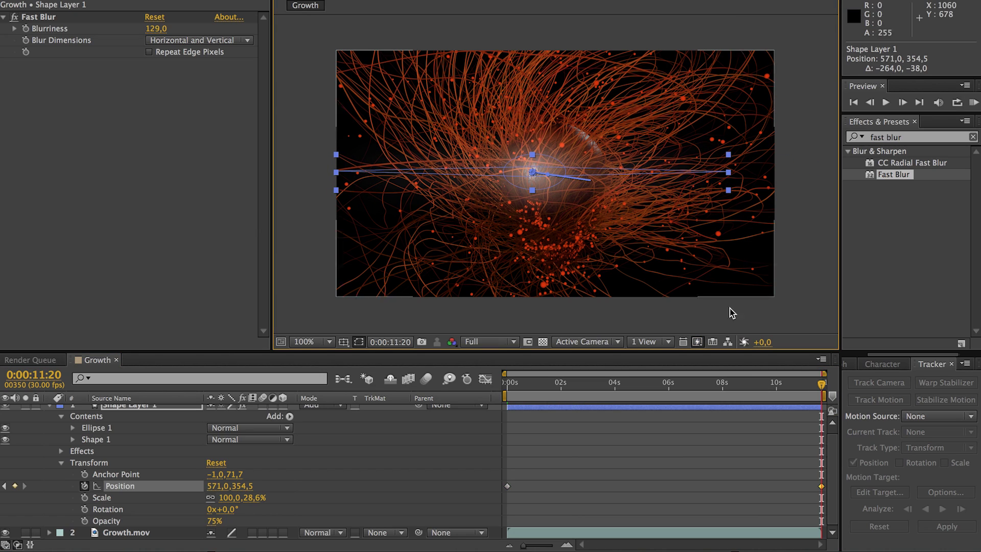
Add Position keyframes following the highlight at about 5.6 s, about 2.7 s and 0:00:09:00, placing the 0:00:09:00 one at 578.5, 328.1.
left_click_drag(819, 388, 659, 387)
left_click_drag(587, 186, 574, 161)
left_click_drag(659, 384, 579, 388)
left_click_drag(607, 171, 617, 173)
left_click_drag(582, 383, 754, 414)
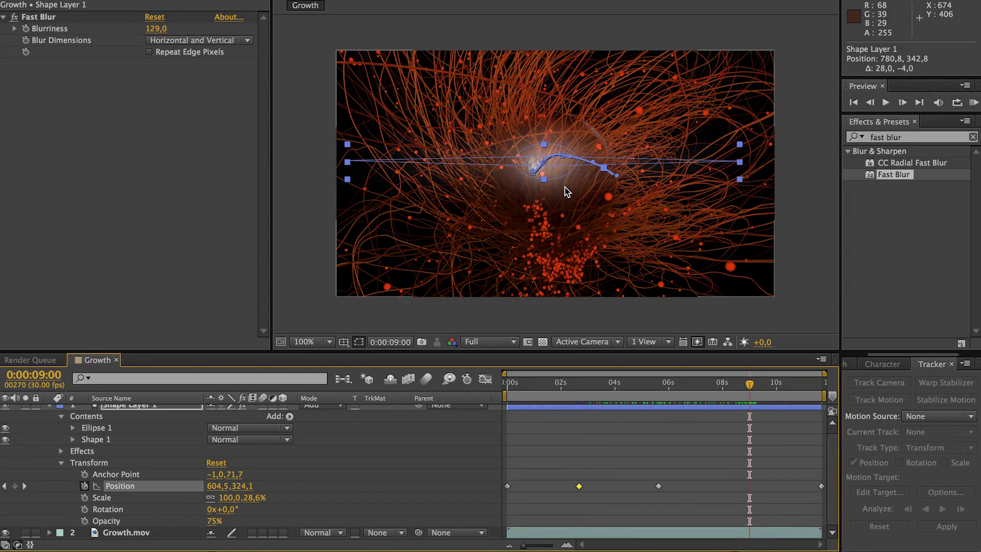
left_click_drag(561, 166, 554, 170)
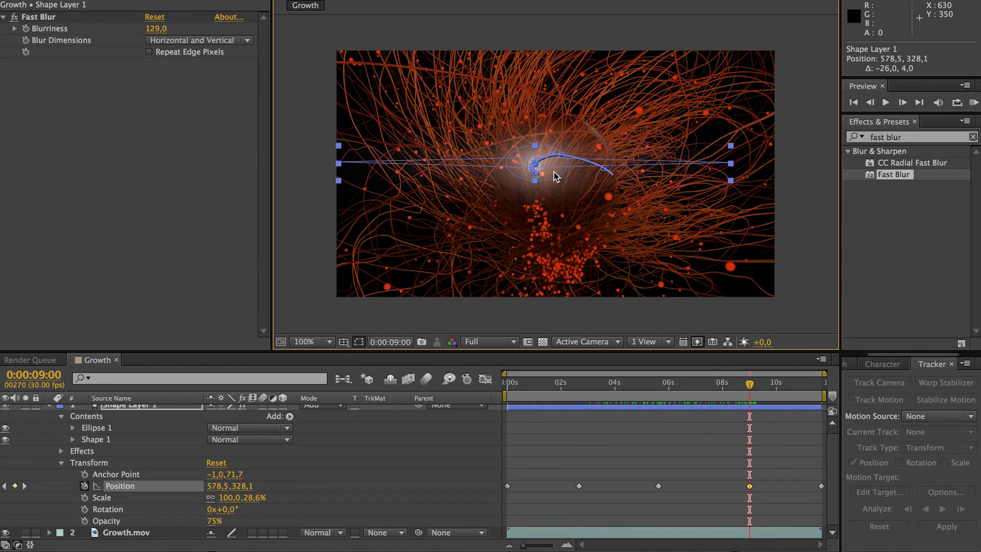
left_click_drag(756, 385, 484, 420)
Collapse the shape layer's properties and rename the layer Flare 1.
scroll(173, 472, "up", 1)
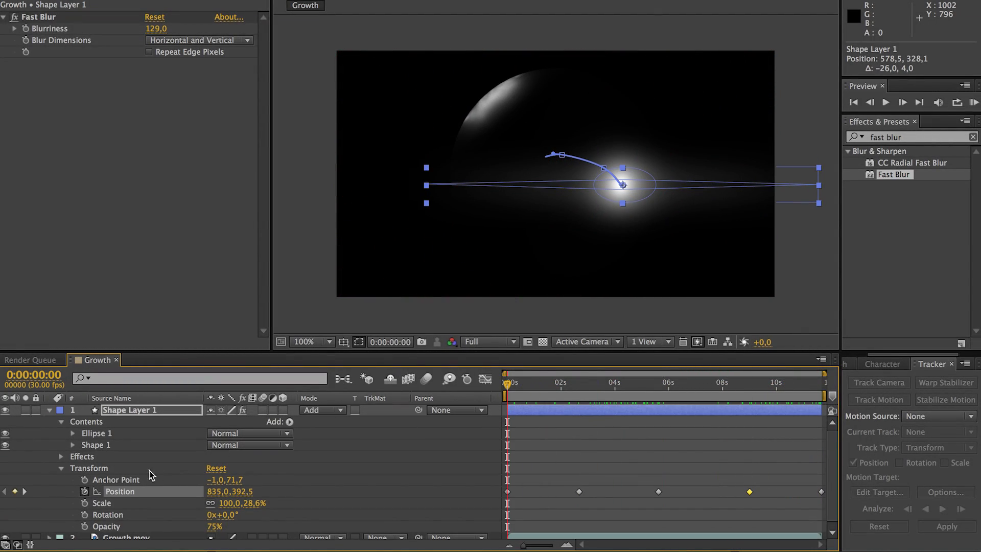
left_click(50, 409)
left_click(131, 408)
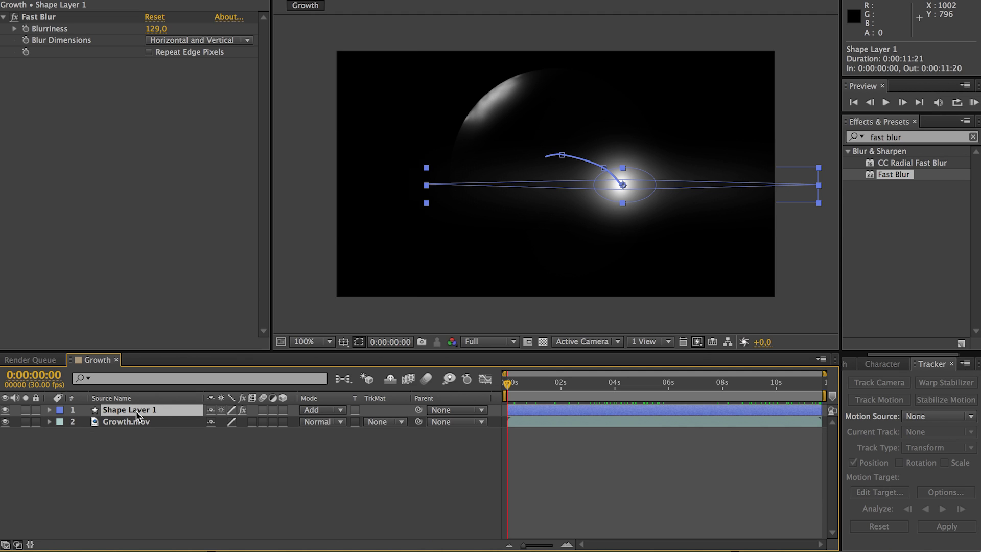
key("Return")
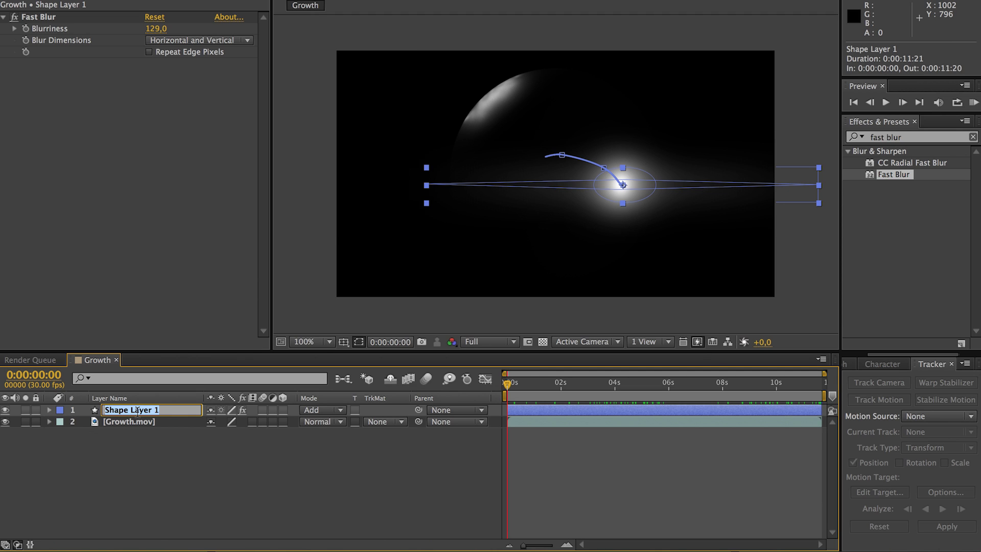
type("Flare")
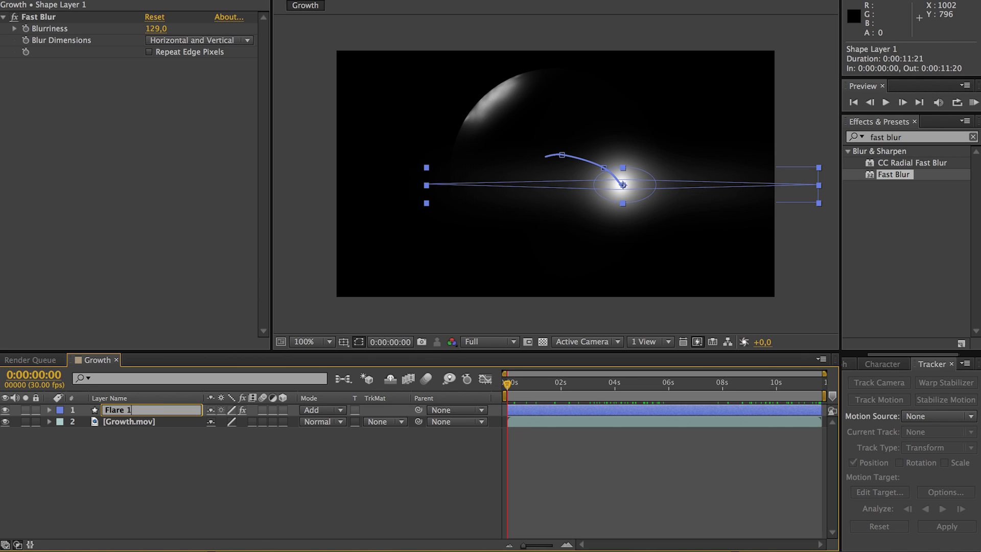
key("Return")
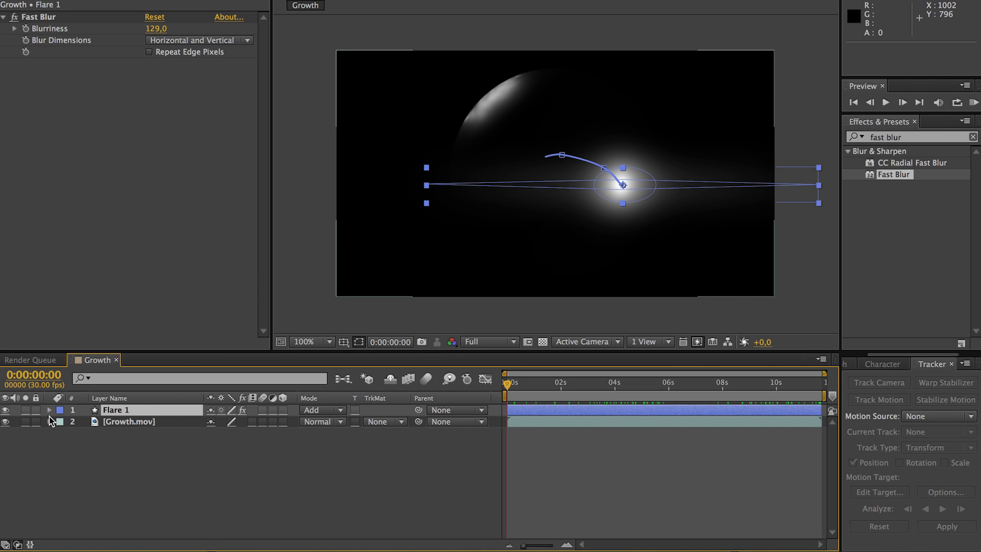
Duplicate the Flare 1 layer, trying and undoing a move of the copy towards the sphere's upper-left highlight.
left_click(50, 409)
left_click(50, 410)
key("ctrl+d")
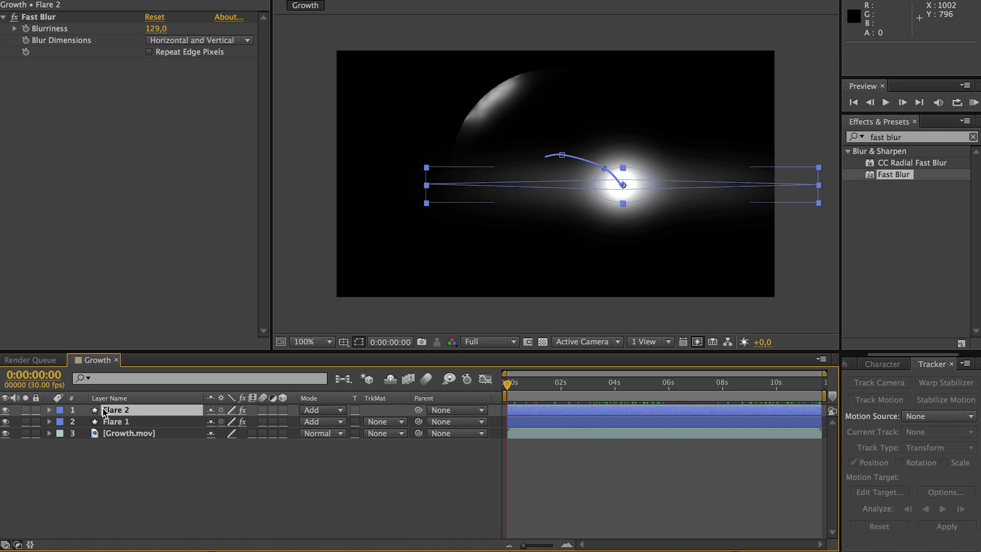
left_click_drag(619, 199, 534, 157)
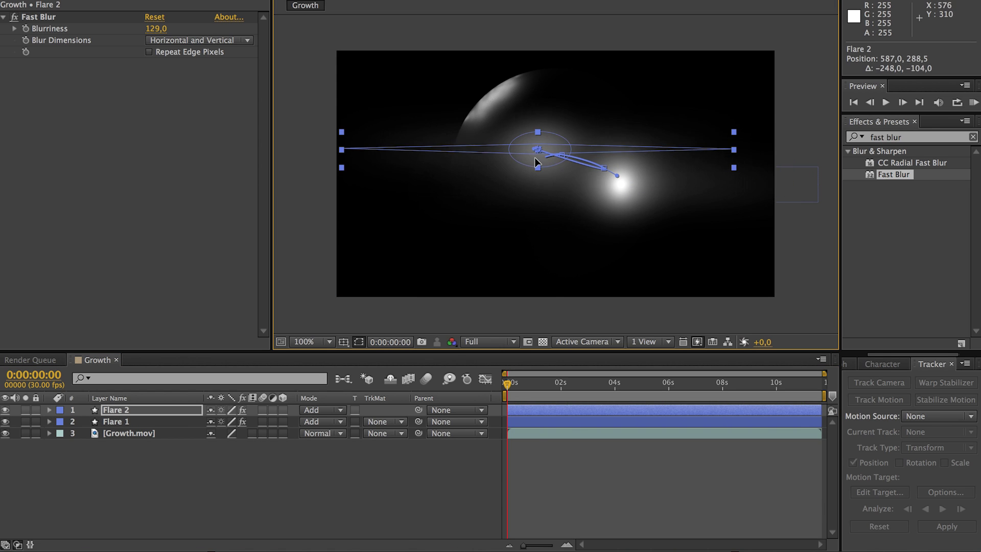
key("ctrl+z")
Delete all Position keyframes from the Flare 2 layer.
left_click(50, 410)
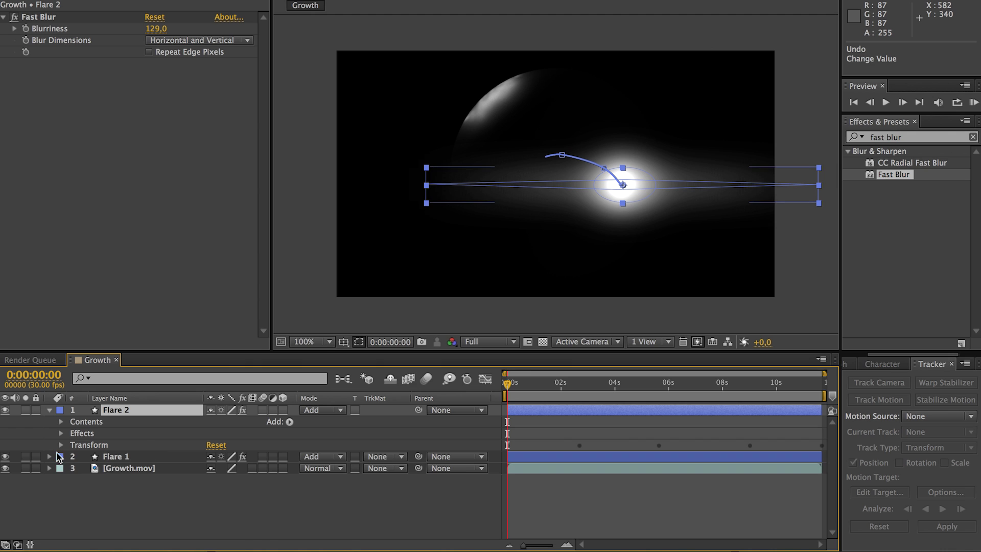
left_click(61, 445)
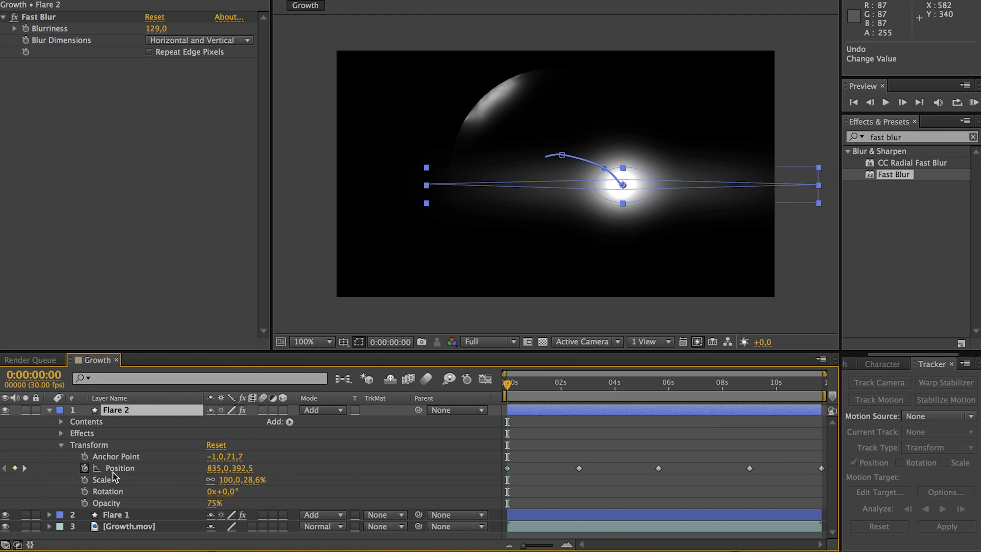
right_click(112, 472)
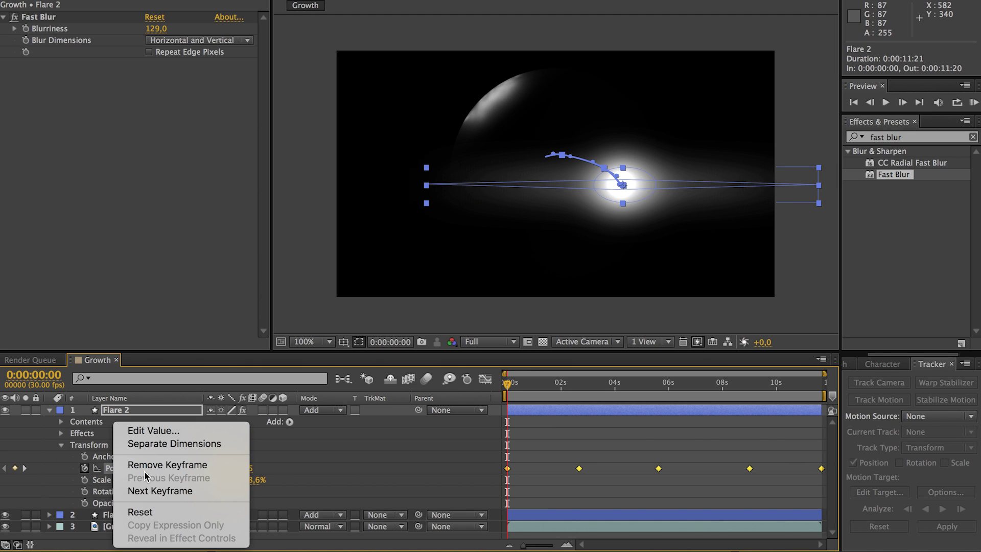
left_click(141, 513)
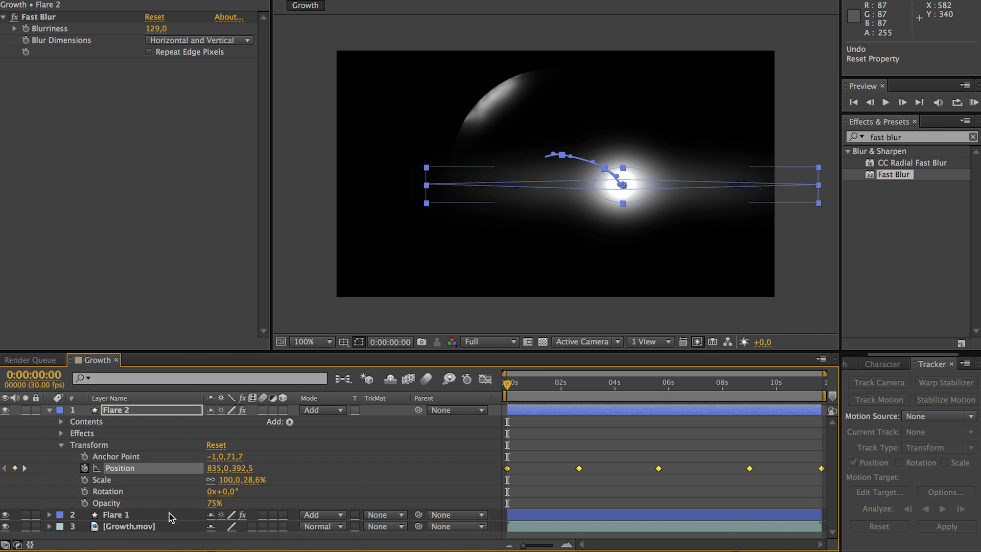
key("Delete")
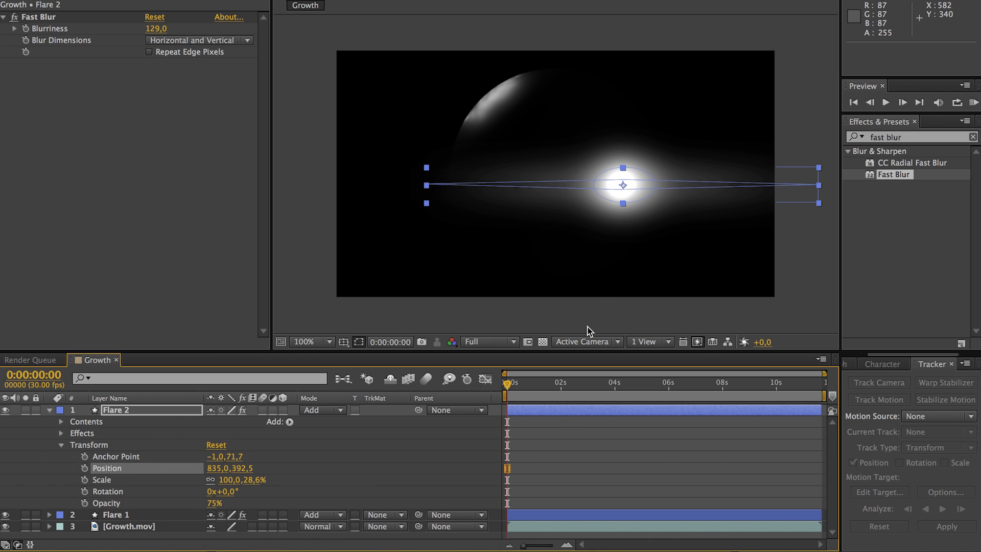
Place Flare 2 on the sphere's upper-left highlight at 439, 136.5, squash its vertical scale to 16.4%, and keyframe its Position at the first frame.
left_click_drag(630, 193, 489, 86)
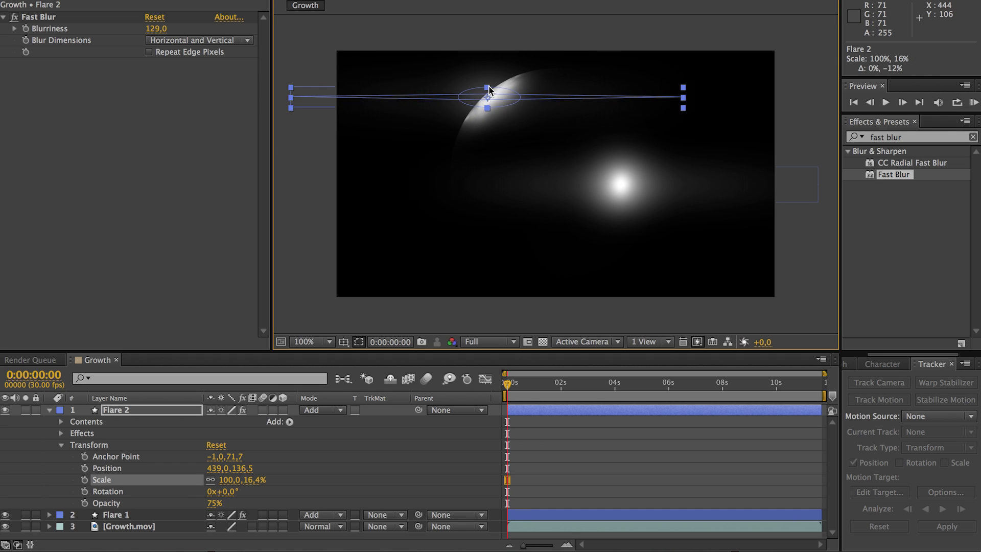
left_click(806, 120)
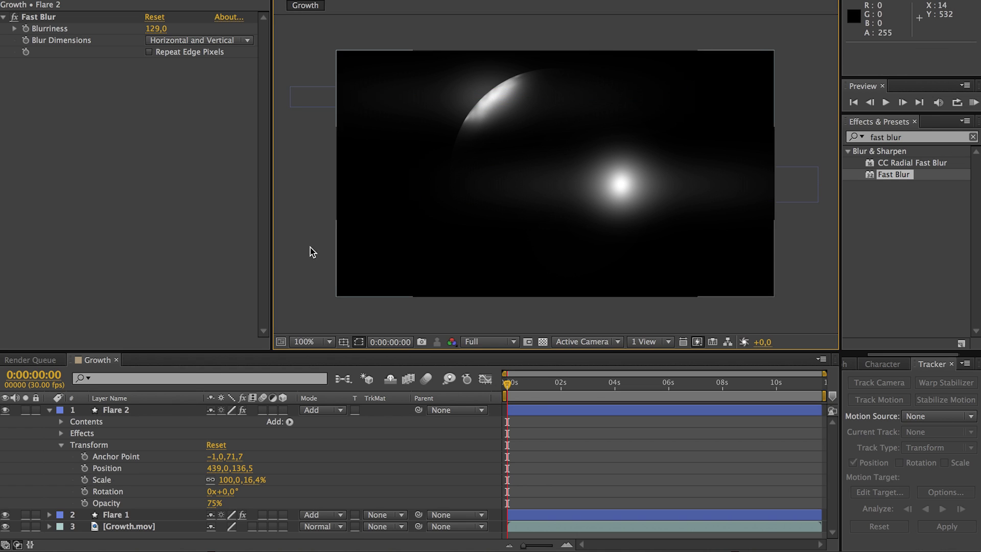
left_click(85, 468)
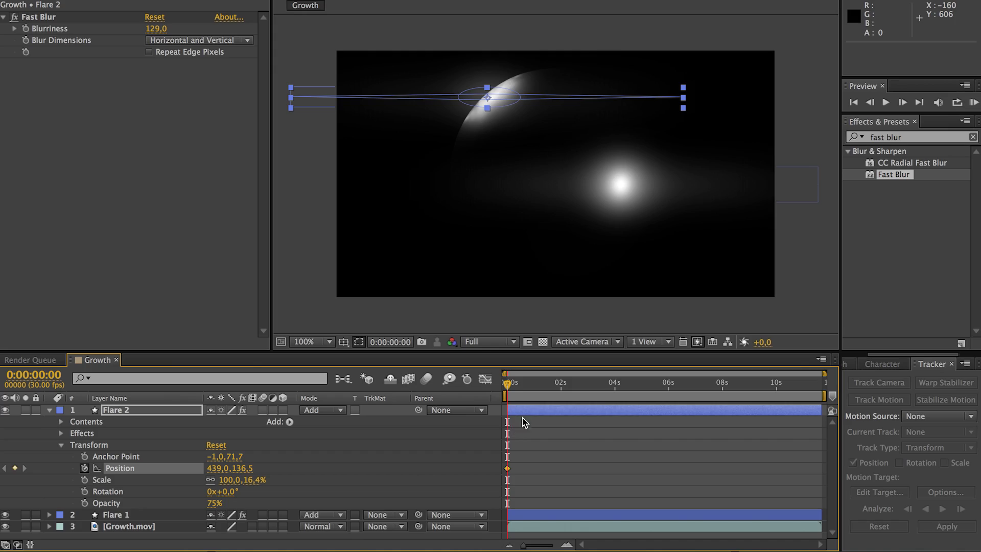
Keyframe Flare 2's Position at 745, 260.5 on the final frame, 0:00:11:20, over the sphere's upper-right highlight.
left_click_drag(511, 387, 830, 400)
left_click_drag(500, 100, 603, 143)
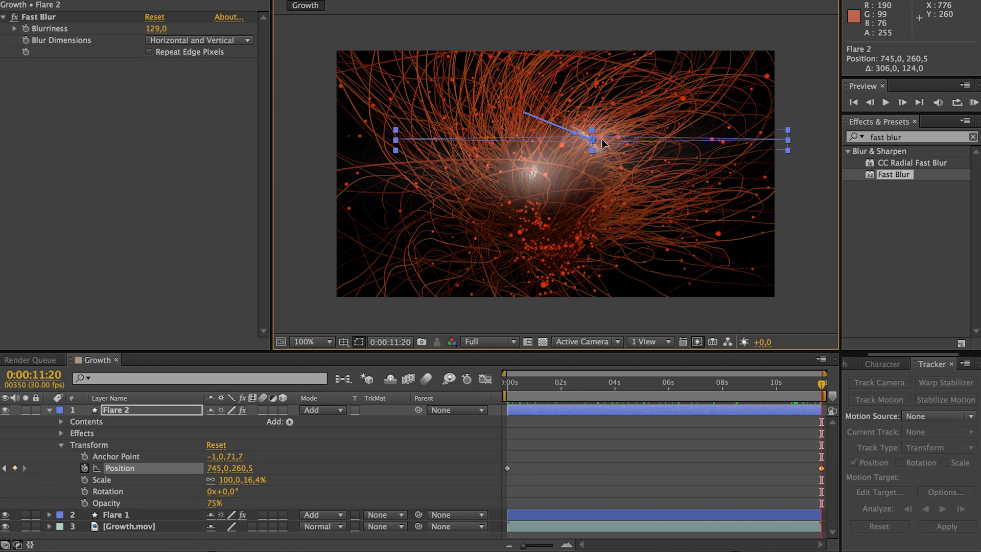
left_click(805, 197)
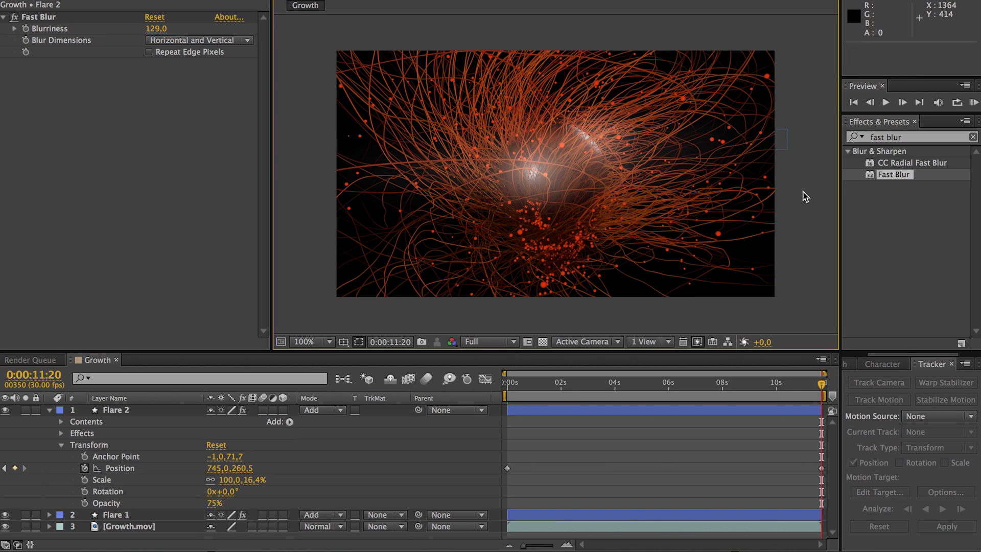
Keyframe Flare 2's Position at 451.9, 169 at 0:00:04:00, over the sphere's upper-left edge.
left_click_drag(820, 380, 611, 404)
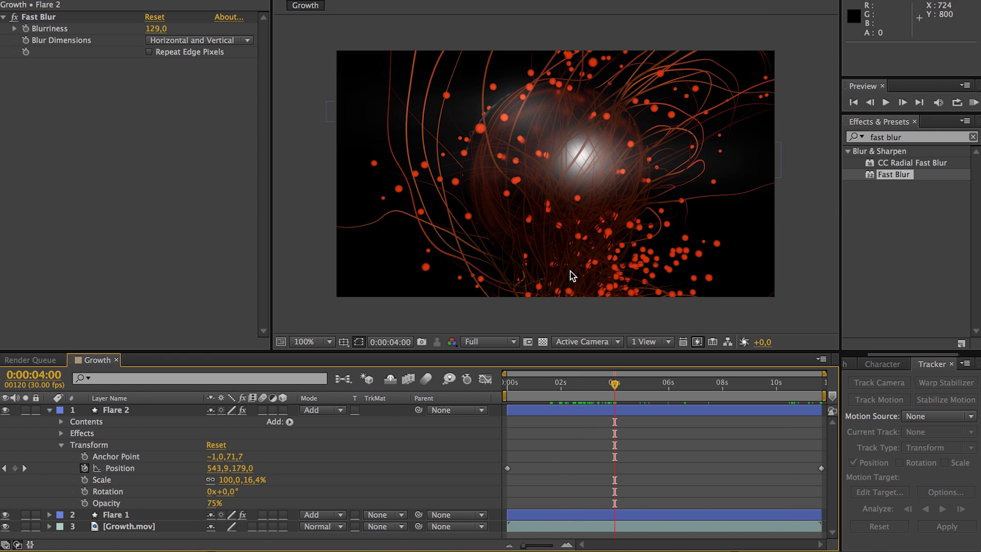
left_click_drag(521, 119, 502, 108)
key("ctrl+z")
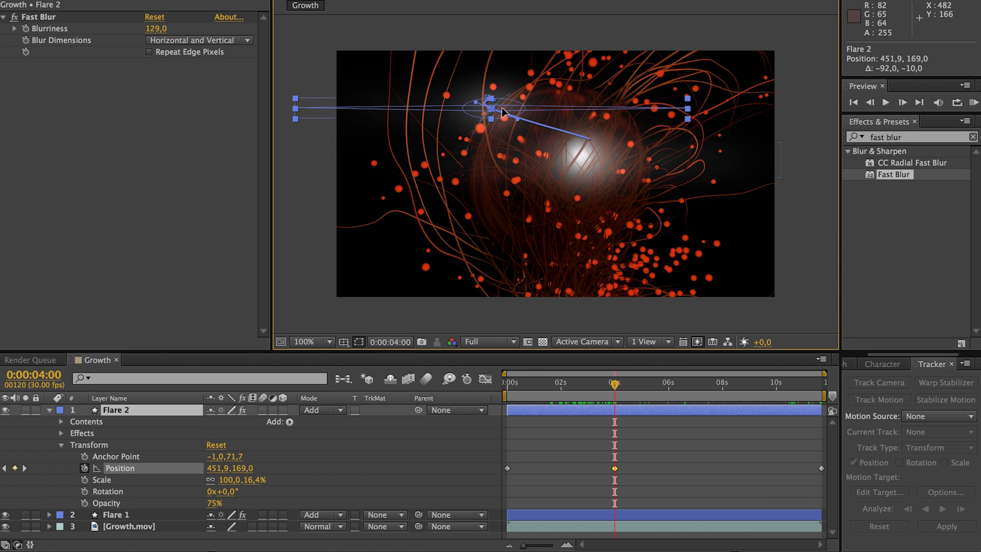
Keyframe Flare 2's Position on the sphere's upper-right highlight at 0:00:07:12 and at 758.6, 244.8 at 0:00:09:05.
left_click(616, 387)
left_click_drag(630, 392, 707, 399)
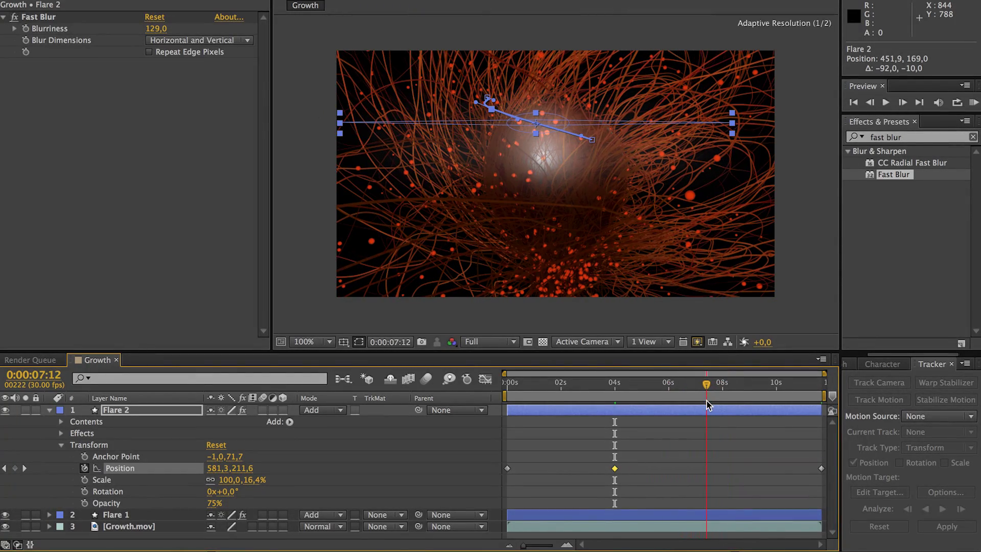
left_click_drag(554, 125, 627, 137)
left_click_drag(714, 385, 754, 393)
left_click_drag(658, 135, 641, 136)
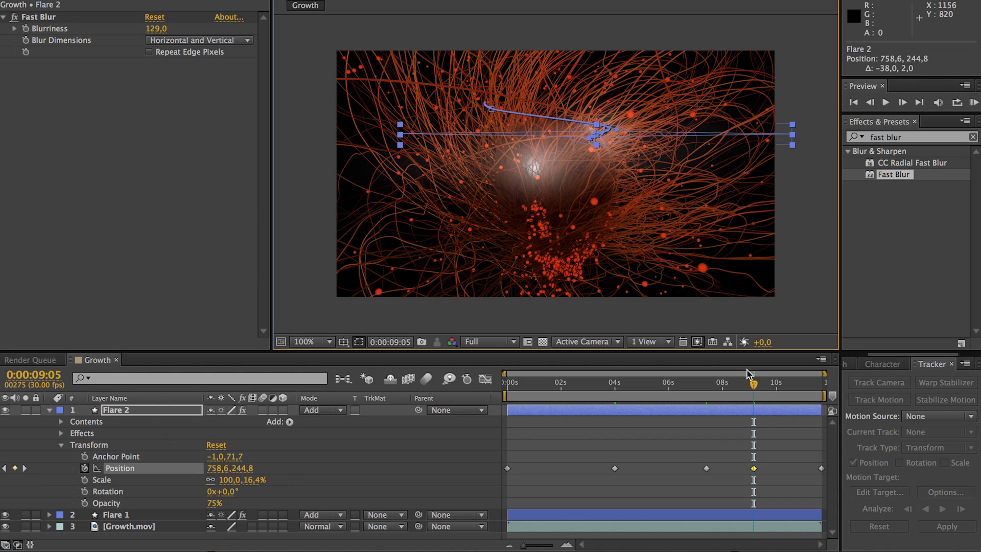
Animate Flare 2's Opacity with keyframes of 75% at the start and 26% at 0:00:04:01.
left_click_drag(754, 384, 613, 416)
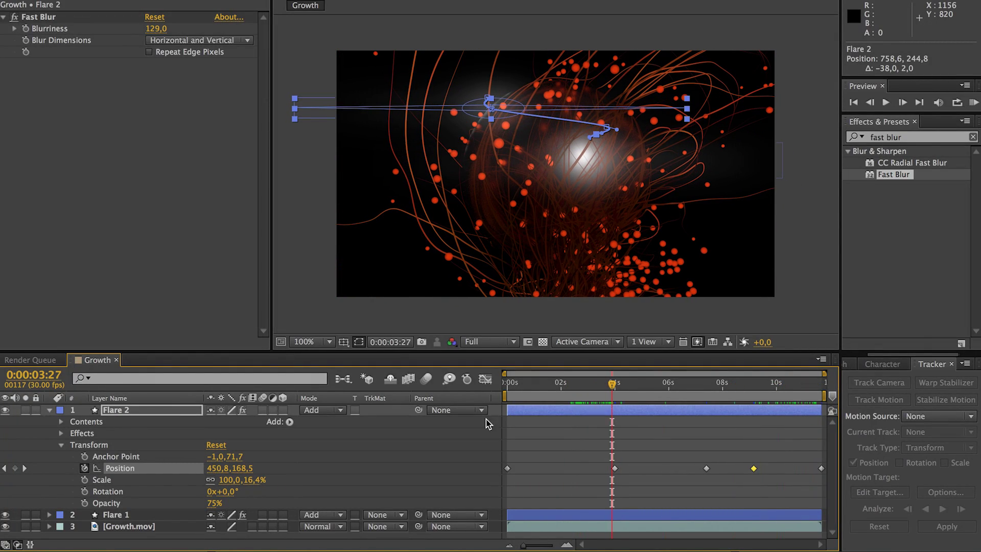
left_click(84, 504)
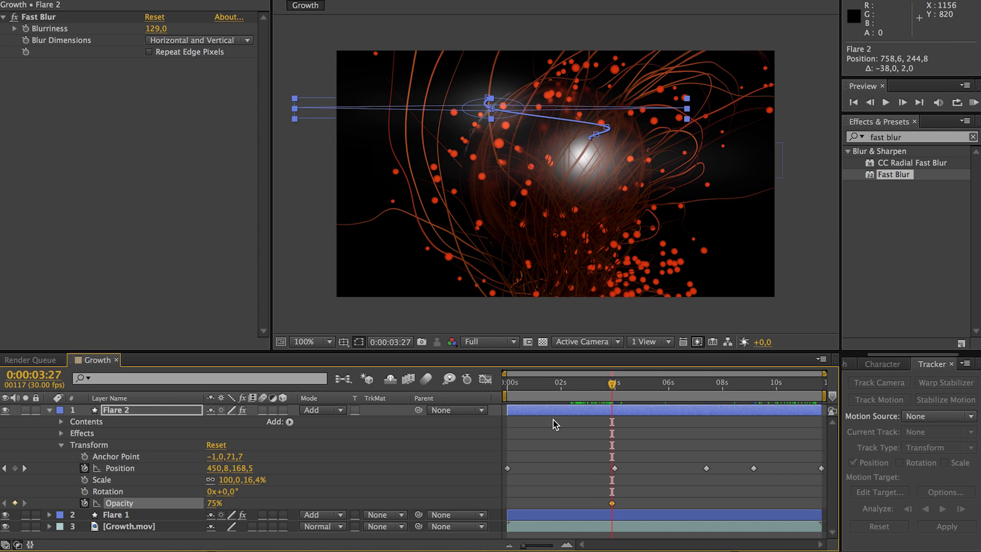
left_click_drag(611, 504, 605, 504)
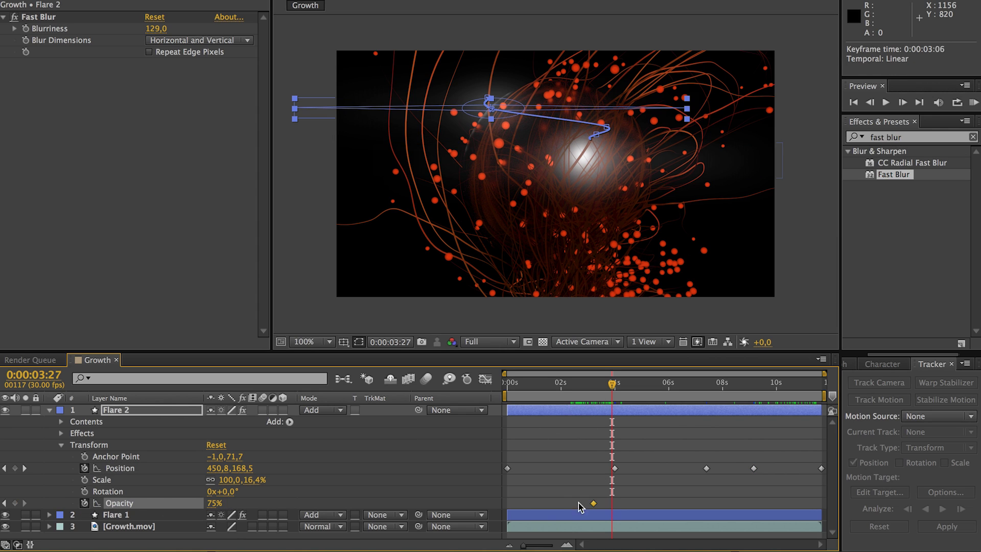
left_click_drag(511, 510, 505, 507)
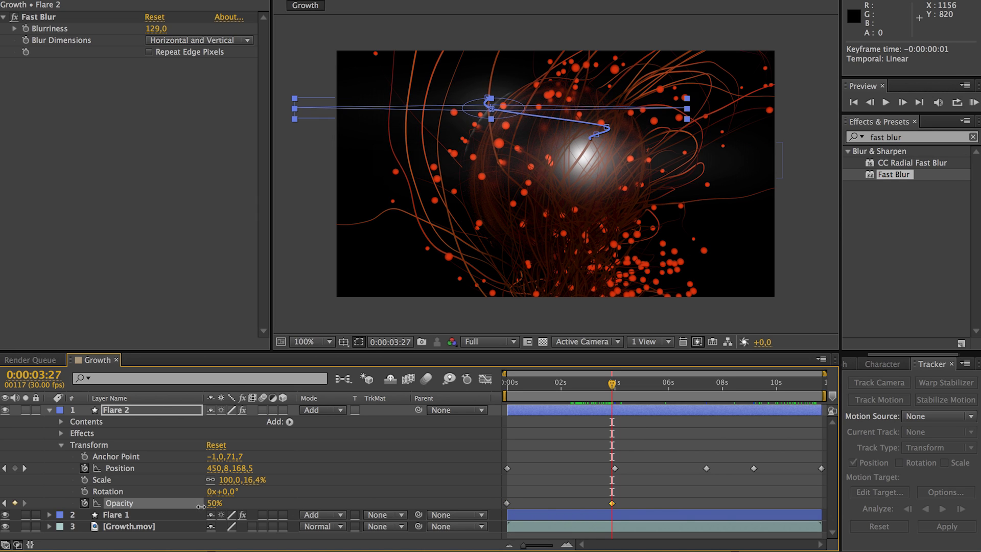
left_click_drag(611, 387, 616, 388)
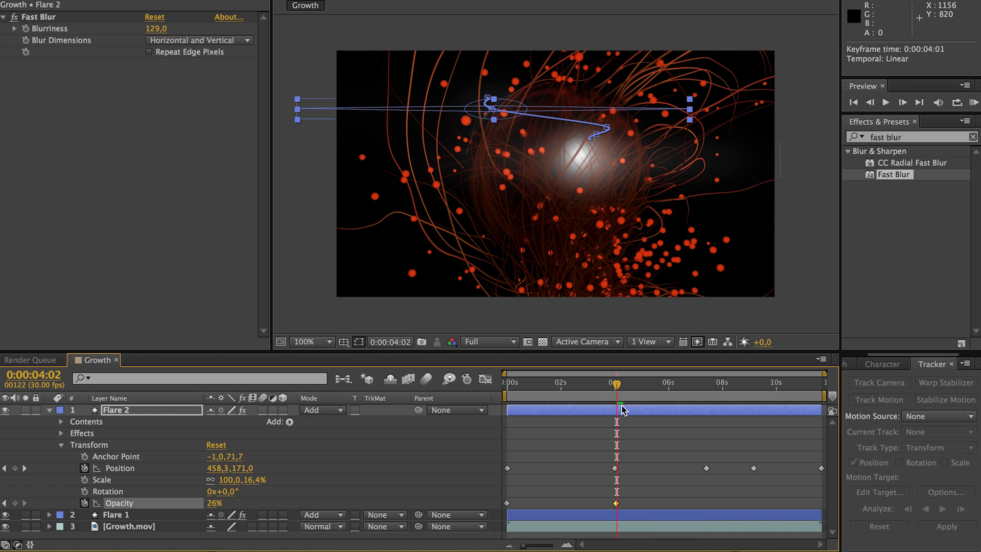
Copy Flare 2's 26% Opacity keyframe to 0:00:08:20.
left_click_drag(616, 391, 740, 421)
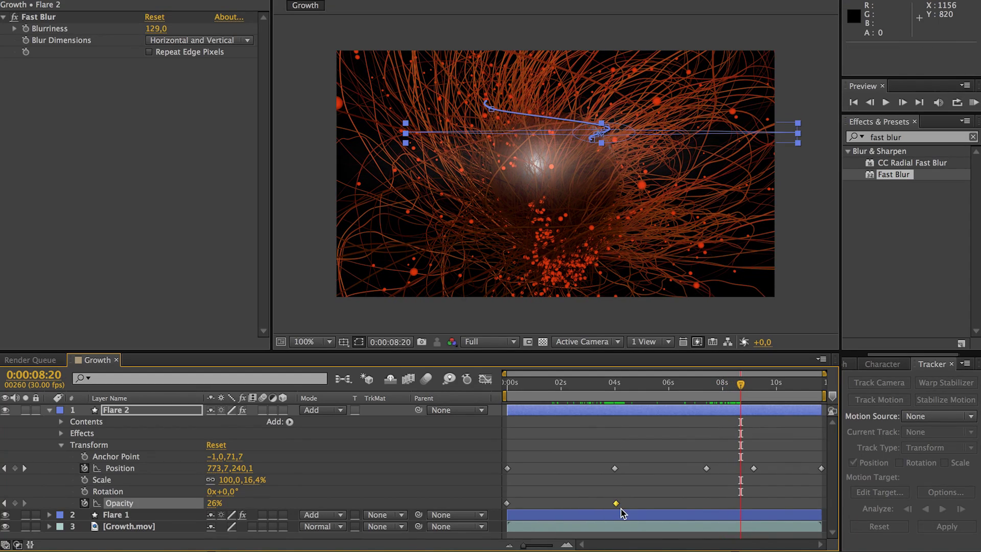
key("ctrl+v")
left_click_drag(742, 388, 823, 397)
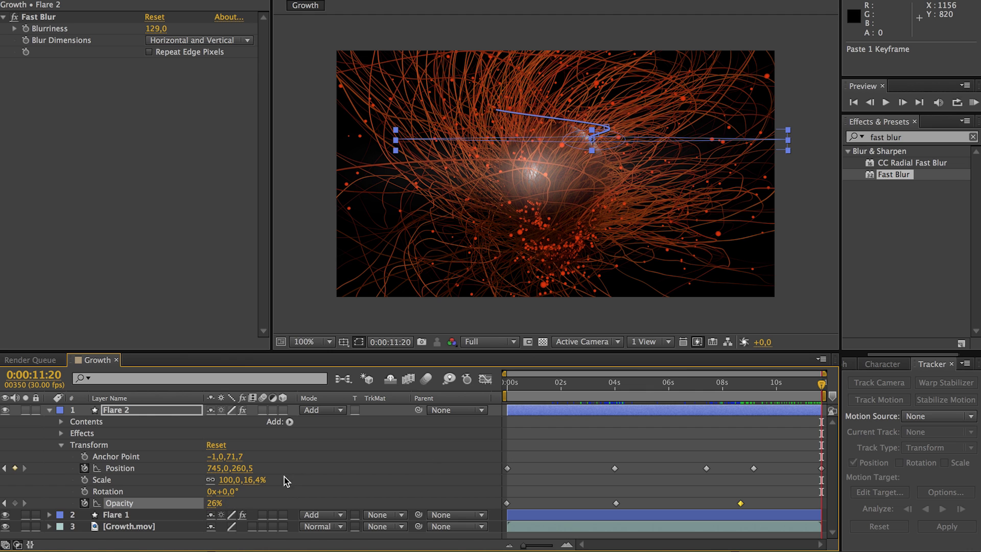
Set Flare 2's Opacity keyframes at 0:00:04:01 and 0:00:08:20 to 0%.
left_click_drag(614, 387, 619, 386)
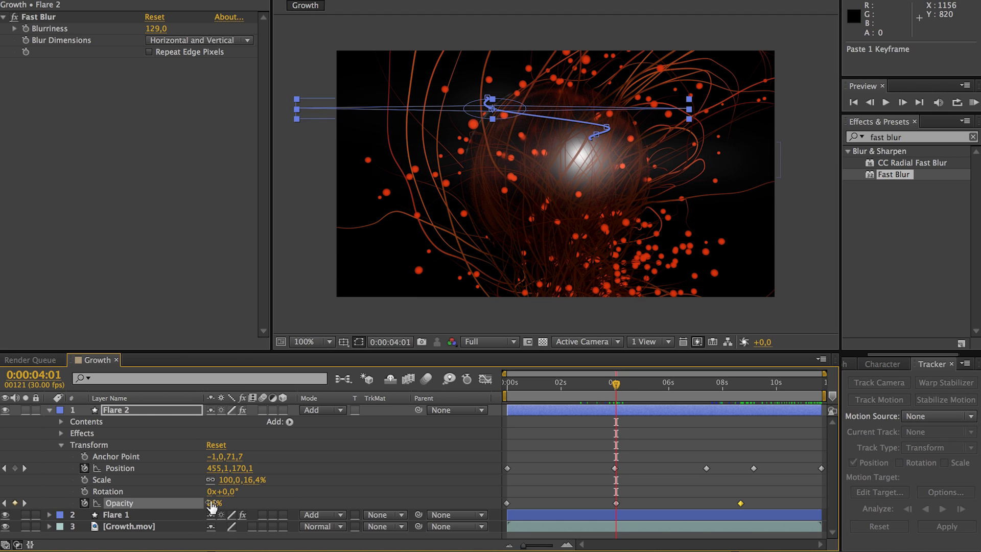
left_click_drag(211, 503, 183, 503)
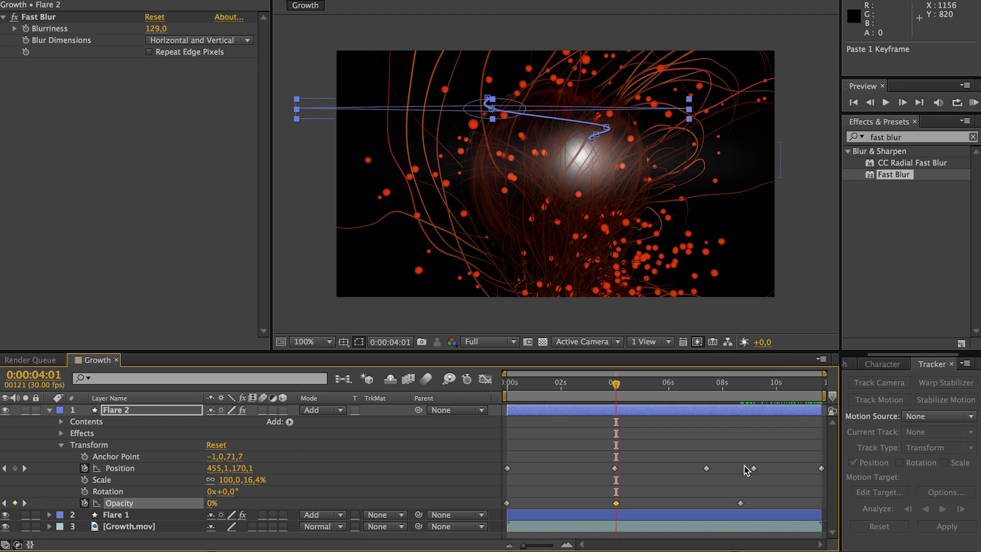
left_click(24, 503)
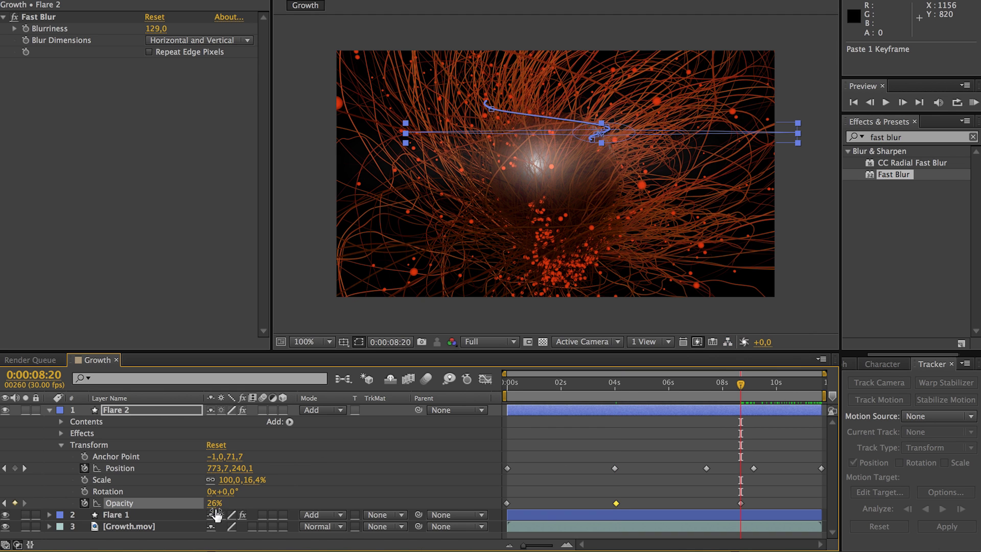
left_click_drag(214, 507, 166, 499)
Keyframe Flare 2's Opacity at 26% at 0:00:11:20 and collapse the layer's properties.
left_click_drag(746, 390, 822, 391)
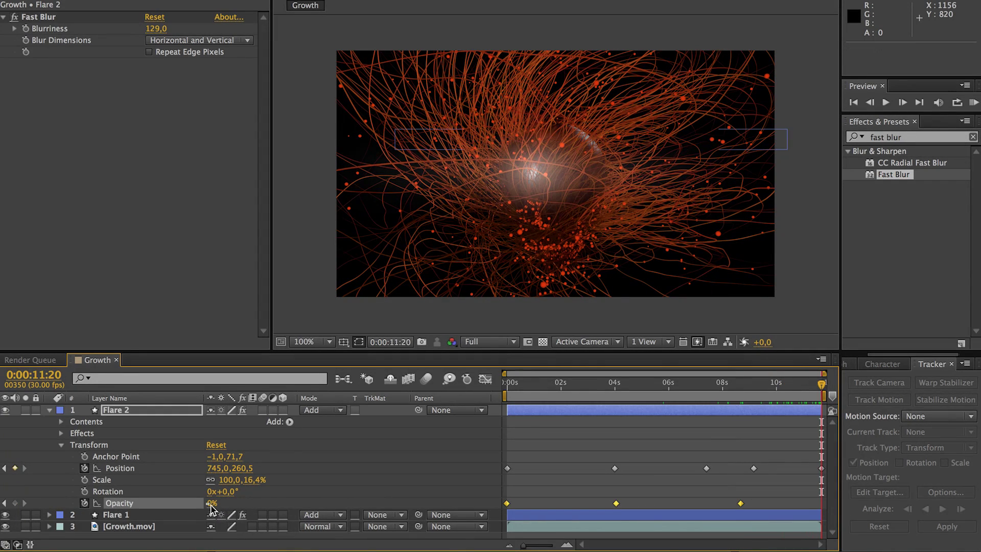
left_click_drag(210, 506, 217, 506)
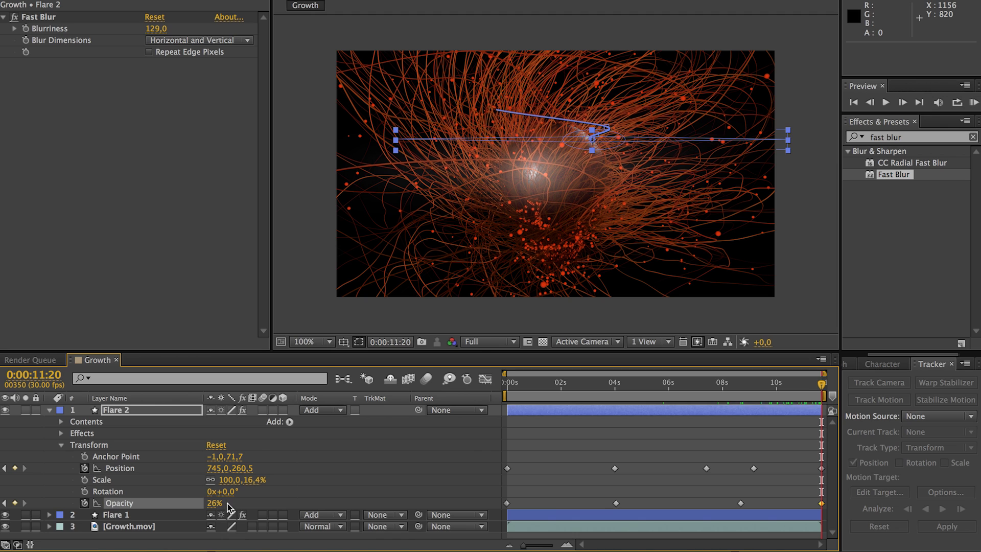
left_click_drag(791, 388, 753, 385)
left_click(49, 409)
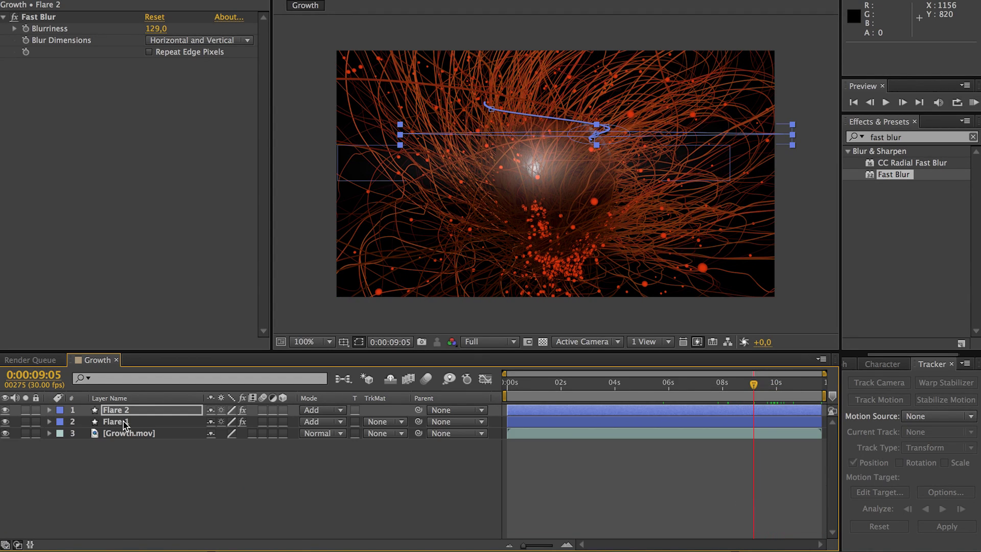
Set Flare 1's Opacity to 100% and stretch its horizontal scale to 190.4%.
left_click(79, 421)
left_click_drag(587, 382, 512, 390)
left_click(49, 421)
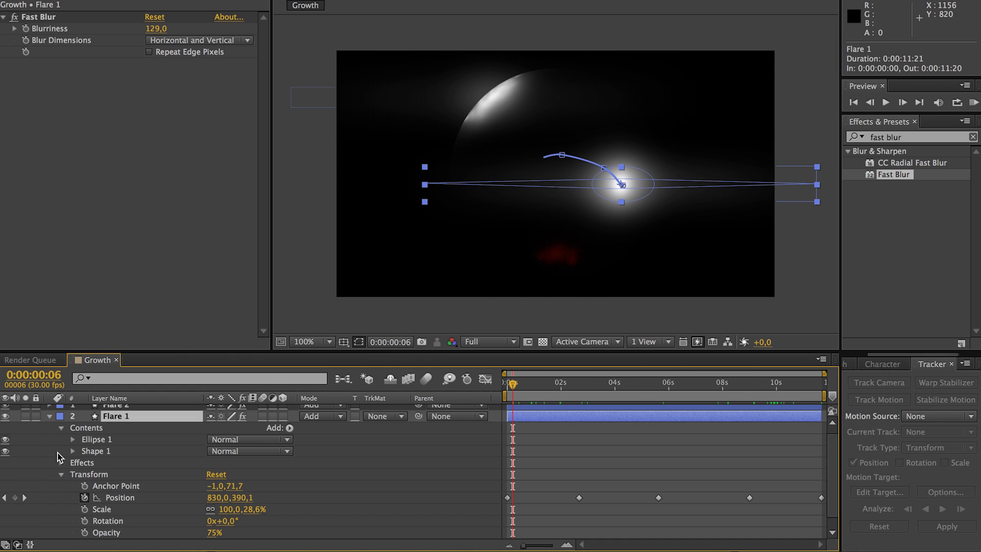
left_click_drag(210, 533, 234, 534)
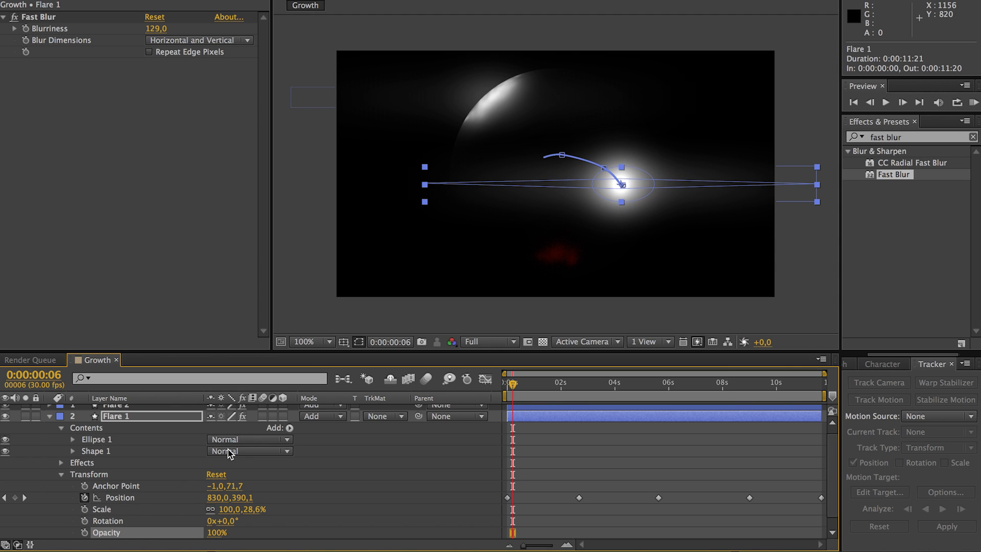
left_click_drag(425, 185, 252, 184)
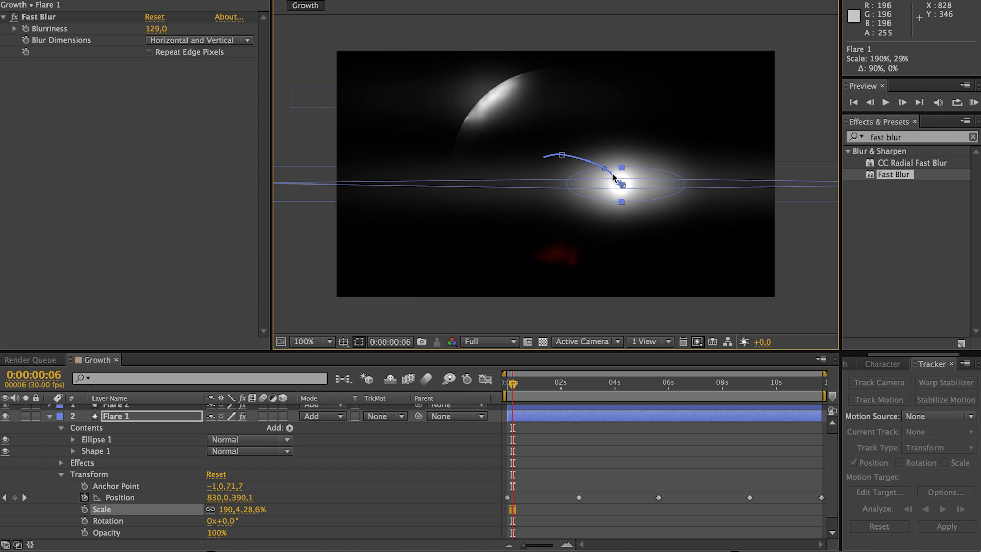
Shrink Ellipse 1 inside Flare 1 to a small, roughly round core at the flare's center.
left_click(107, 451)
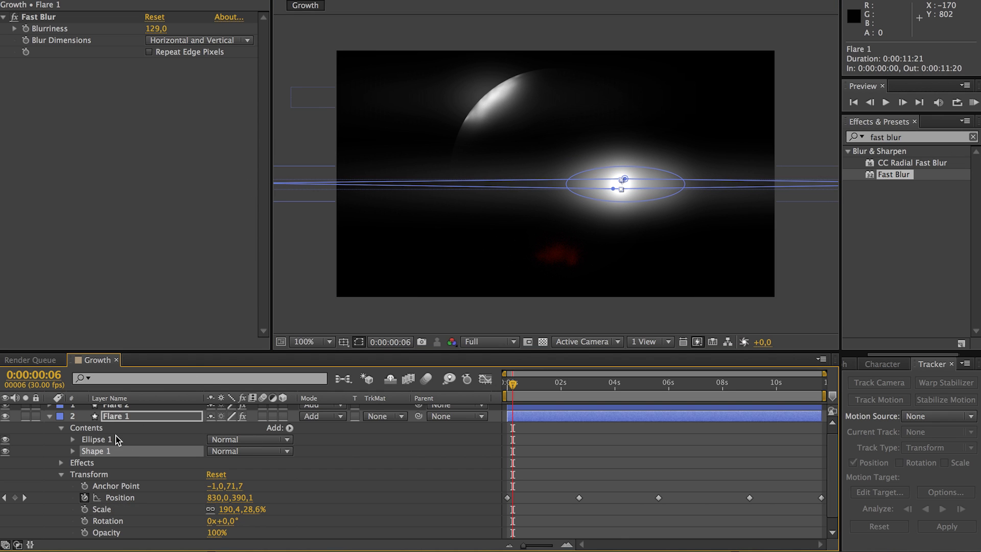
left_click(115, 438)
left_click_drag(565, 184, 610, 174, "ctrl")
scroll(128, 498, "down", 1)
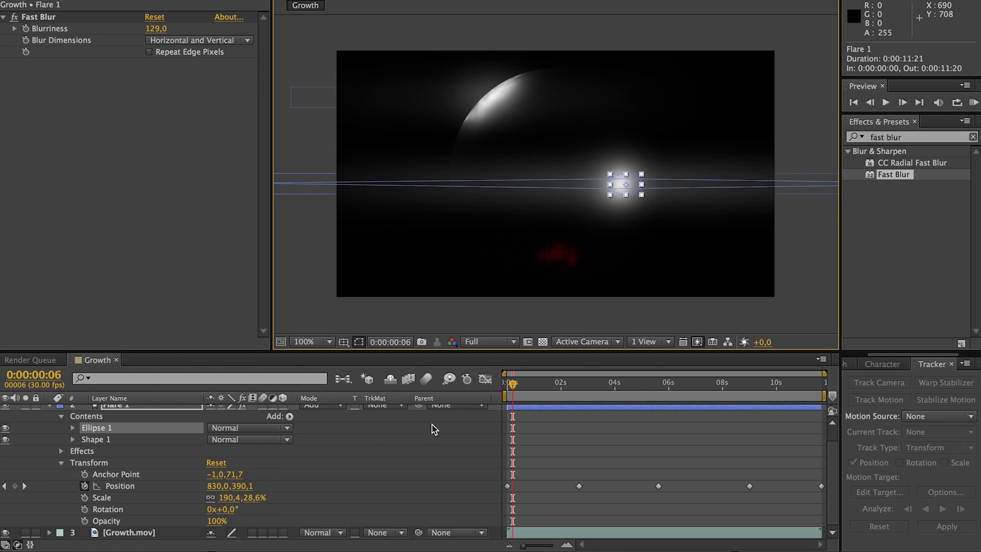
Lower Flare 1's Opacity to 67% and keyframe it at the first frame.
left_click(505, 387)
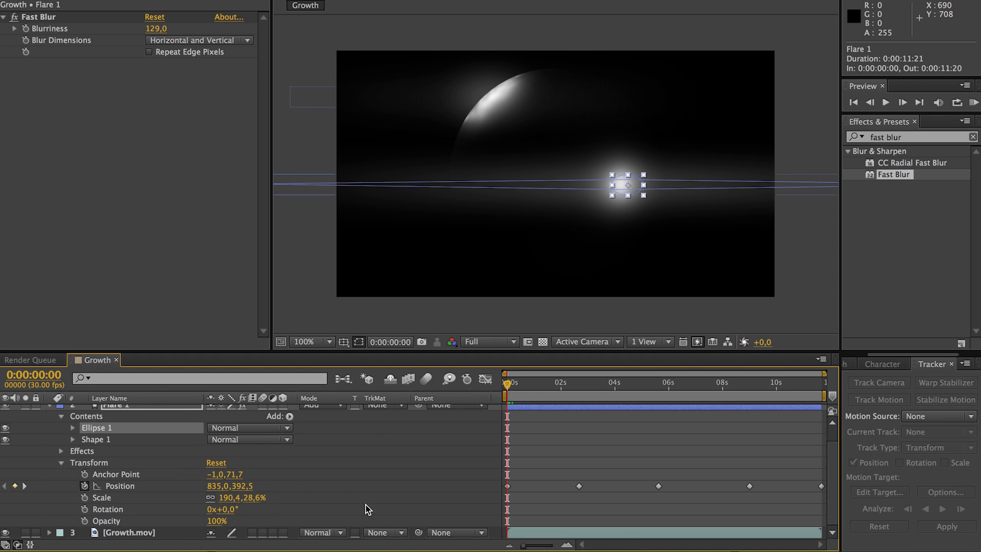
left_click_drag(210, 521, 196, 521)
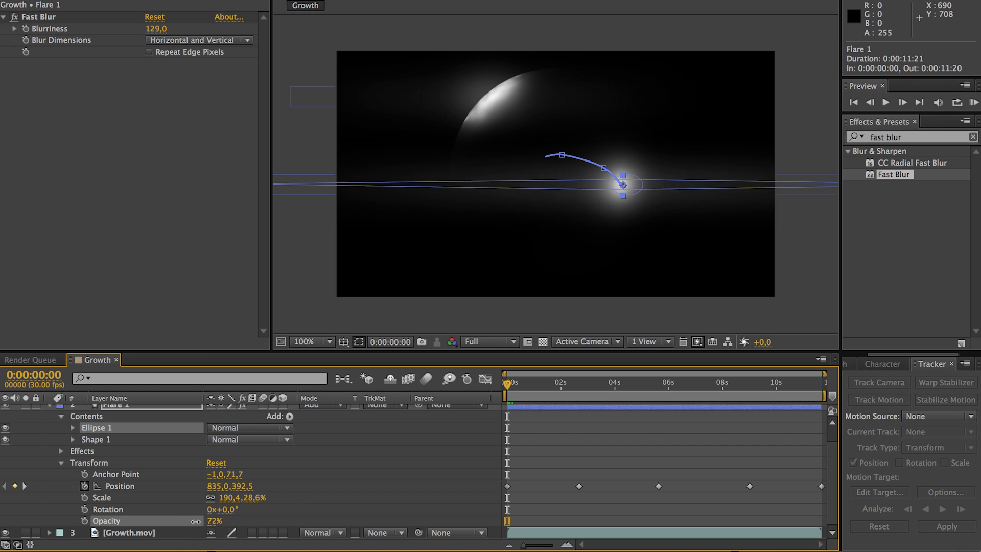
left_click(104, 521)
left_click(84, 521)
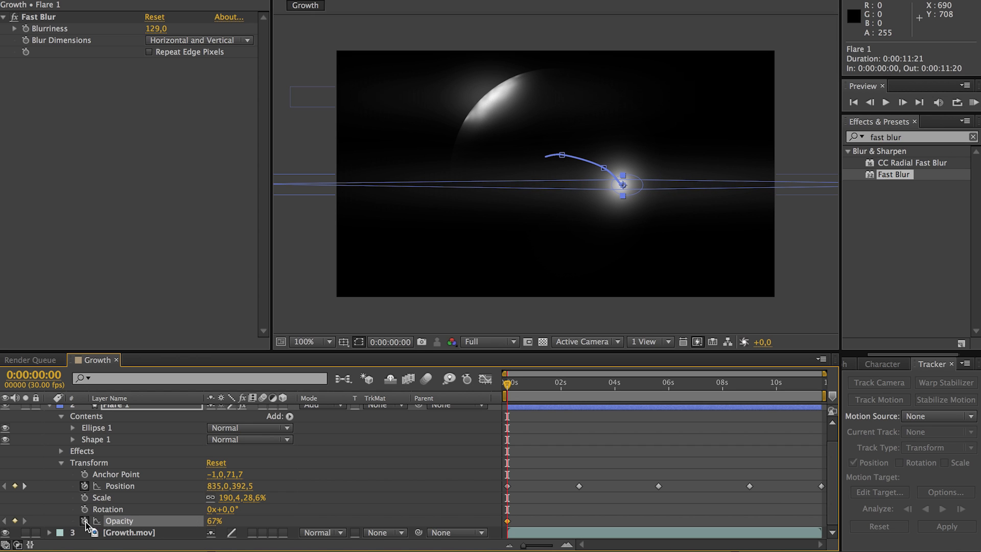
Keyframe Flare 1's Opacity at about 29% at 0:00:03:23 and 20% at 0:00:11:03, then collapse the layer's properties.
left_click_drag(513, 389, 612, 392)
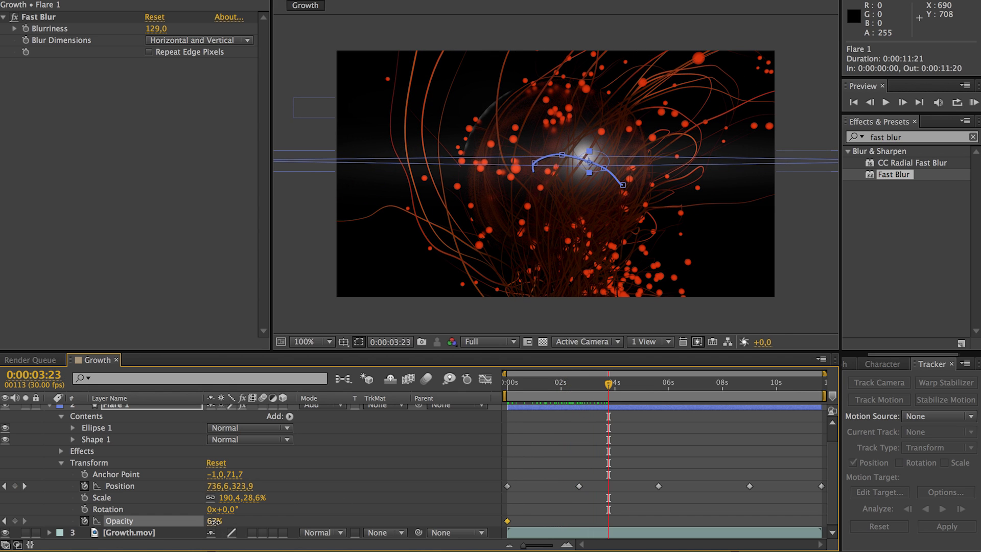
left_click_drag(212, 521, 197, 521)
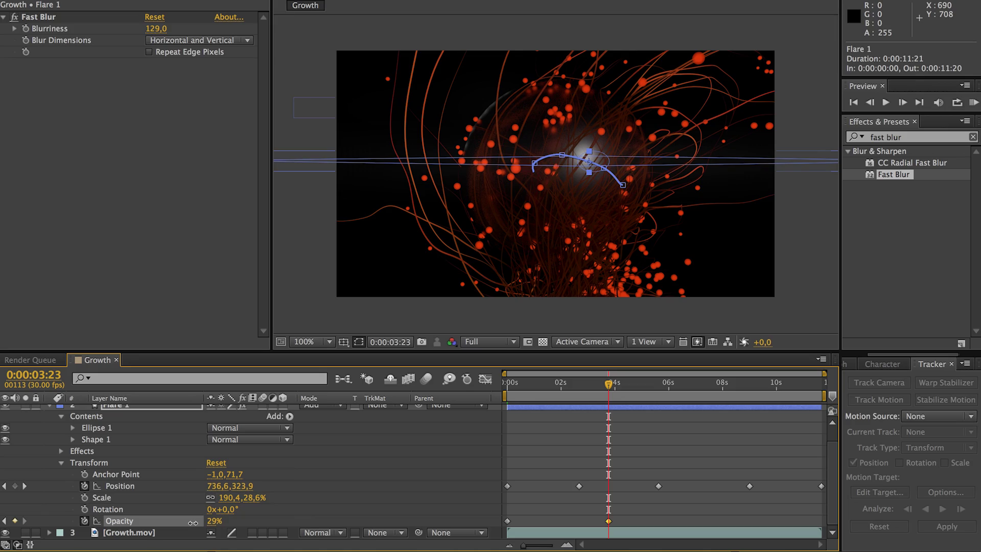
left_click_drag(609, 384, 806, 416)
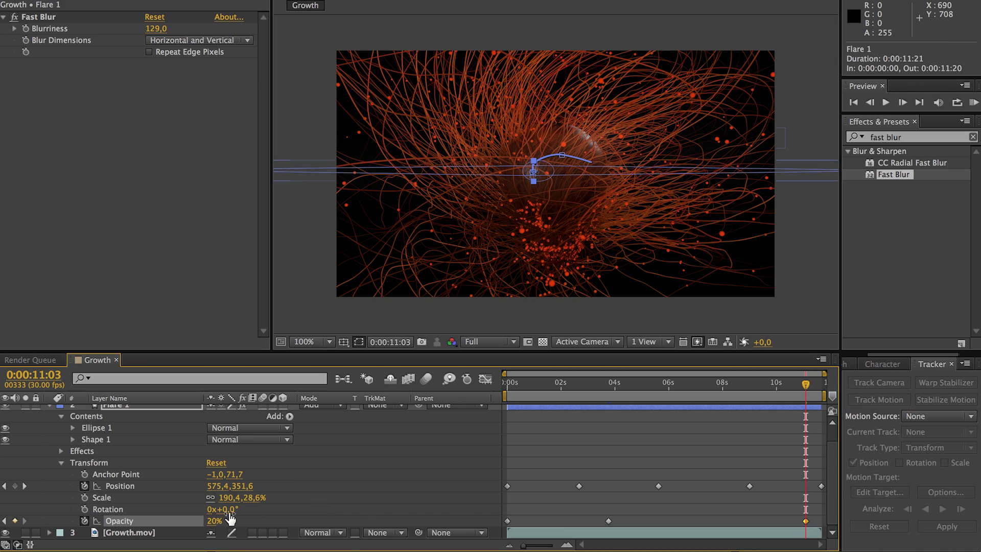
left_click_drag(808, 391, 506, 405)
scroll(67, 453, "up", 1)
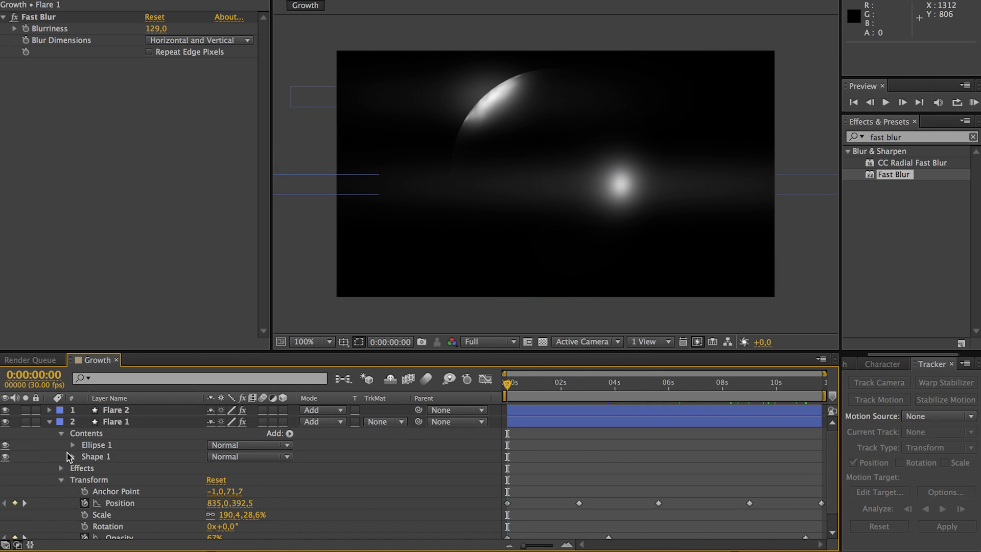
left_click(49, 421)
Duplicate the Flare 2 layer and delete all Position and Opacity keyframes from the copy.
left_click(109, 411)
key("ctrl+d")
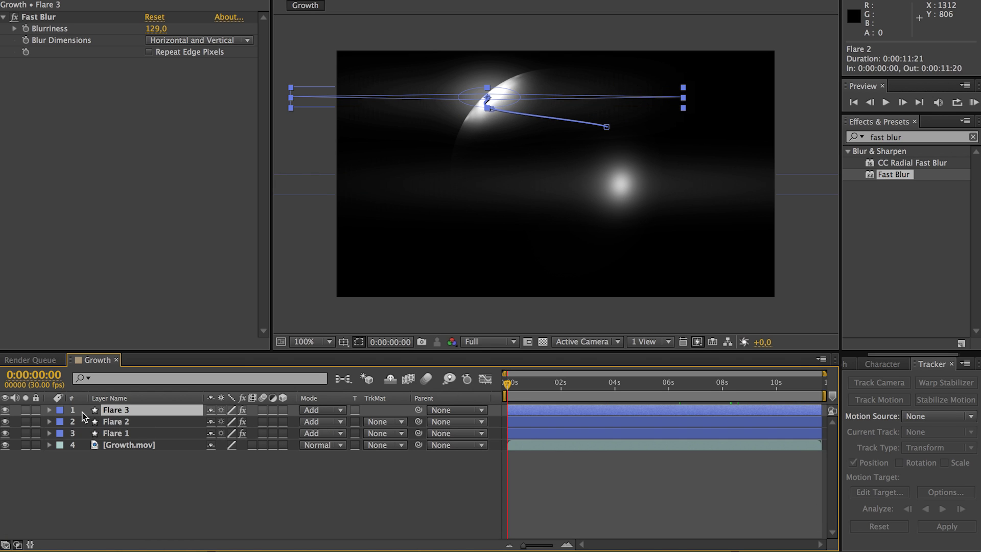
left_click(50, 409)
left_click(63, 446)
left_click(62, 445)
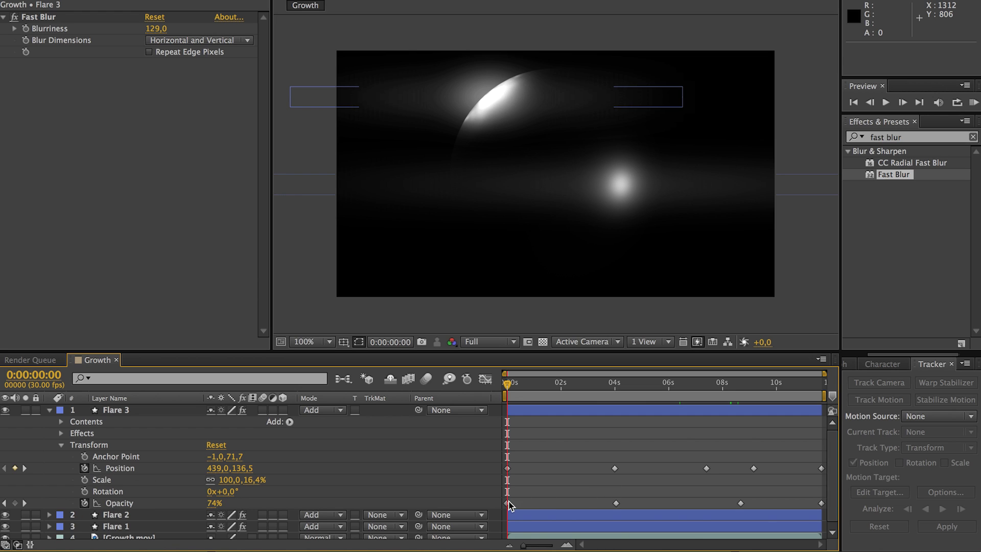
left_click(146, 503)
left_click(144, 468, "shift")
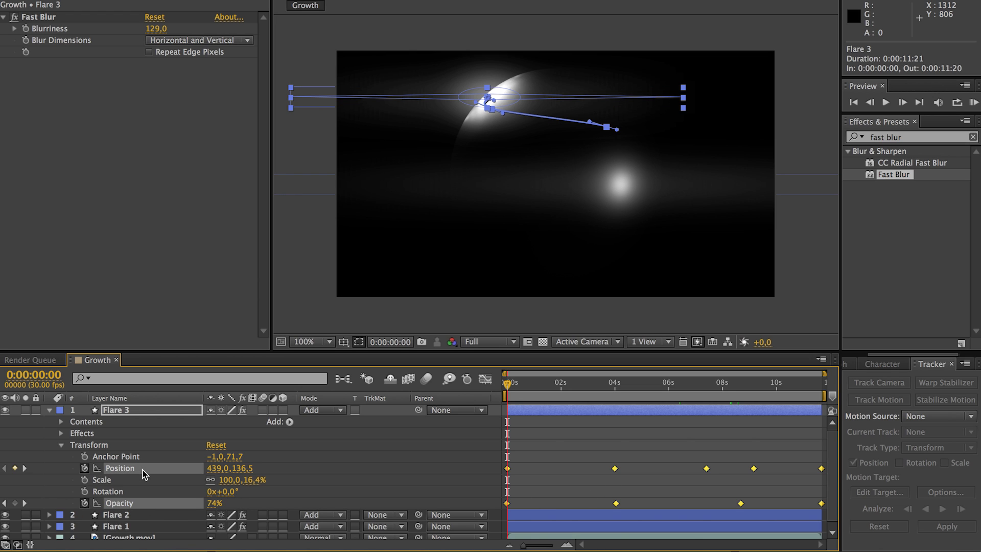
key("Delete")
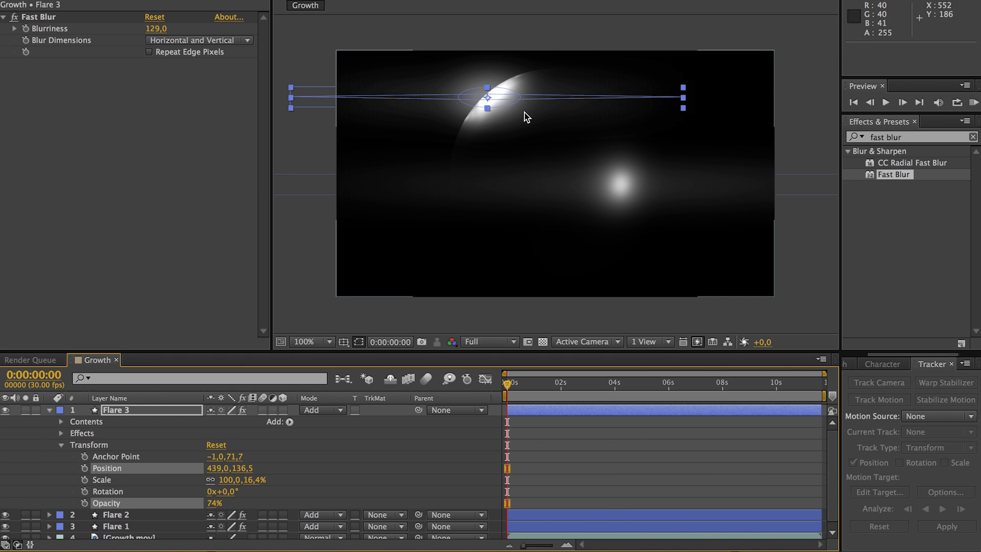
Move Flare 3 to the bottom of the frame at 599, 640.5 and fill its ellipse with the particles' orange-red, D9310C.
left_click_drag(506, 100, 562, 270)
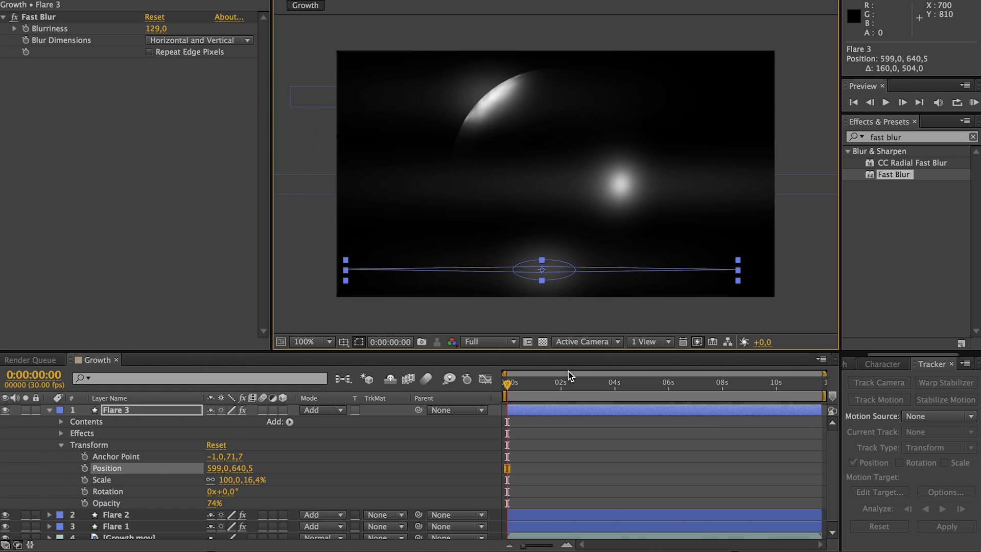
left_click(601, 383)
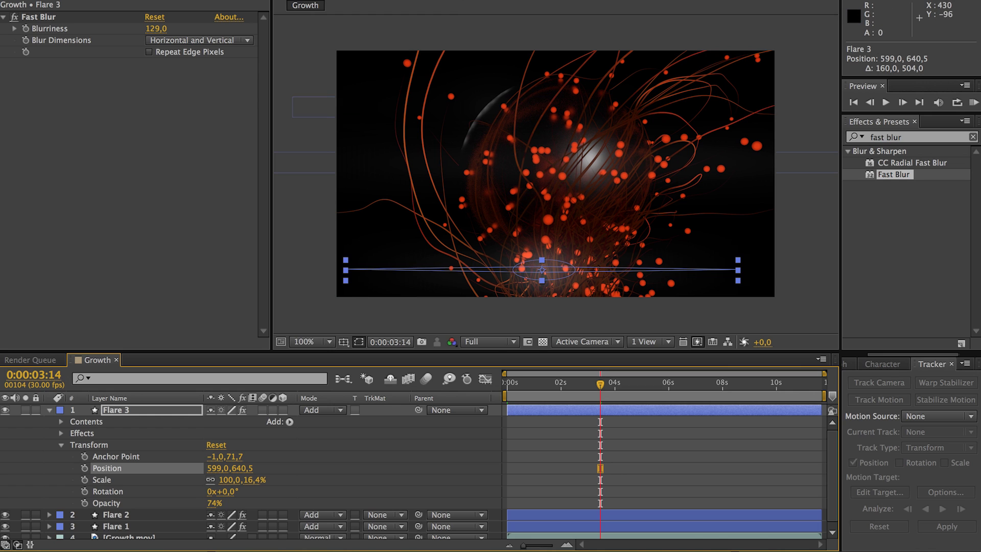
left_click(394, 0)
left_click(299, 183)
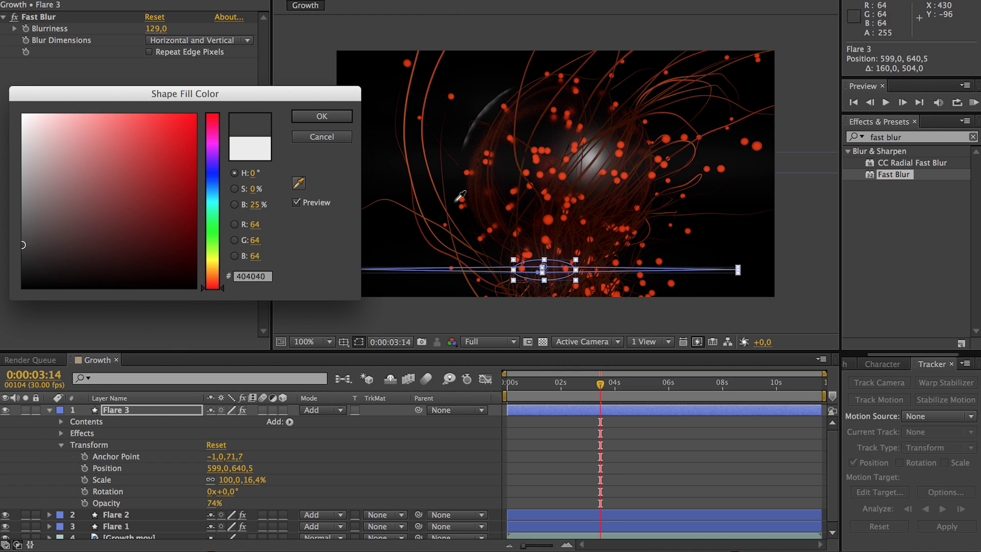
left_click(548, 221)
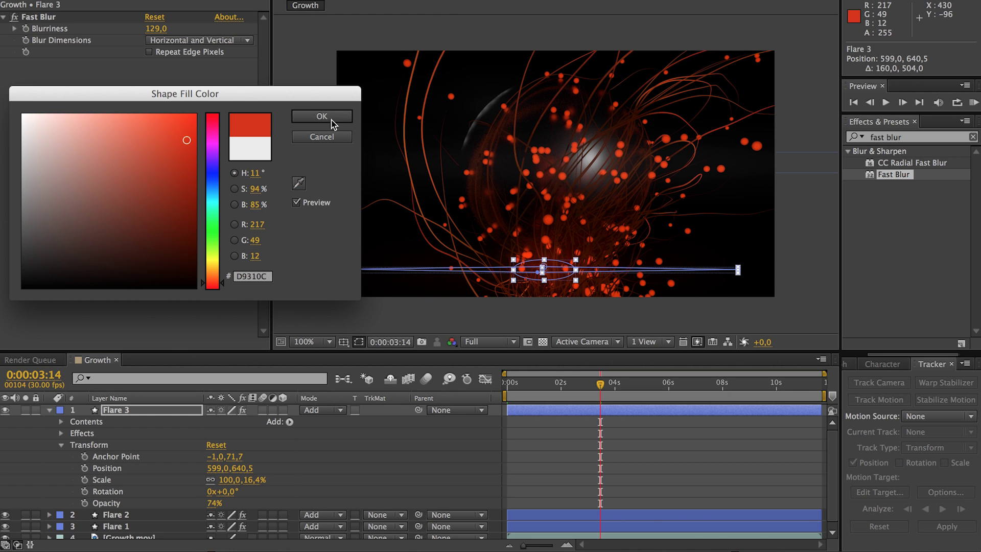
left_click(332, 120)
Raise Flare 3's Opacity to 100% and keyframe its Position at 633, 610.5 on the first frame.
left_click_drag(221, 504, 257, 502)
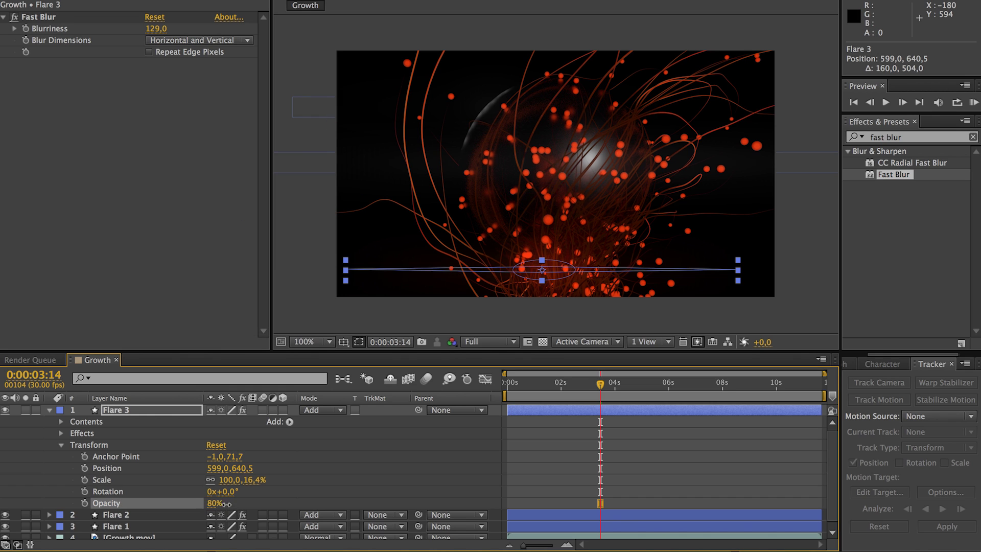
left_click_drag(520, 390, 646, 393)
left_click_drag(584, 394, 524, 392)
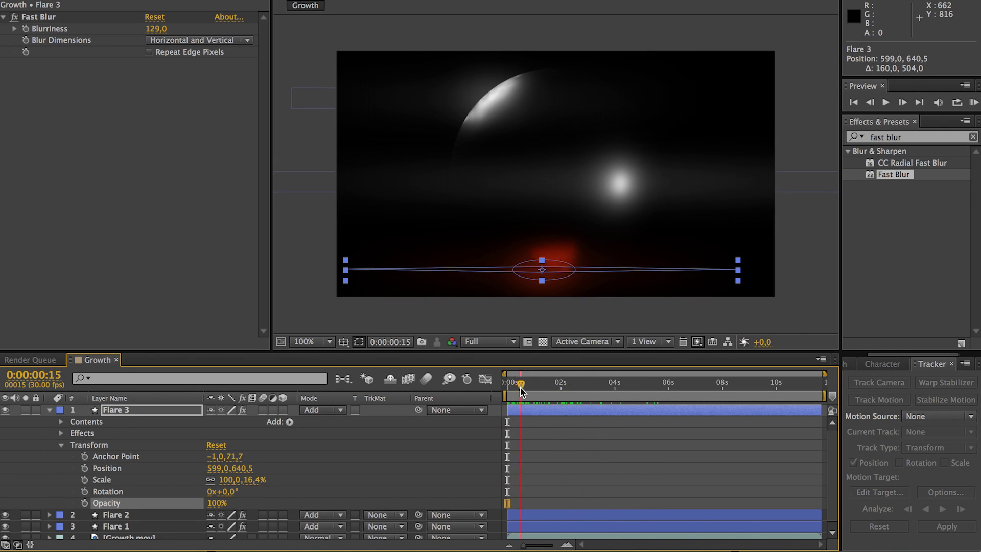
left_click_drag(556, 272, 568, 263)
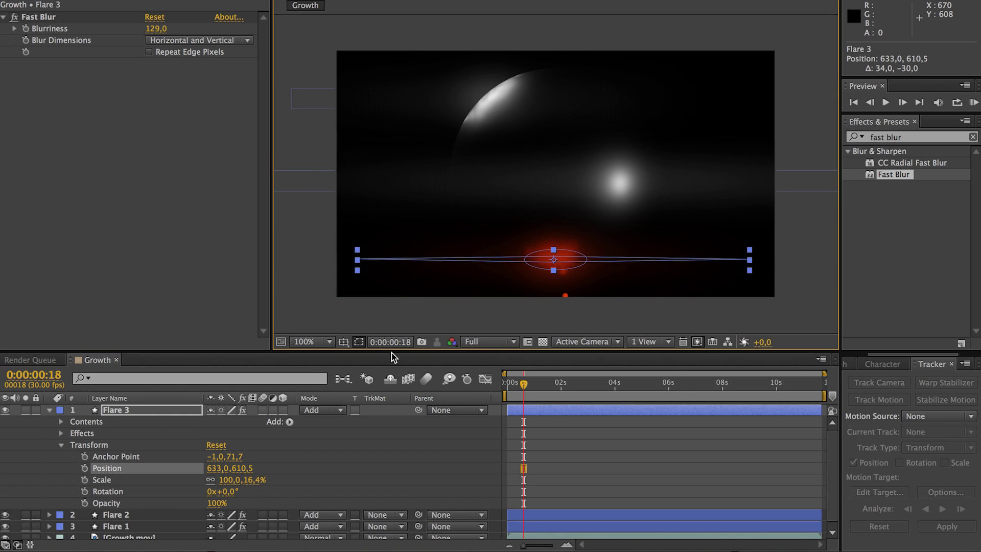
left_click(510, 383)
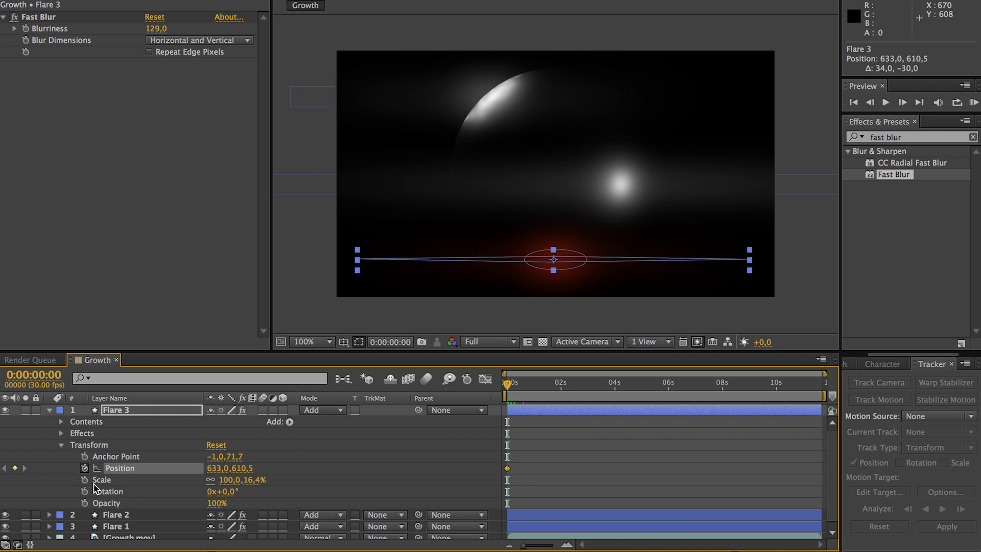
Keyframe Flare 3's Position at 633, 536.5 at 0:00:11:20 and increase its vertical scale to about 35%.
left_click_drag(510, 385, 821, 384)
left_click_drag(568, 263, 569, 237)
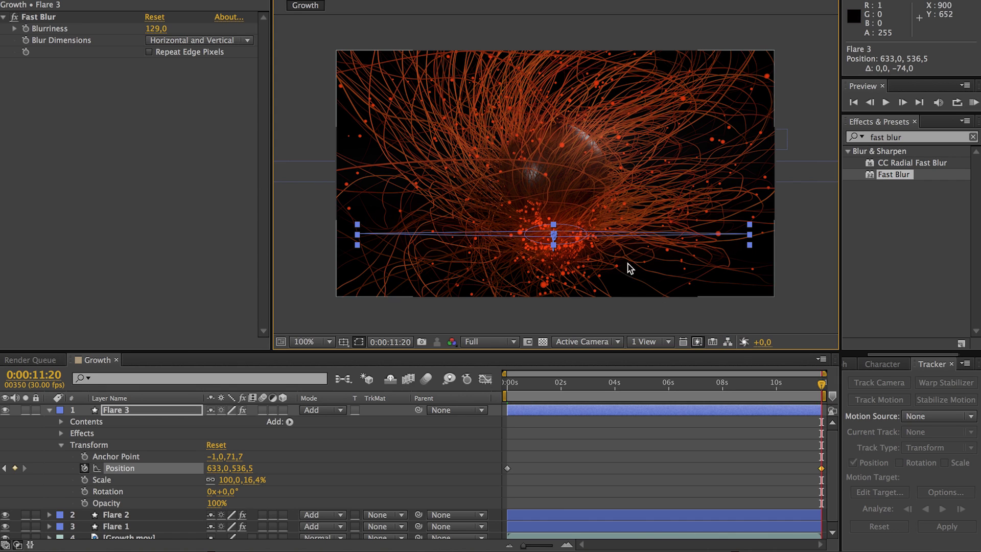
left_click_drag(553, 245, 554, 258)
Add Position keyframes to Flare 3 at 0:00:06:06 and near 3 seconds, shifting it slightly to follow the glowing hair roots.
left_click_drag(821, 389, 674, 404)
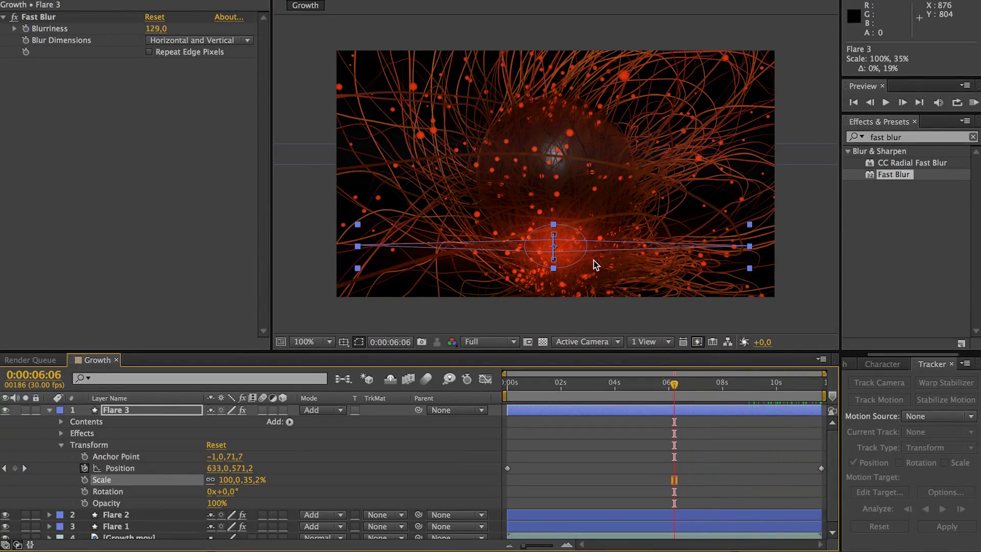
left_click_drag(563, 250, 565, 258)
left_click_drag(679, 391, 584, 394)
left_click_drag(569, 259, 574, 263)
left_click_drag(576, 387, 722, 394)
left_click(800, 310)
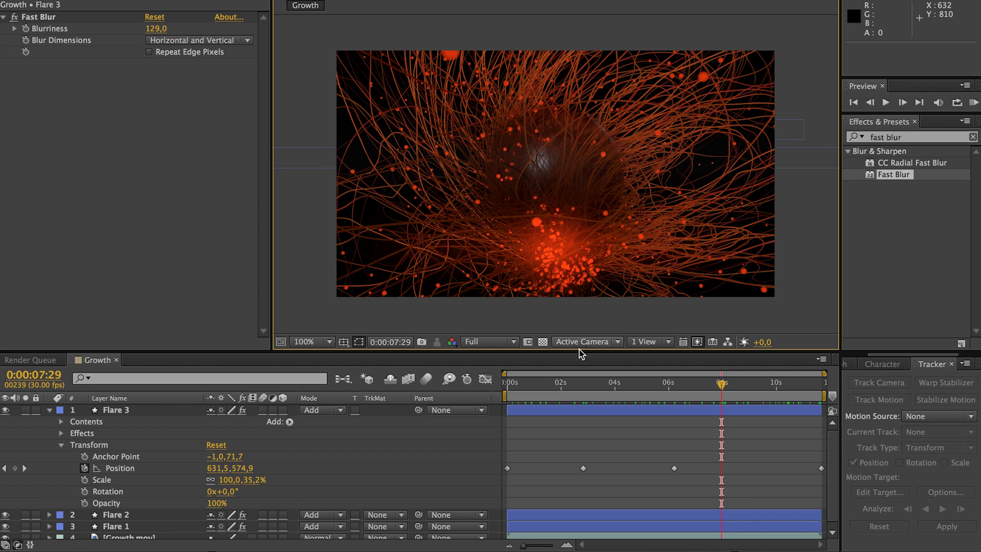
Keyframe Flare 3's Opacity at 0% on the first frame and 100% at 0:00:07:01.
left_click_drag(587, 379, 501, 390)
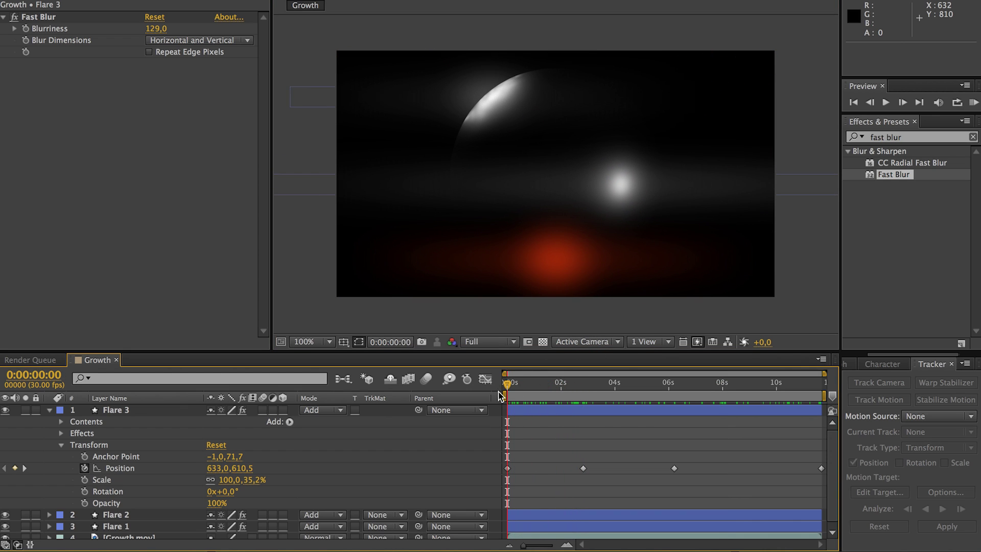
left_click_drag(216, 504, 113, 504)
left_click(85, 503)
left_click_drag(516, 390, 696, 396)
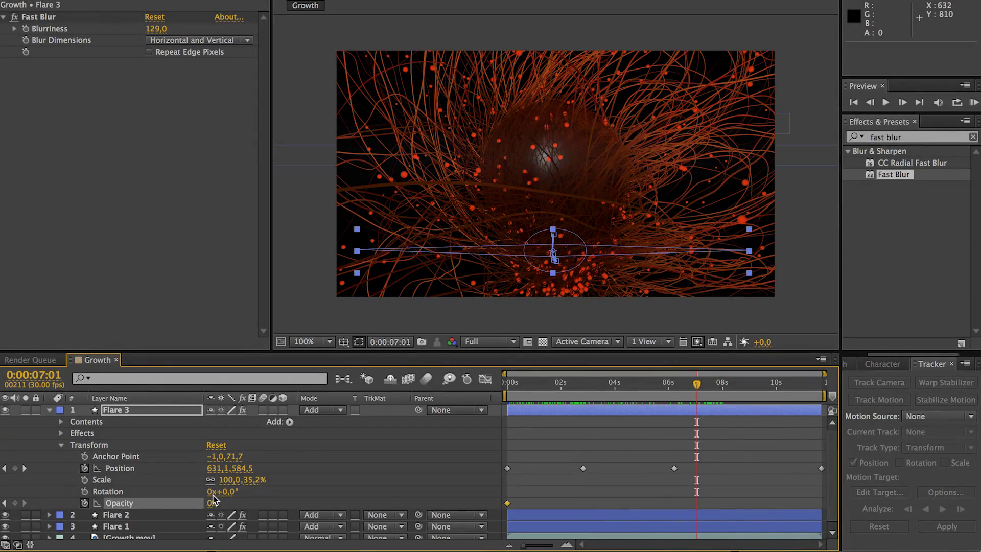
left_click_drag(211, 503, 302, 503)
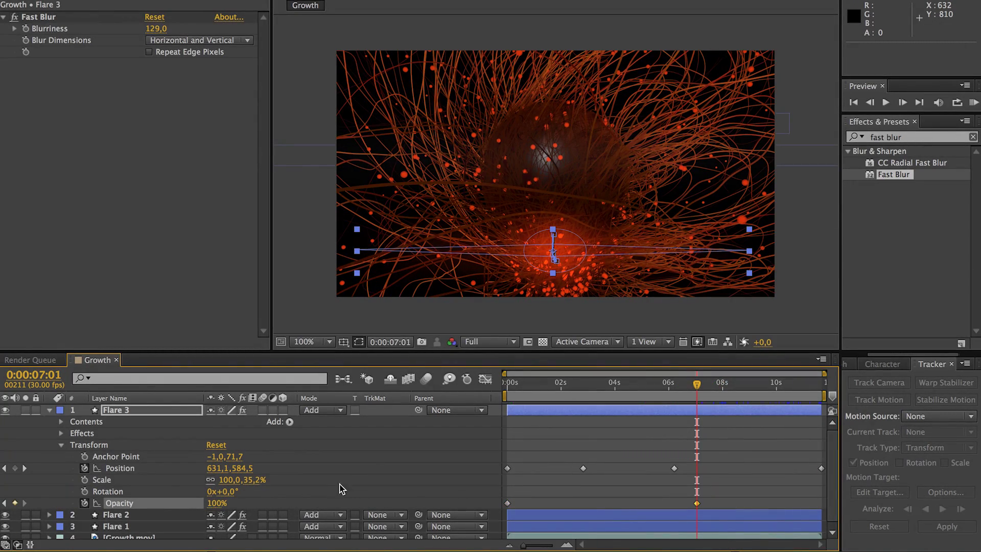
Enlarge the Flare 3 layer to a scale of about 160% horizontally and 72% vertically.
left_click_drag(552, 273, 550, 297)
left_click_drag(355, 251, 228, 264)
left_click(548, 206)
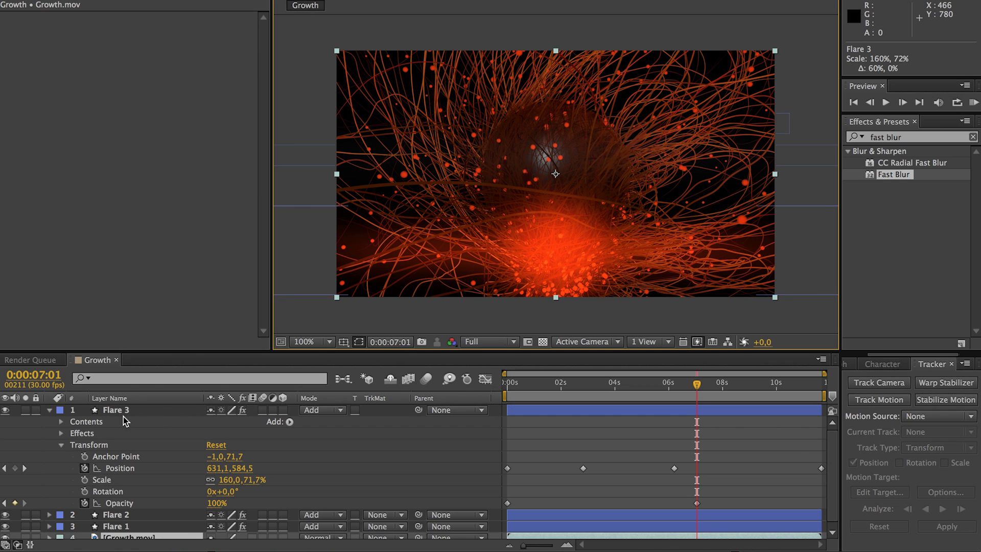
Stretch Ellipse 1 inside Flare 3 into a wide, flat oval spanning a little over half the frame width.
left_click(61, 422)
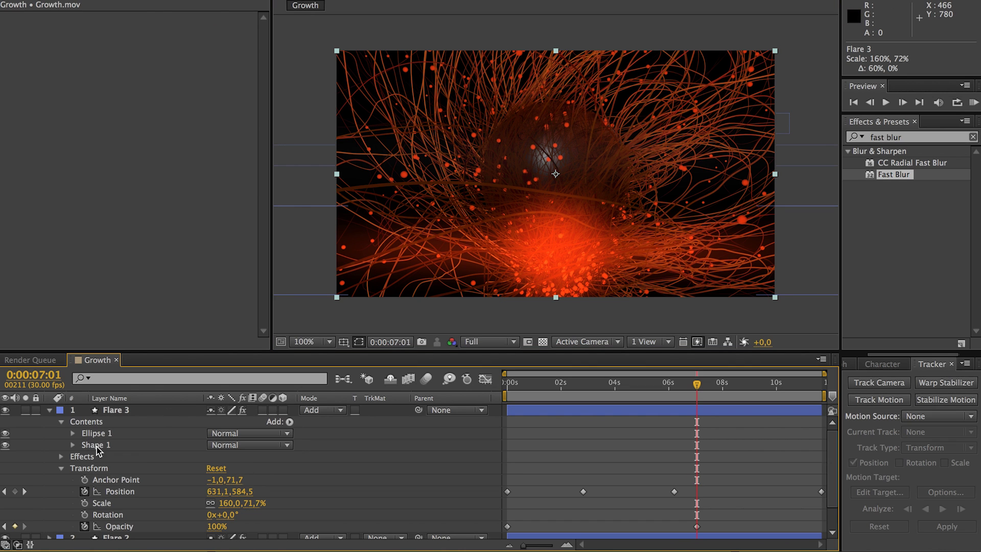
double_click(517, 214)
left_click_drag(508, 207, 433, 224)
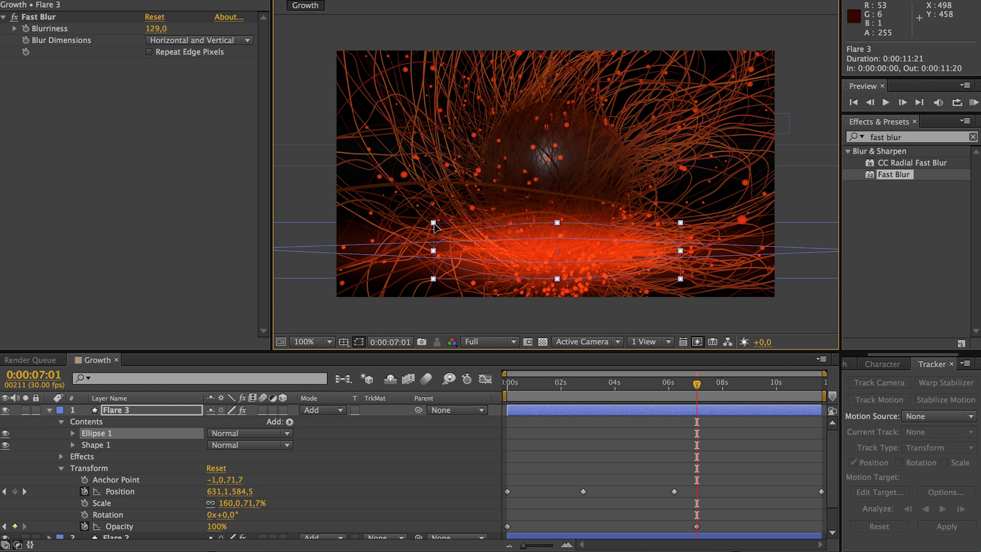
left_click(787, 303)
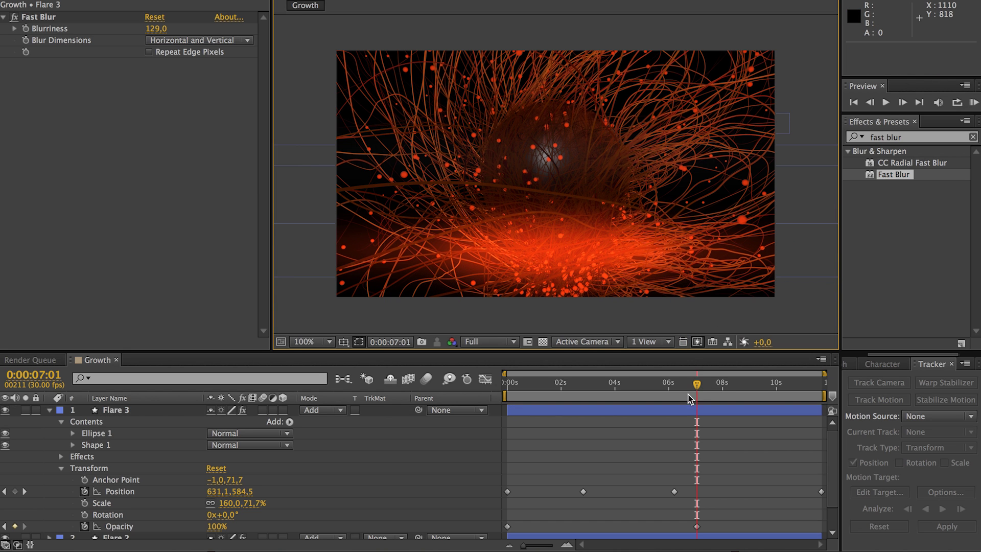
Keyframe Flare 3's Opacity at 61% at 0:00:11:20 and collapse the layer's properties.
left_click(668, 384)
left_click_drag(647, 392, 825, 408)
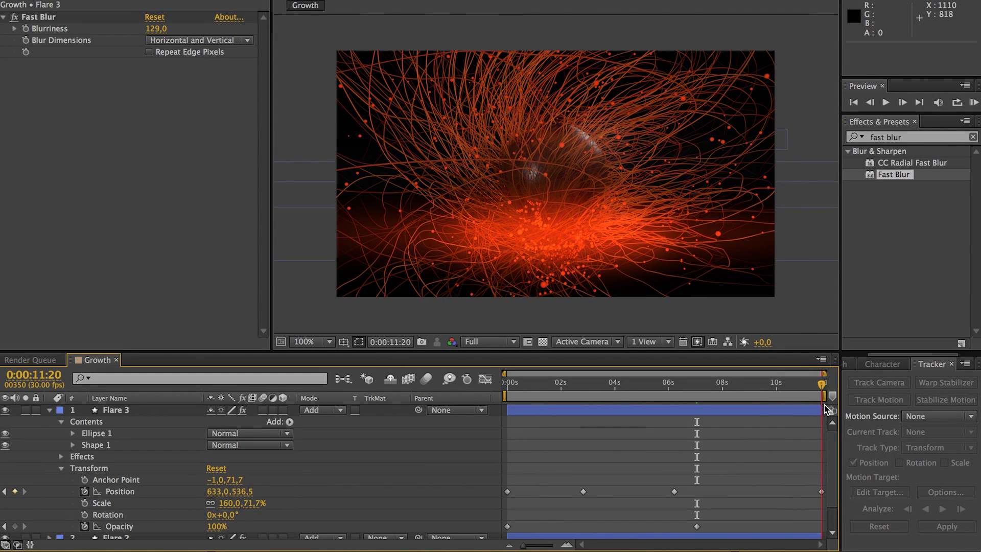
left_click(802, 329)
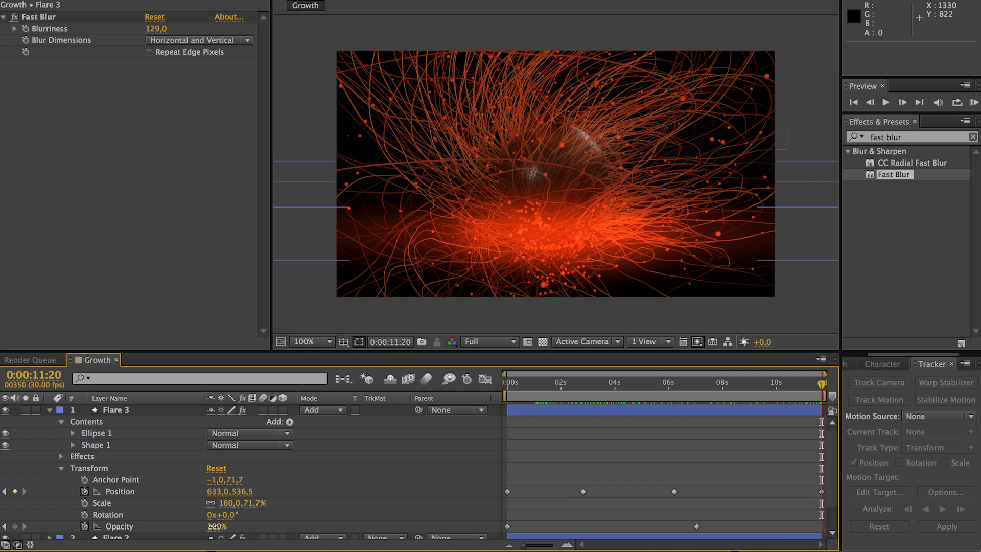
left_click_drag(215, 526, 202, 526)
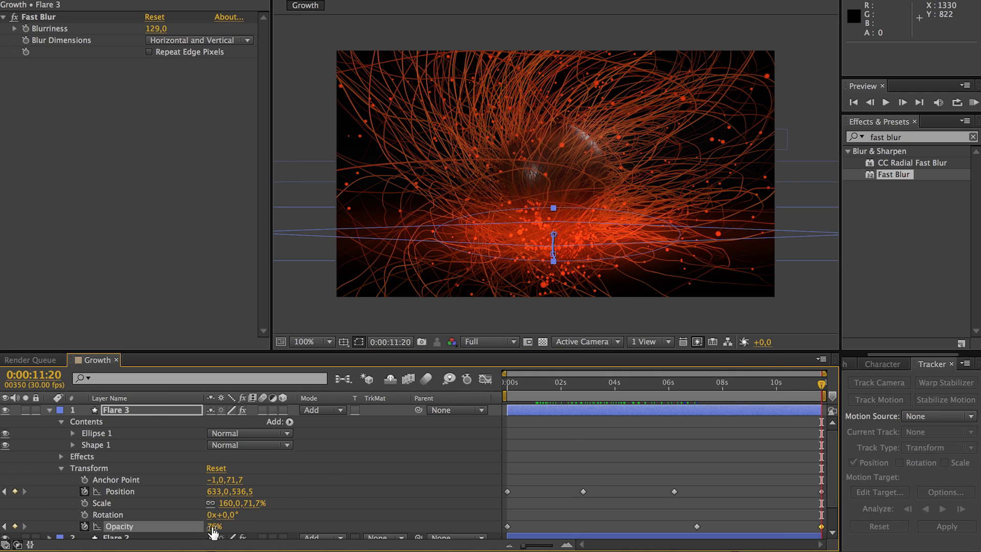
left_click(789, 322)
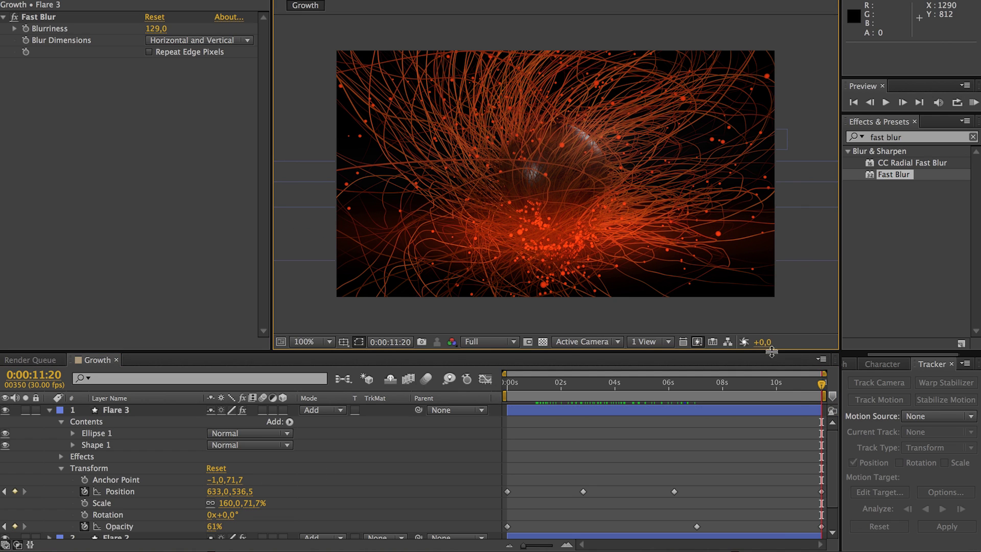
left_click_drag(792, 384, 557, 385)
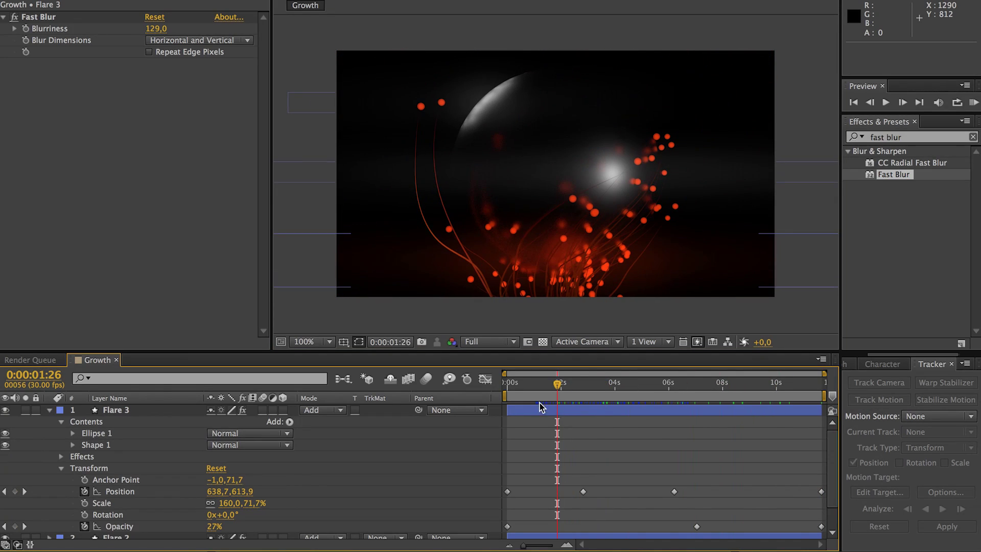
left_click(50, 410)
Create an adjustment layer above the flares and apply the Curves effect to it.
right_click(153, 480)
mouse_move(226, 409)
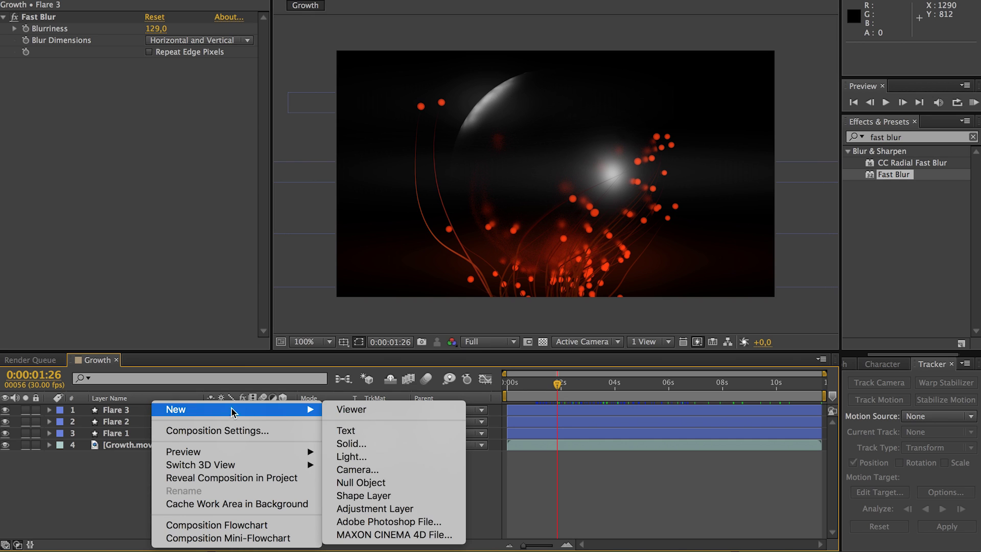
left_click(376, 508)
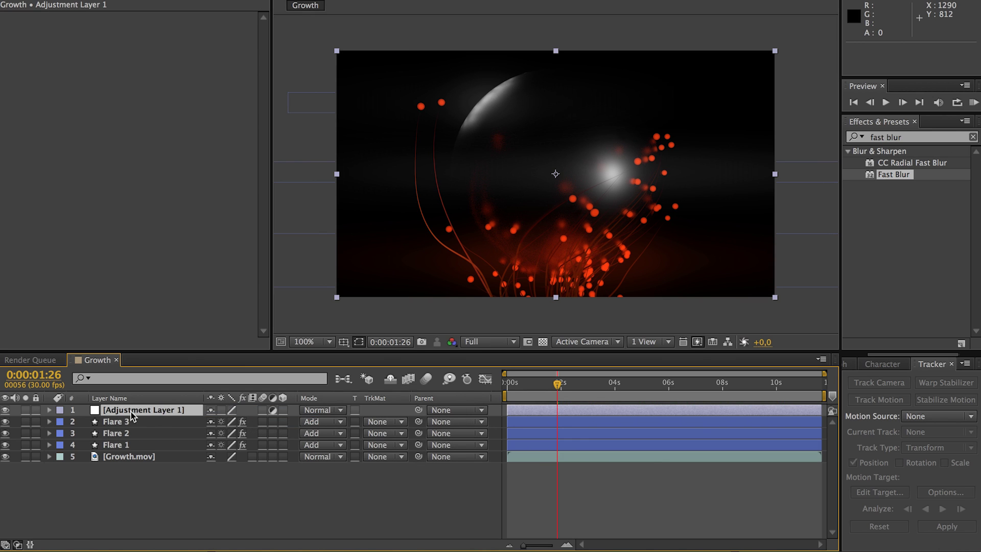
left_click(900, 138)
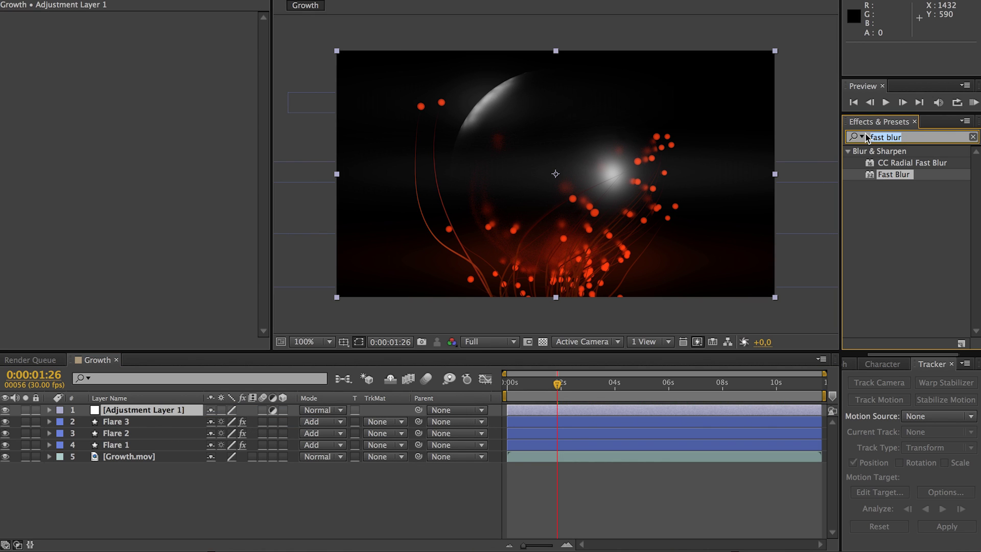
type("curves")
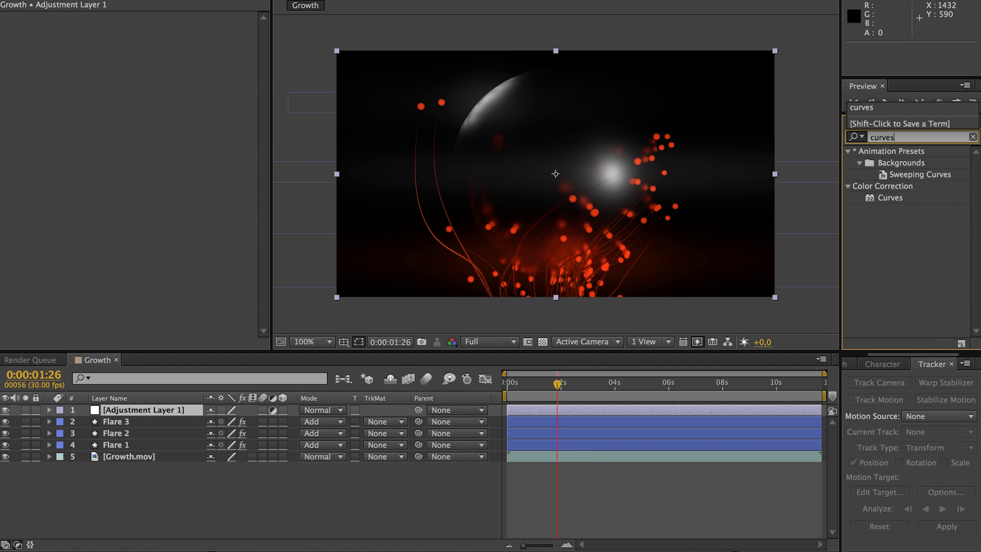
left_click_drag(890, 198, 155, 409)
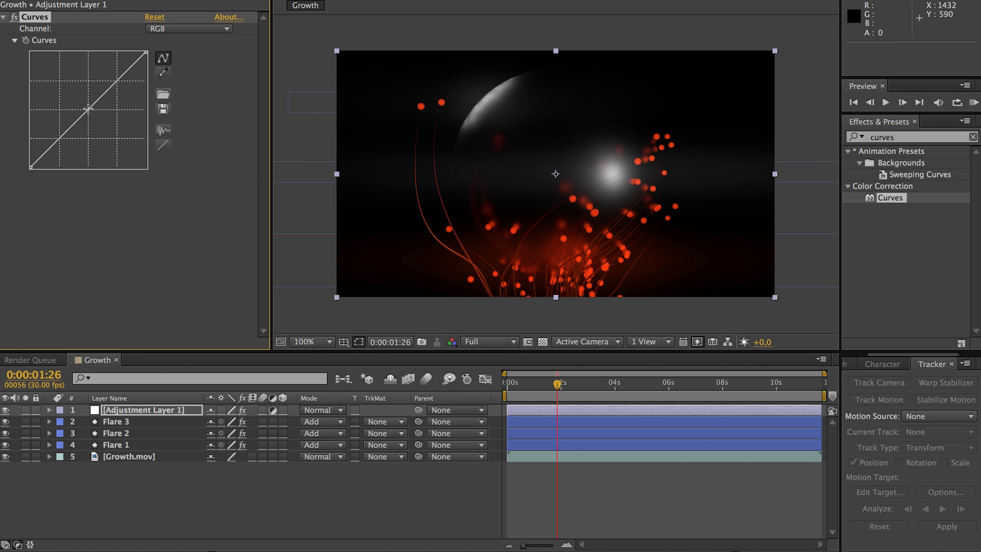
Raise the midpoint of the Red curve slightly and move its black point inward along the base.
left_click(159, 30)
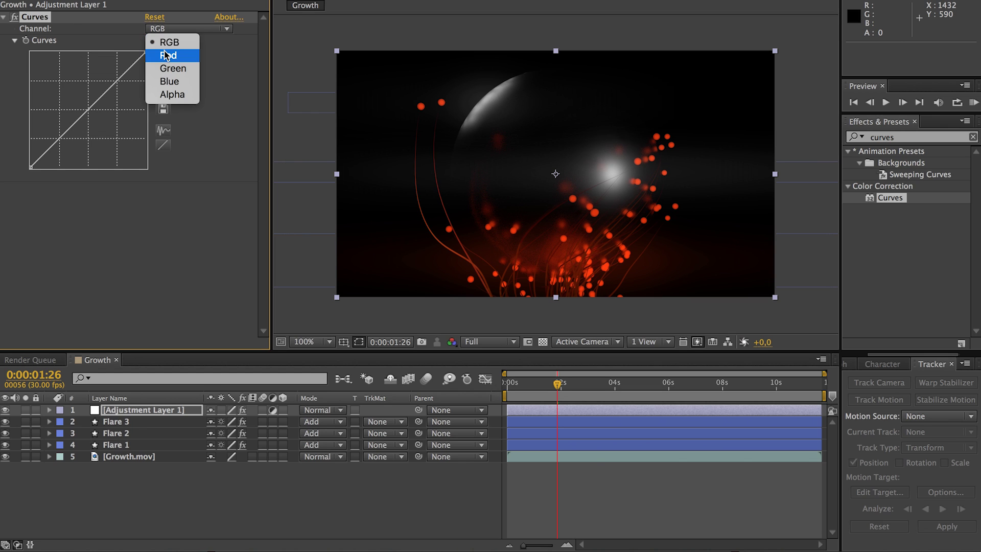
left_click(164, 52)
left_click_drag(90, 106, 88, 105)
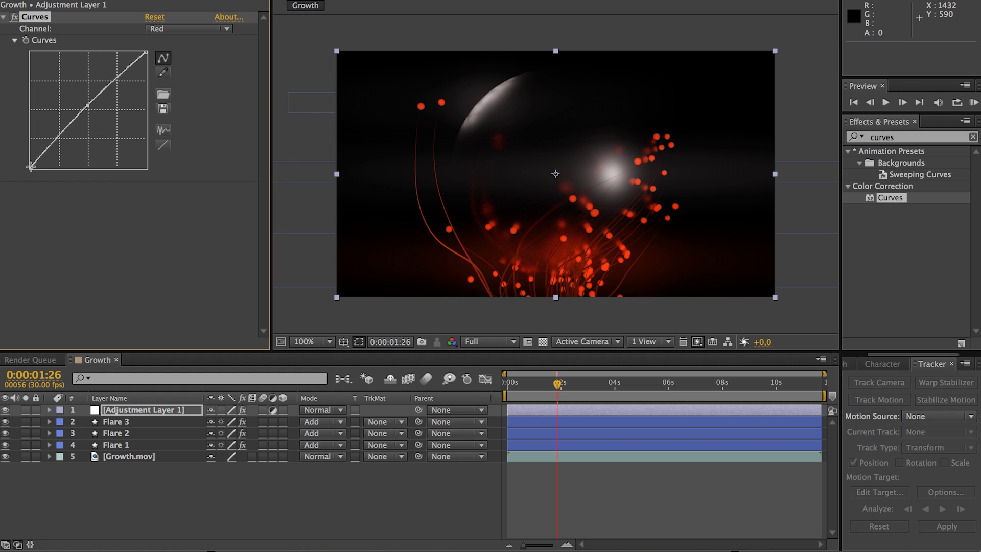
left_click_drag(32, 167, 37, 170)
Adjust the Blue curve by lifting its black point, lowering the midtones slightly and pulling down the white point.
left_click(158, 29)
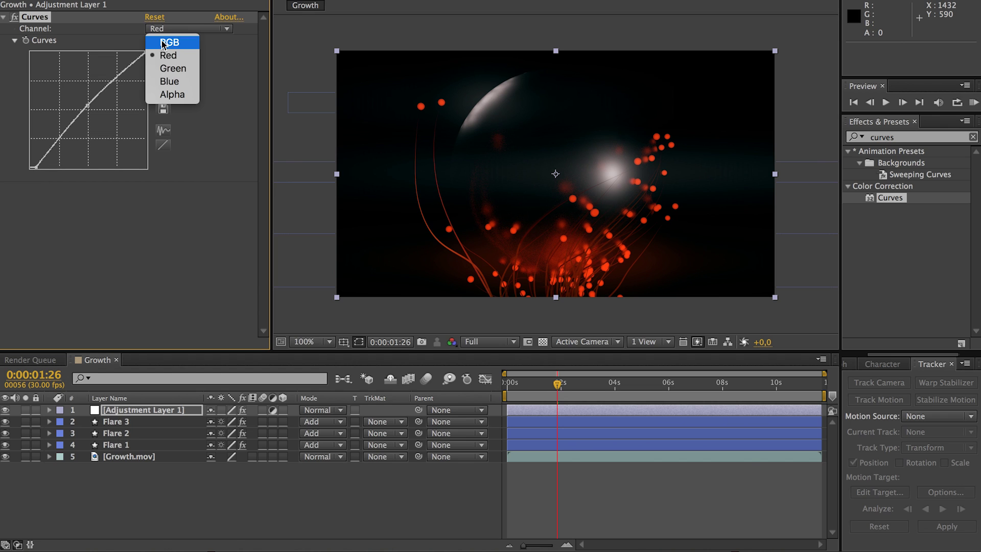
left_click(166, 80)
left_click_drag(28, 167, 27, 164)
left_click_drag(93, 106, 94, 108)
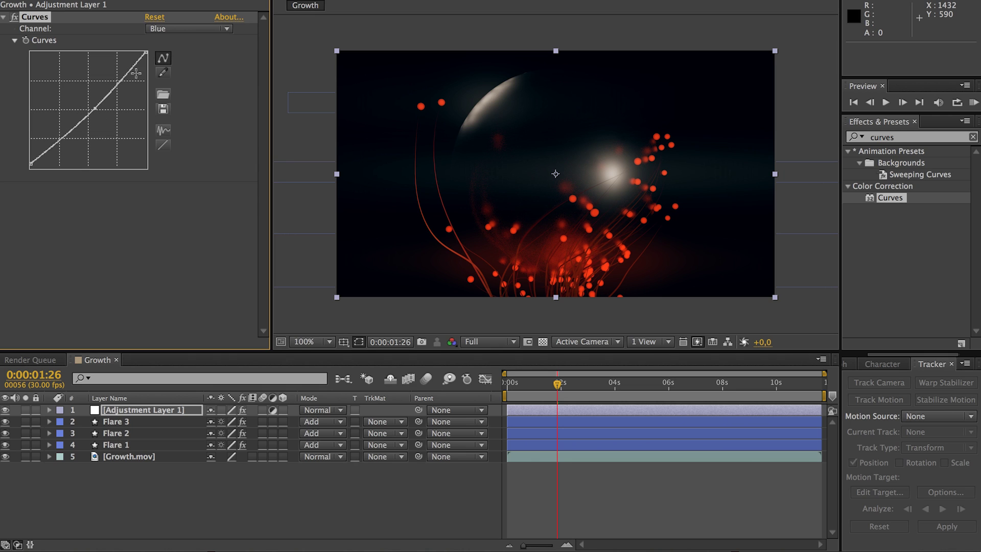
left_click_drag(146, 57, 148, 60)
At 0:00:07:20, lower the Red curve's midpoint slightly below the diagonal.
left_click_drag(558, 384, 714, 396)
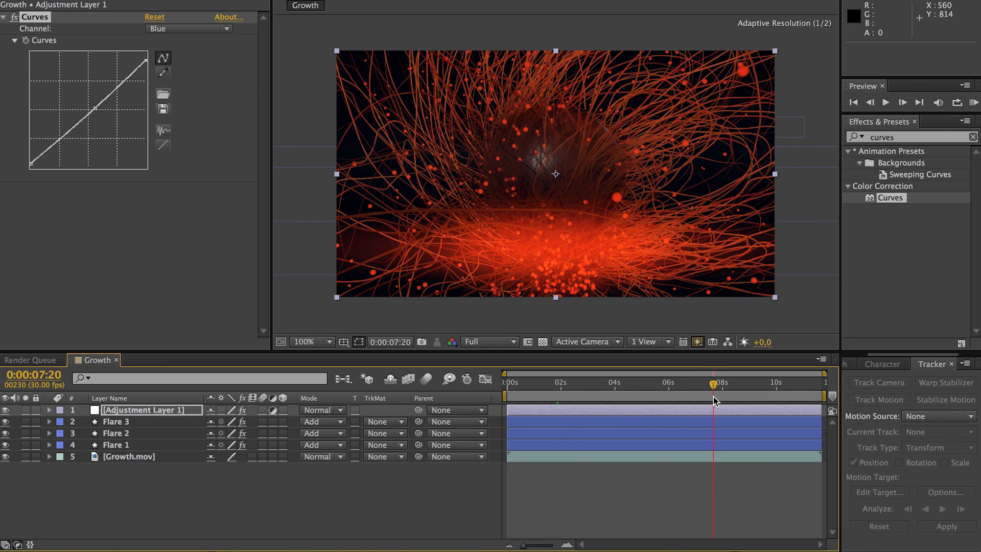
left_click(178, 31)
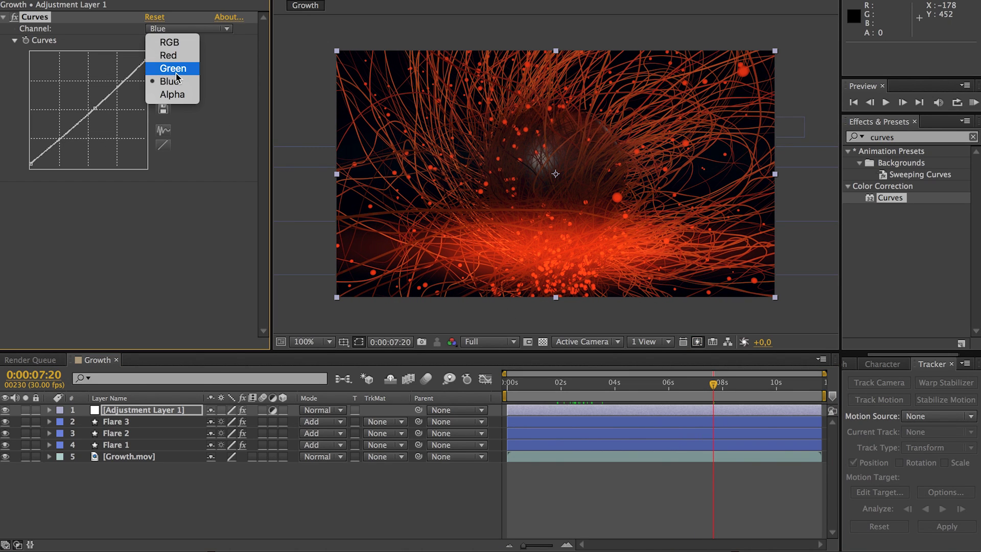
left_click(170, 56)
mouse_move(145, 53)
left_mouse_down()
mouse_move(152, 72)
mouse_move(152, 57)
left_mouse_up()
left_click_drag(88, 105, 94, 111)
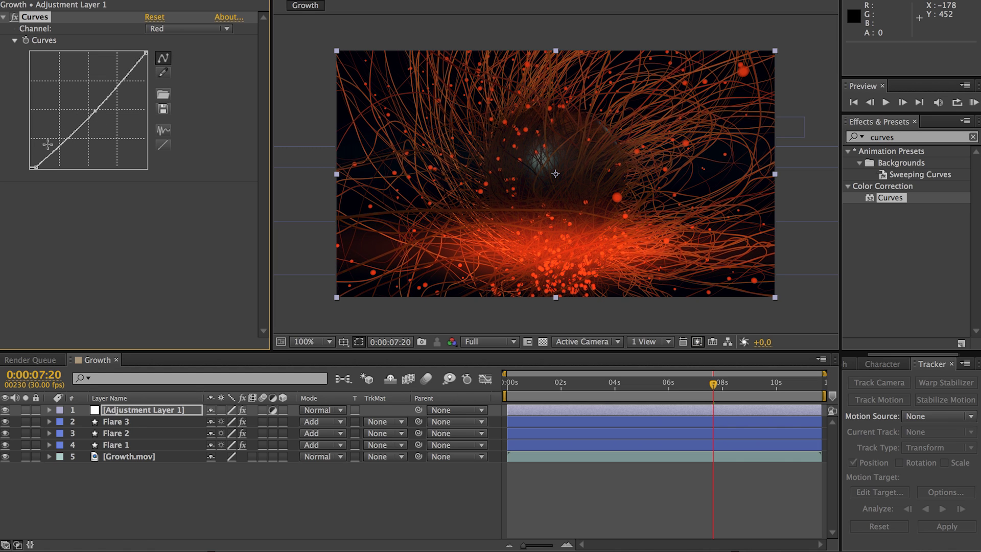
Raise the Red curve's midpoint almost to the diagonal, nudge its black point outward and move to 0:00:08:00.
left_click_drag(41, 168, 38, 168)
left_click_drag(96, 111, 93, 108)
left_click(631, 383)
left_click_drag(631, 384, 709, 385)
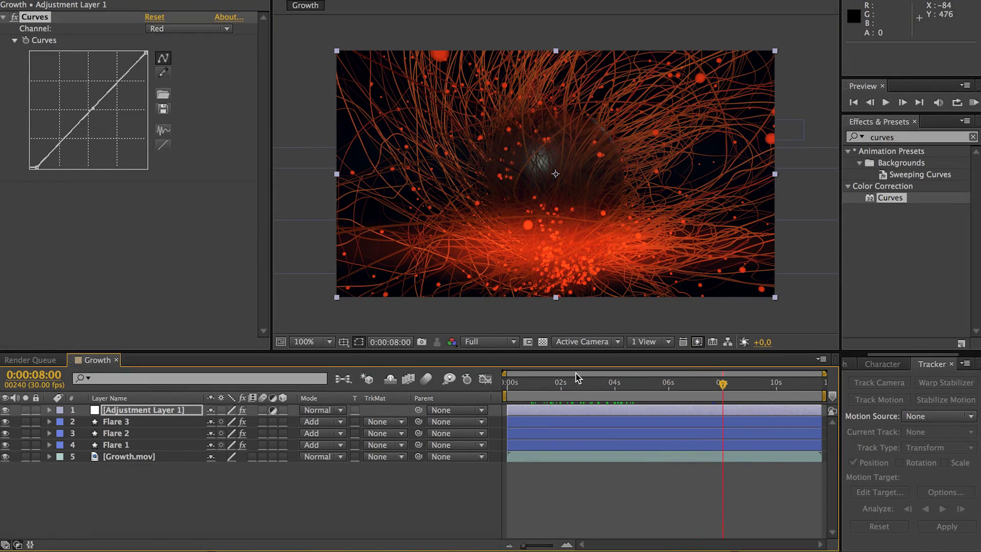
Widen the Flare 3 shape horizontally far beyond both sides of the frame and check it at 0:00:10:06.
left_click(136, 422)
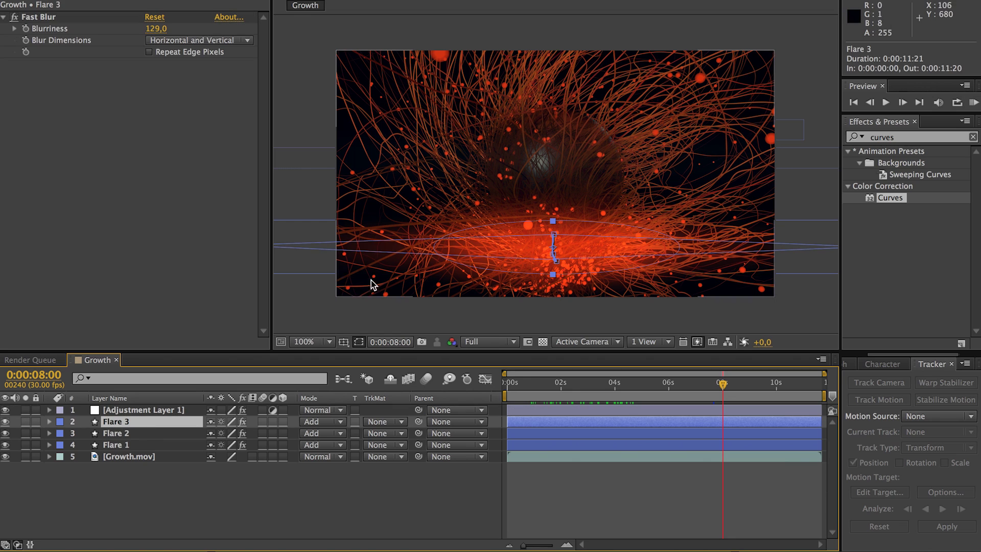
key("comma")
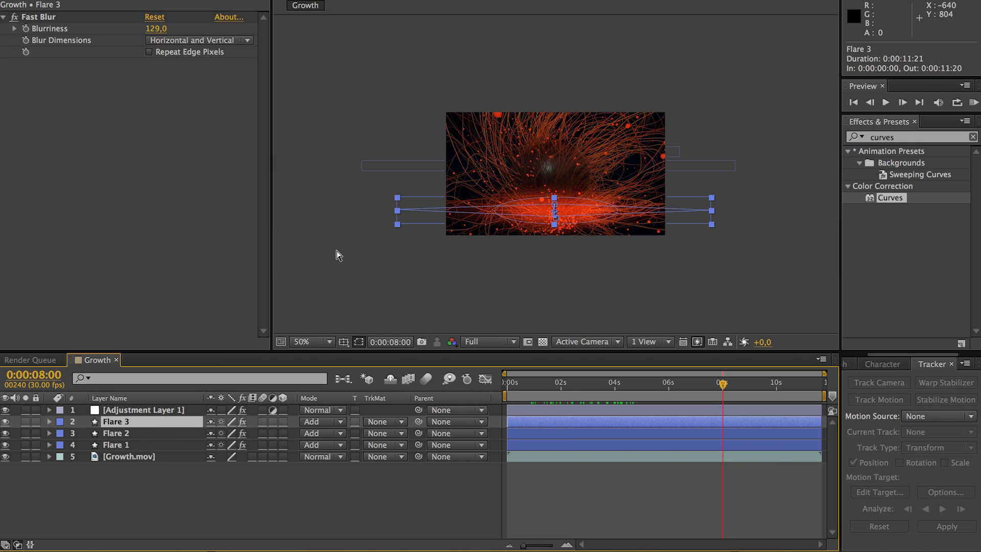
left_click_drag(399, 217, 235, 214)
left_click_drag(555, 198, 558, 210)
key("super+z")
left_click_drag(720, 384, 785, 410)
left_click(637, 317)
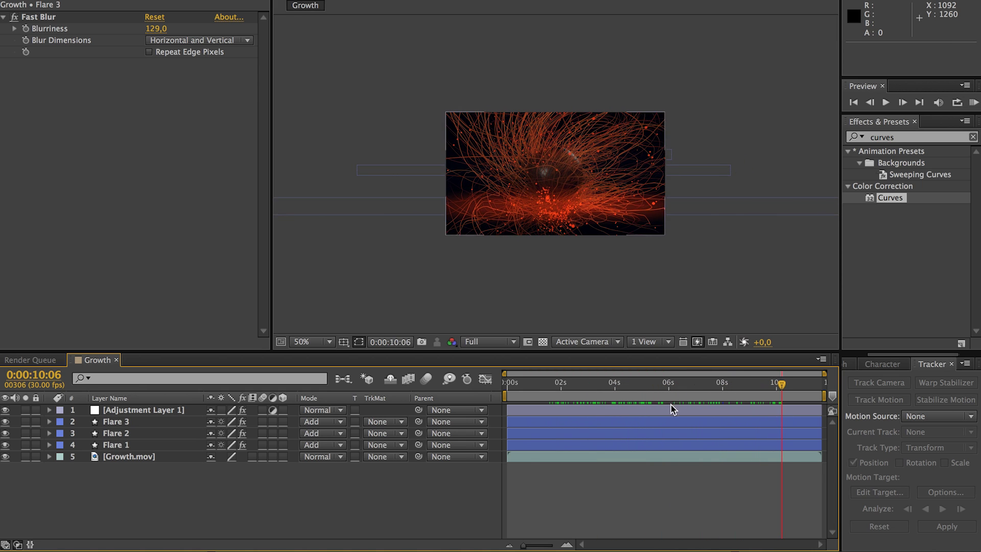
left_click(158, 410)
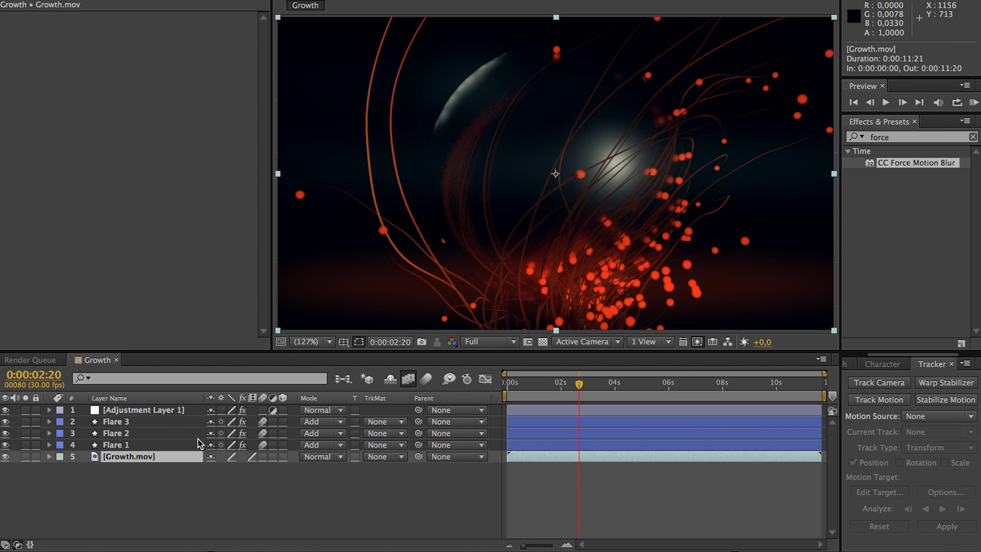
left_click(174, 410)
left_click(174, 411)
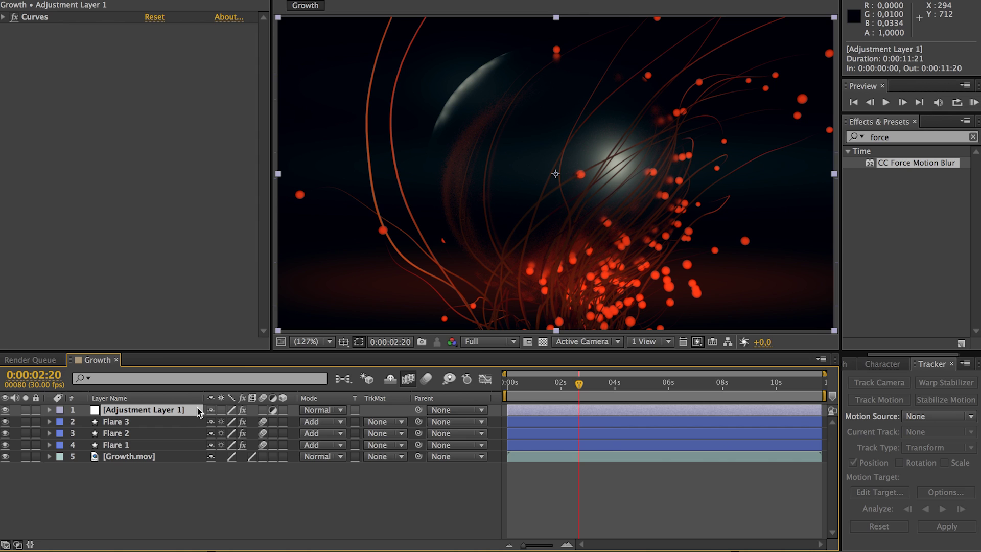
Switch the frame blending mode of the Growth.mov layer to Frame Mix.
left_click(152, 457)
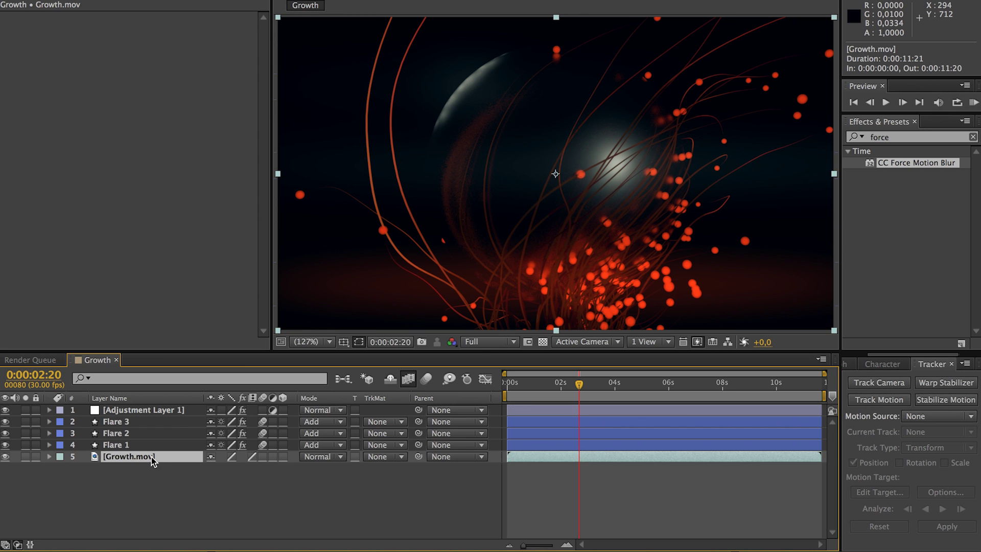
left_click(902, 164)
mouse_move(904, 161)
left_mouse_down()
mouse_move(791, 202)
mouse_move(898, 161)
left_mouse_up()
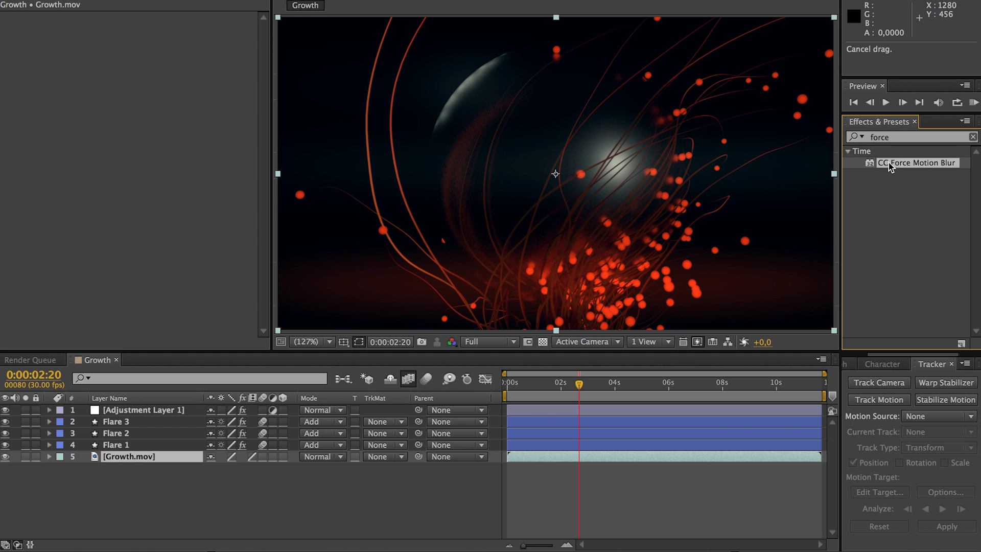
left_click(406, 380)
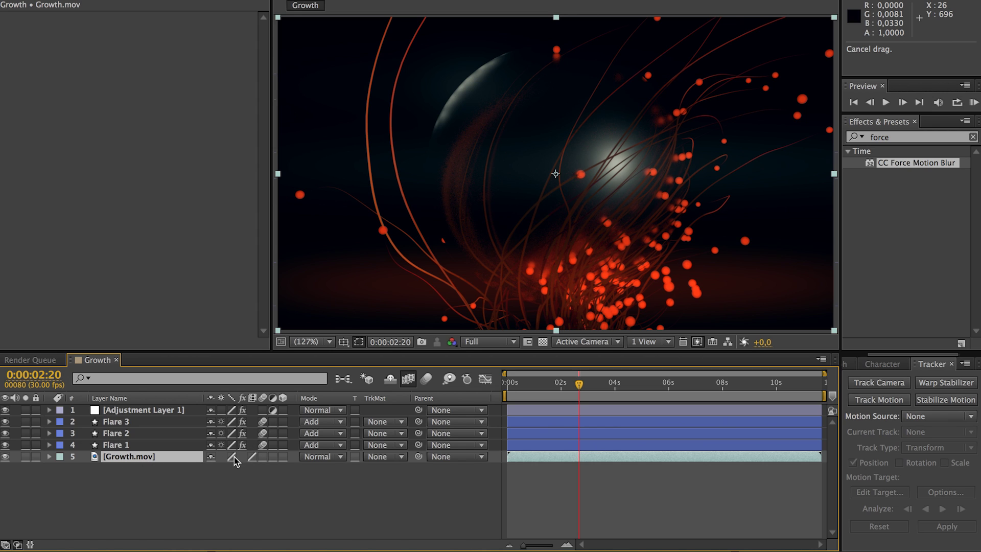
left_click(252, 457)
left_click(252, 456)
left_click(252, 456)
Apply CC Force Motion Blur to the Growth.mov layer with 60 motion blur samples and set the preview resolution to Half.
left_click_drag(915, 163, 141, 457)
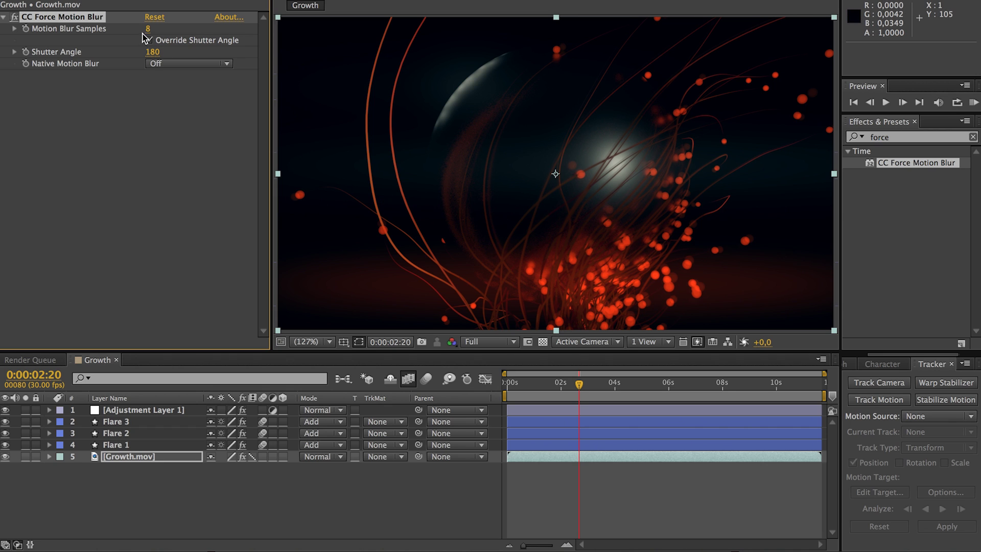
left_click_drag(150, 29, 168, 32)
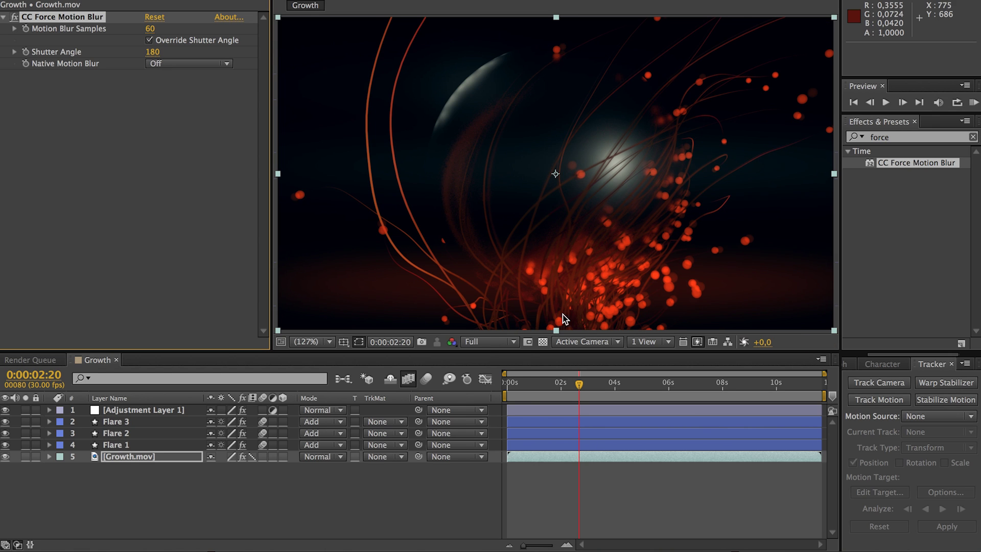
left_click(486, 341)
left_click(493, 389)
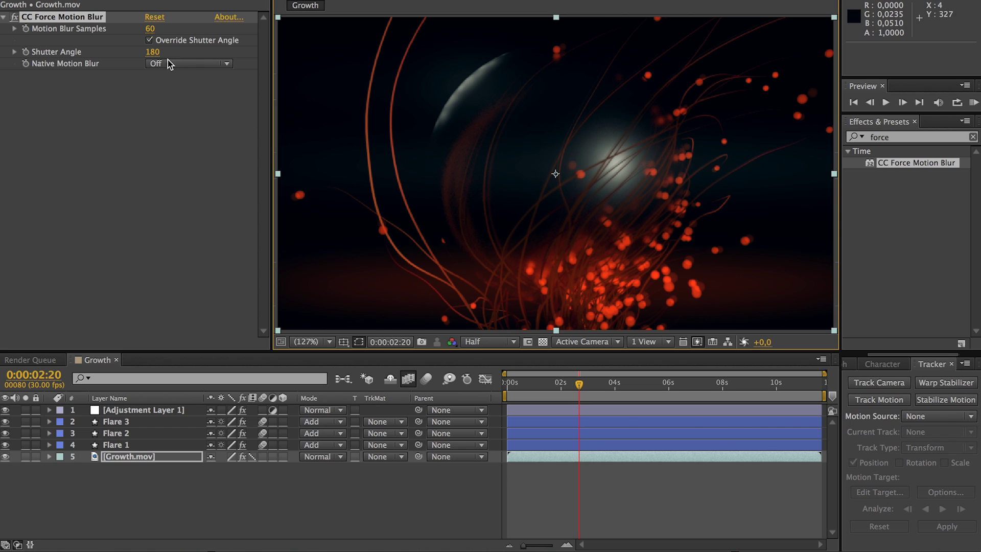
Set the motion blur's shutter angle to 208, restore Full preview resolution and switch Growth.mov's frame blending to Pixel Motion.
left_click(475, 347)
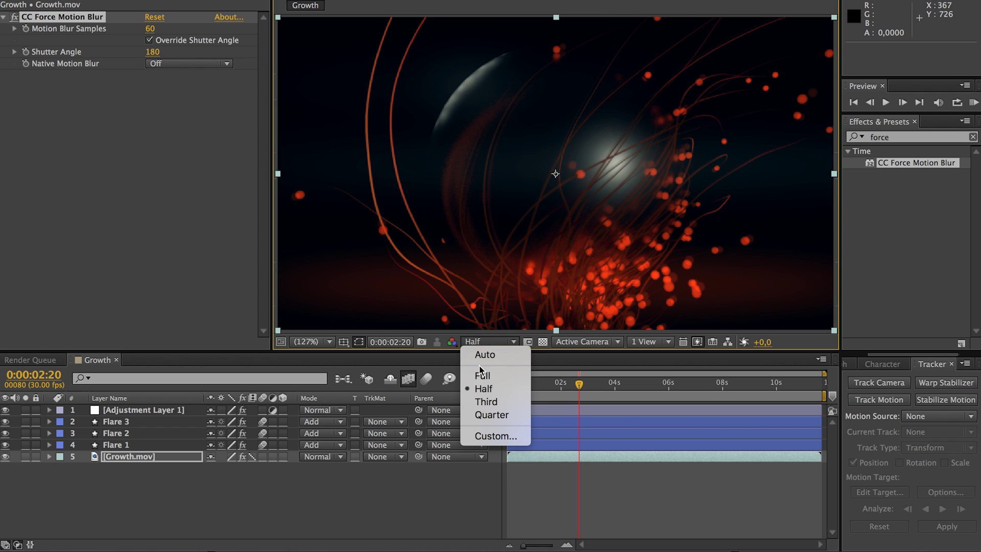
left_click(155, 124)
left_click_drag(153, 54, 169, 53)
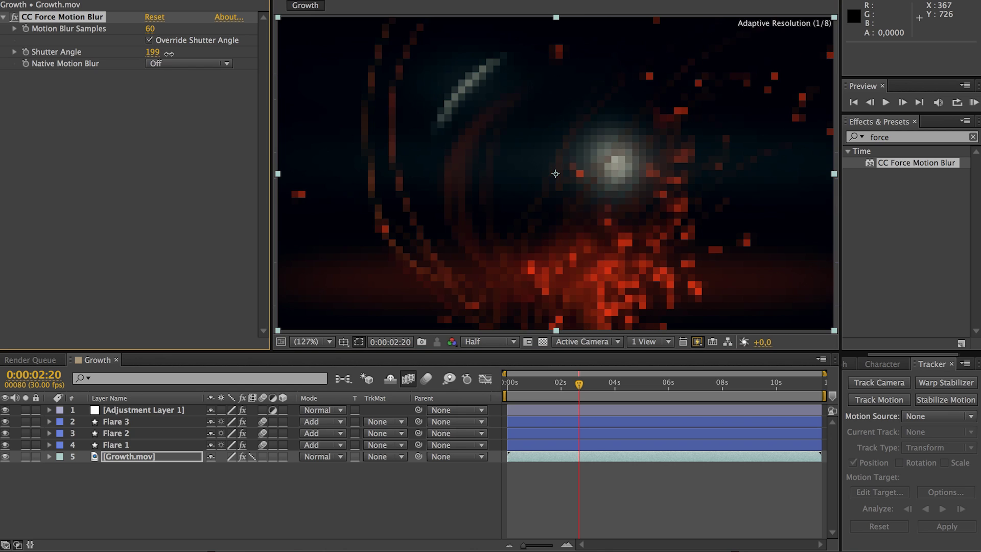
left_click(476, 346)
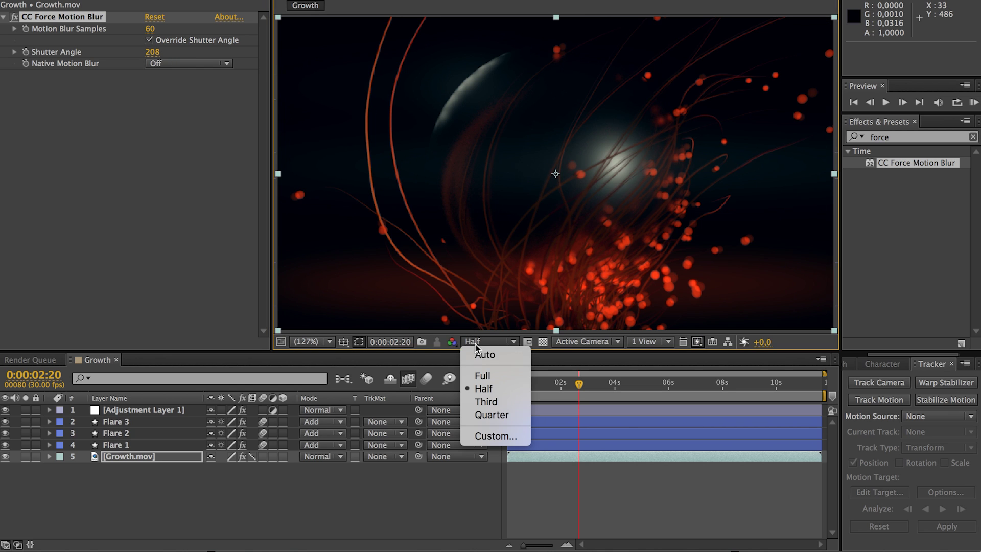
left_click(476, 376)
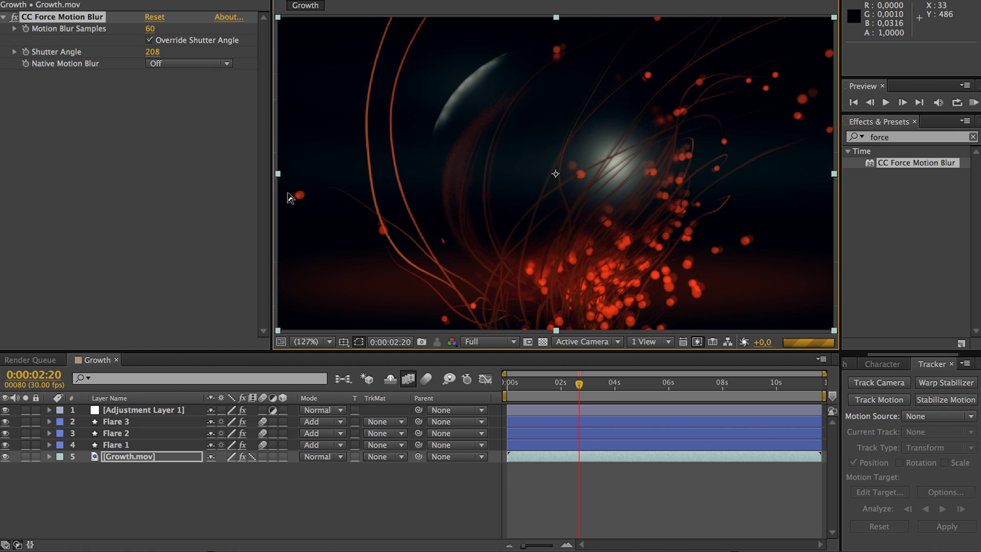
left_click(252, 456)
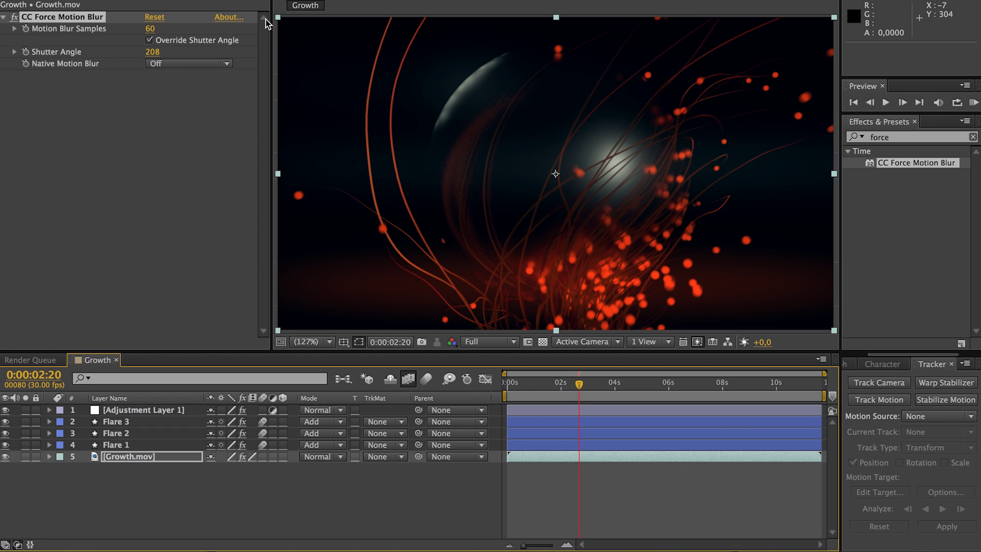
Add the Growth composition to the render queue.
left_click(317, 498)
left_click(190, 0)
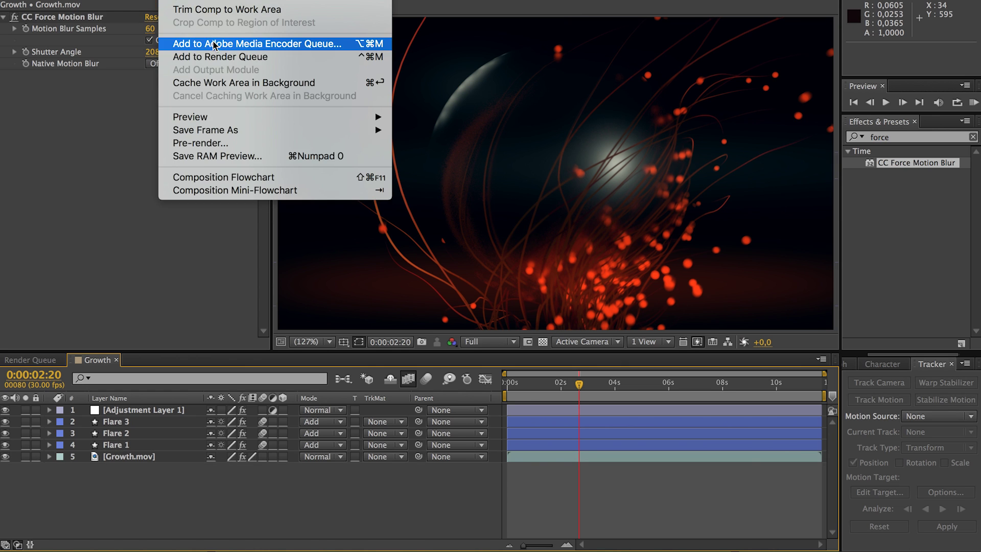
left_click(218, 57)
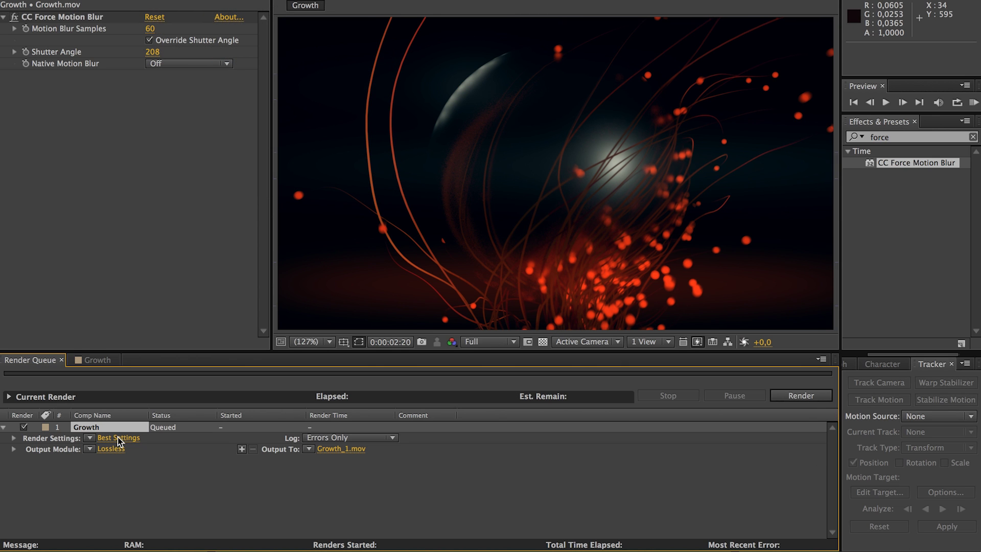
Turn audio output off in the Growth render's output module settings, keeping the RGB channels.
left_click(111, 449)
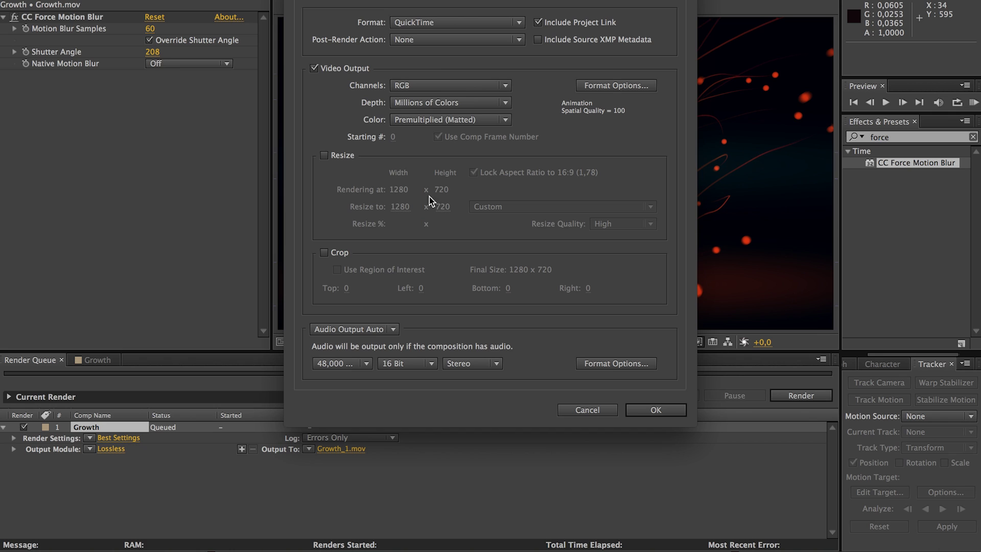
left_click(361, 332)
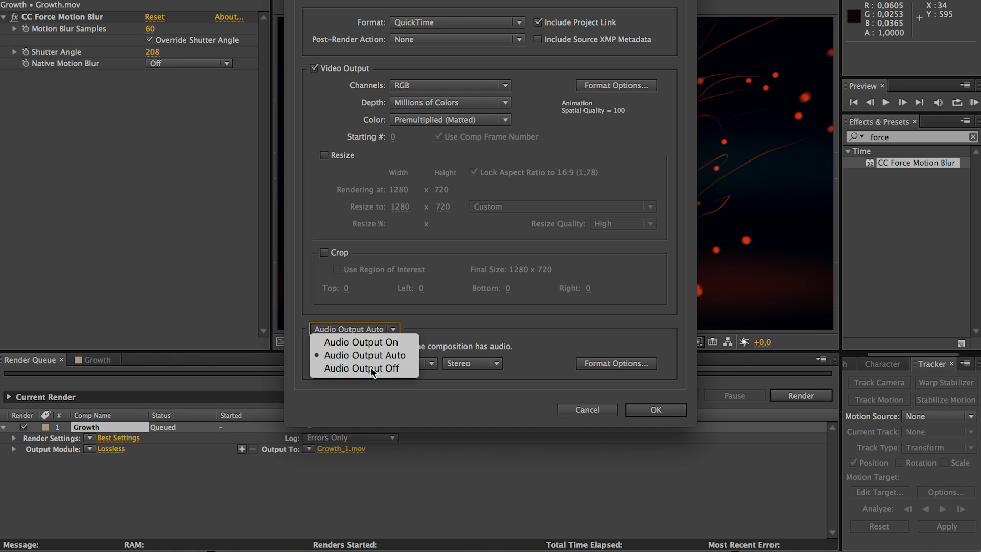
left_click(361, 366)
left_click(456, 88)
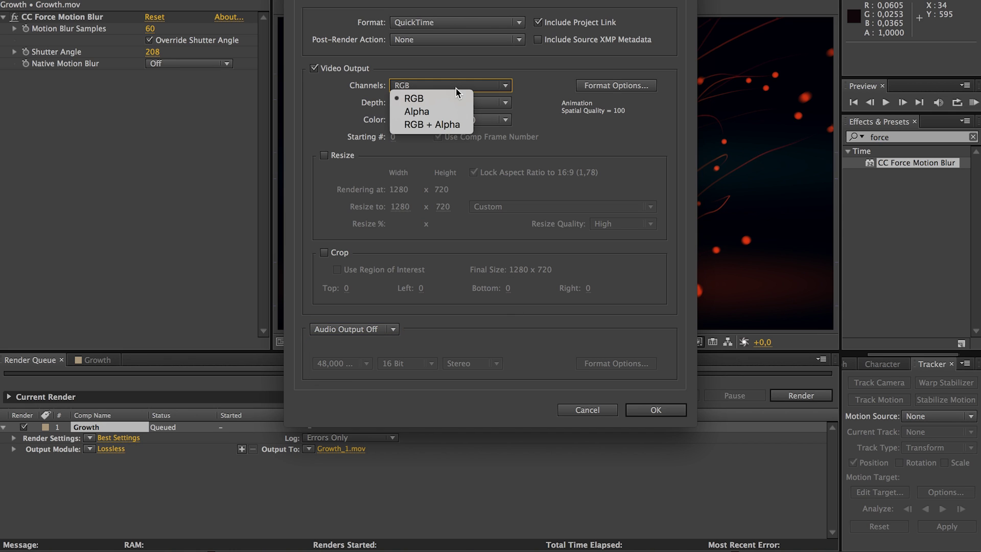
left_click(463, 88)
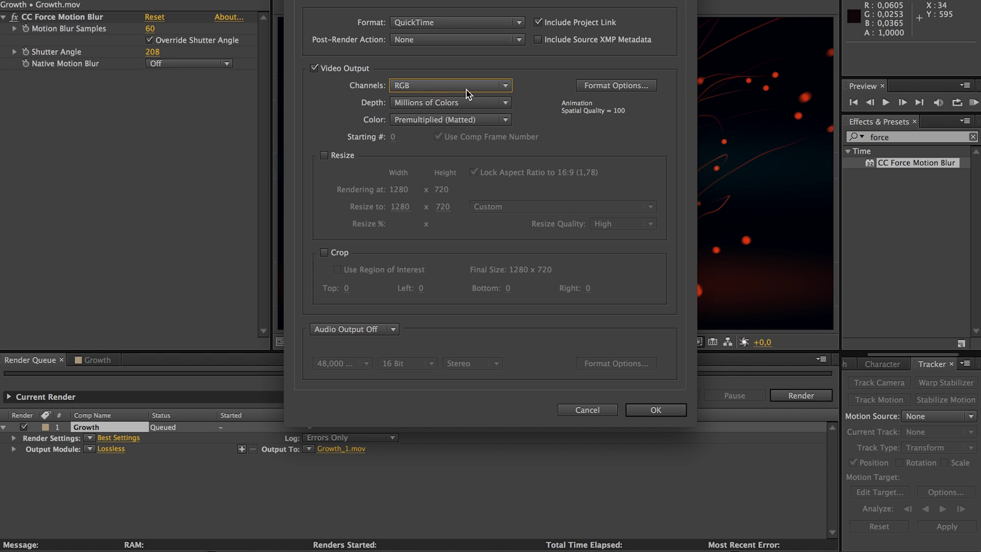
Set the QuickTime video codec to Apple ProRes 422 and accept the output module settings.
left_click(618, 86)
left_click(588, 47)
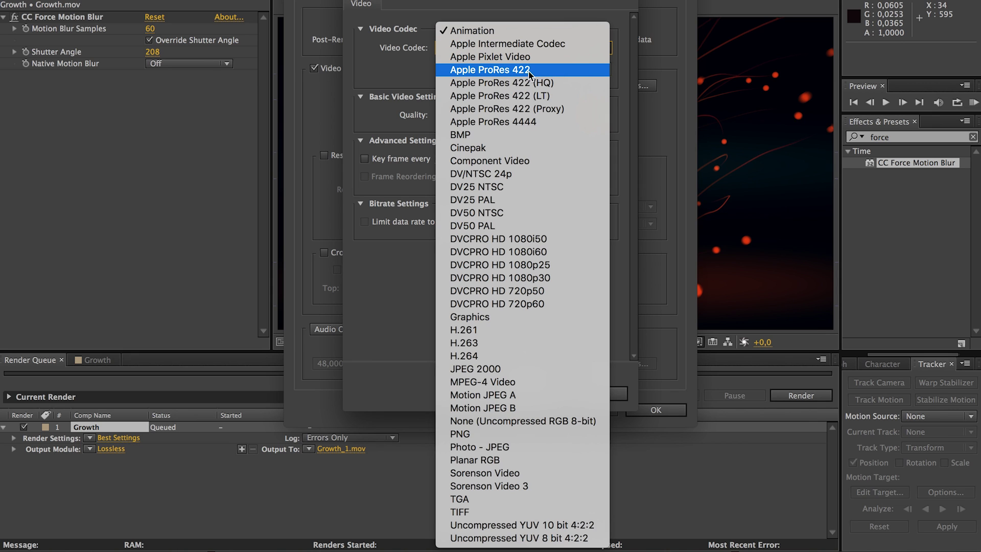
left_click(489, 74)
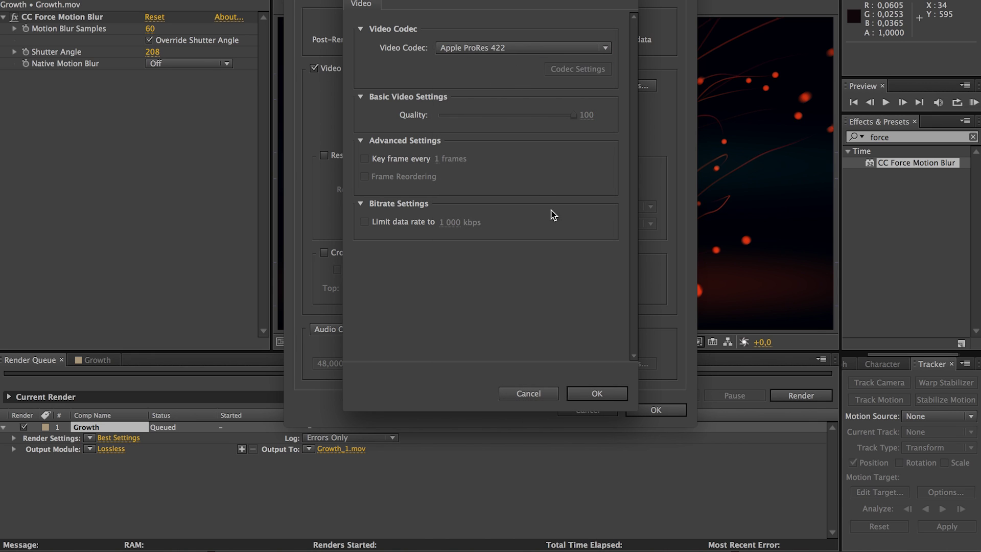
left_click(590, 399)
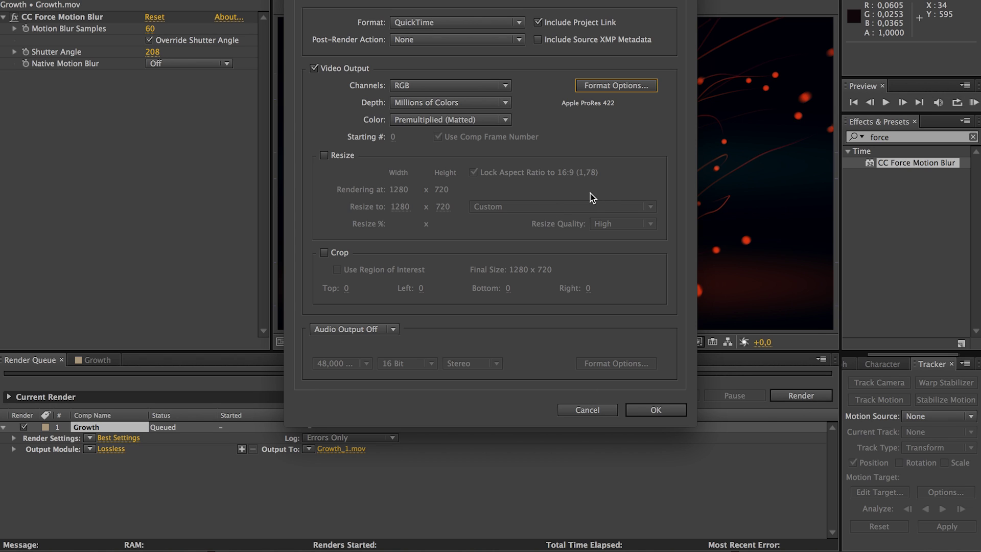
left_click(646, 410)
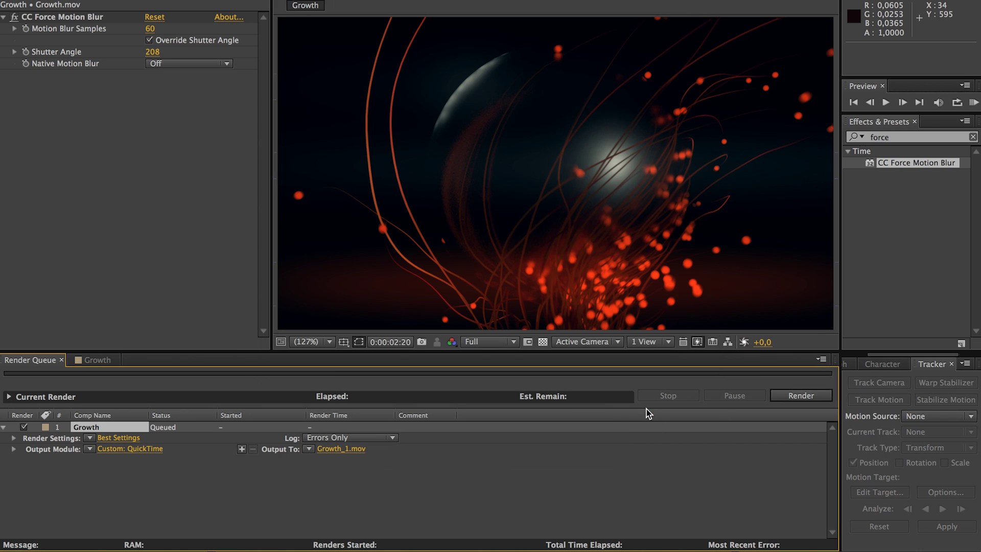
Save the render output as Growth_Final in the Edge Seaweed folder, replacing the existing file, and start the render.
left_click(360, 448)
left_click(461, 29)
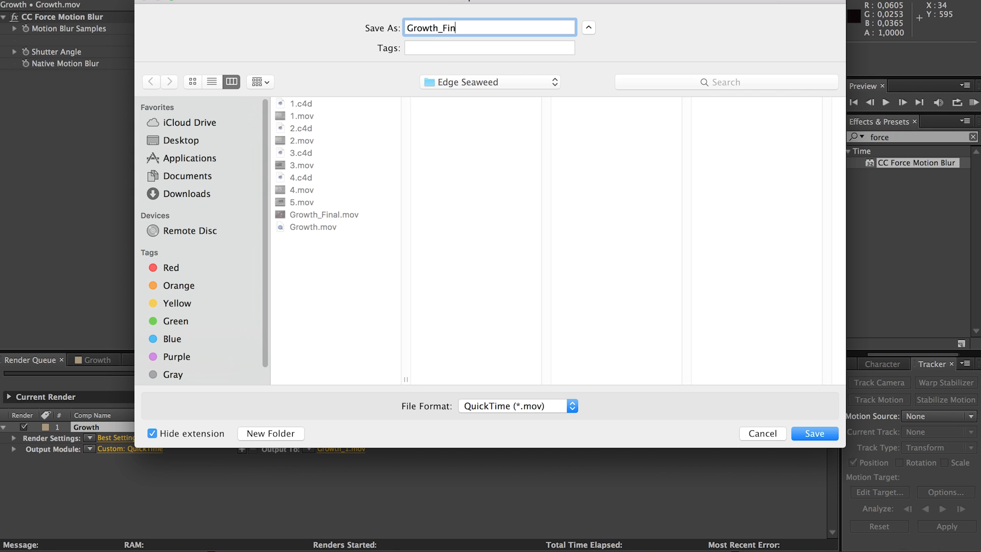
type("Final")
key("Return")
left_click(599, 81)
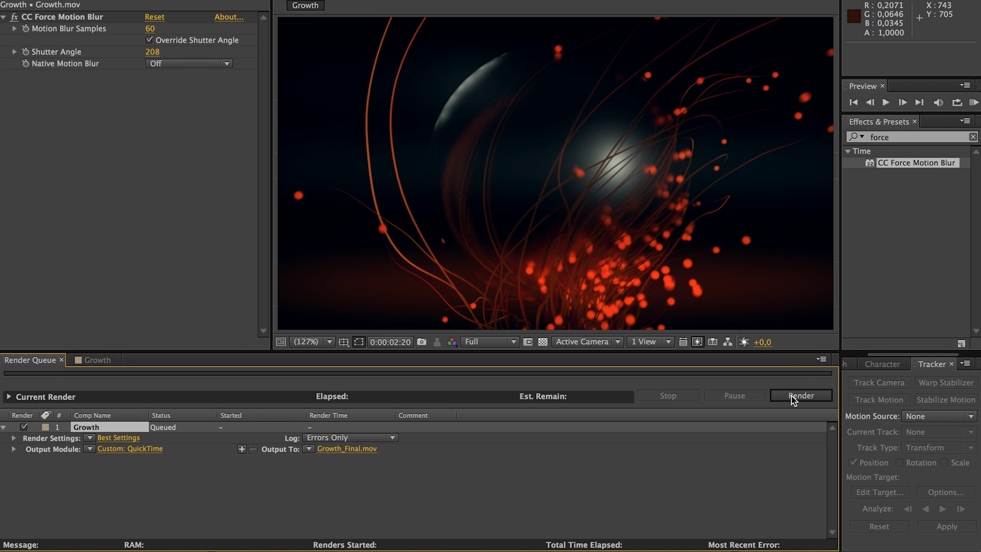
left_click(792, 396)
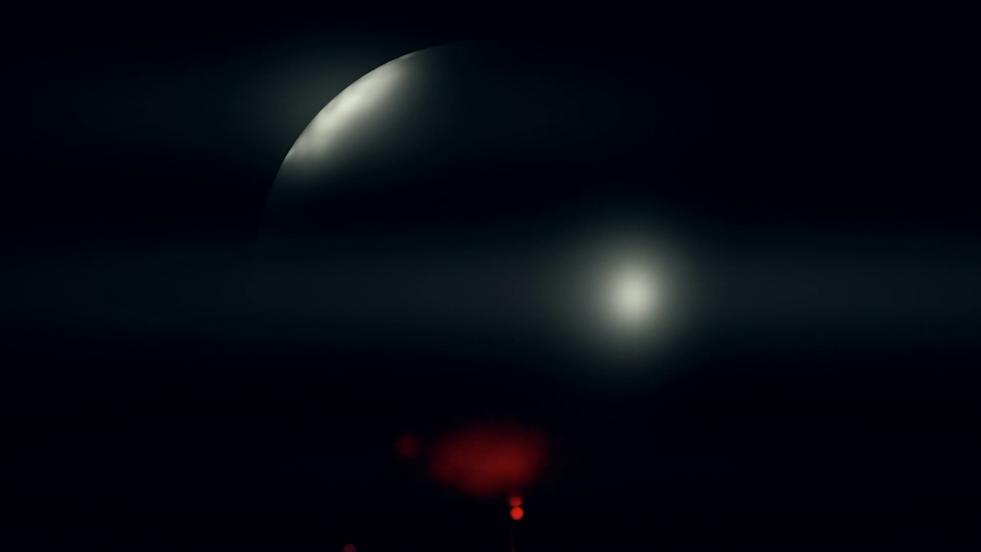